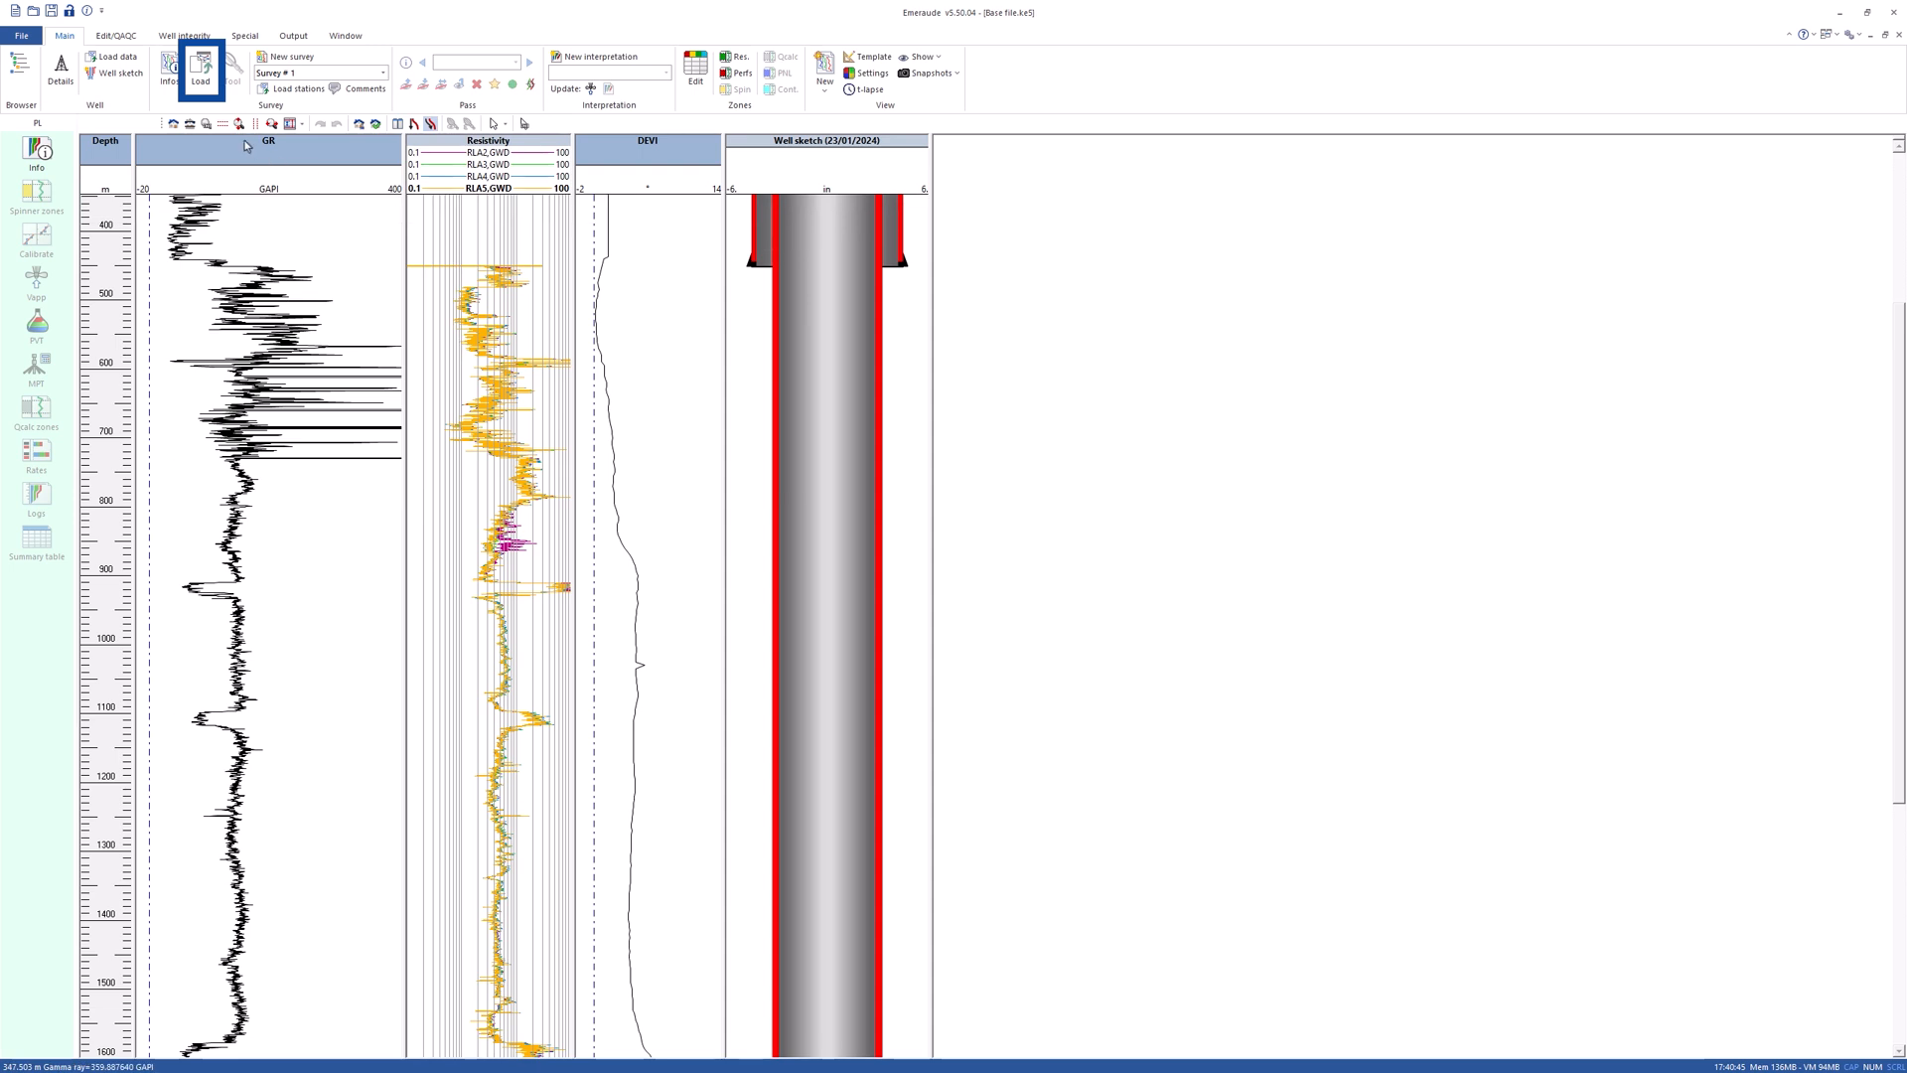
- Add SCMT.dlis as a survey data file and decline defining its unrecognized mnemonics
click(200, 90)
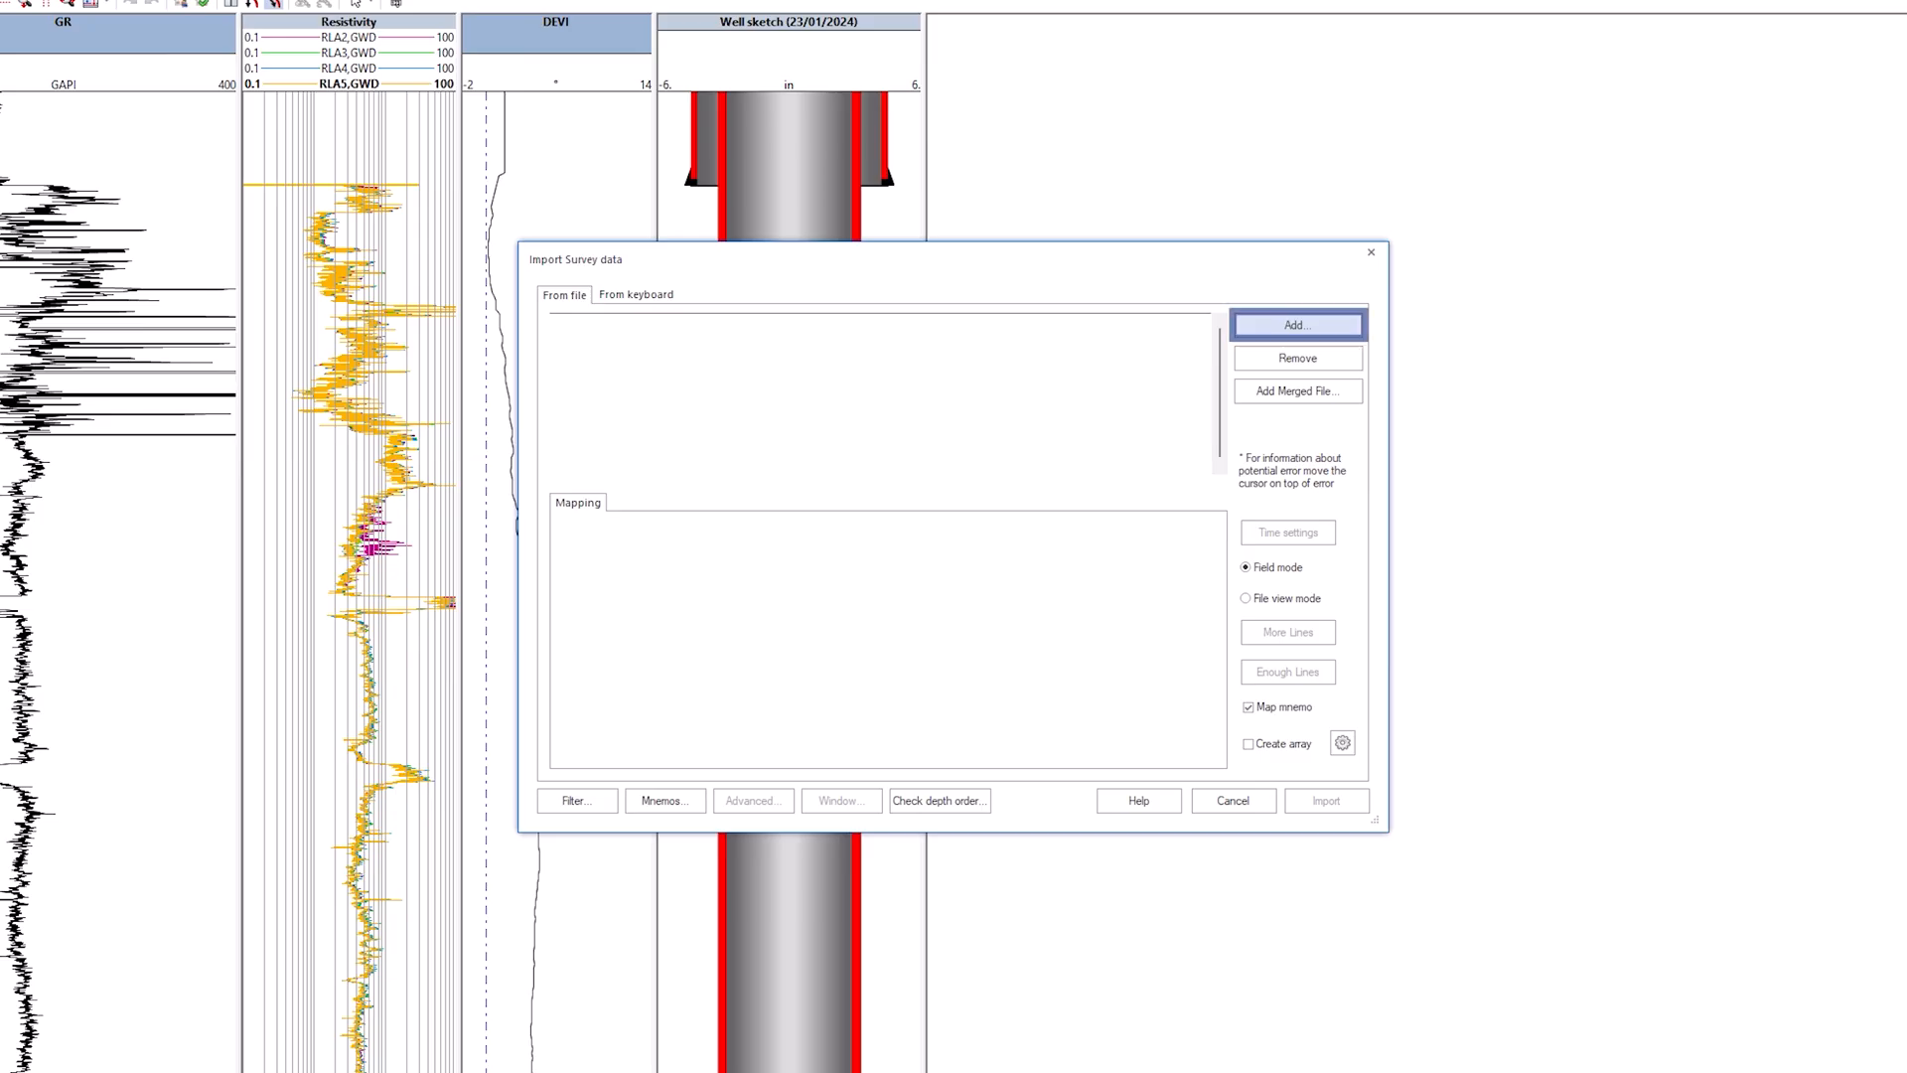
click(1293, 328)
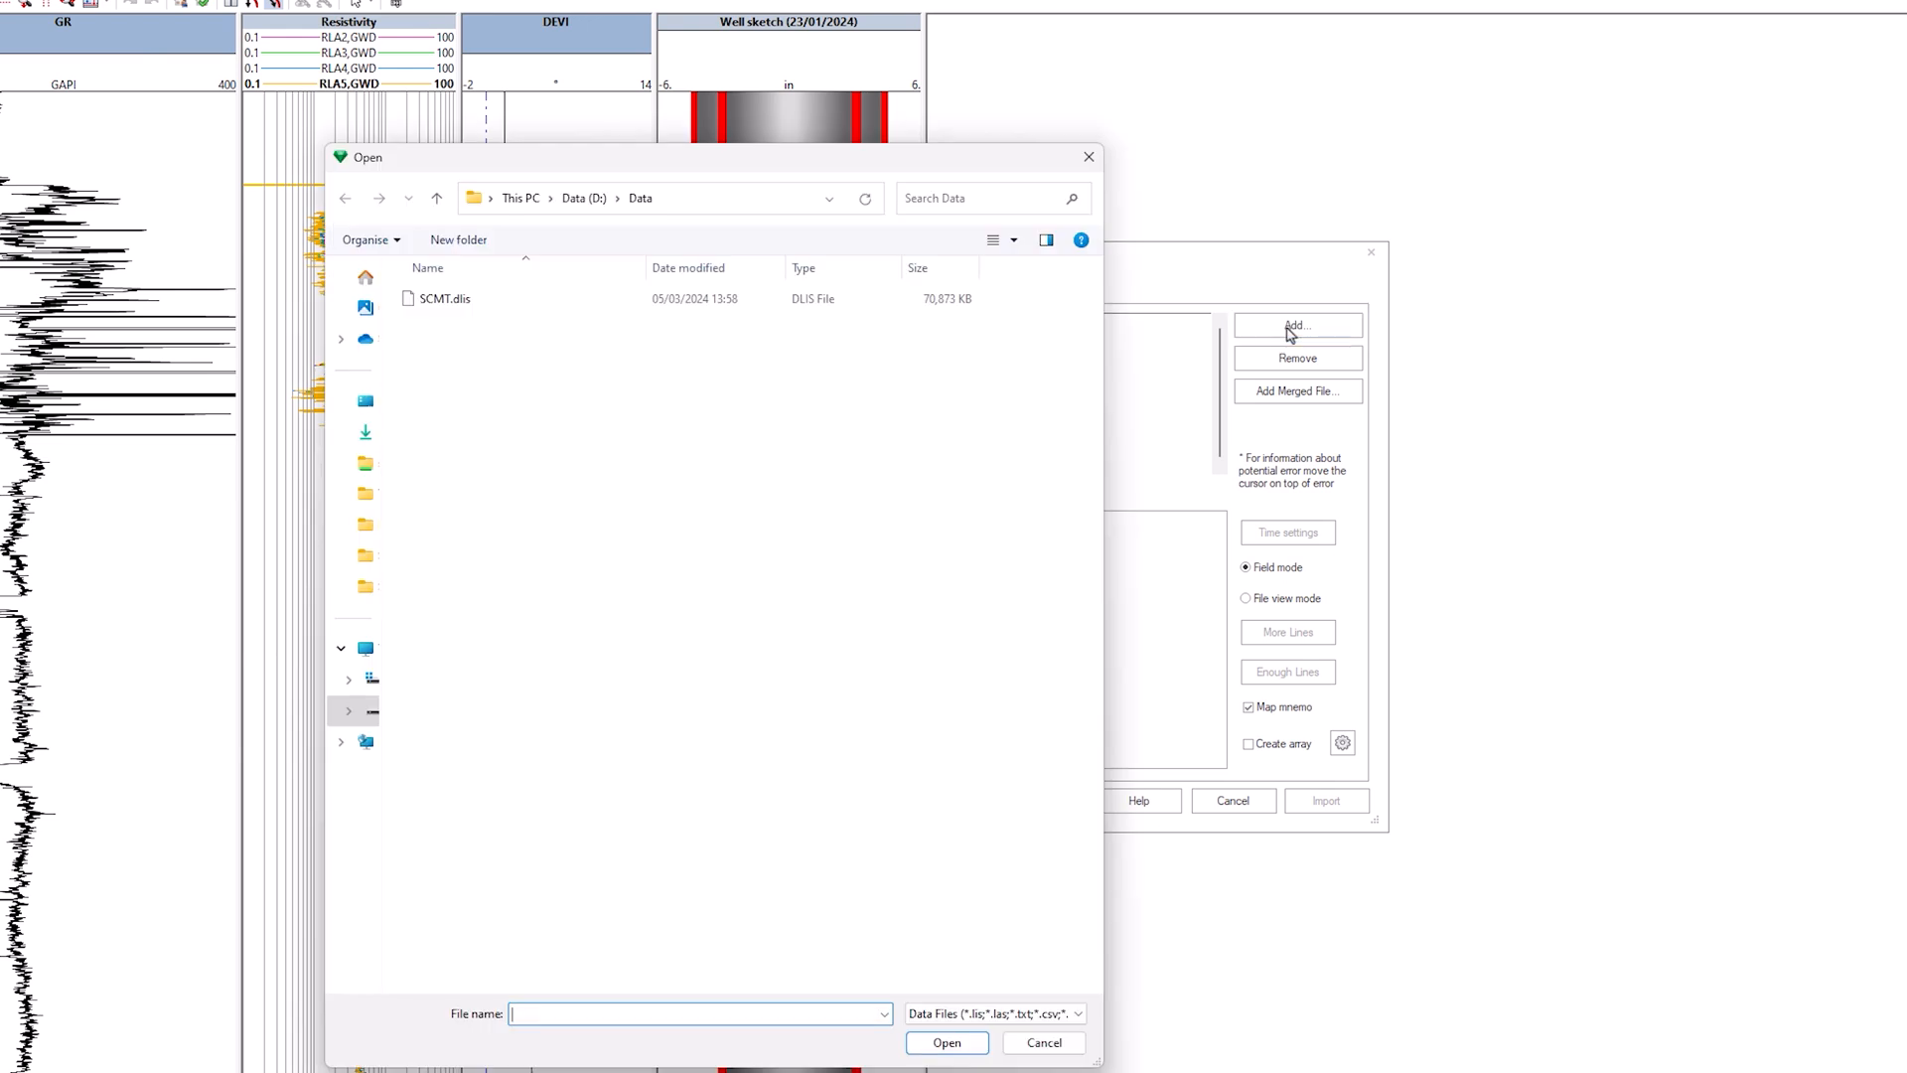
click(524, 301)
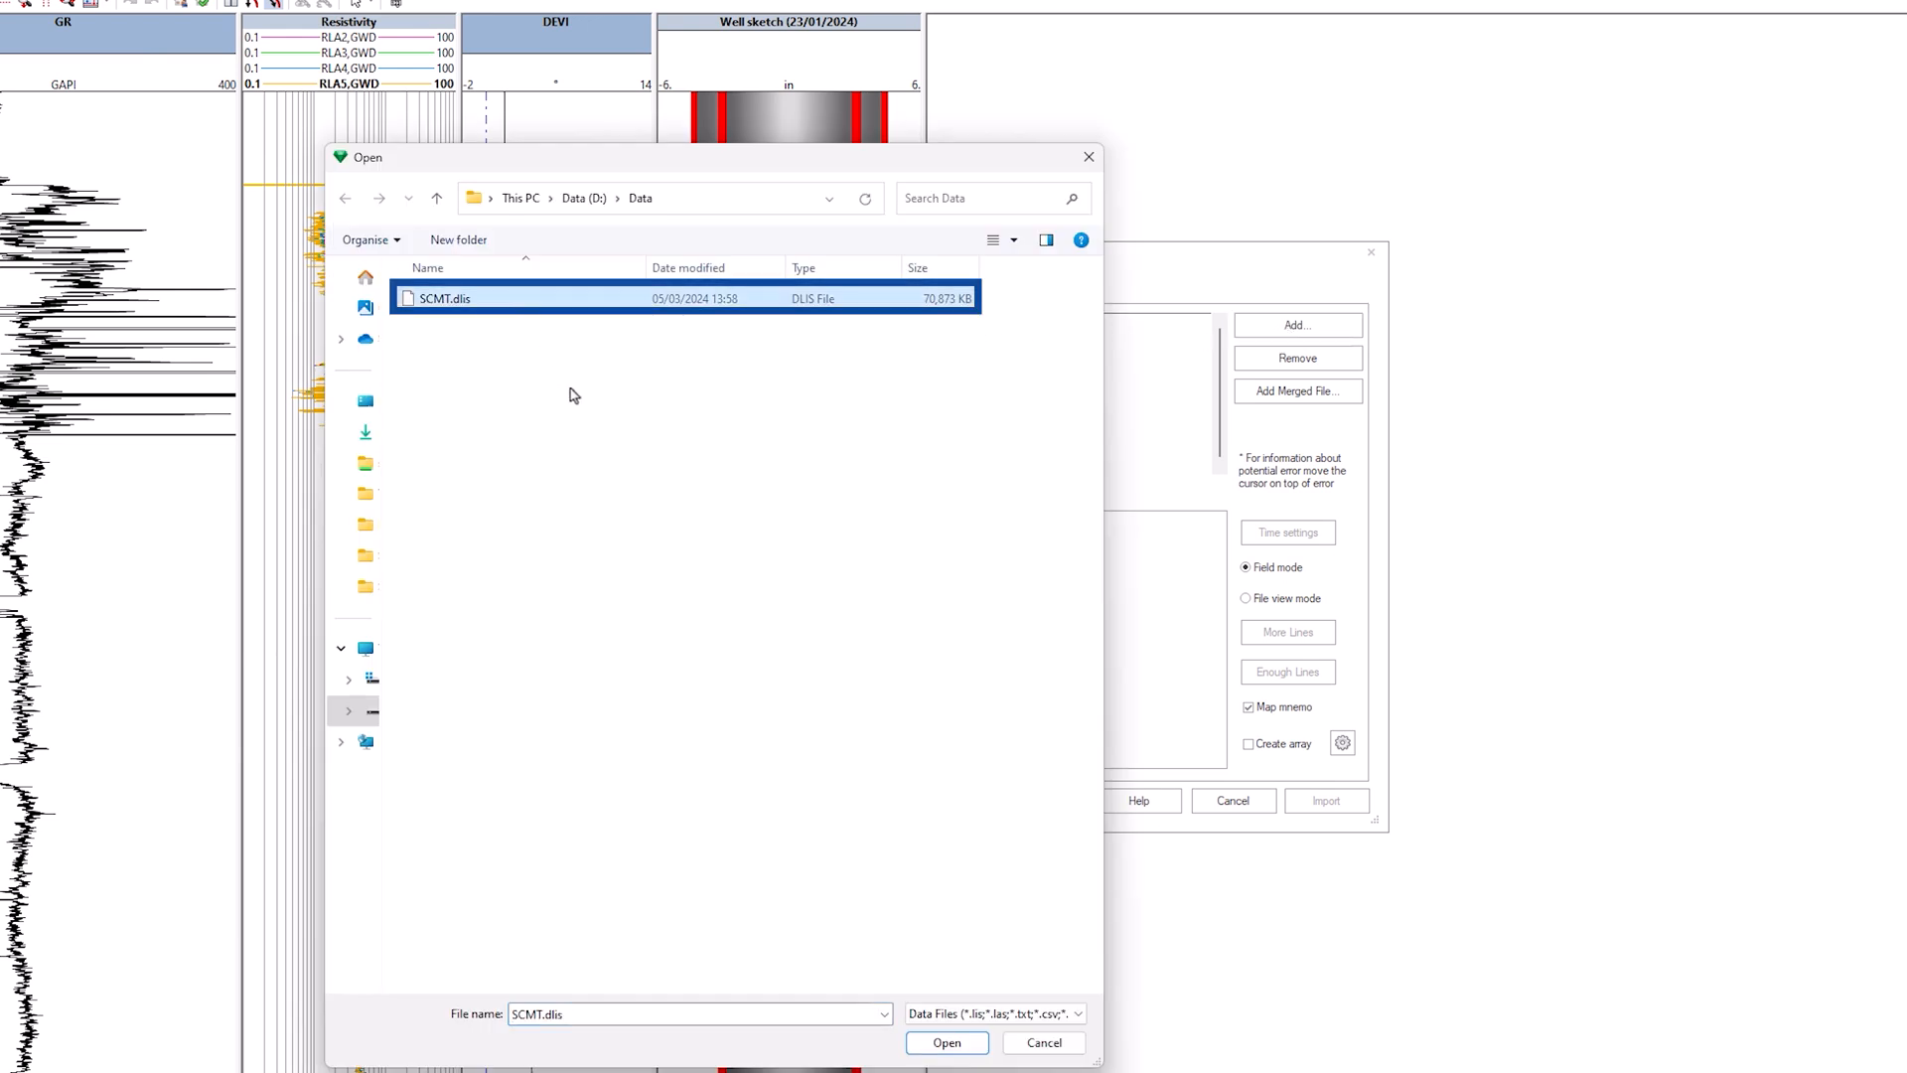
click(946, 1043)
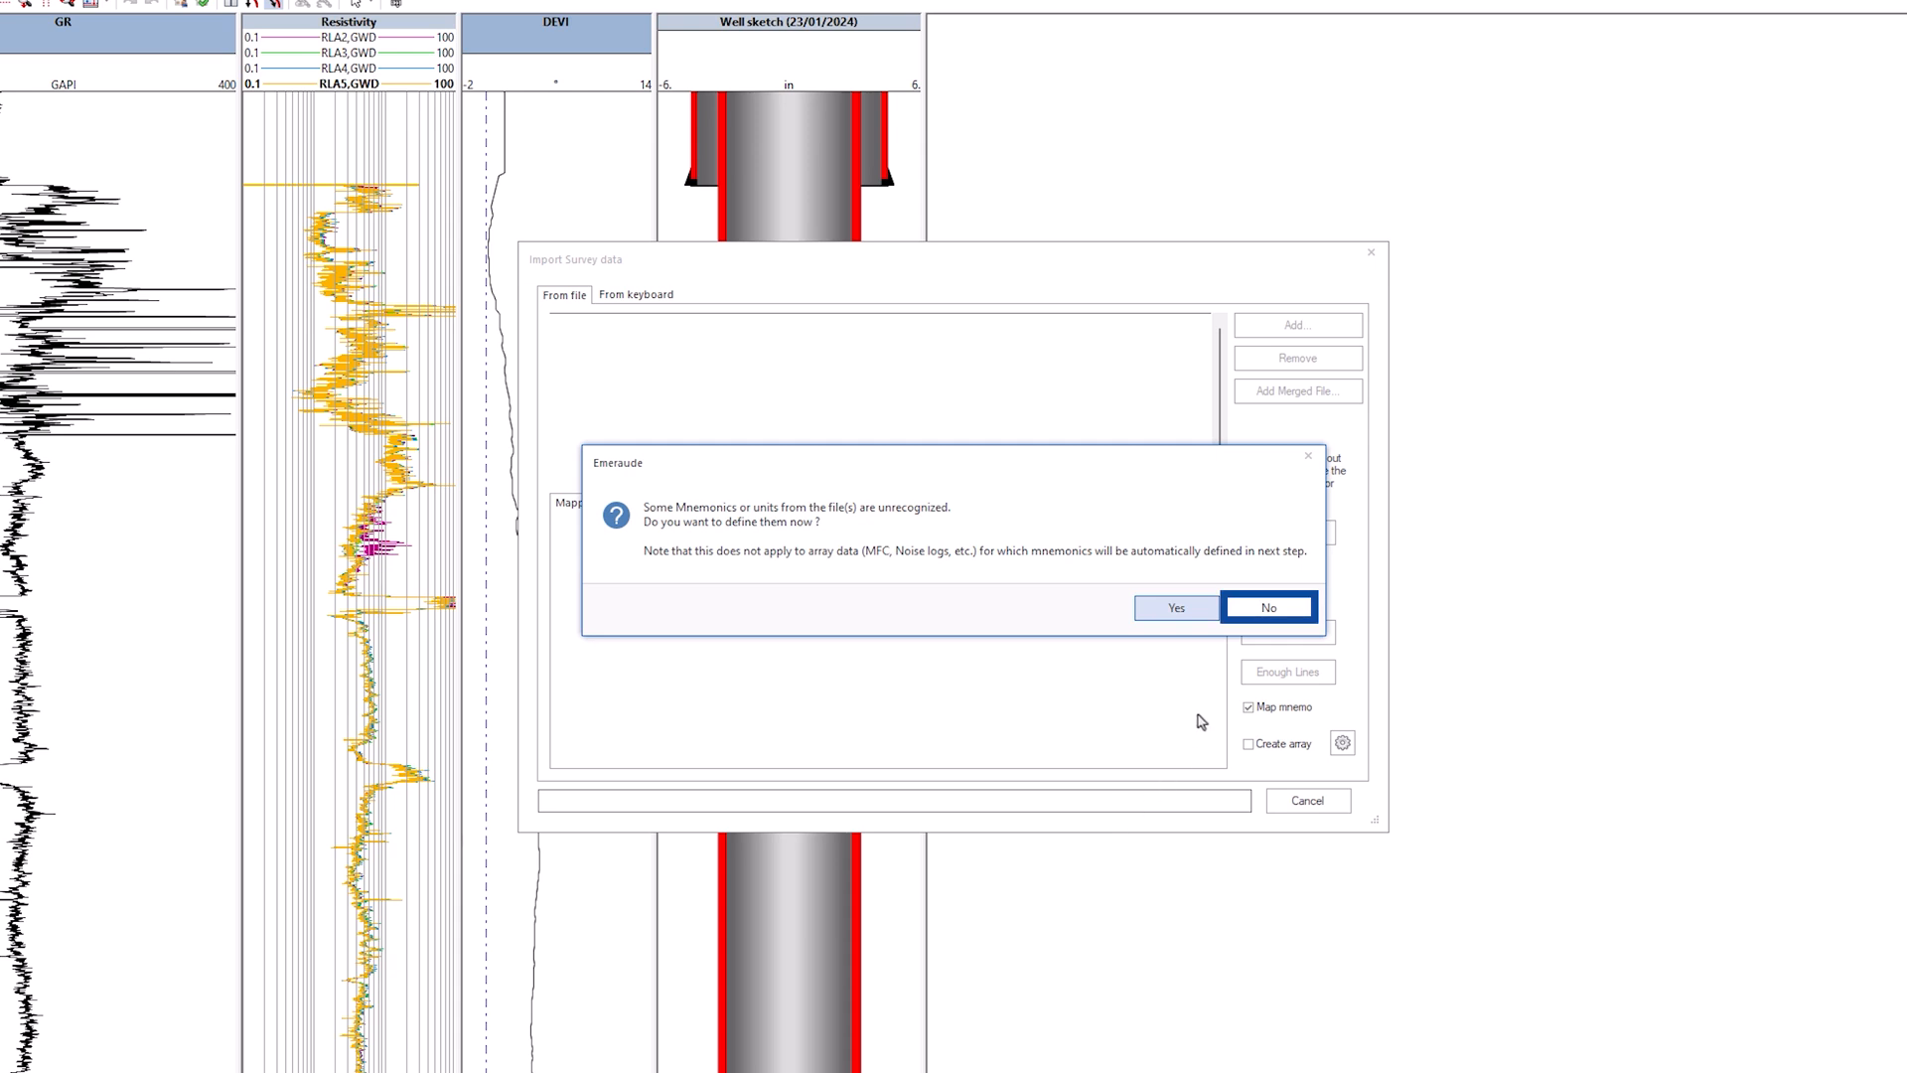
click(1249, 608)
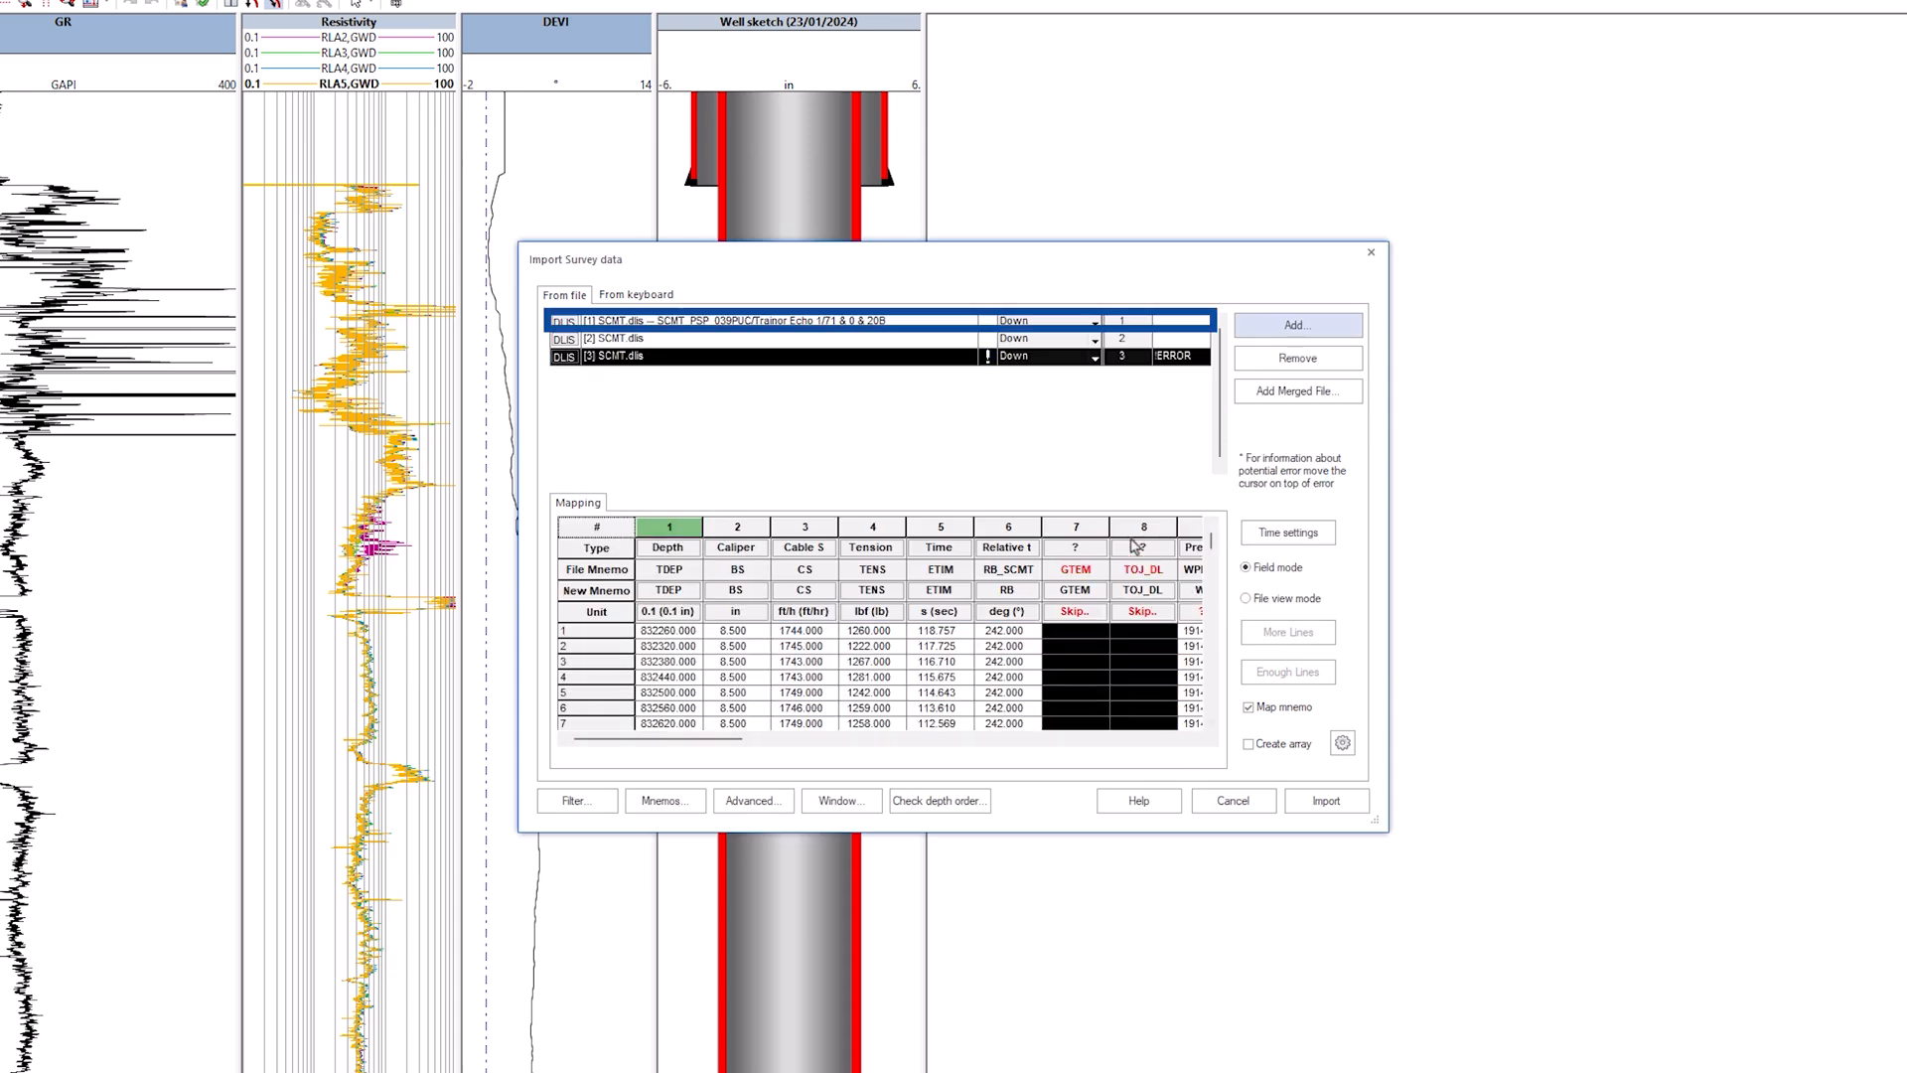
- Review the mapping and array data of the three SCMT.dlis entries and import them into the survey
click(906, 329)
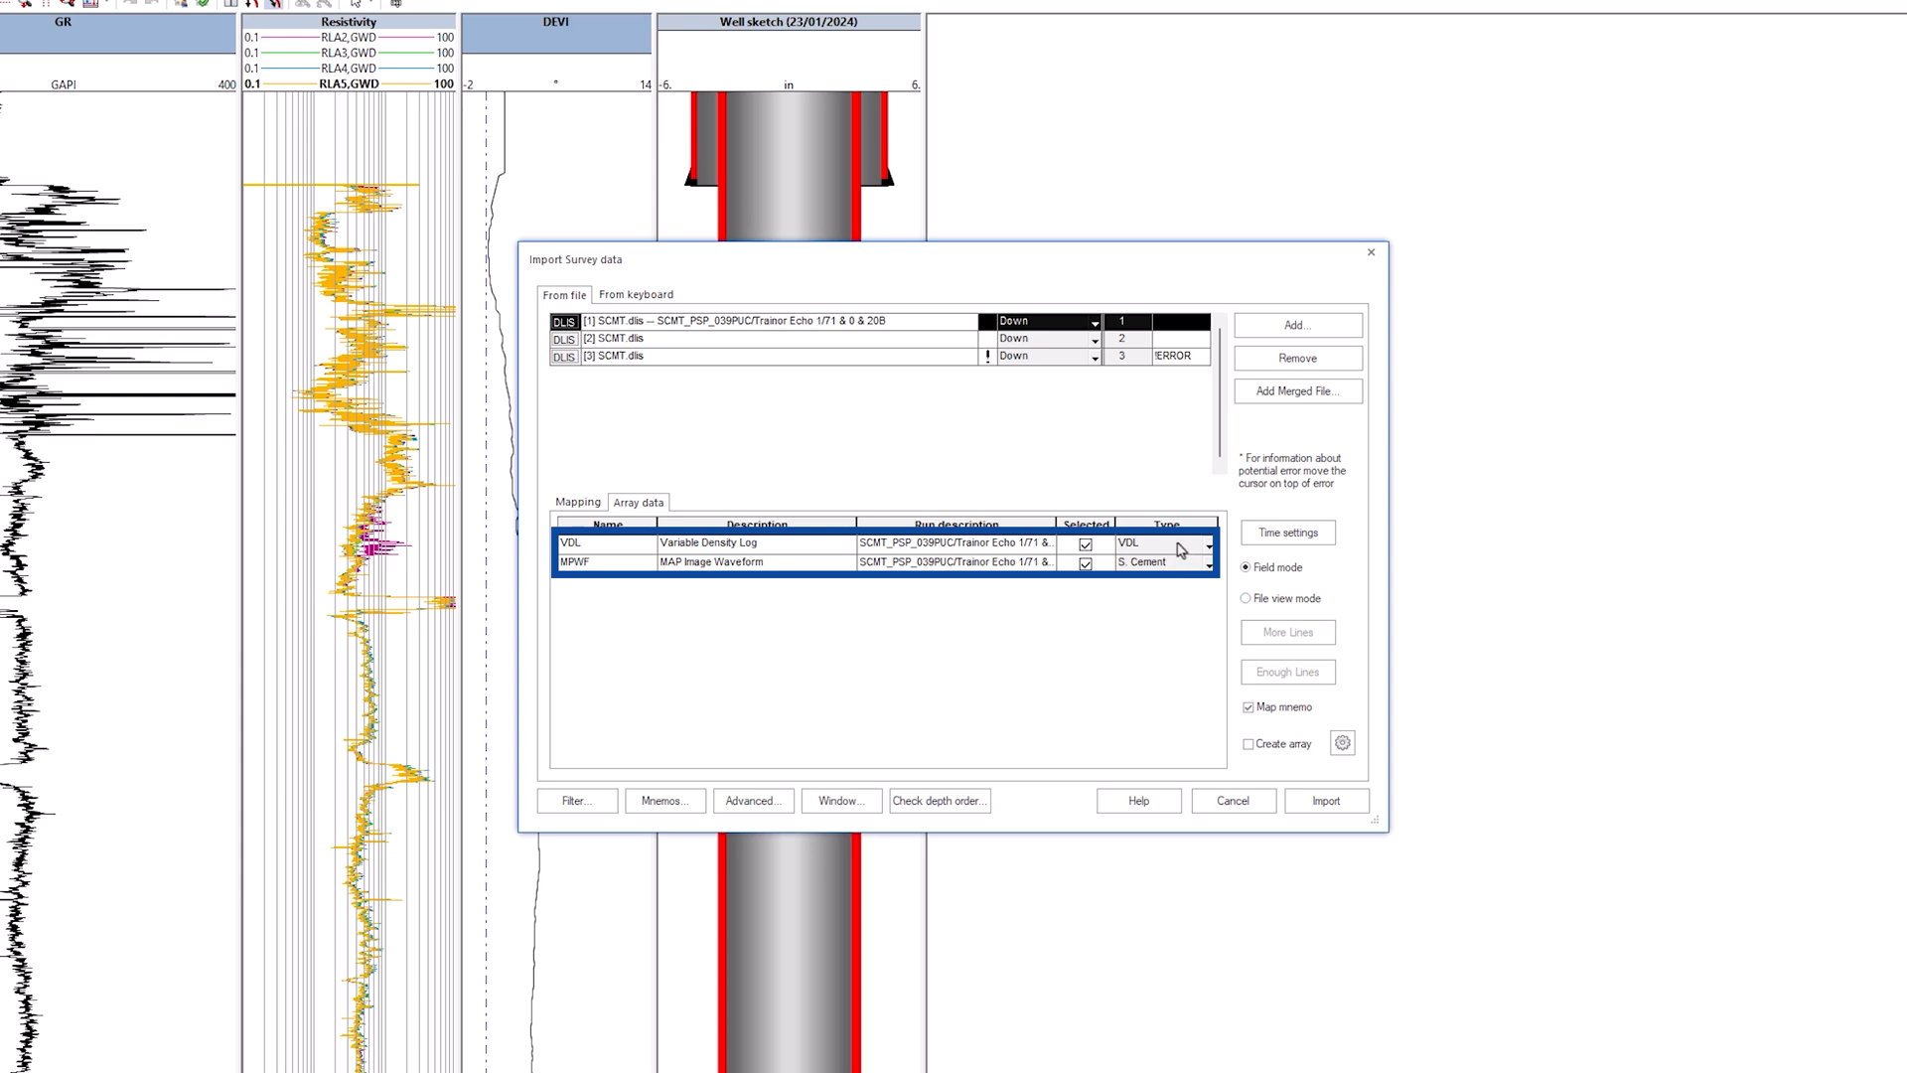
click(936, 340)
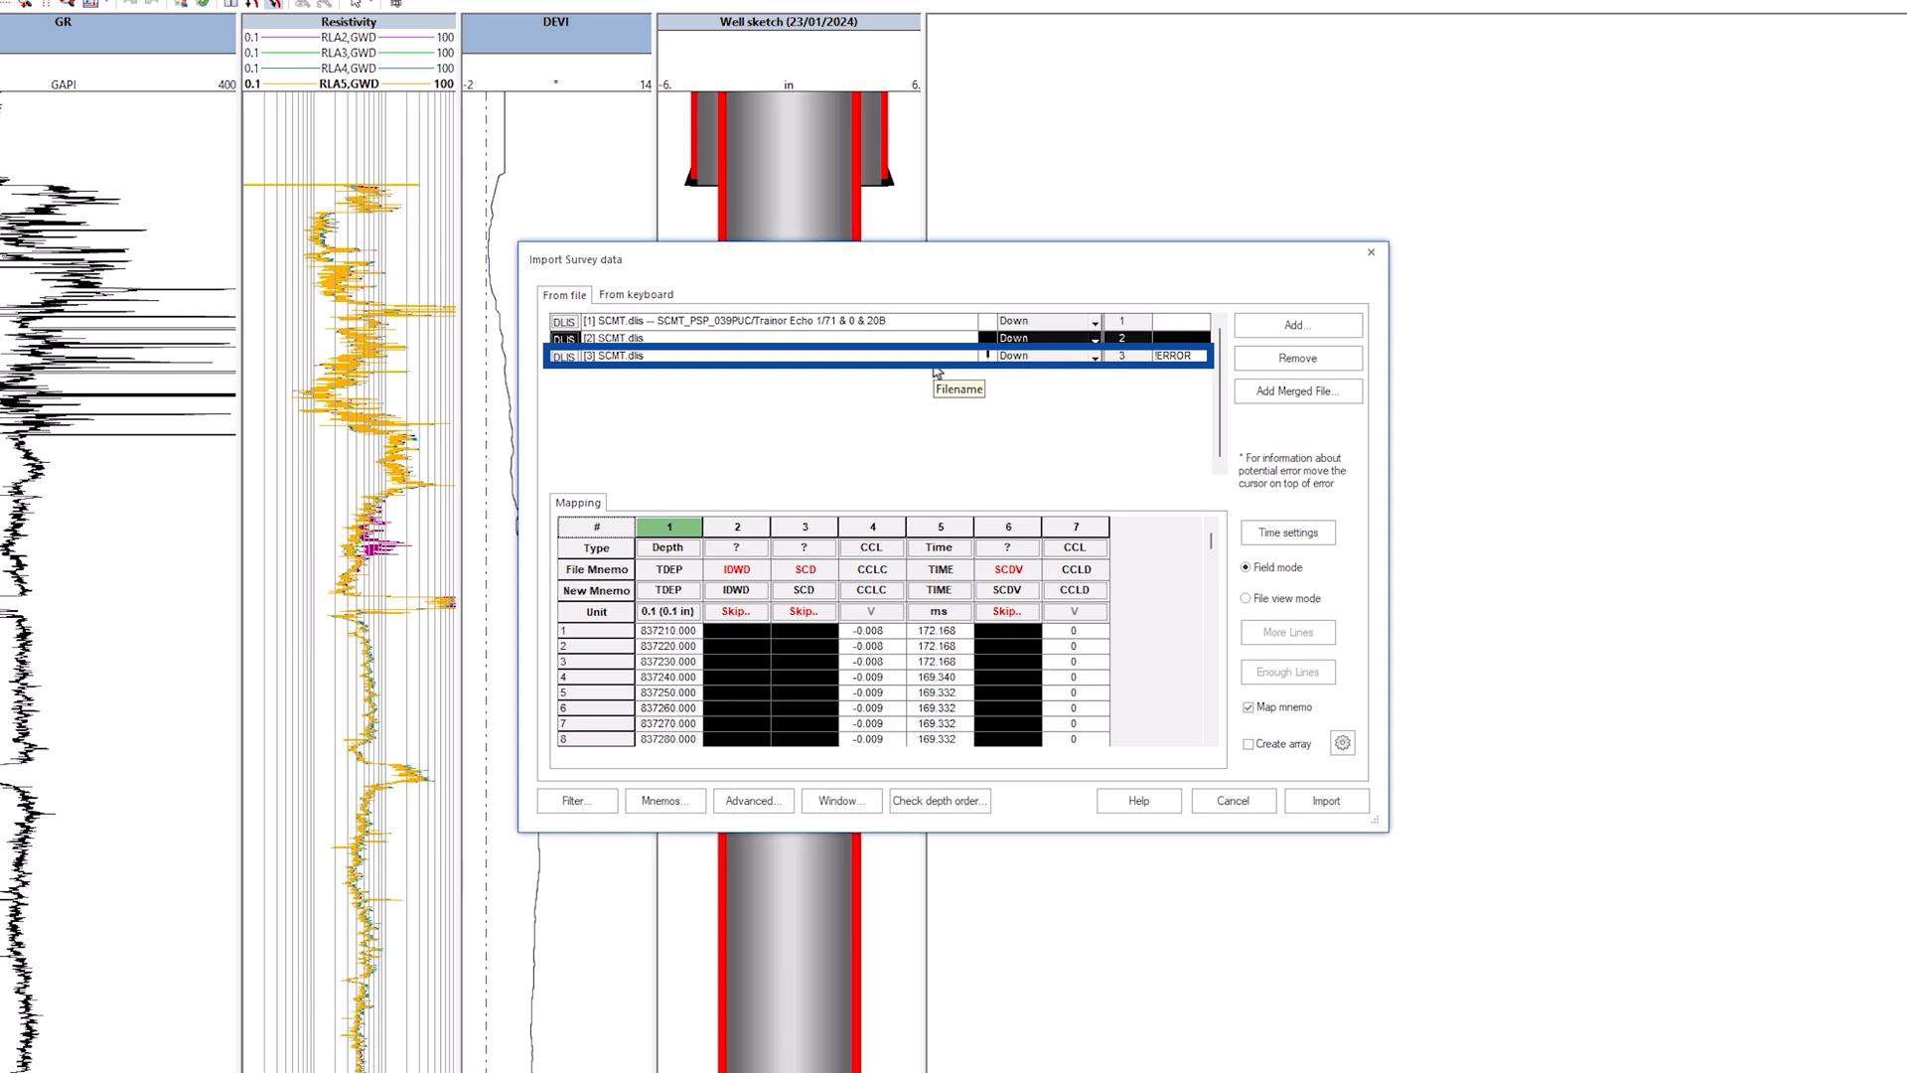
click(936, 365)
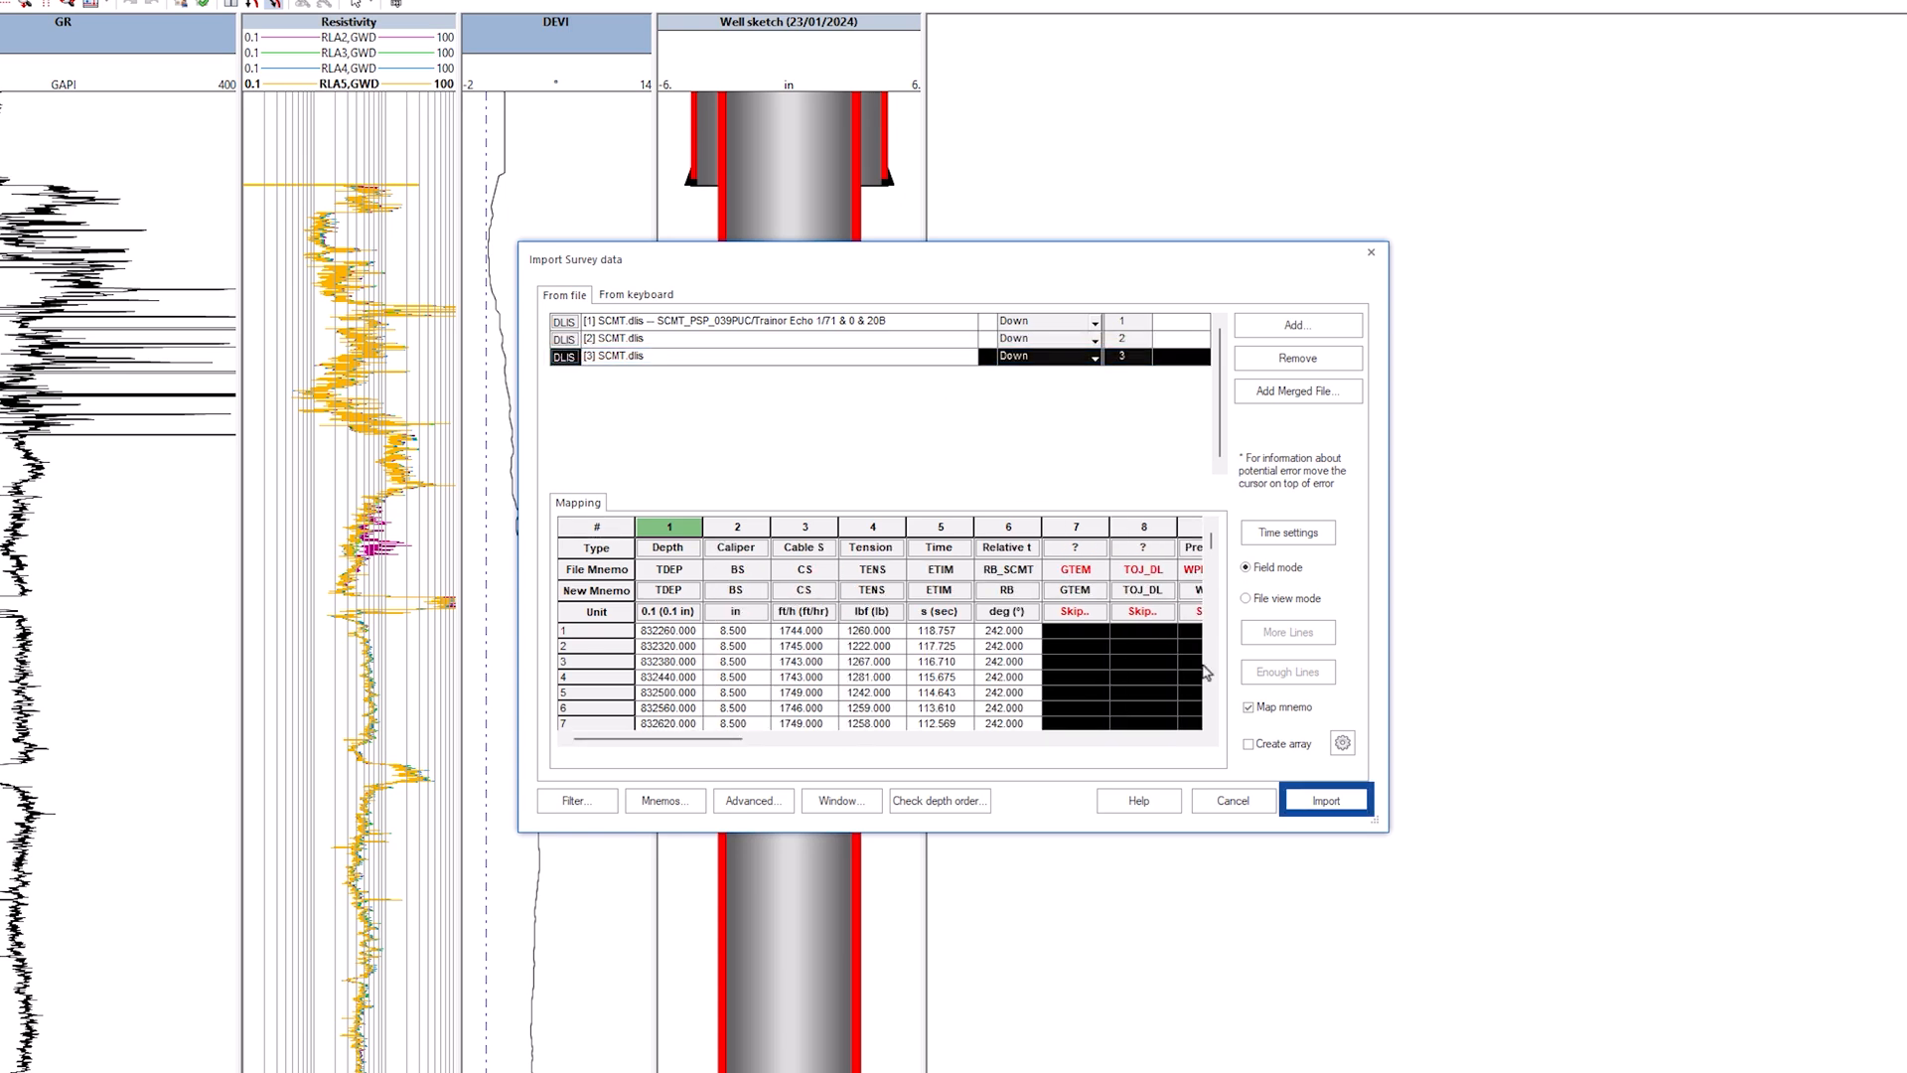
click(1326, 801)
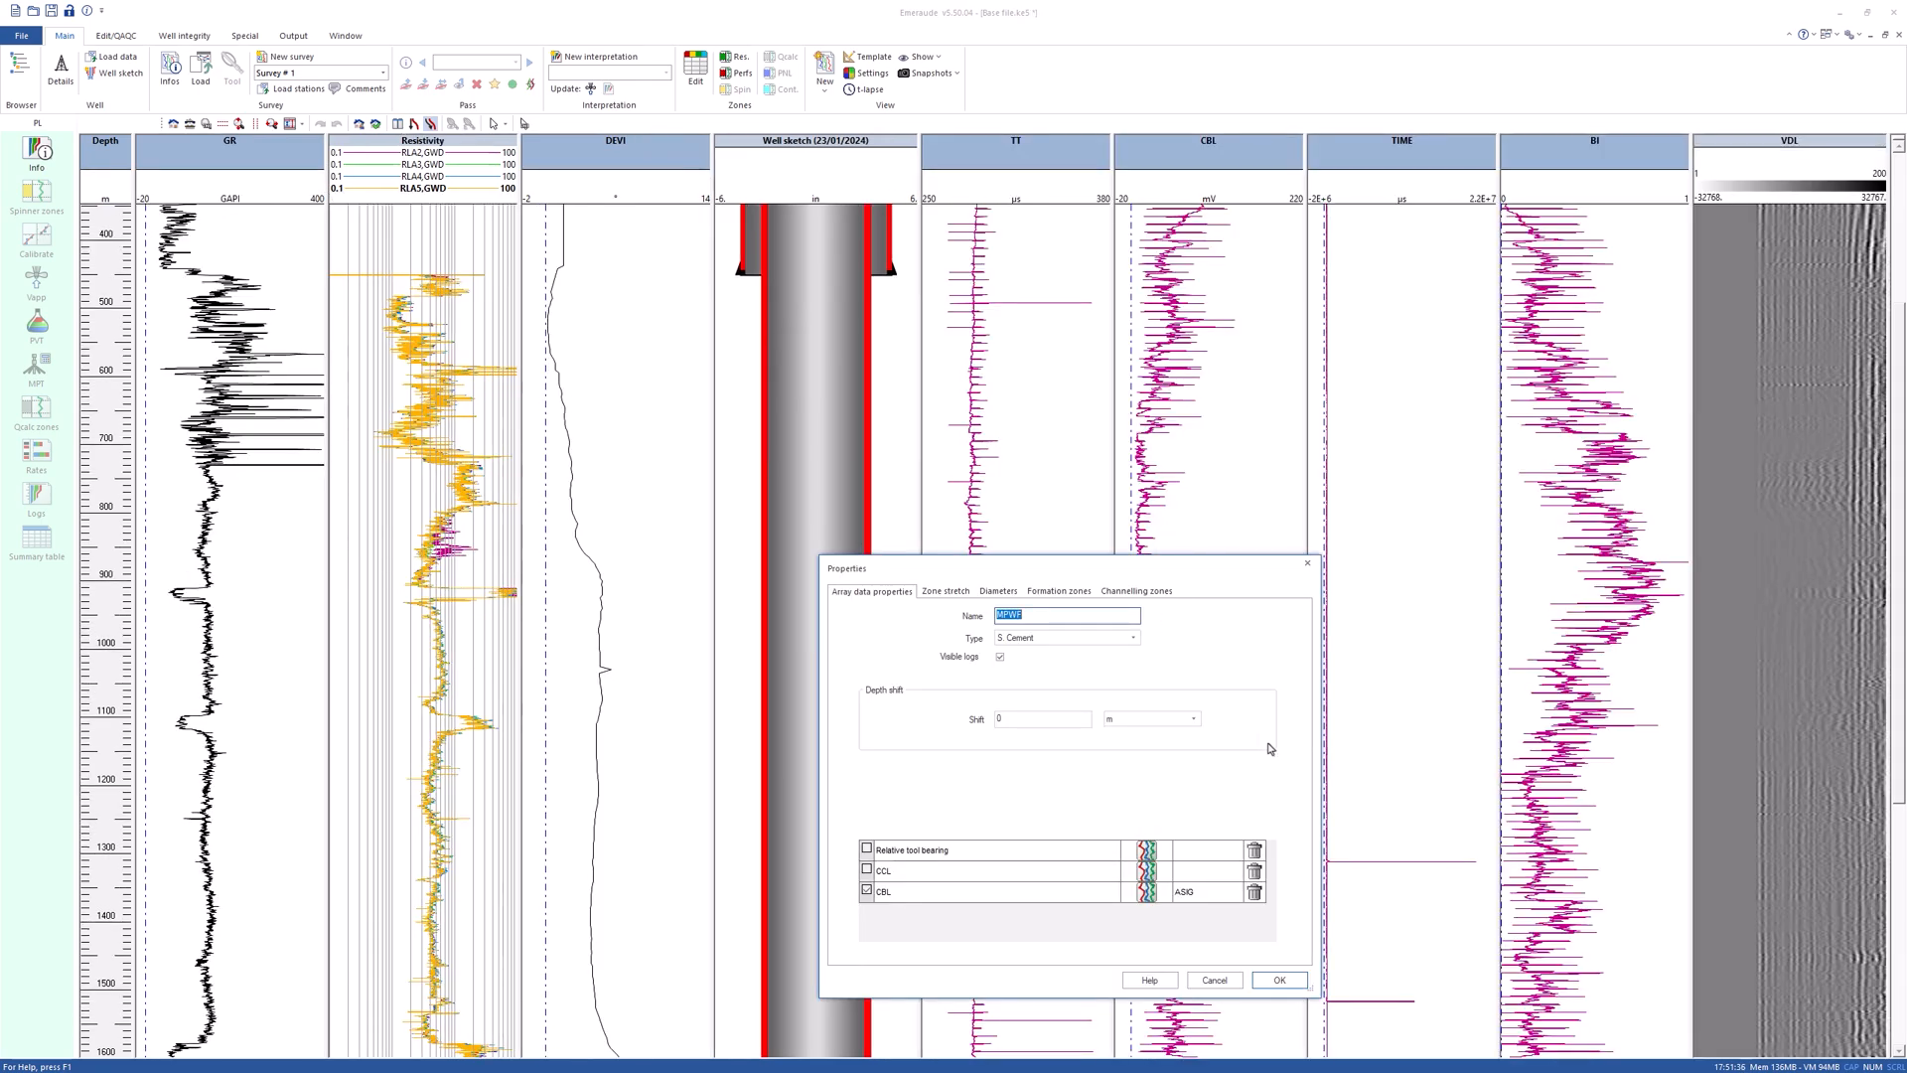
- Define the MPWF array's pipe diameters from the tubing/casing catalog, using the 7 in OD, 23 lb/ft entry
drag(1231, 568, 1200, 216)
click(970, 241)
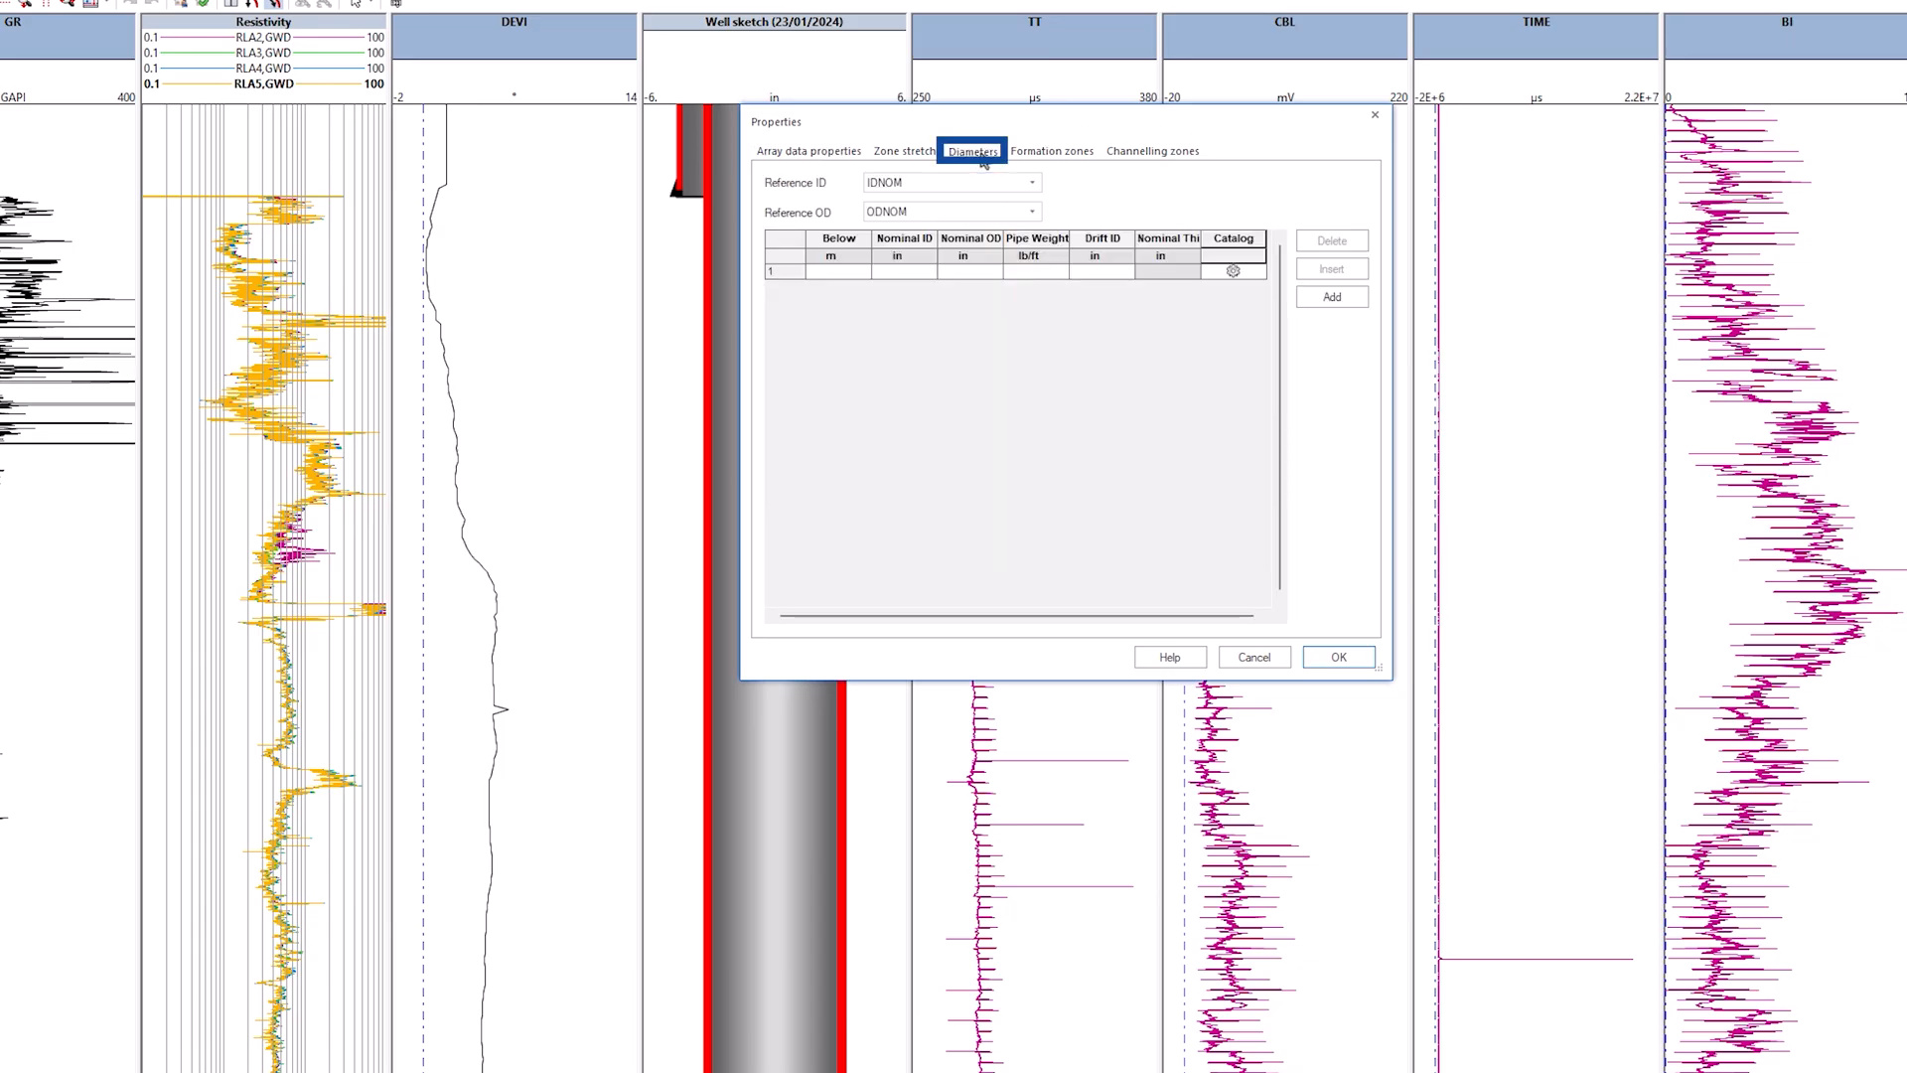
click(1233, 270)
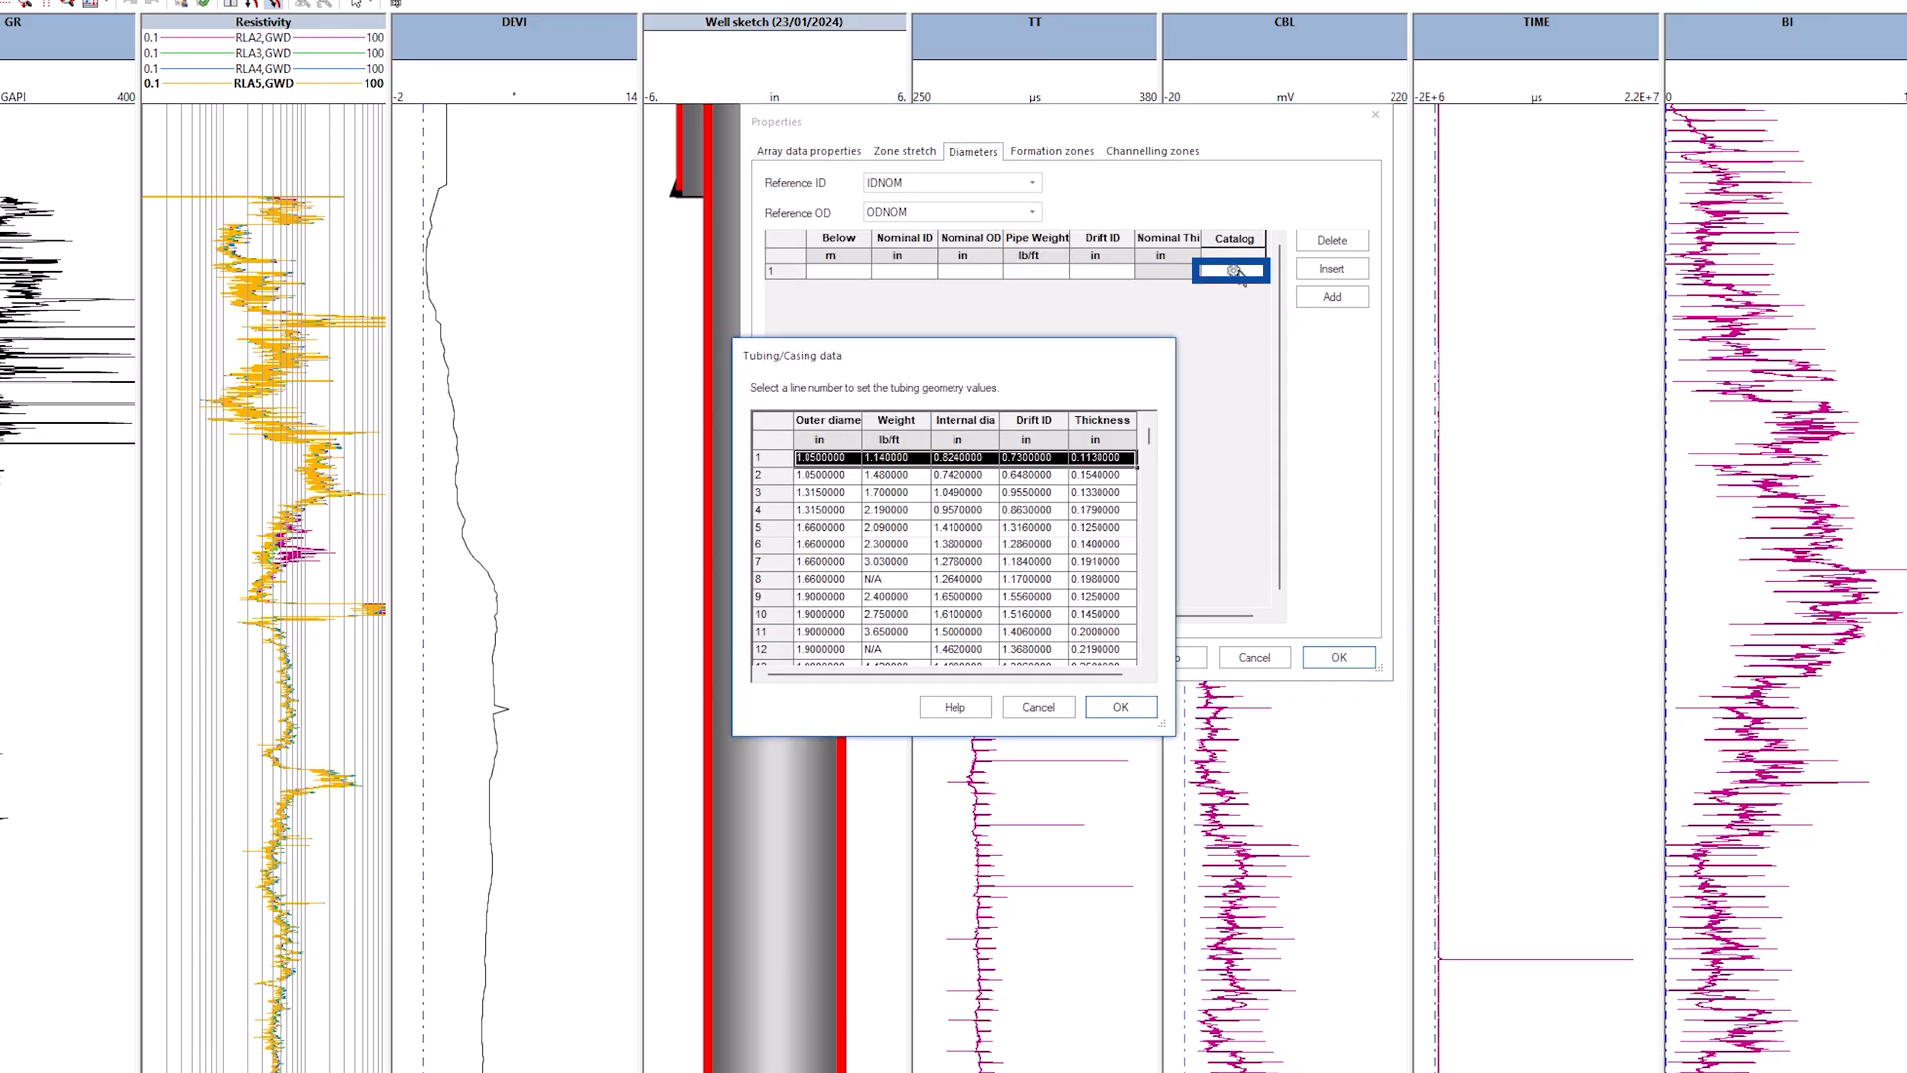
drag(1150, 437, 1151, 510)
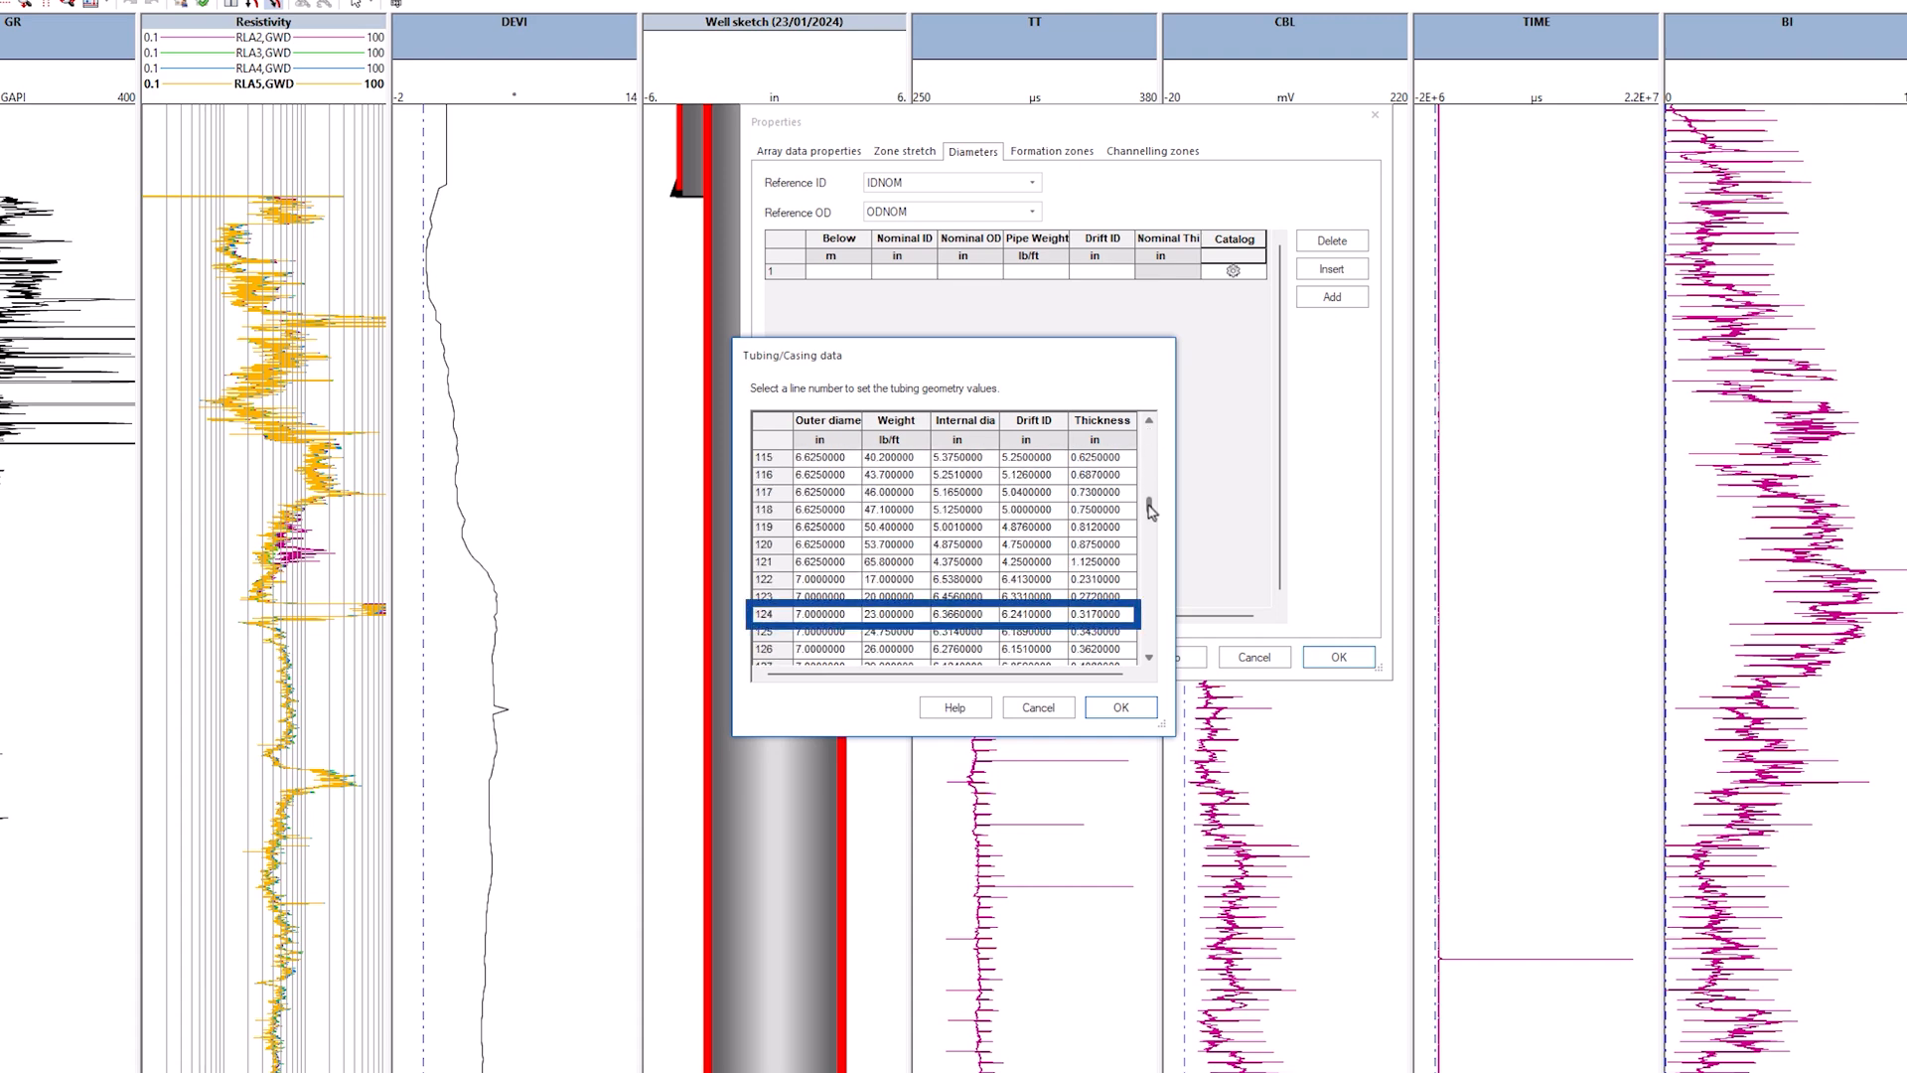
click(821, 614)
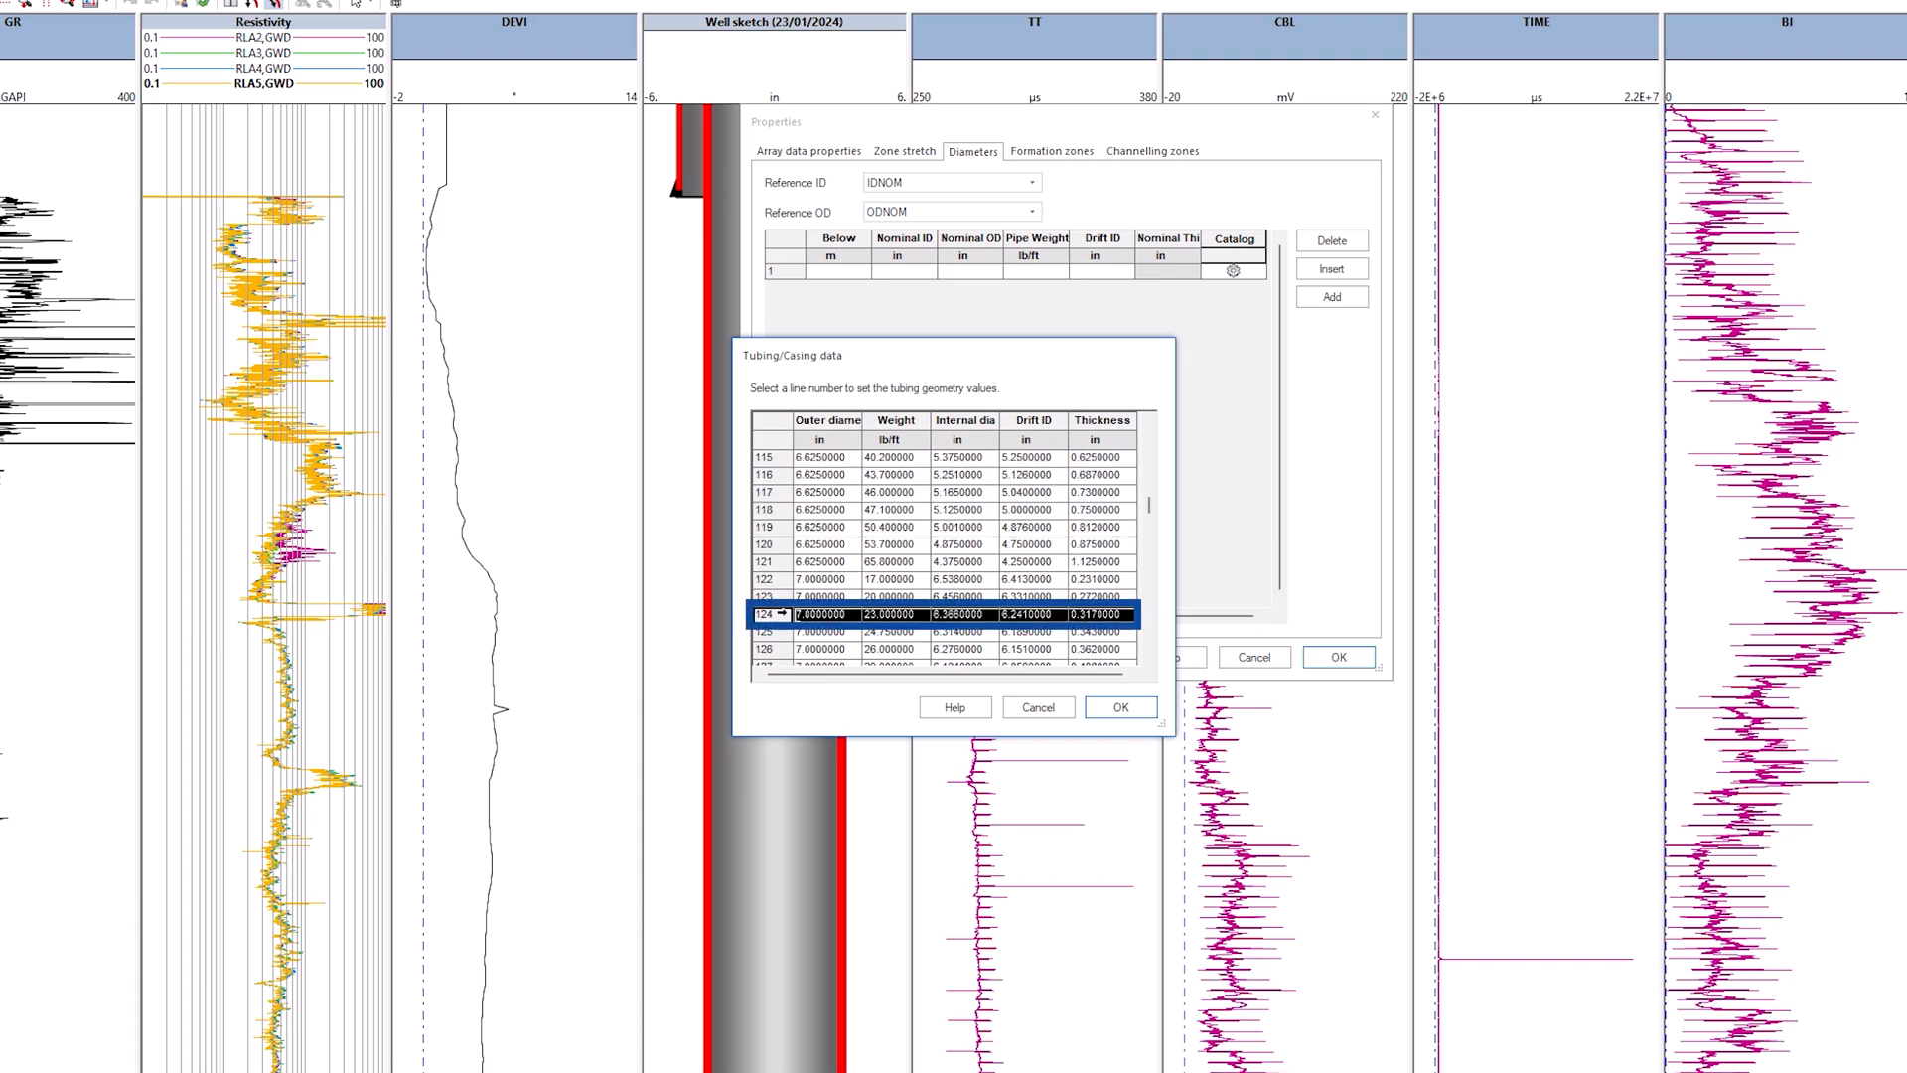
click(1120, 708)
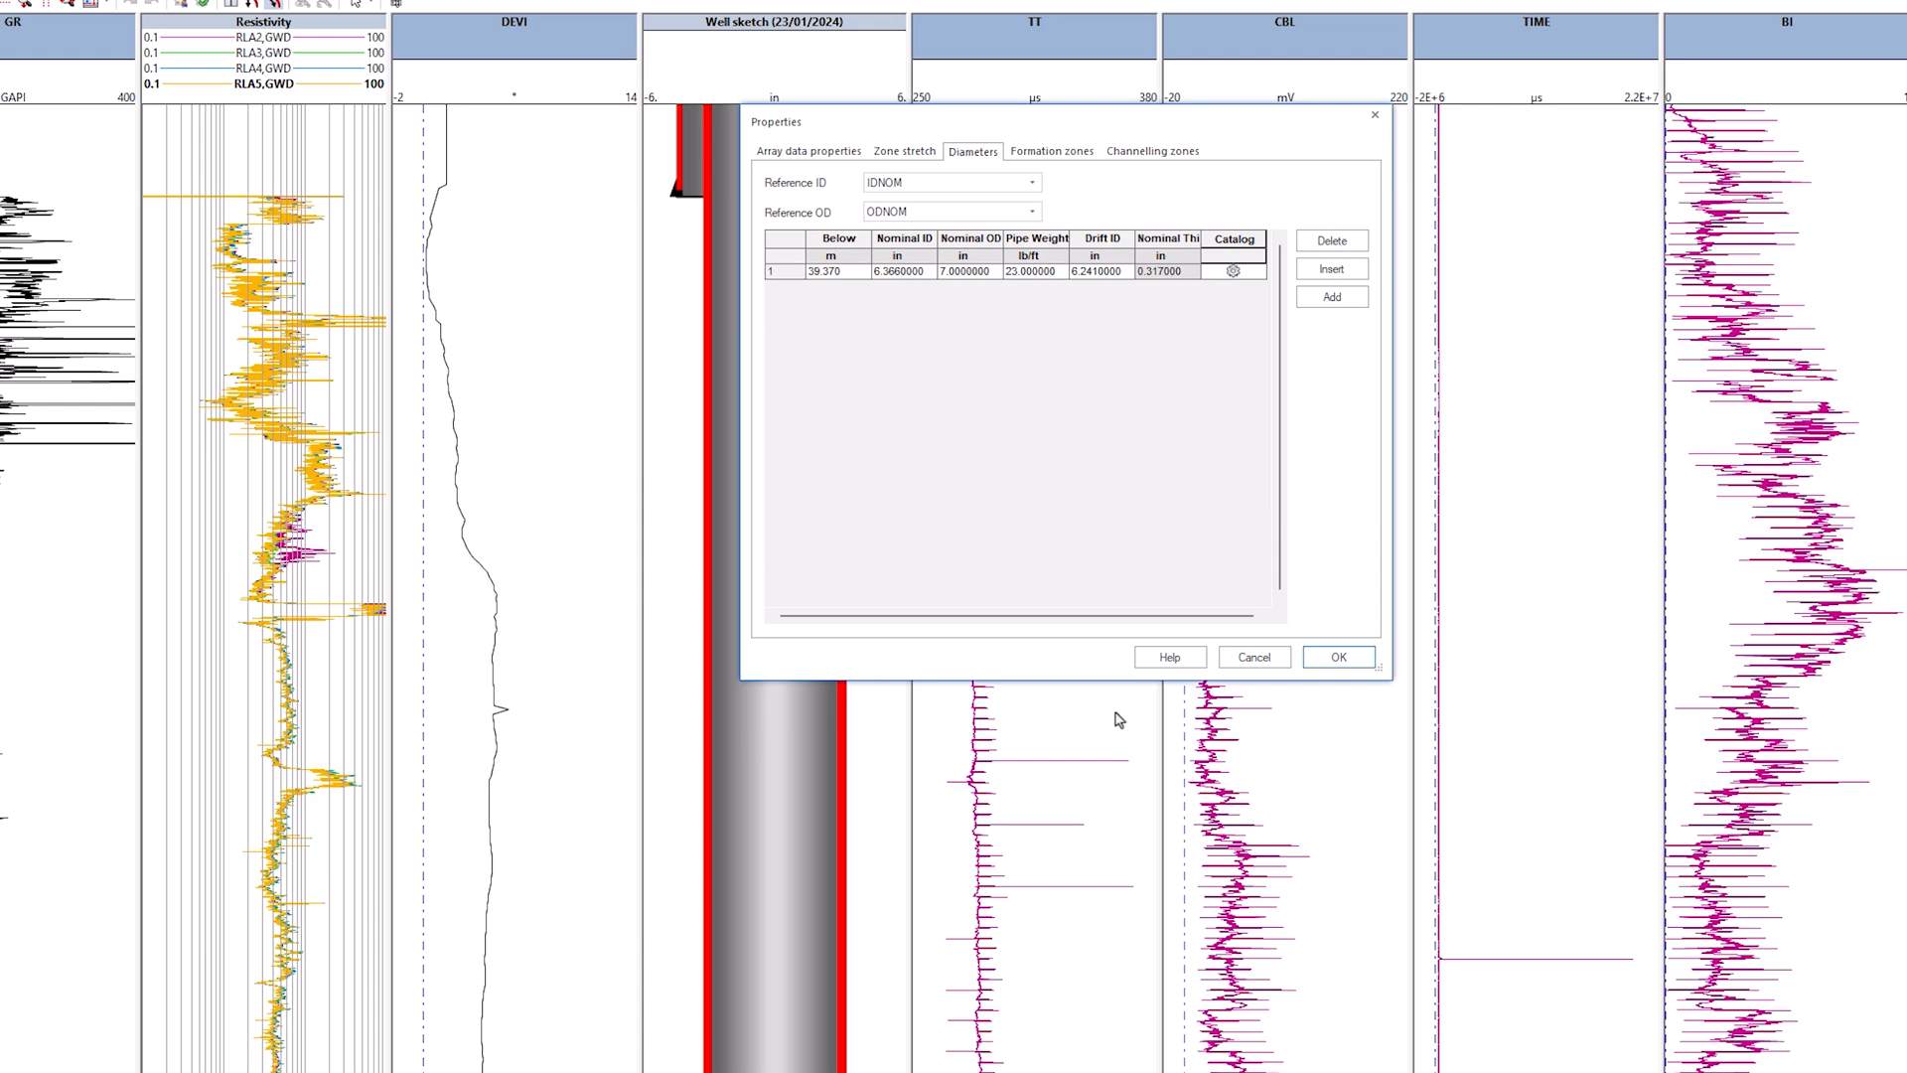
- Assign the CCL (CCLD) channel of pass Down 2 as the MPWF array's CCL data
click(812, 159)
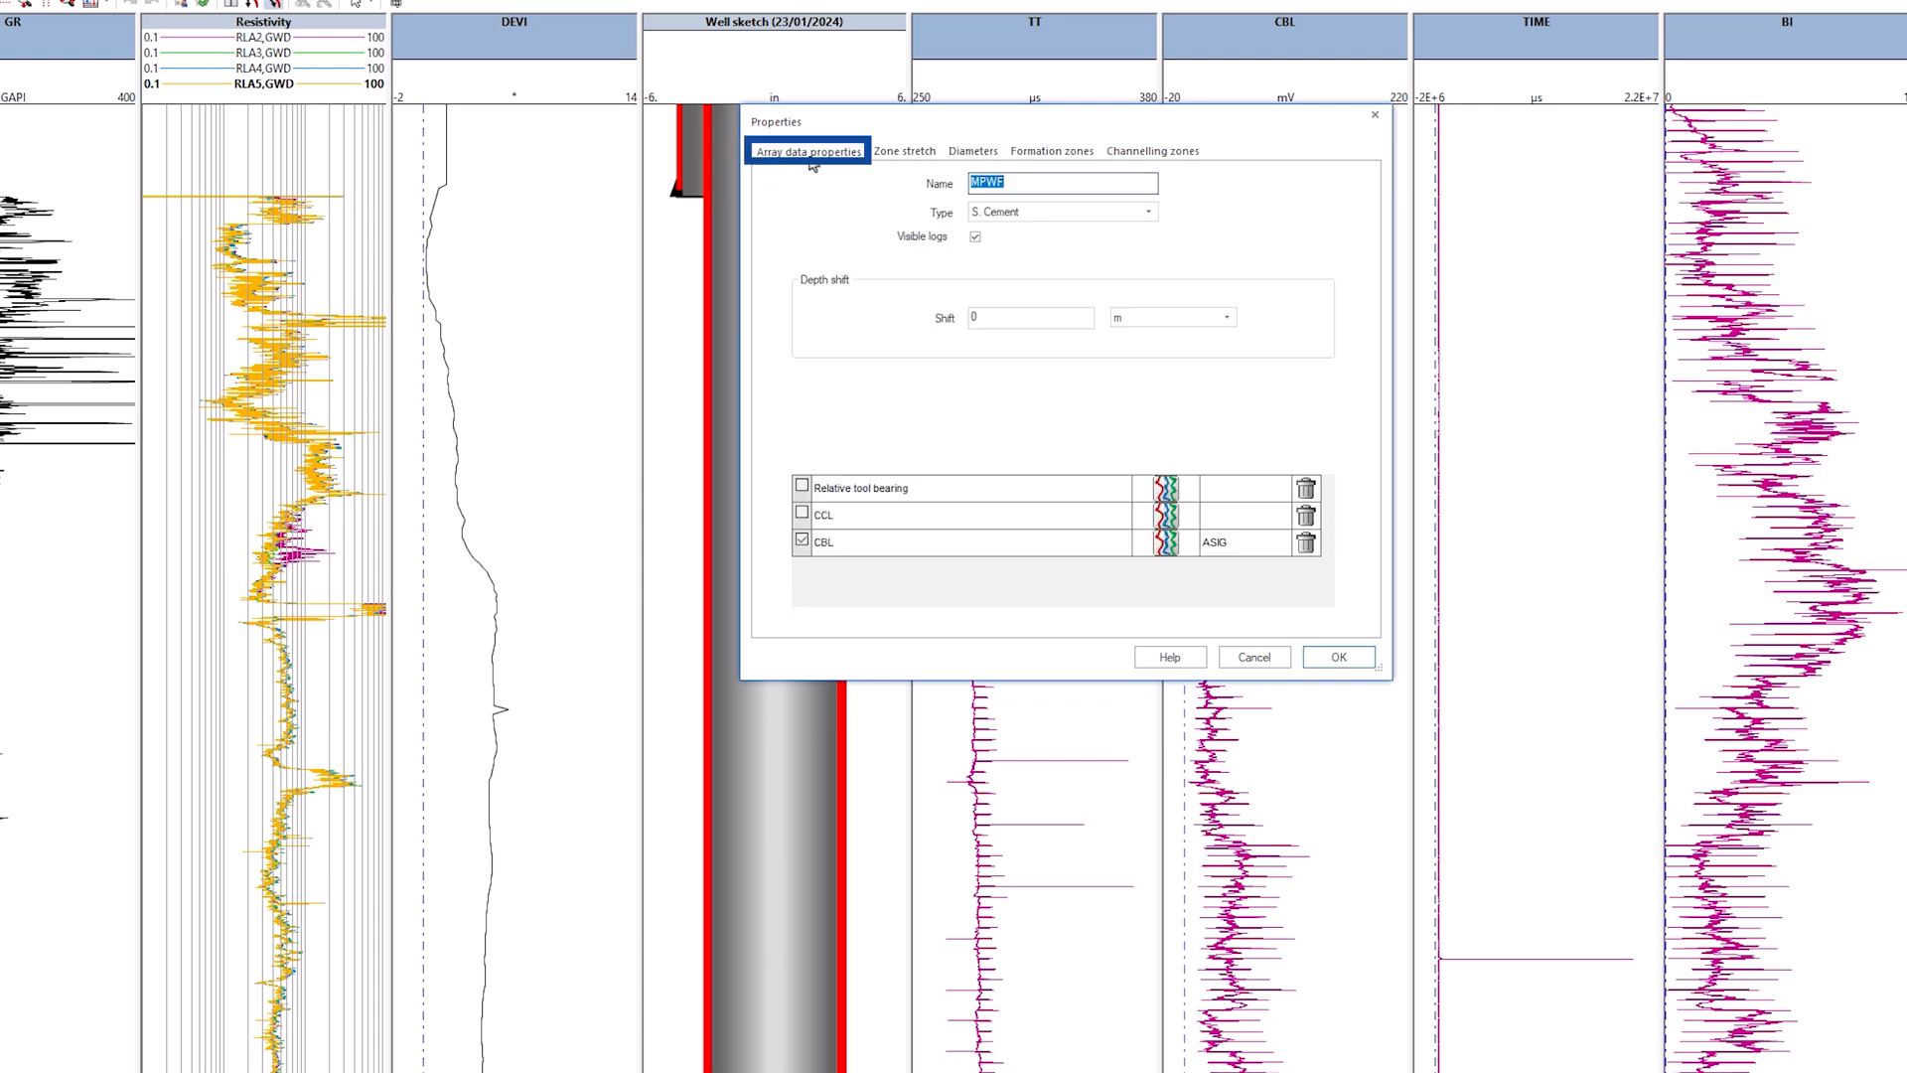
click(1160, 514)
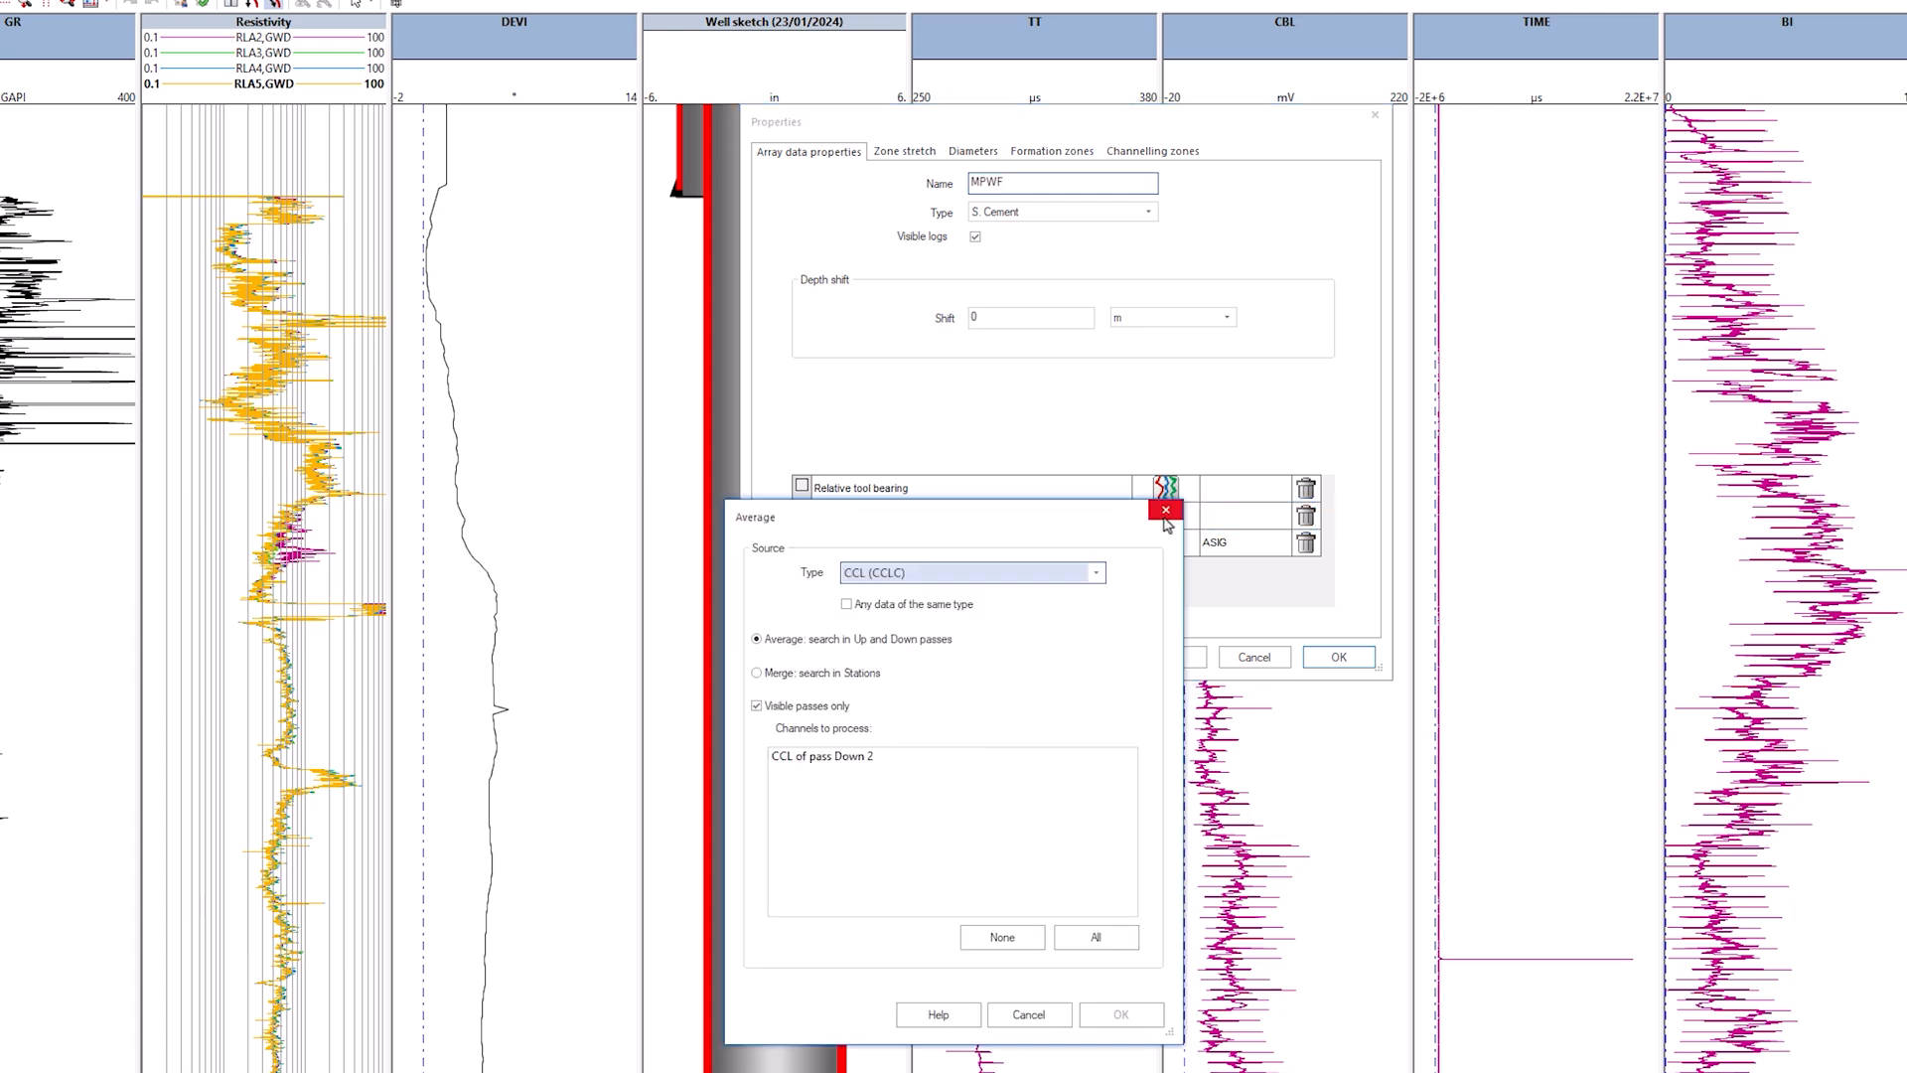
click(1100, 576)
click(954, 605)
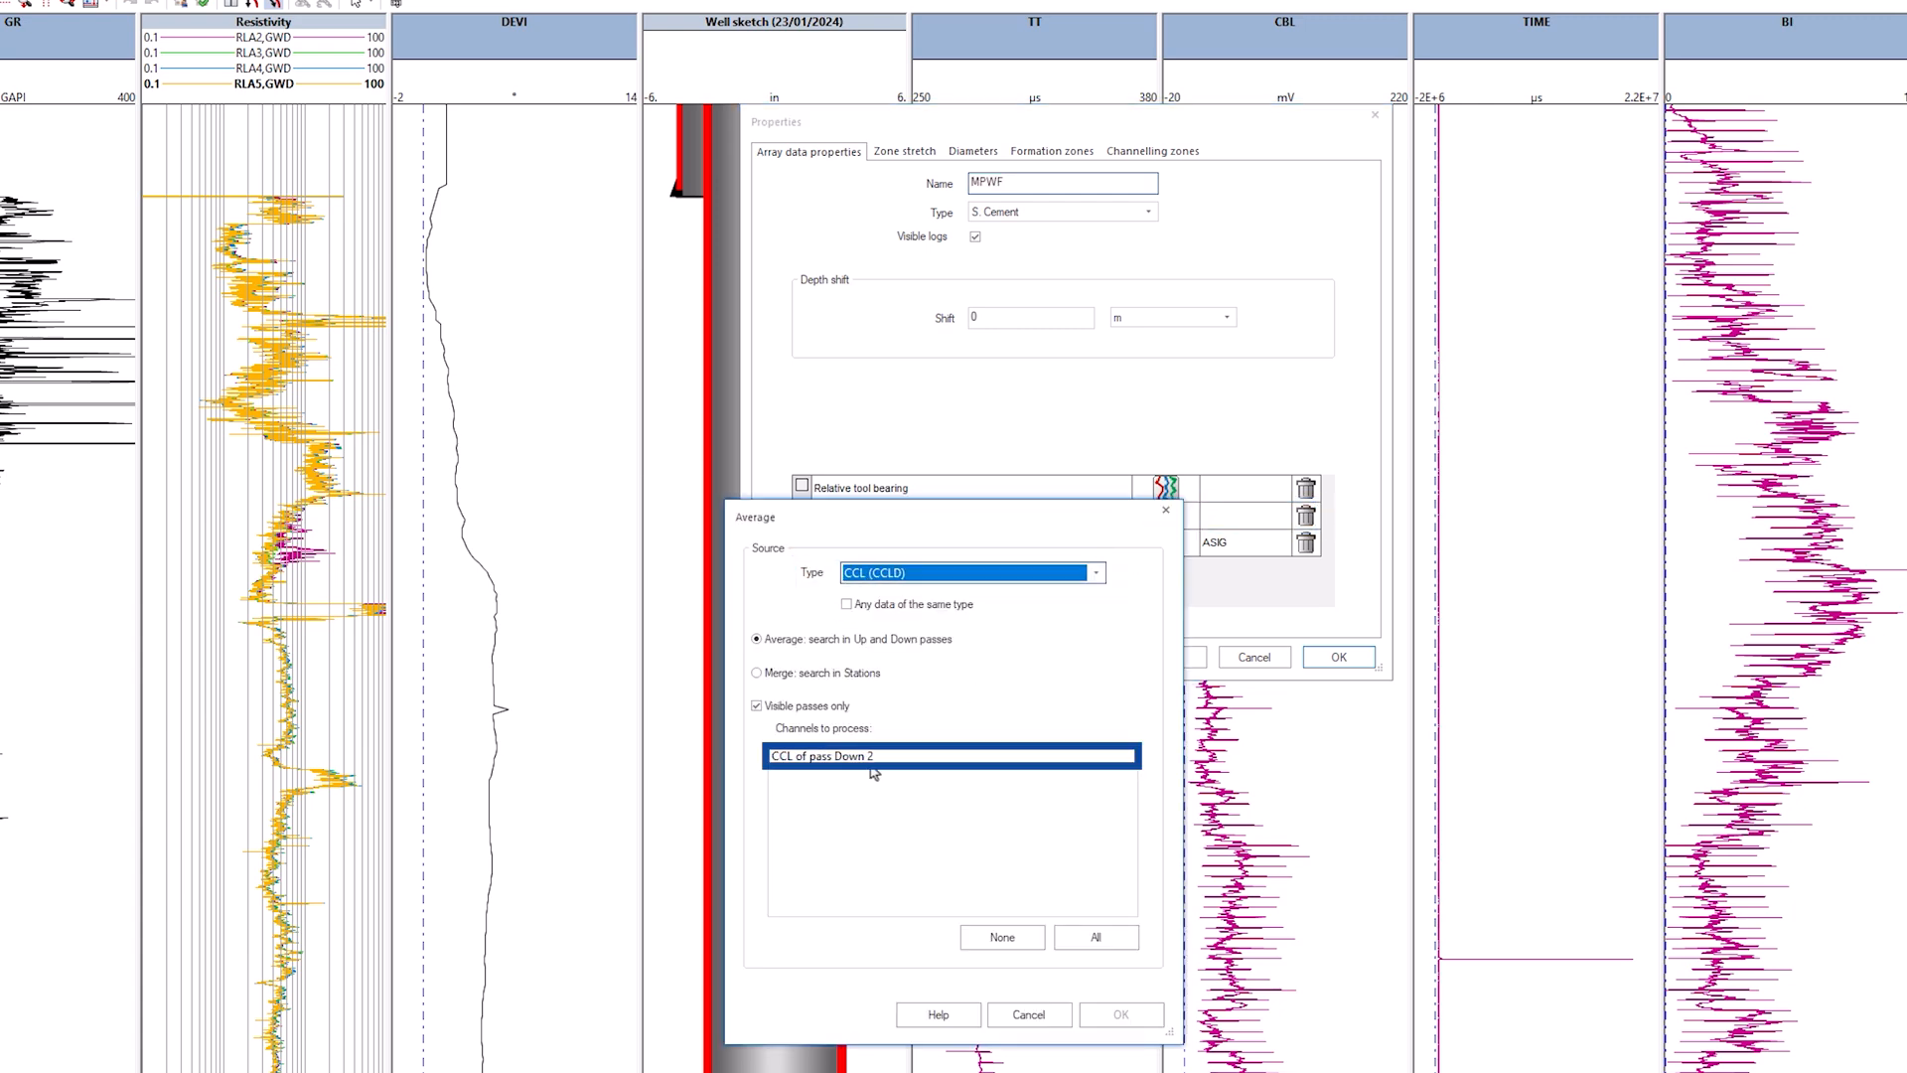
click(865, 765)
click(1120, 1014)
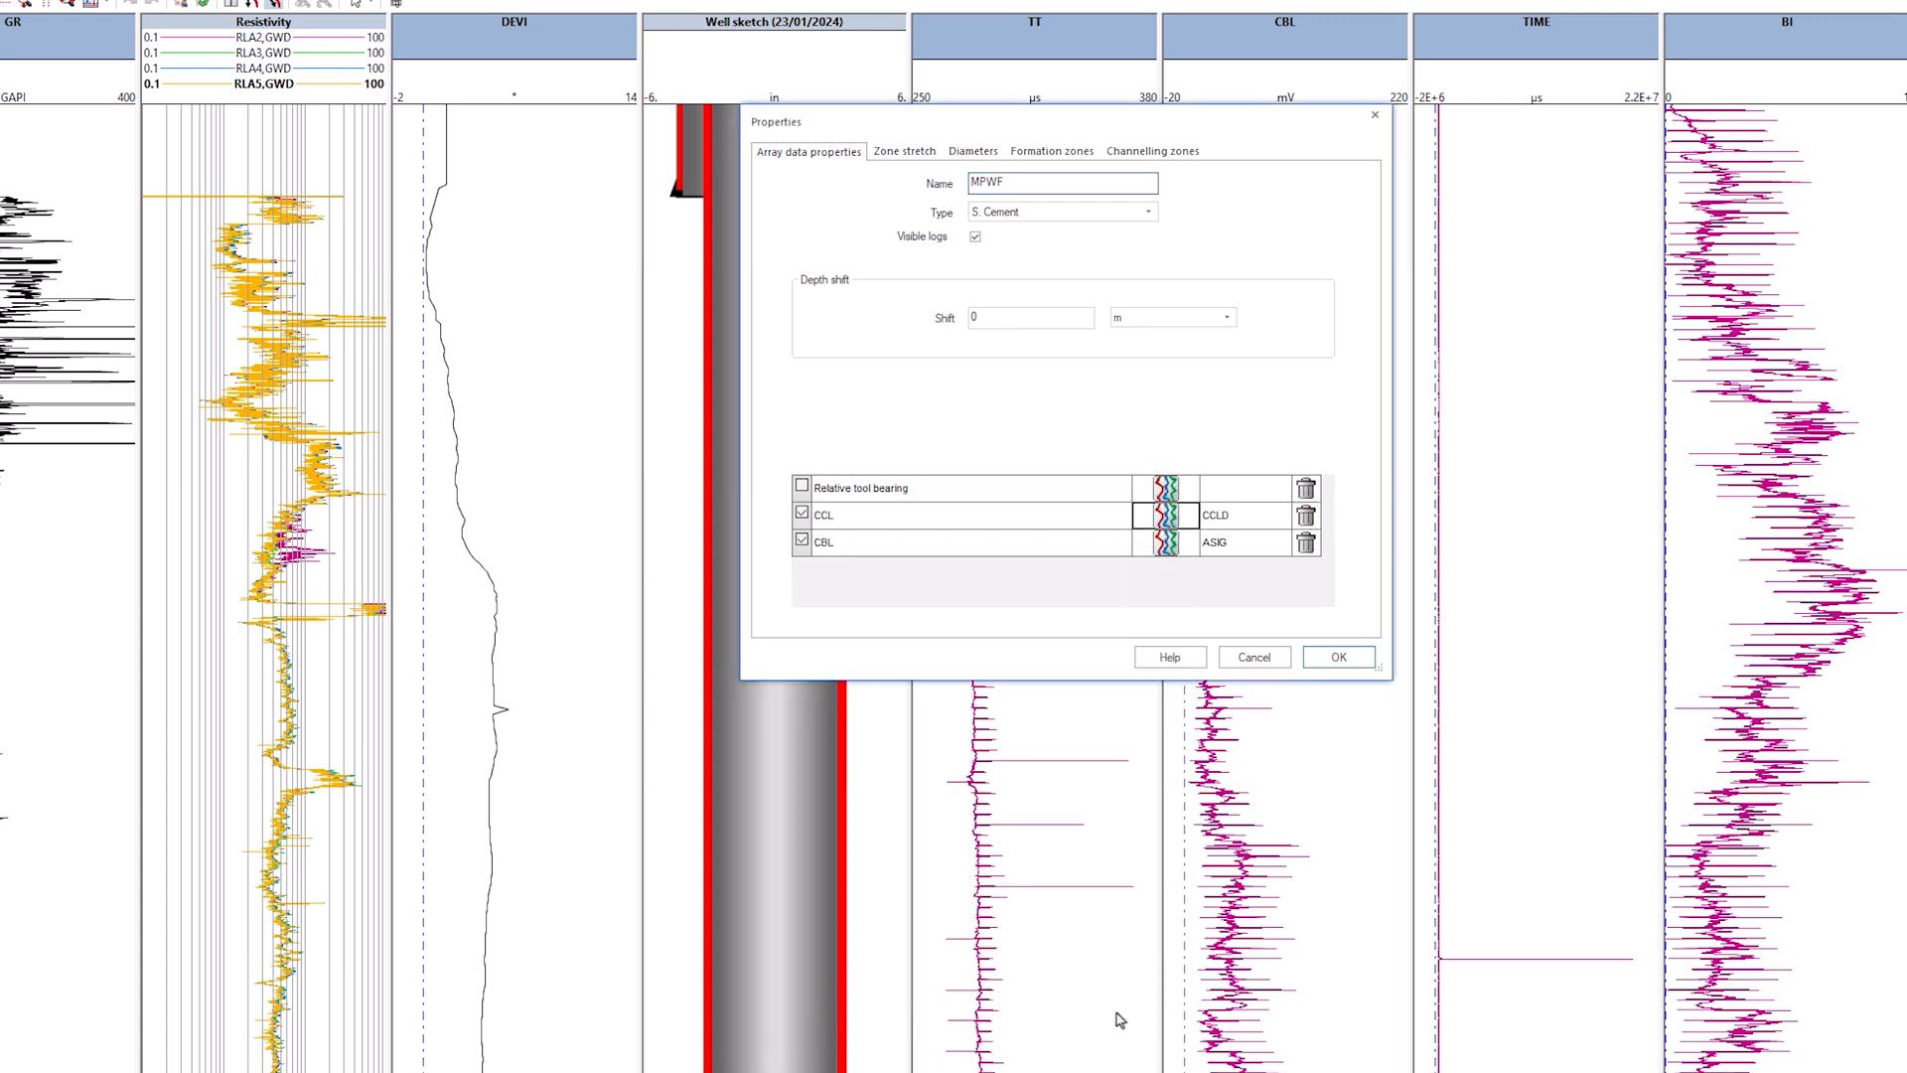
- Assign the Voltage (CBL) channel of pass Down 1 as the MPWF array's CBL data and accept the properties
click(1166, 542)
click(1095, 572)
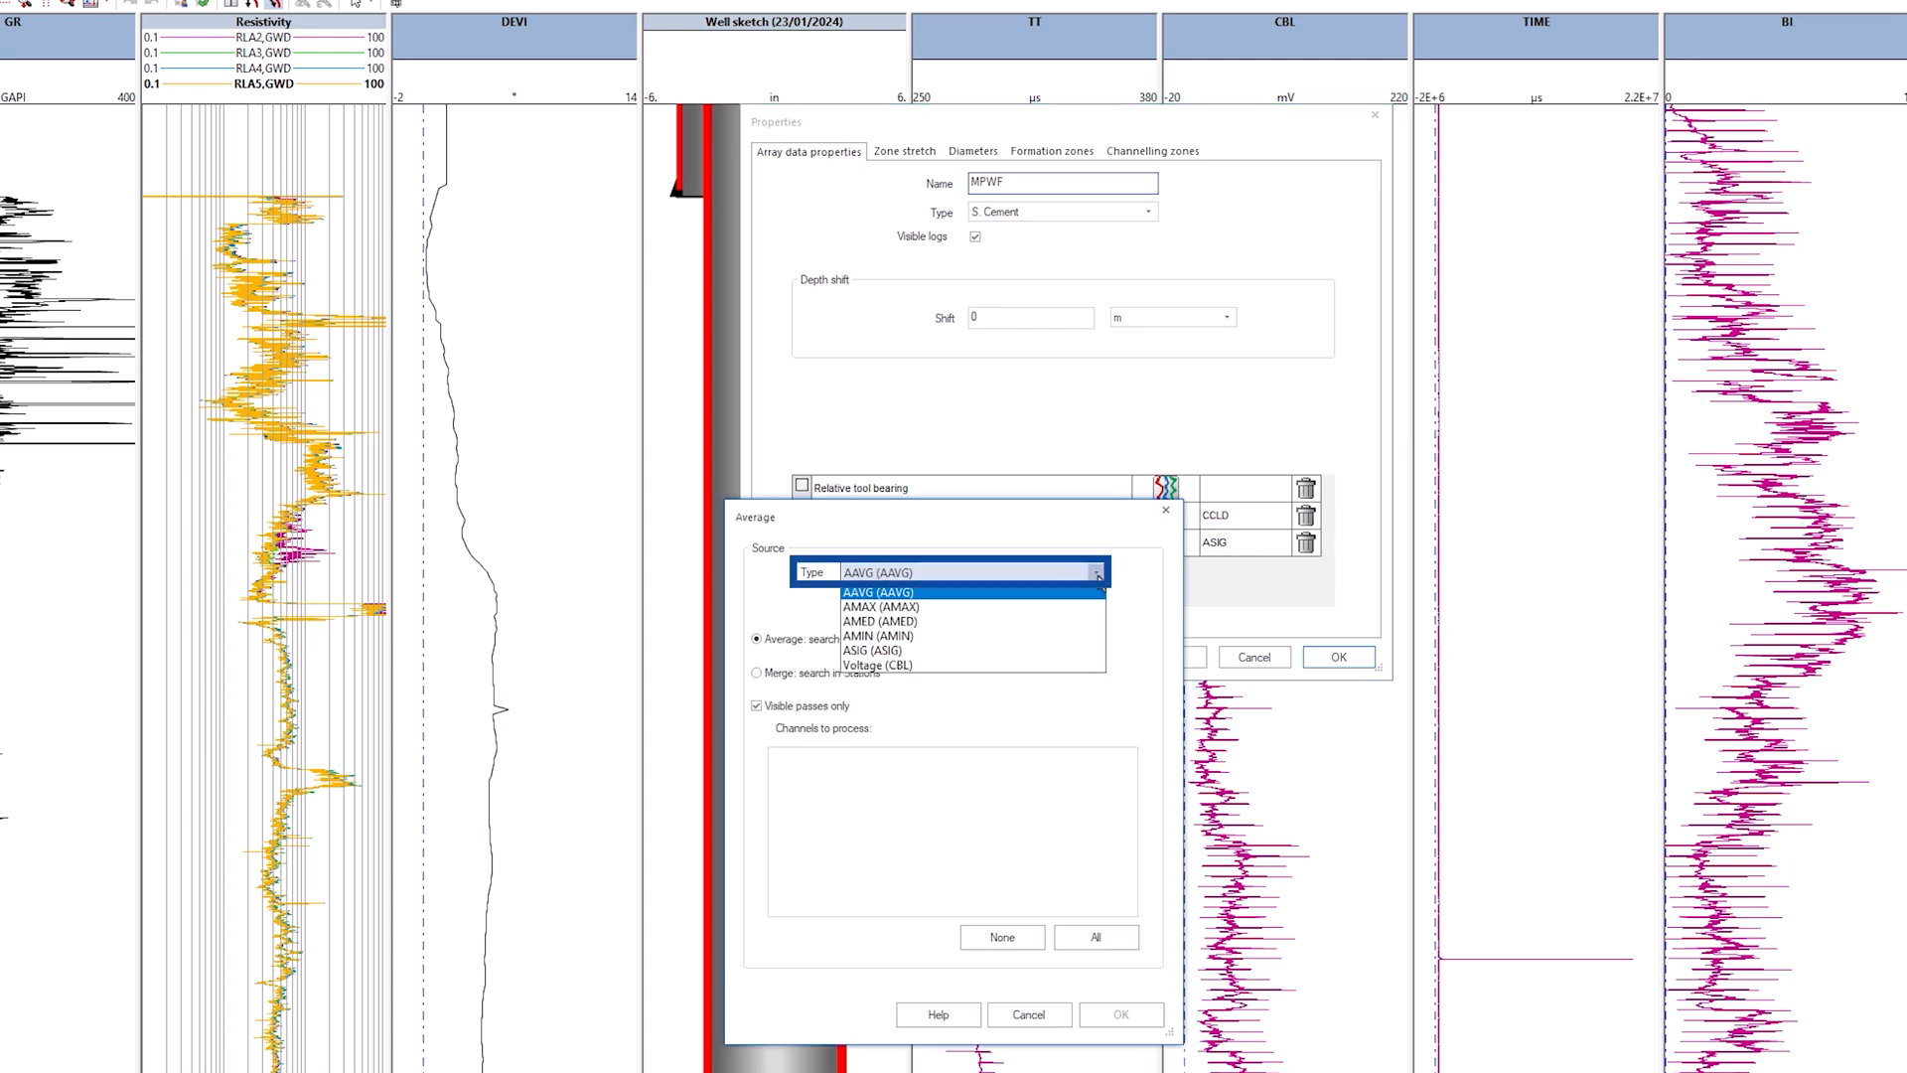
click(987, 661)
click(924, 756)
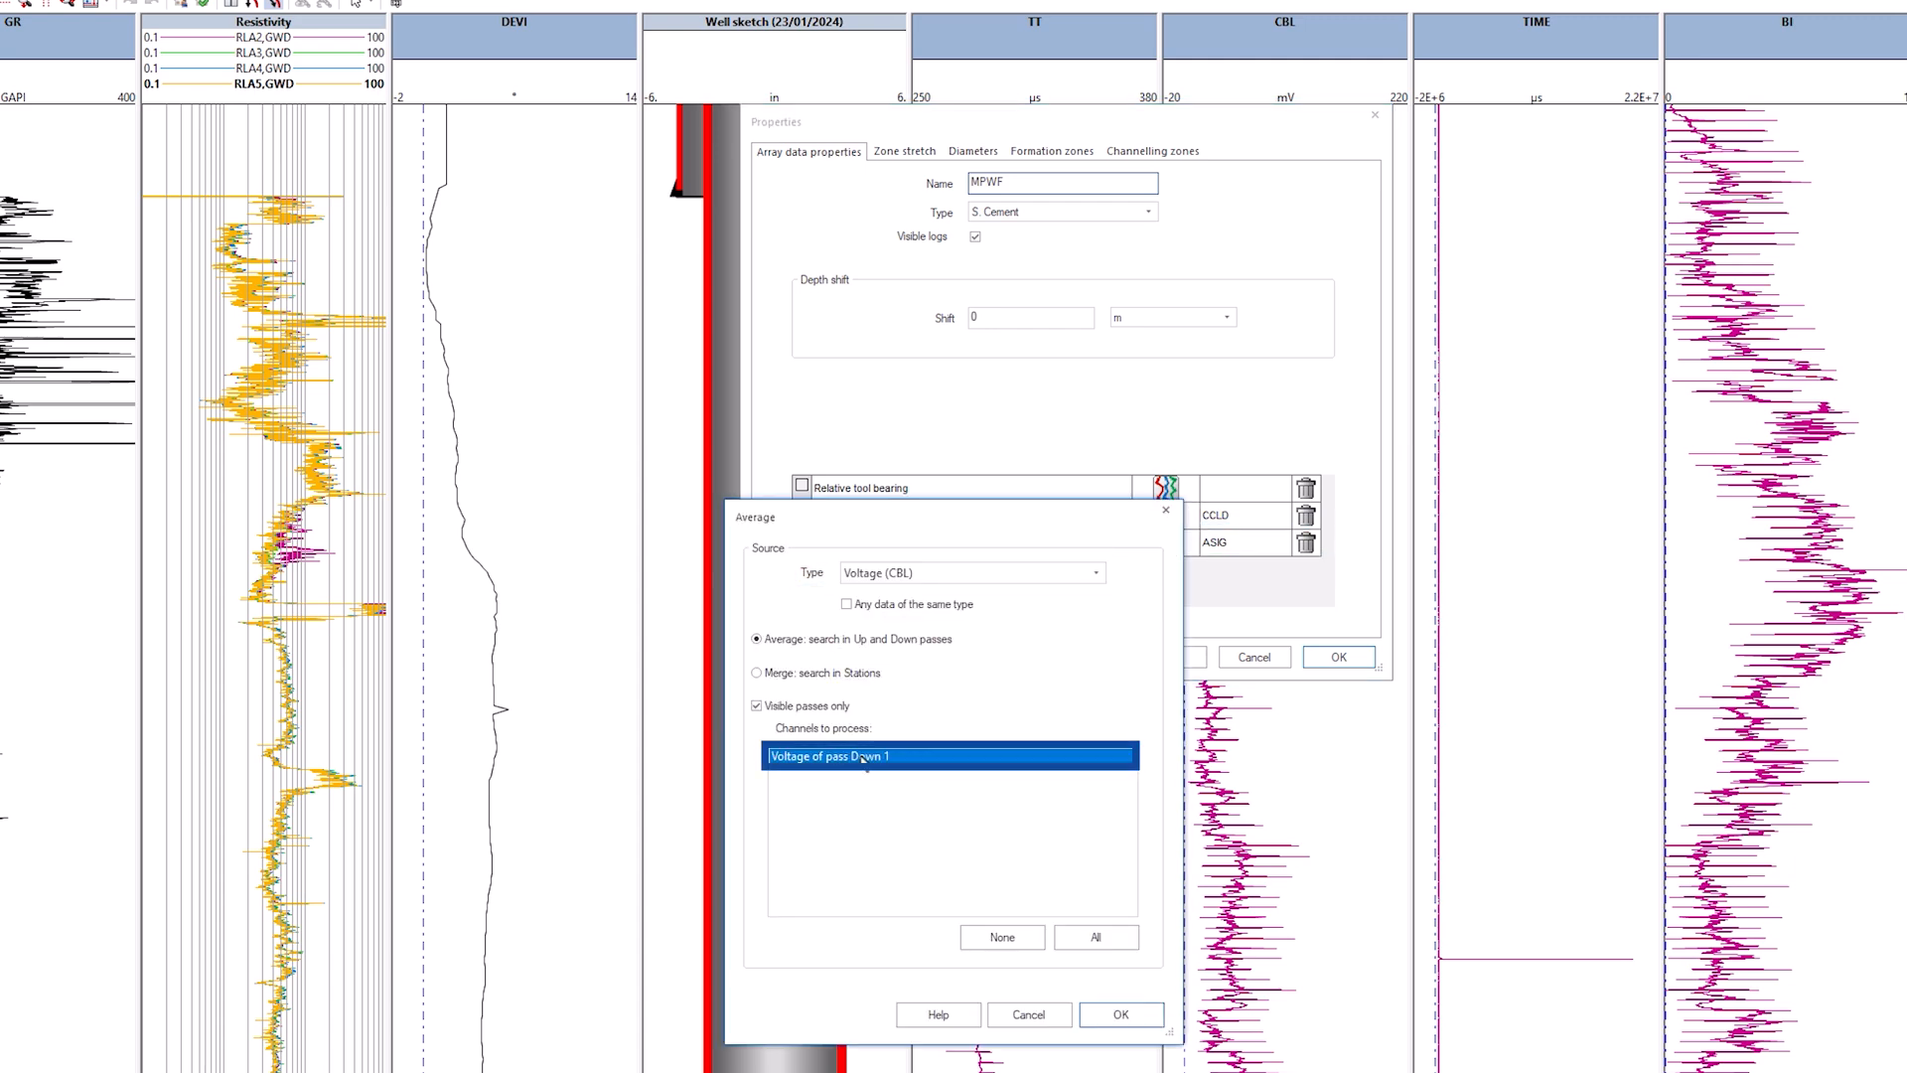
click(1120, 1014)
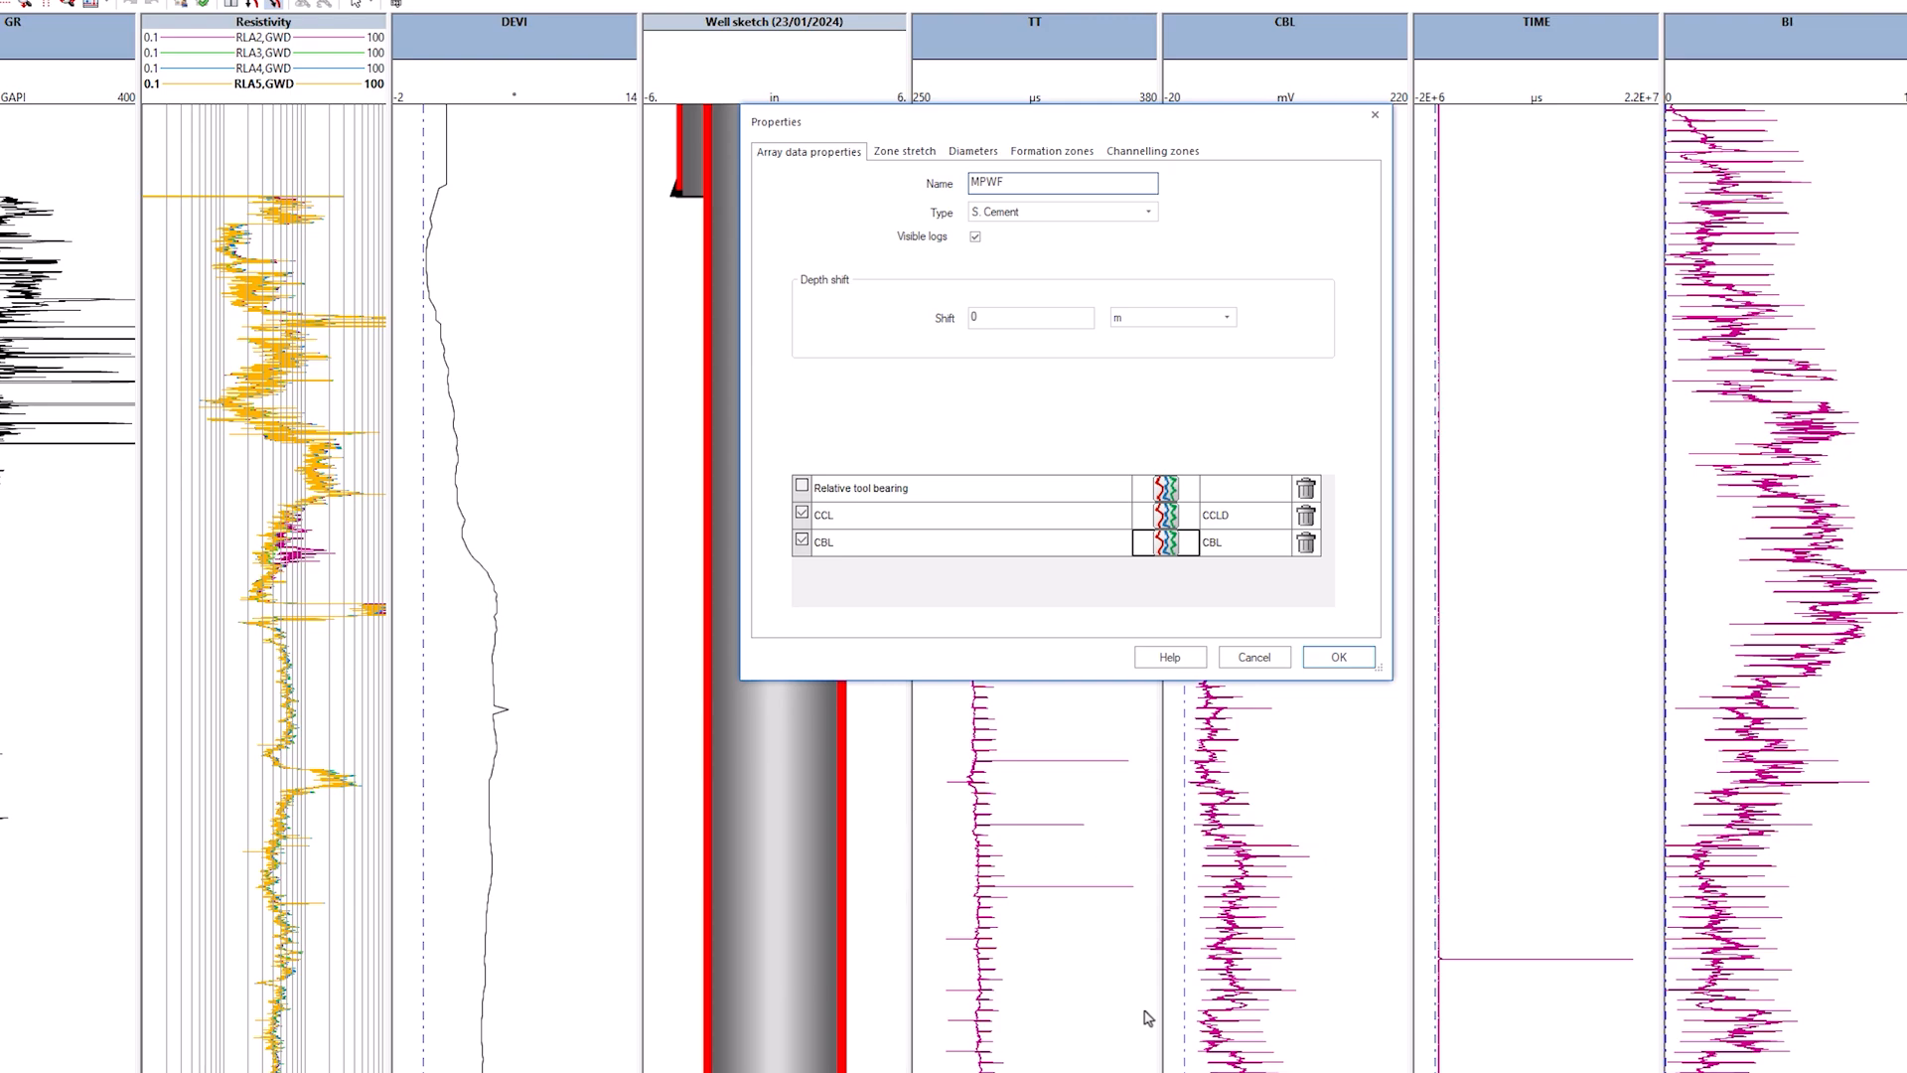
click(1339, 657)
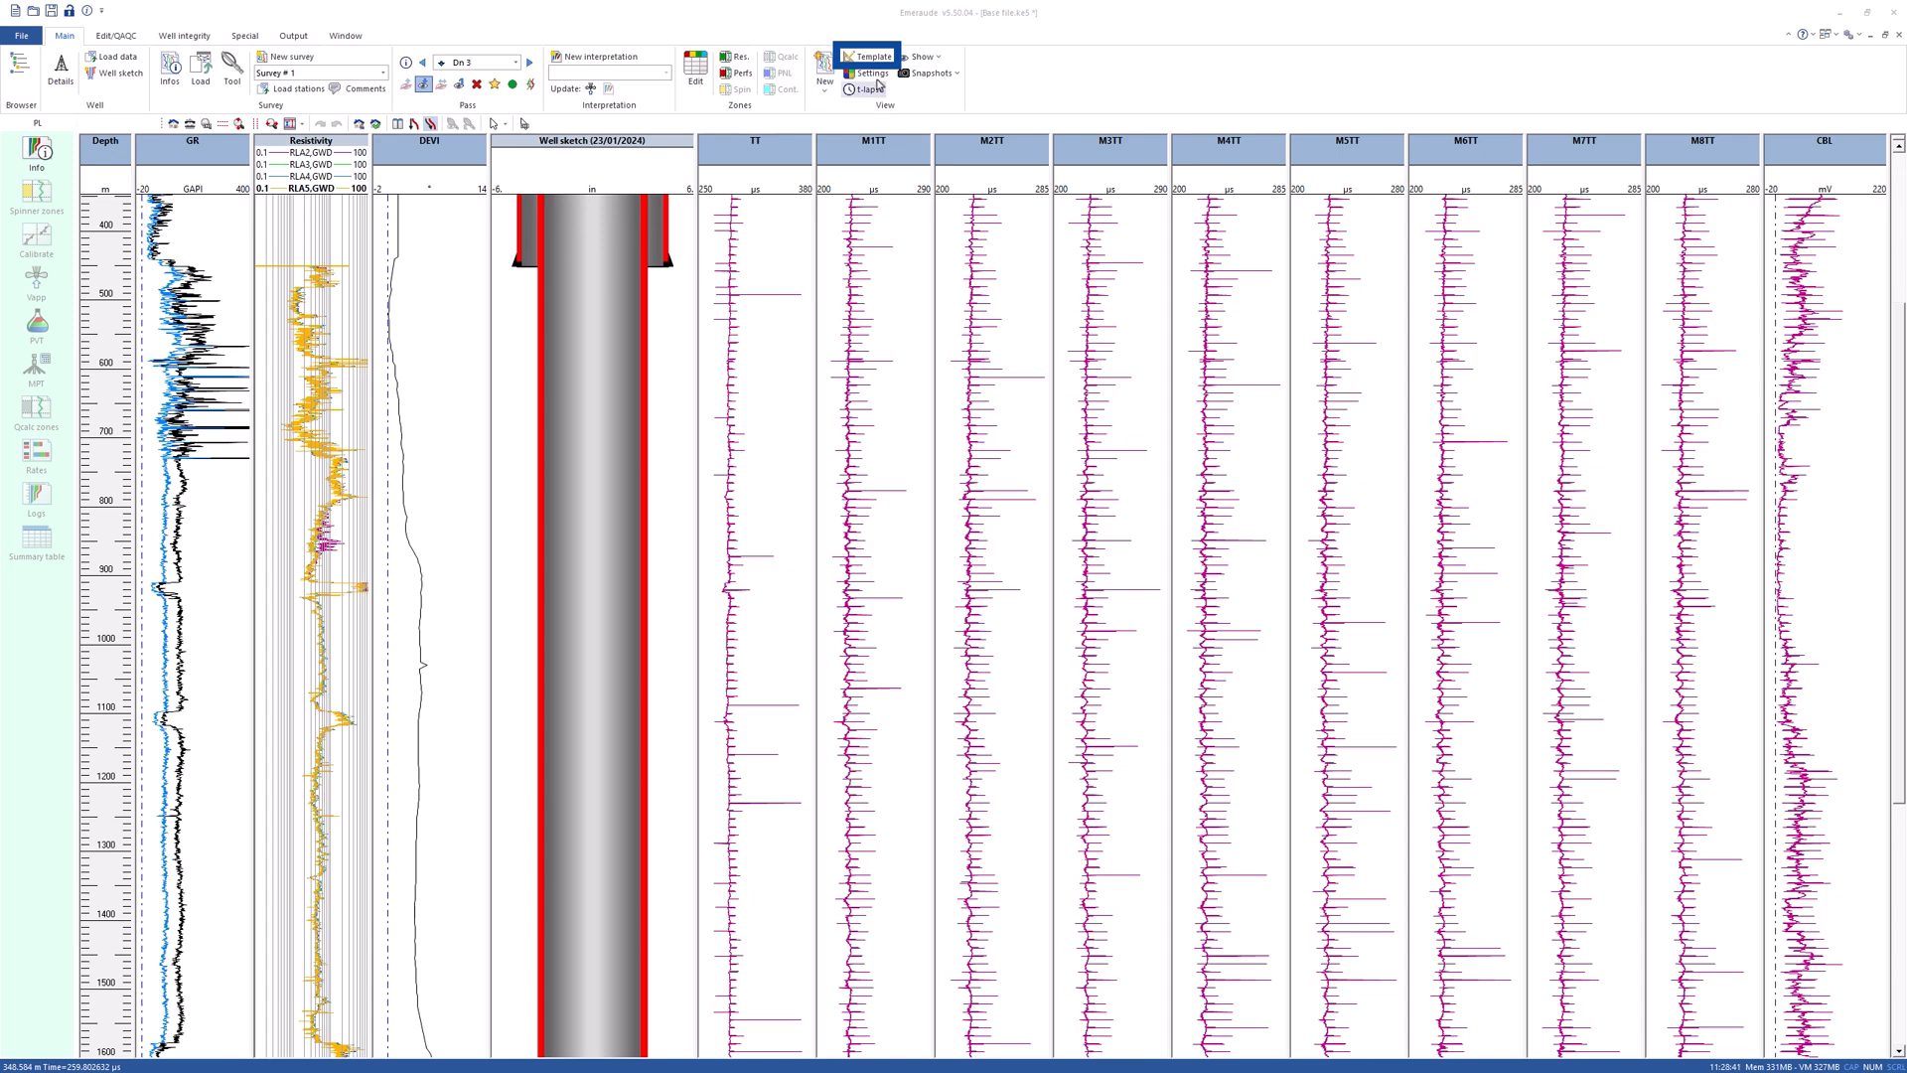
click(874, 59)
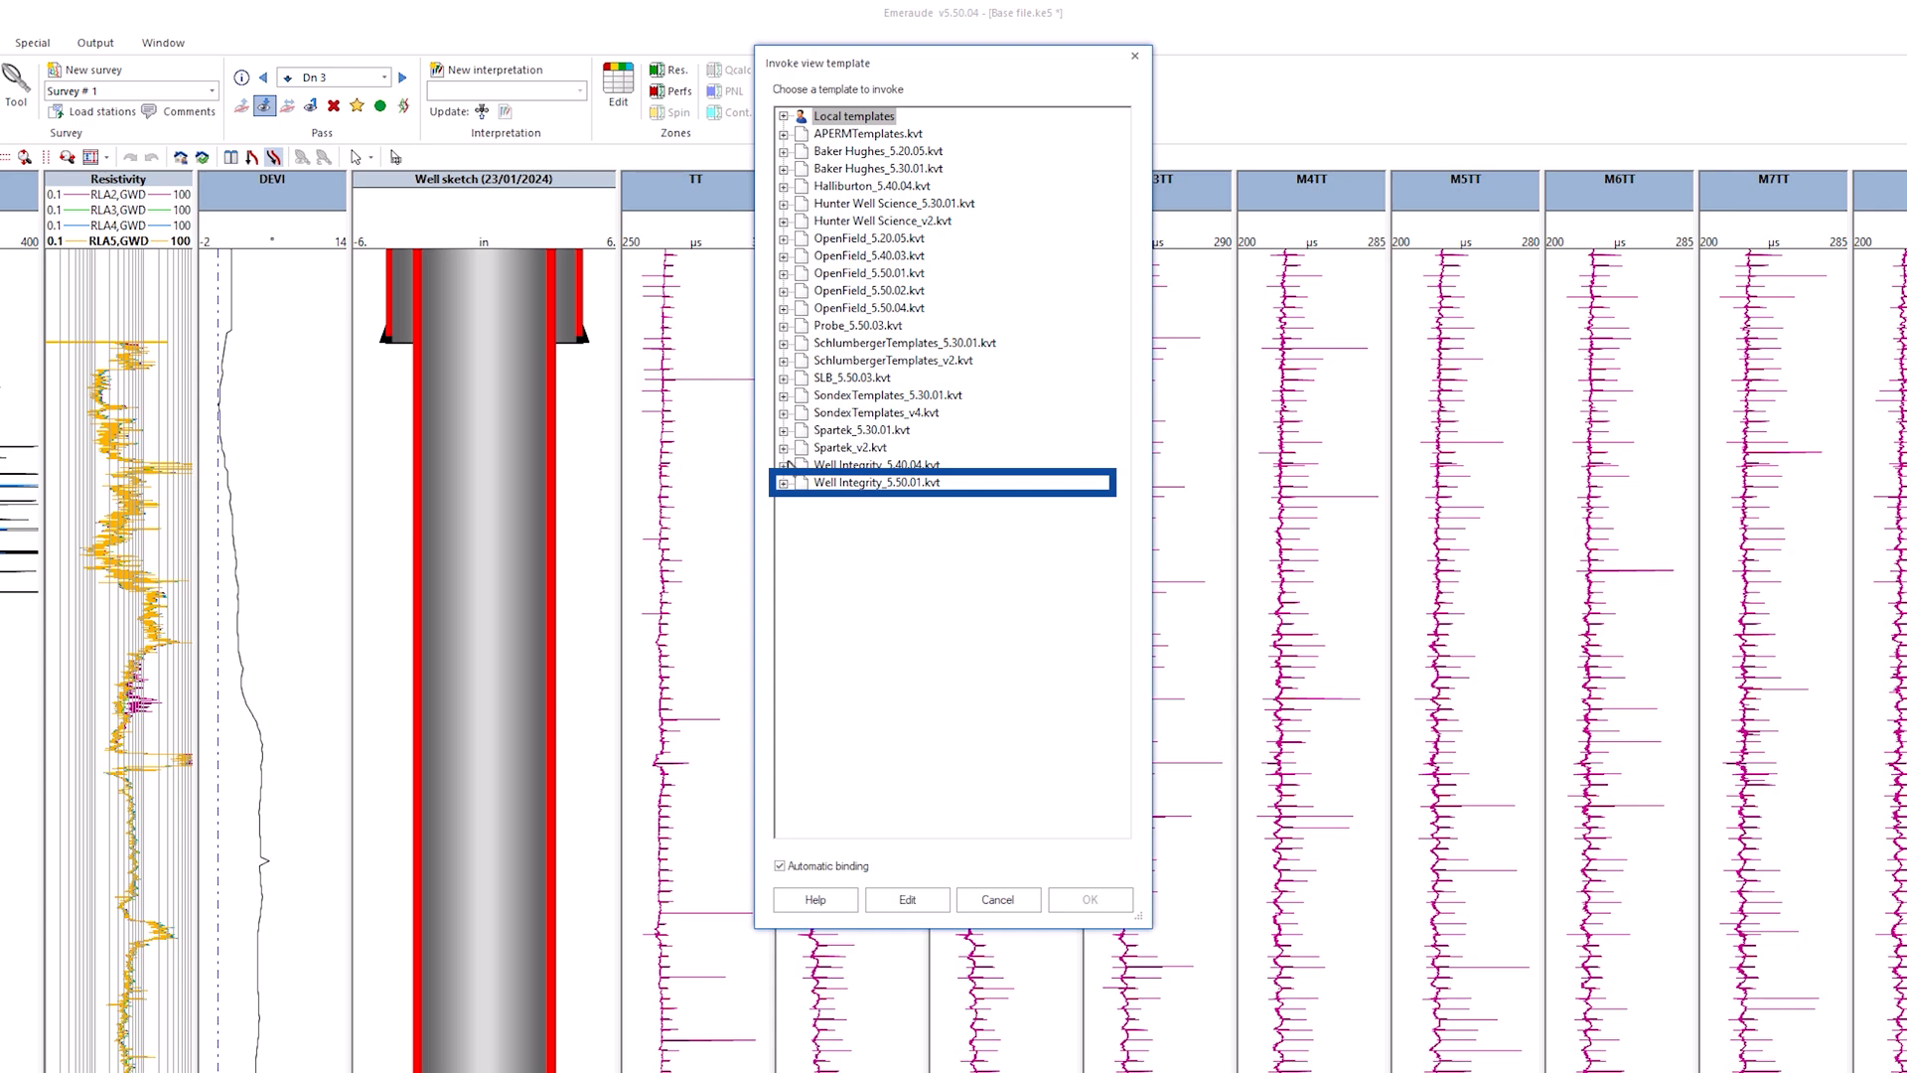
click(784, 484)
click(802, 501)
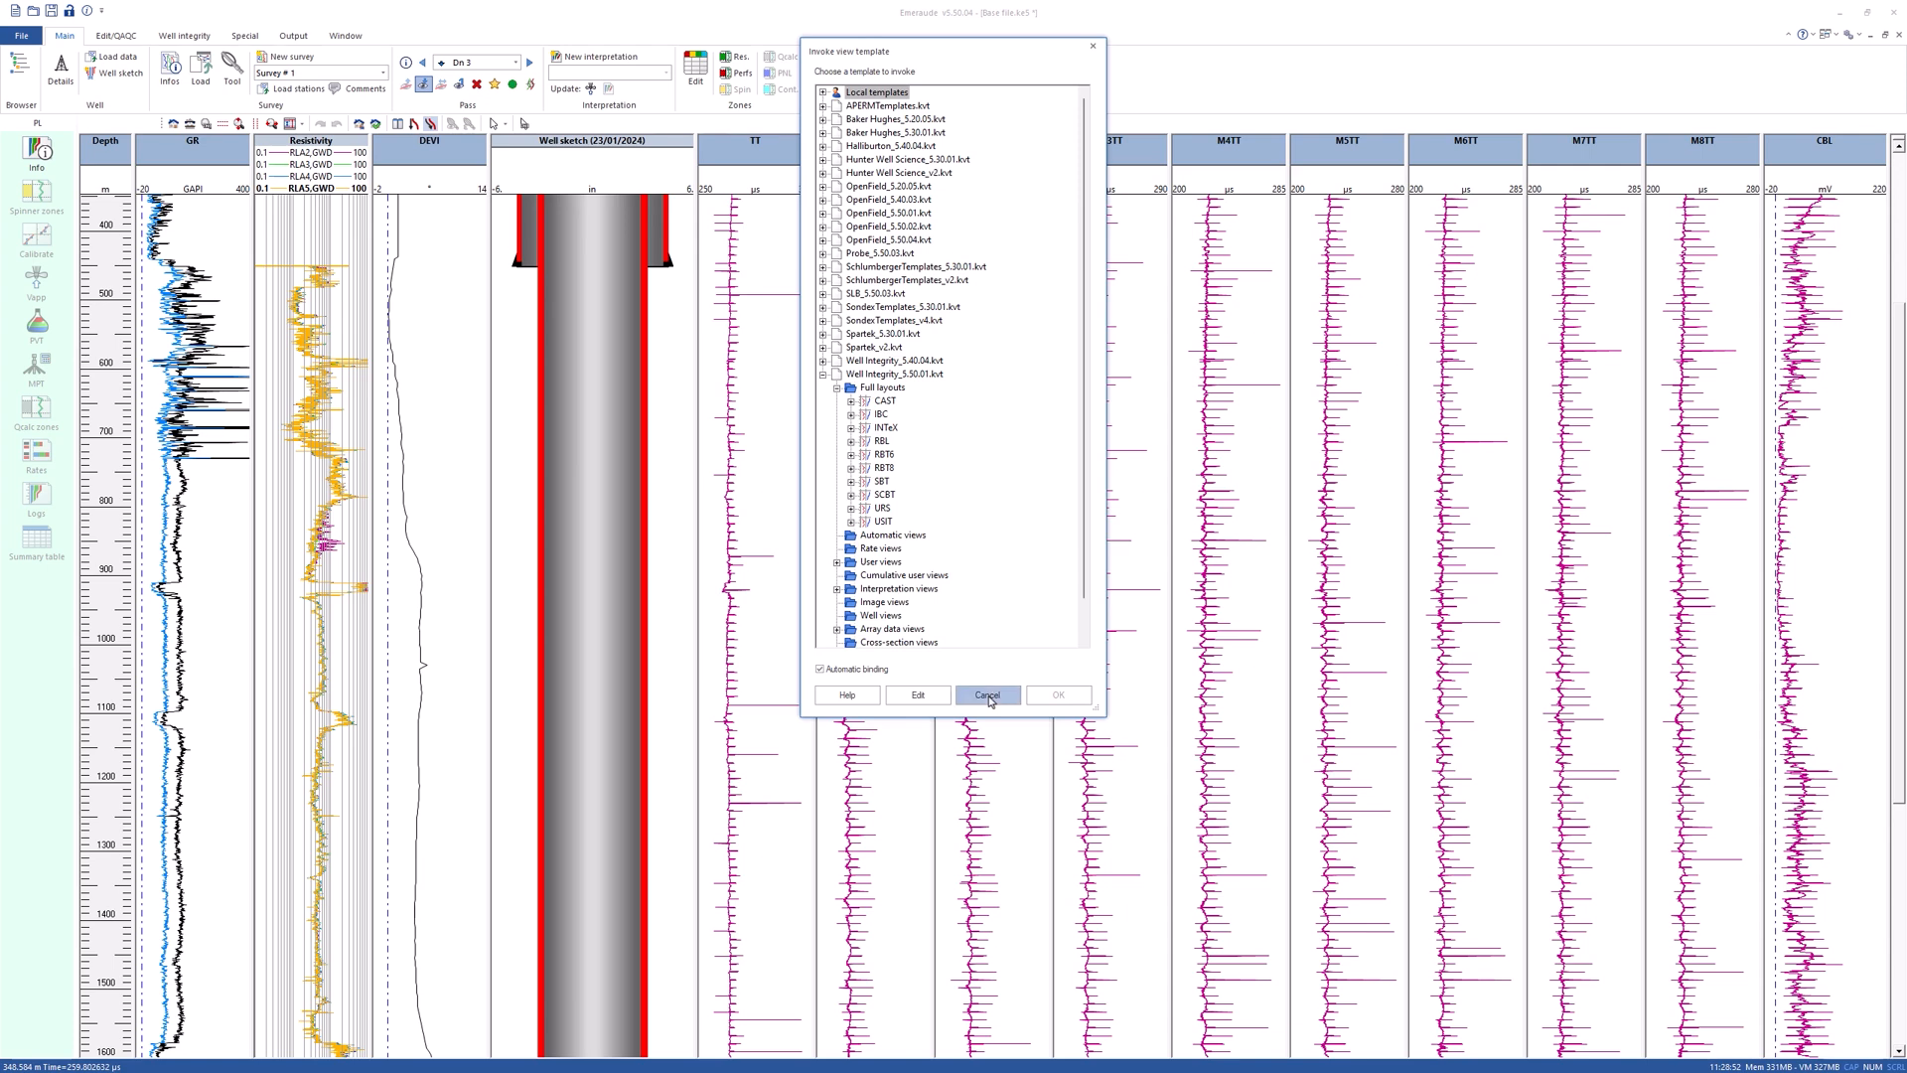
click(988, 696)
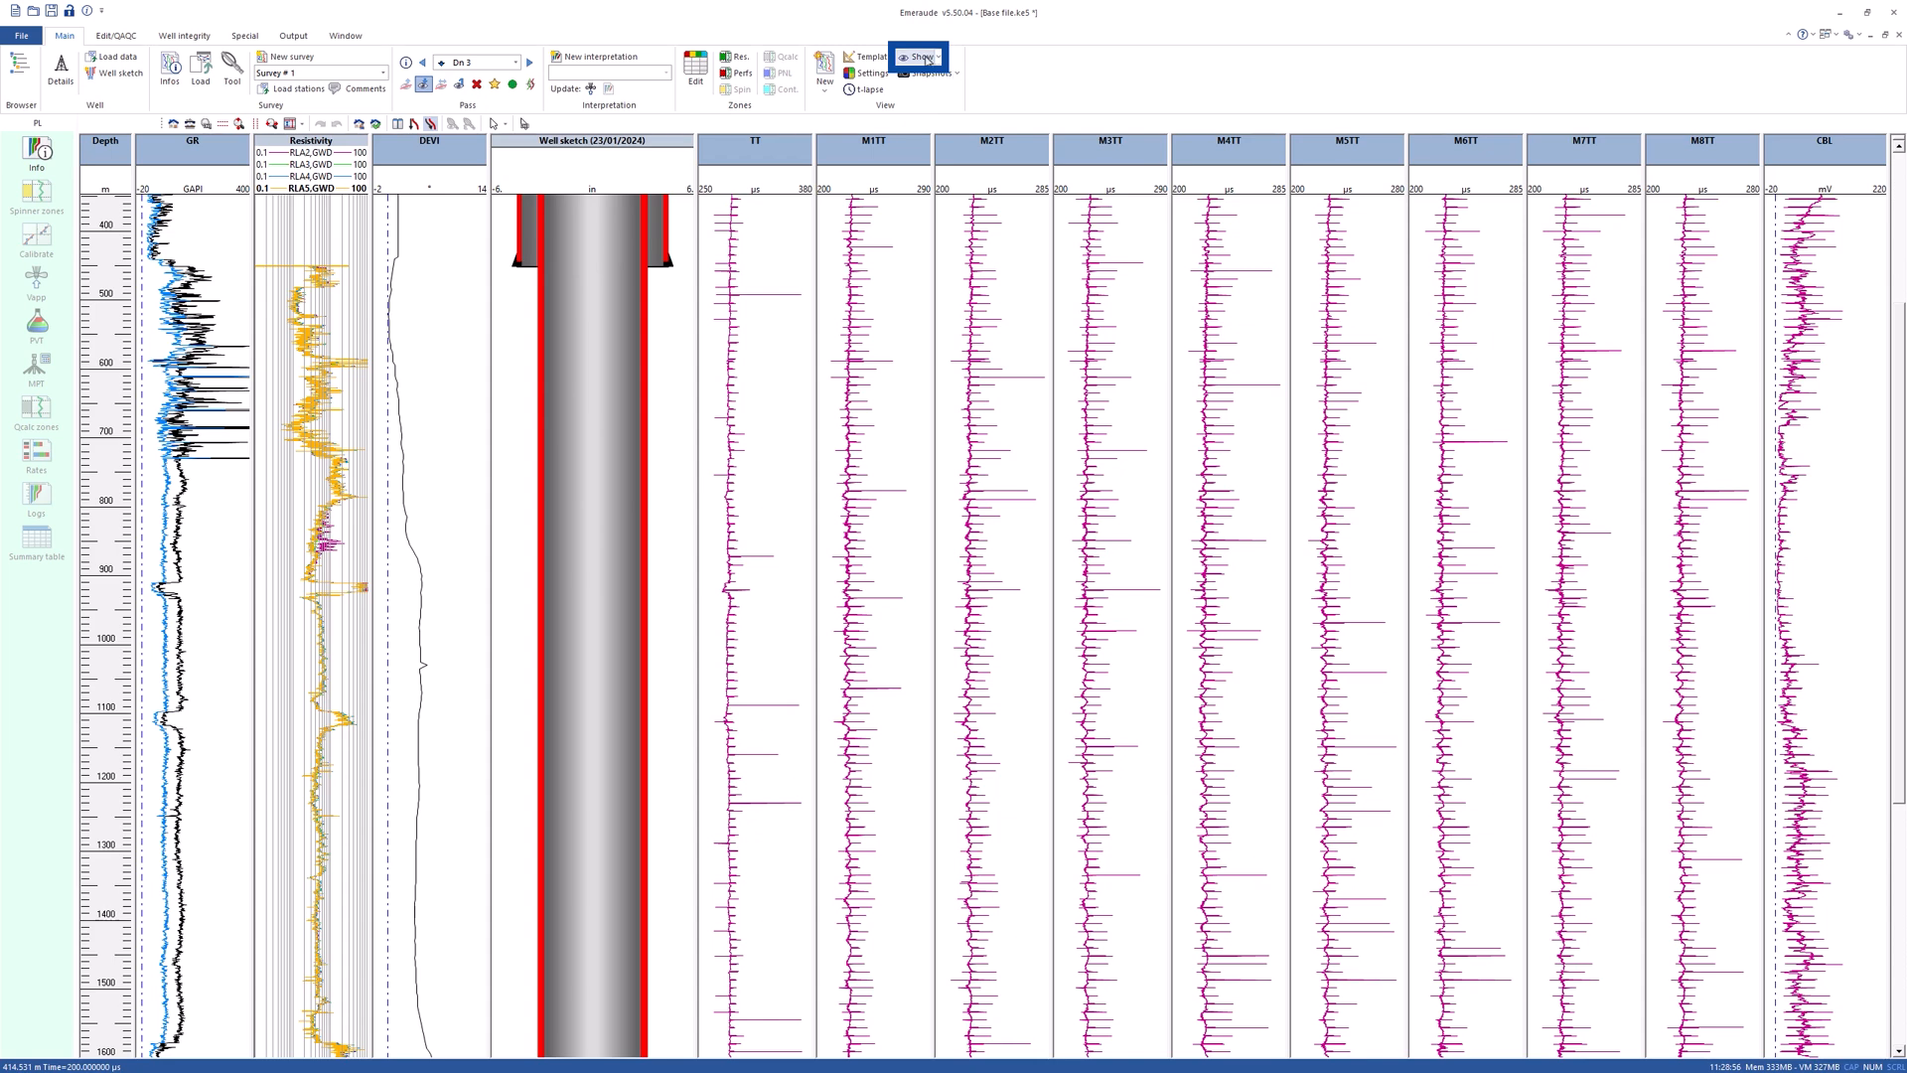
- Remove Resistivity, Deviation (DEVI) and the Time views M1TT through M8TT from the displayed views
click(923, 58)
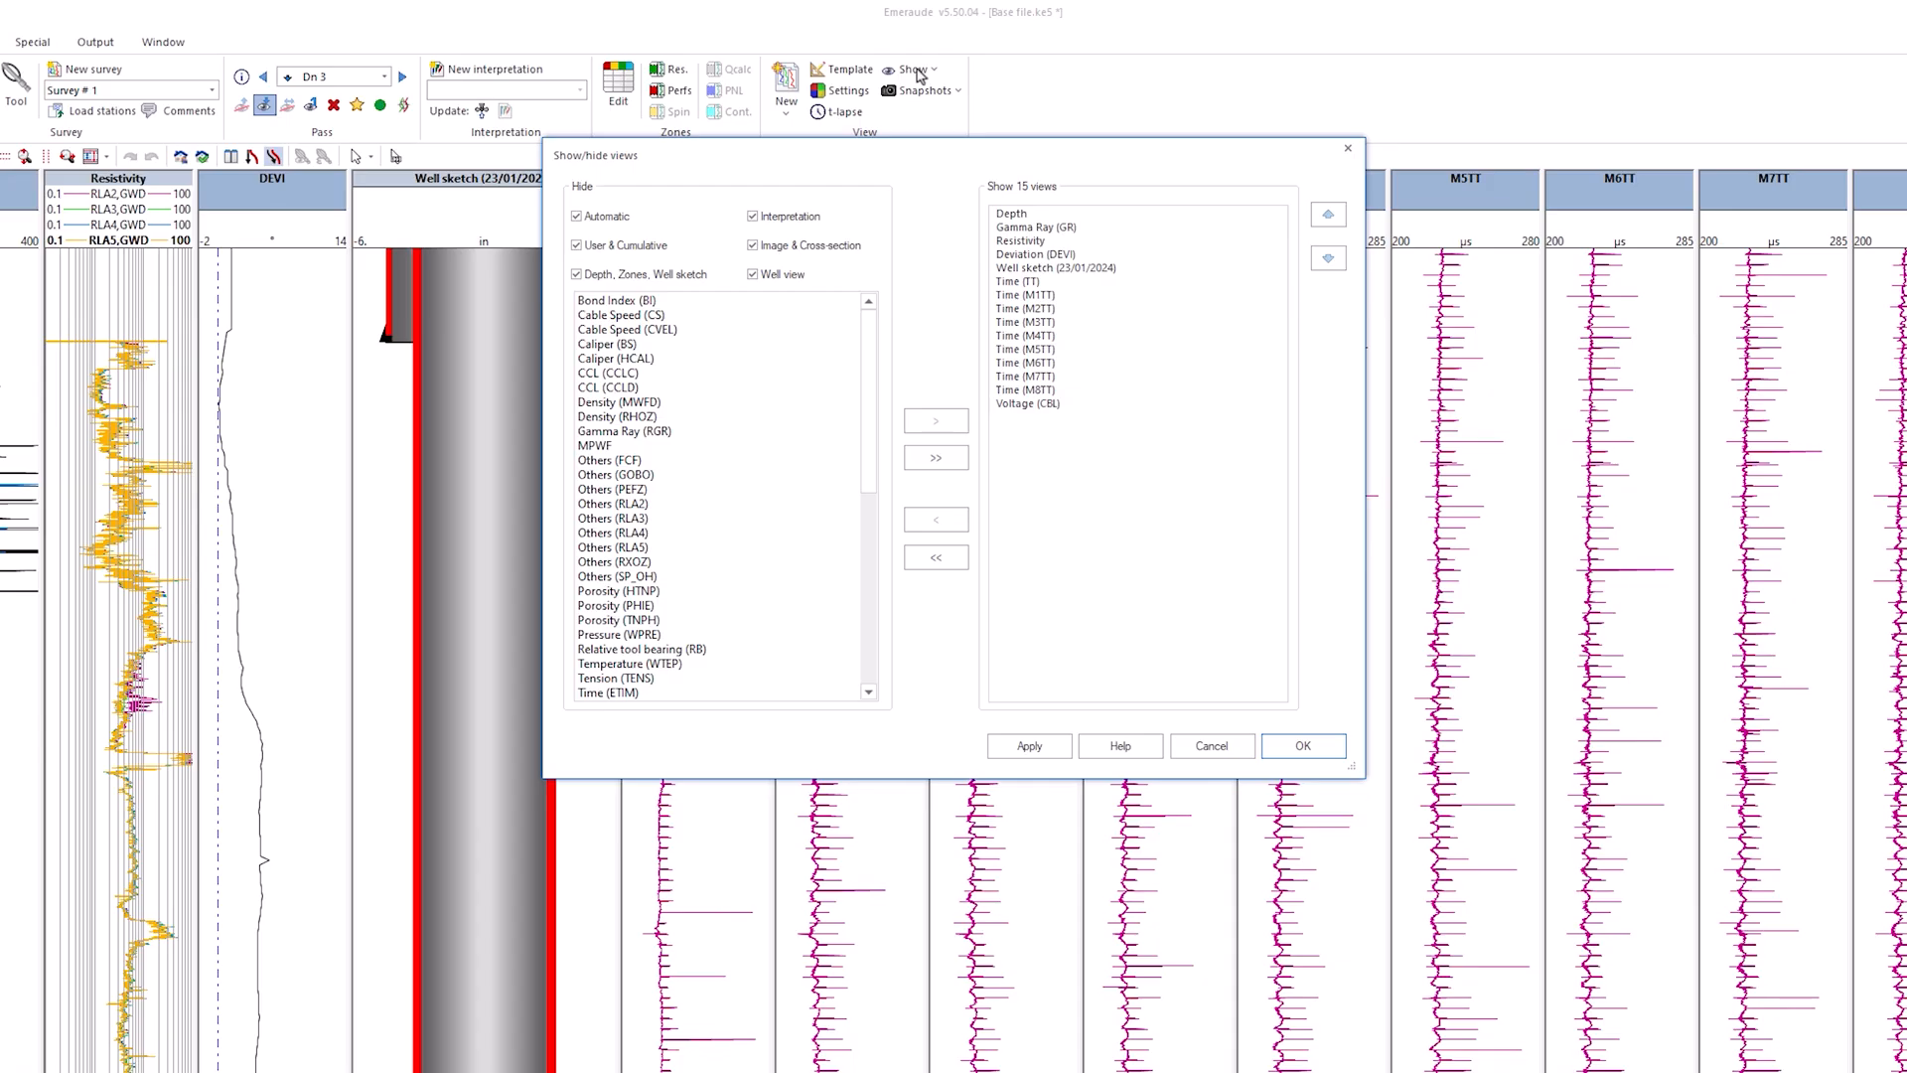
click(1012, 189)
ctrl+click(1030, 254)
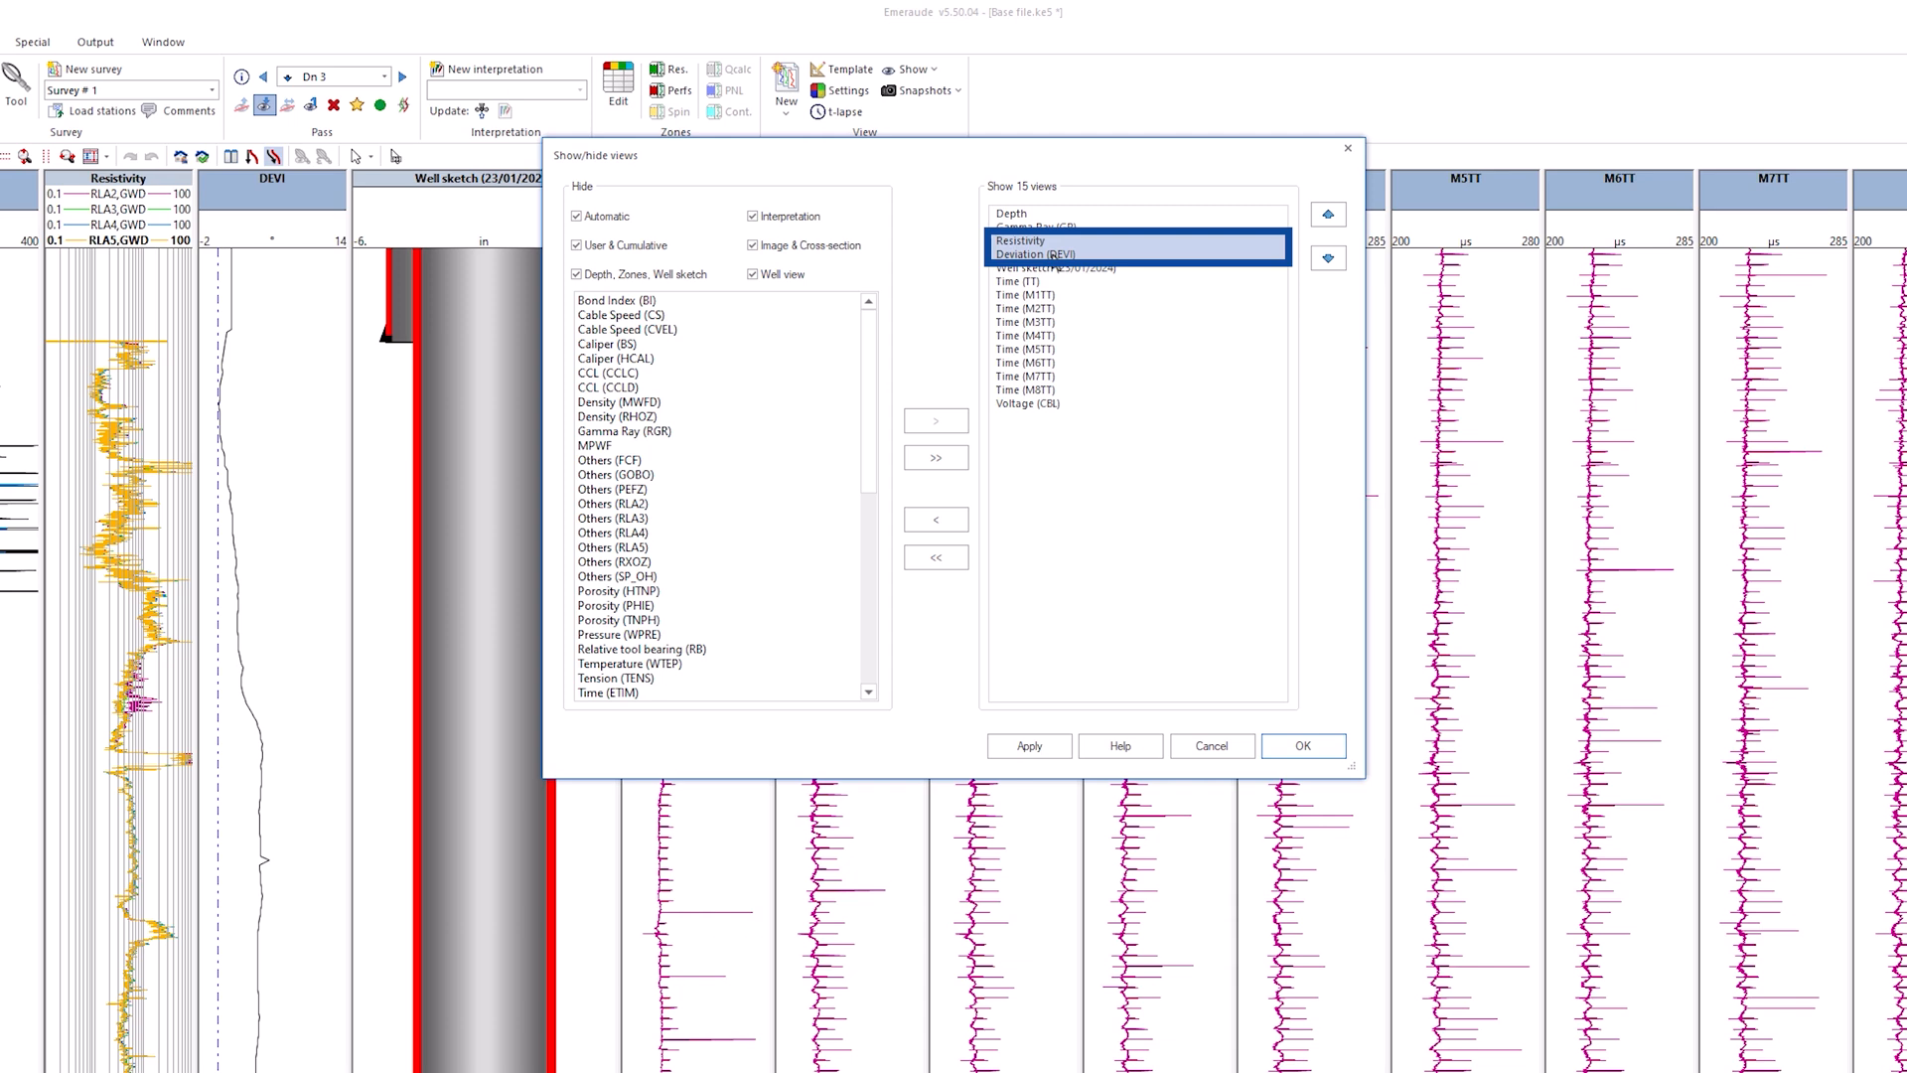
ctrl+click(1035, 294)
drag(1035, 294, 1038, 390)
click(936, 519)
- Add the MPWF and VDL views to the displayed views and apply the selection
click(720, 459)
click(938, 421)
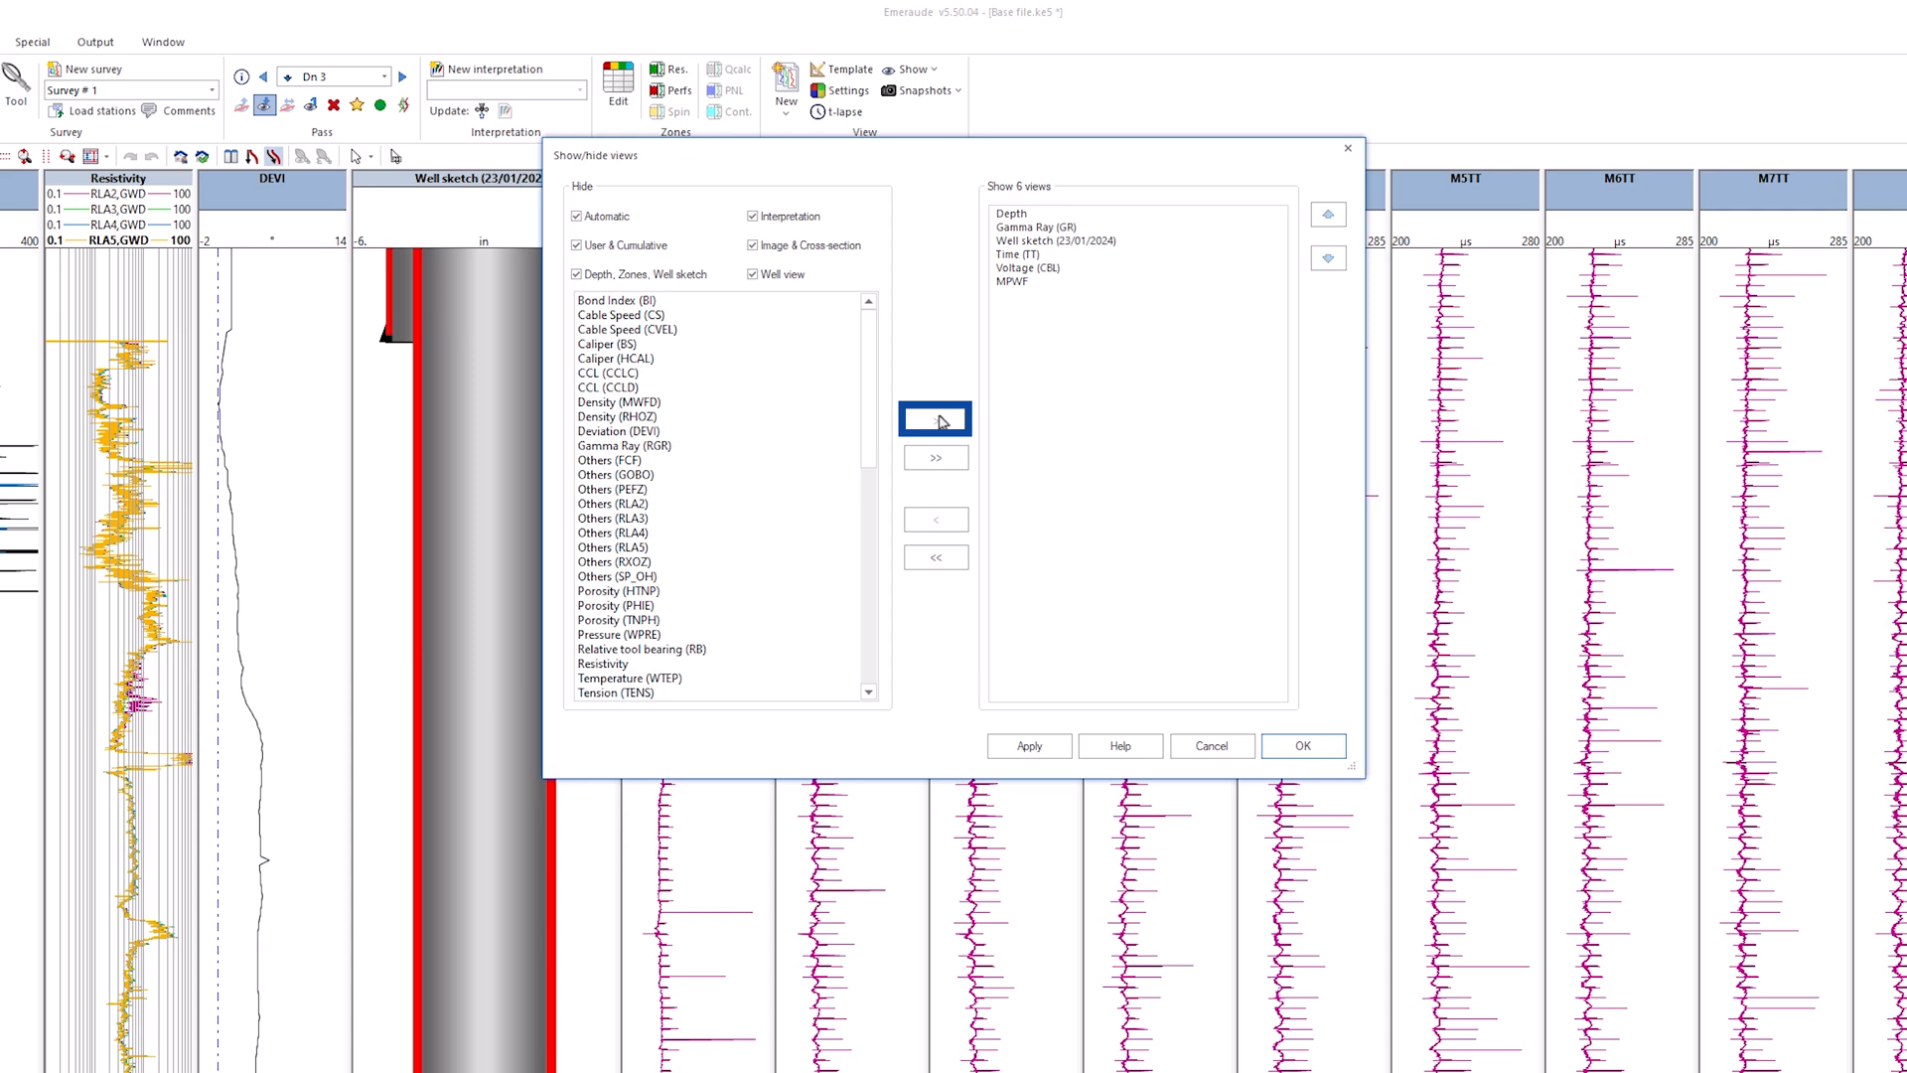
drag(870, 404, 872, 541)
click(617, 592)
click(936, 422)
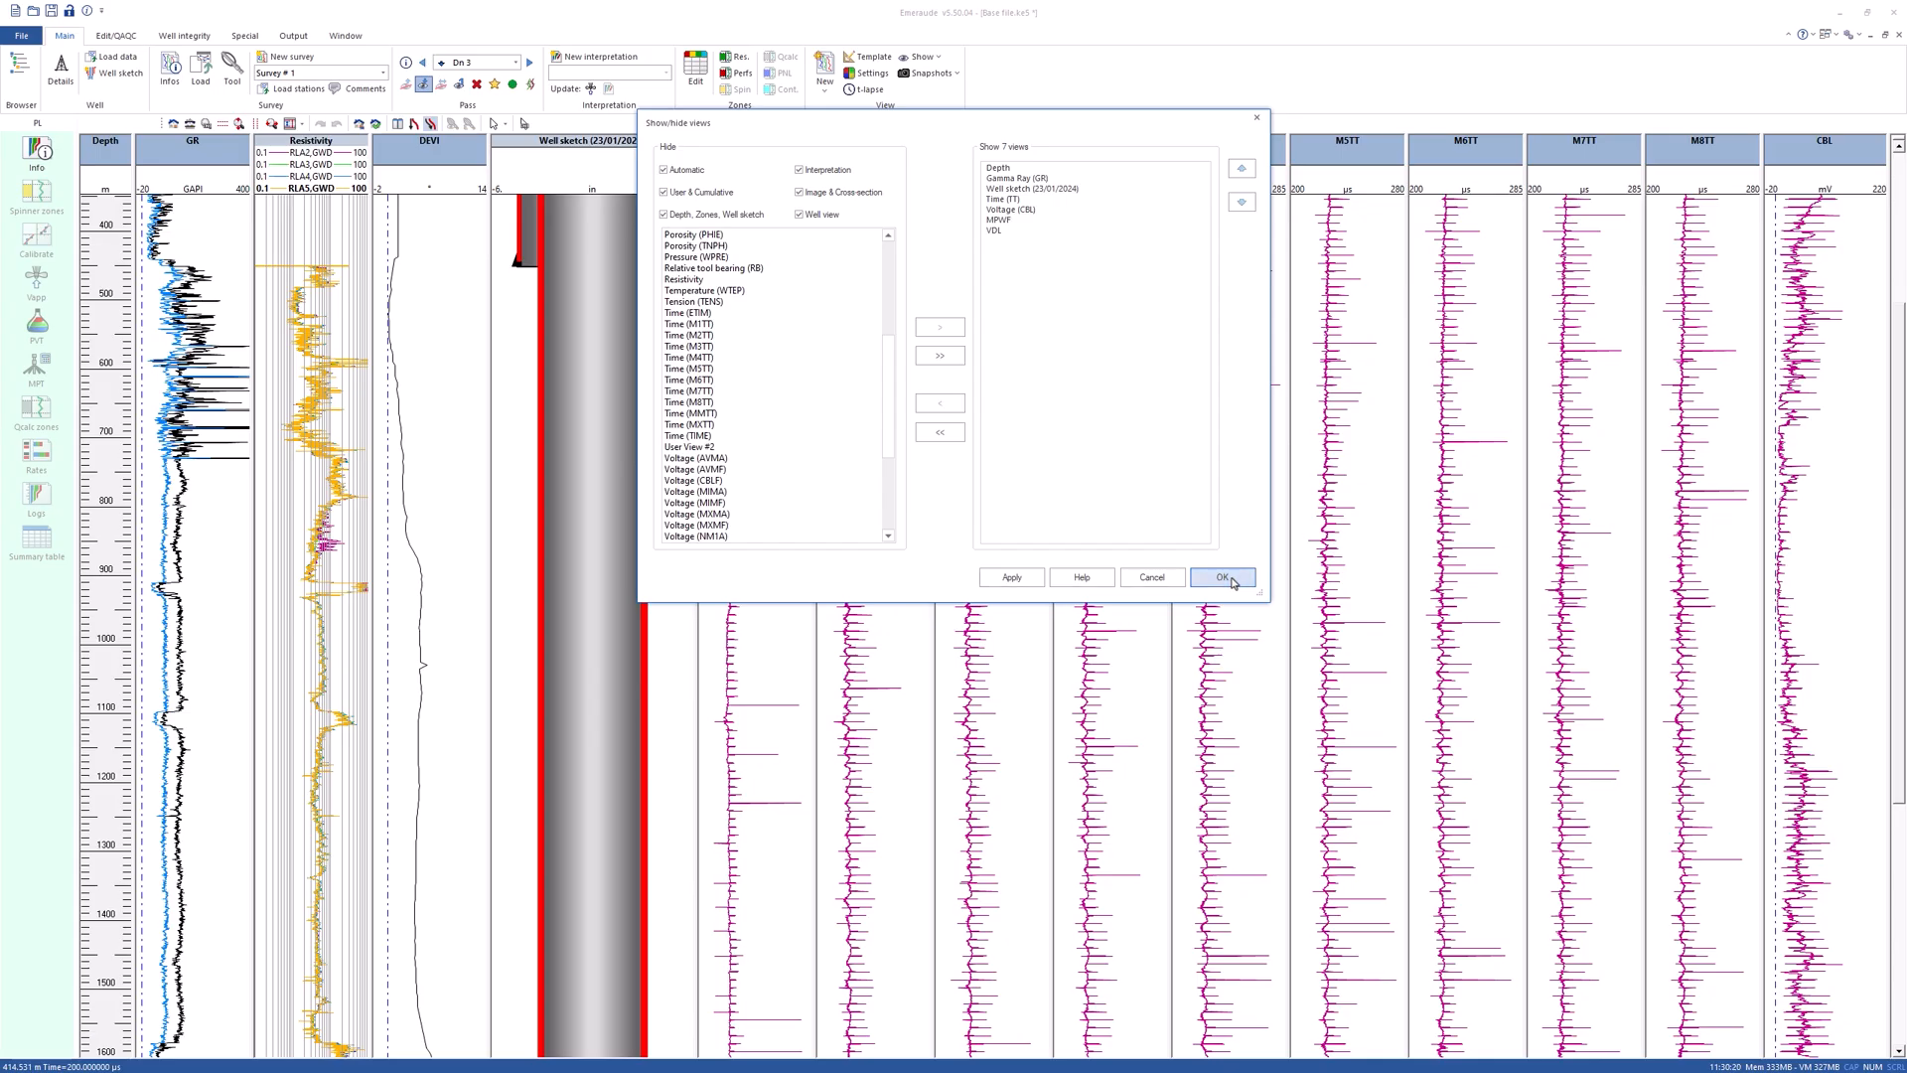
click(1223, 578)
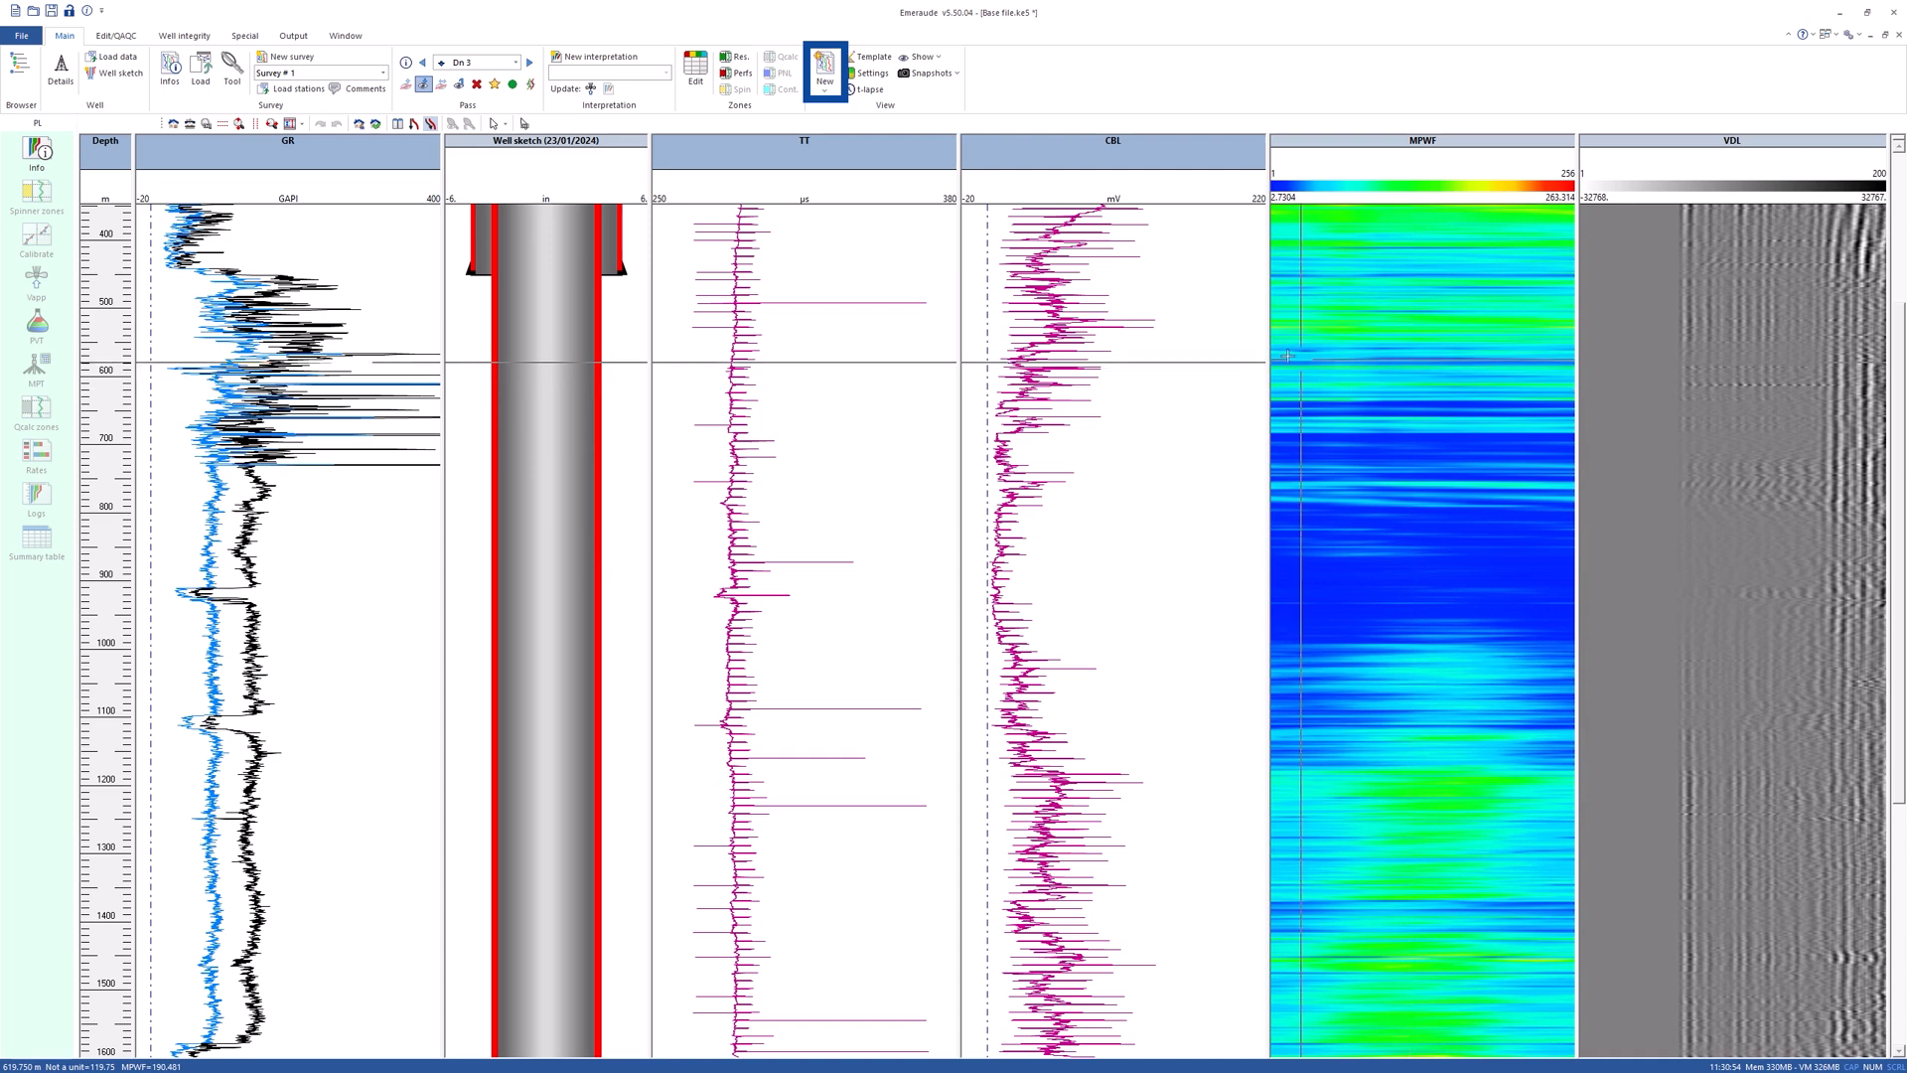
- Create a new user view and place it between the CBL and MPWF tracks
click(824, 89)
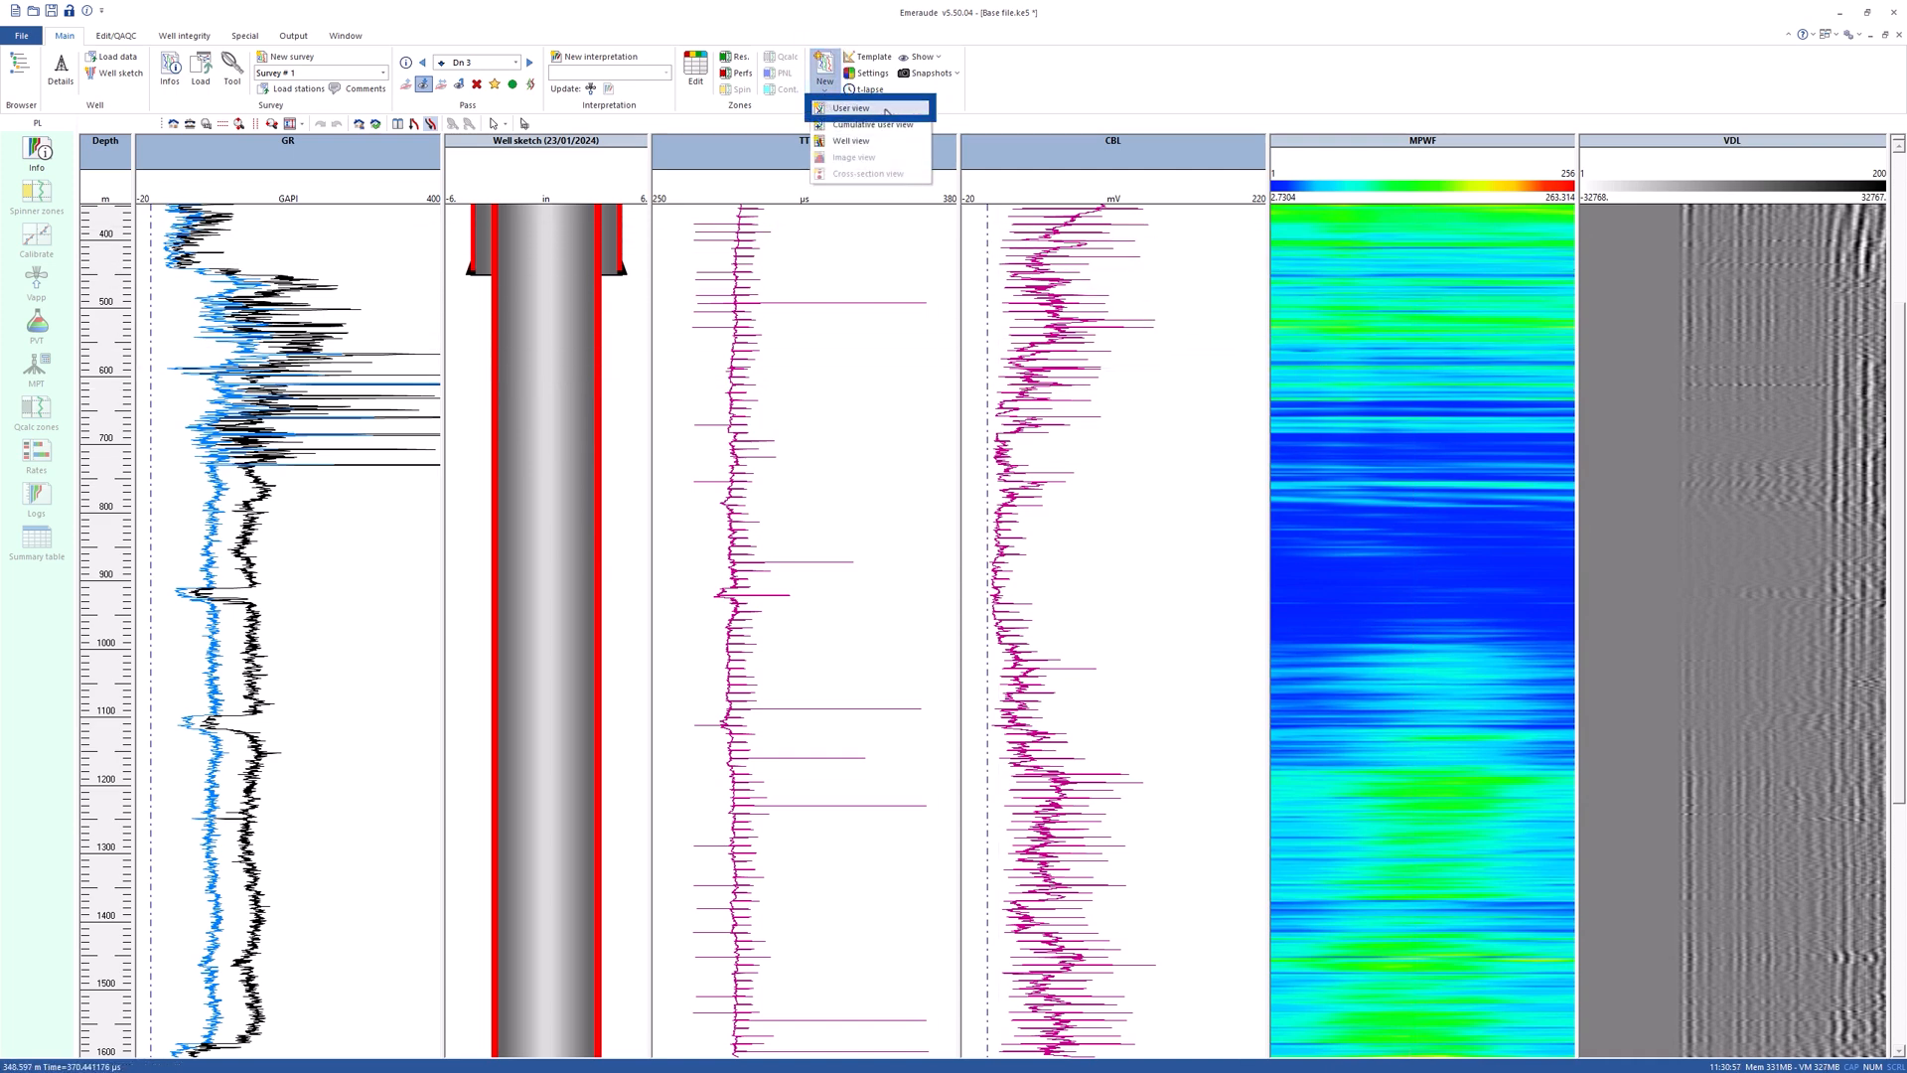
click(888, 110)
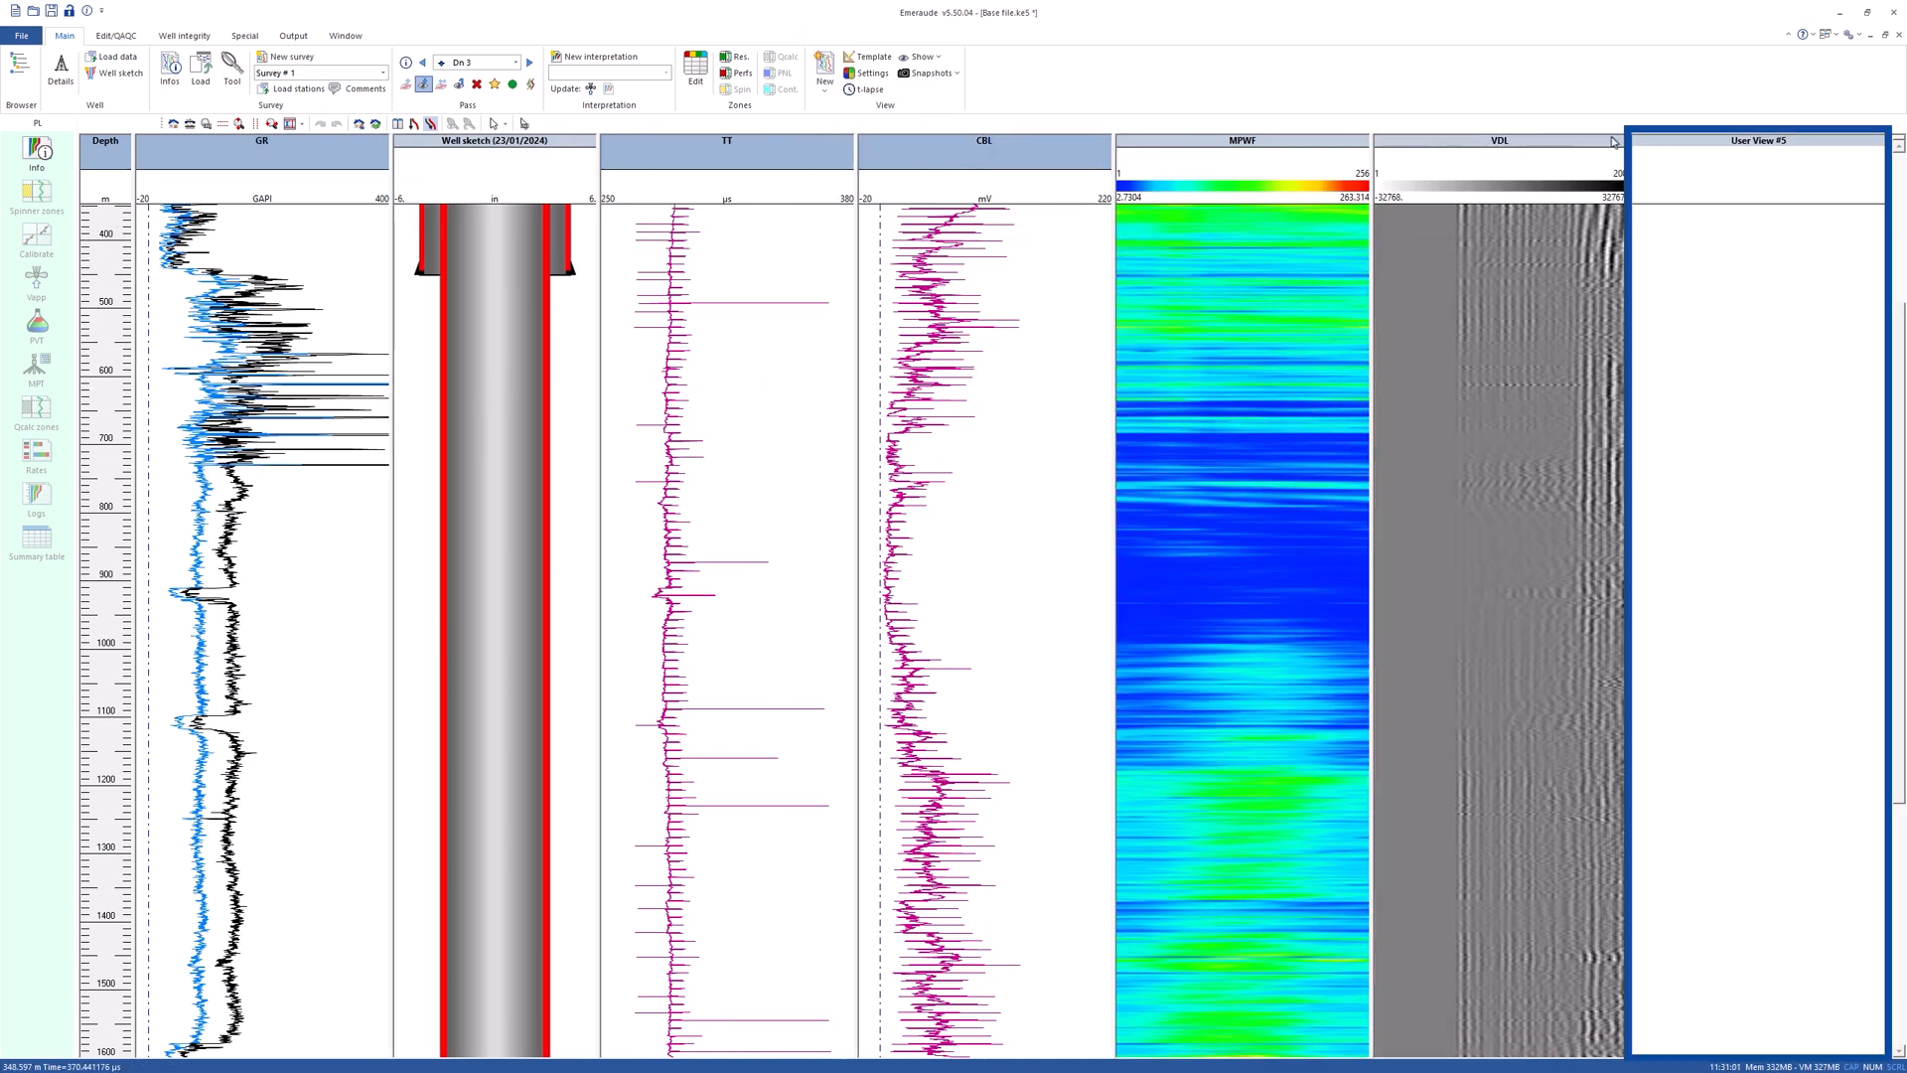
drag(1666, 144, 1163, 142)
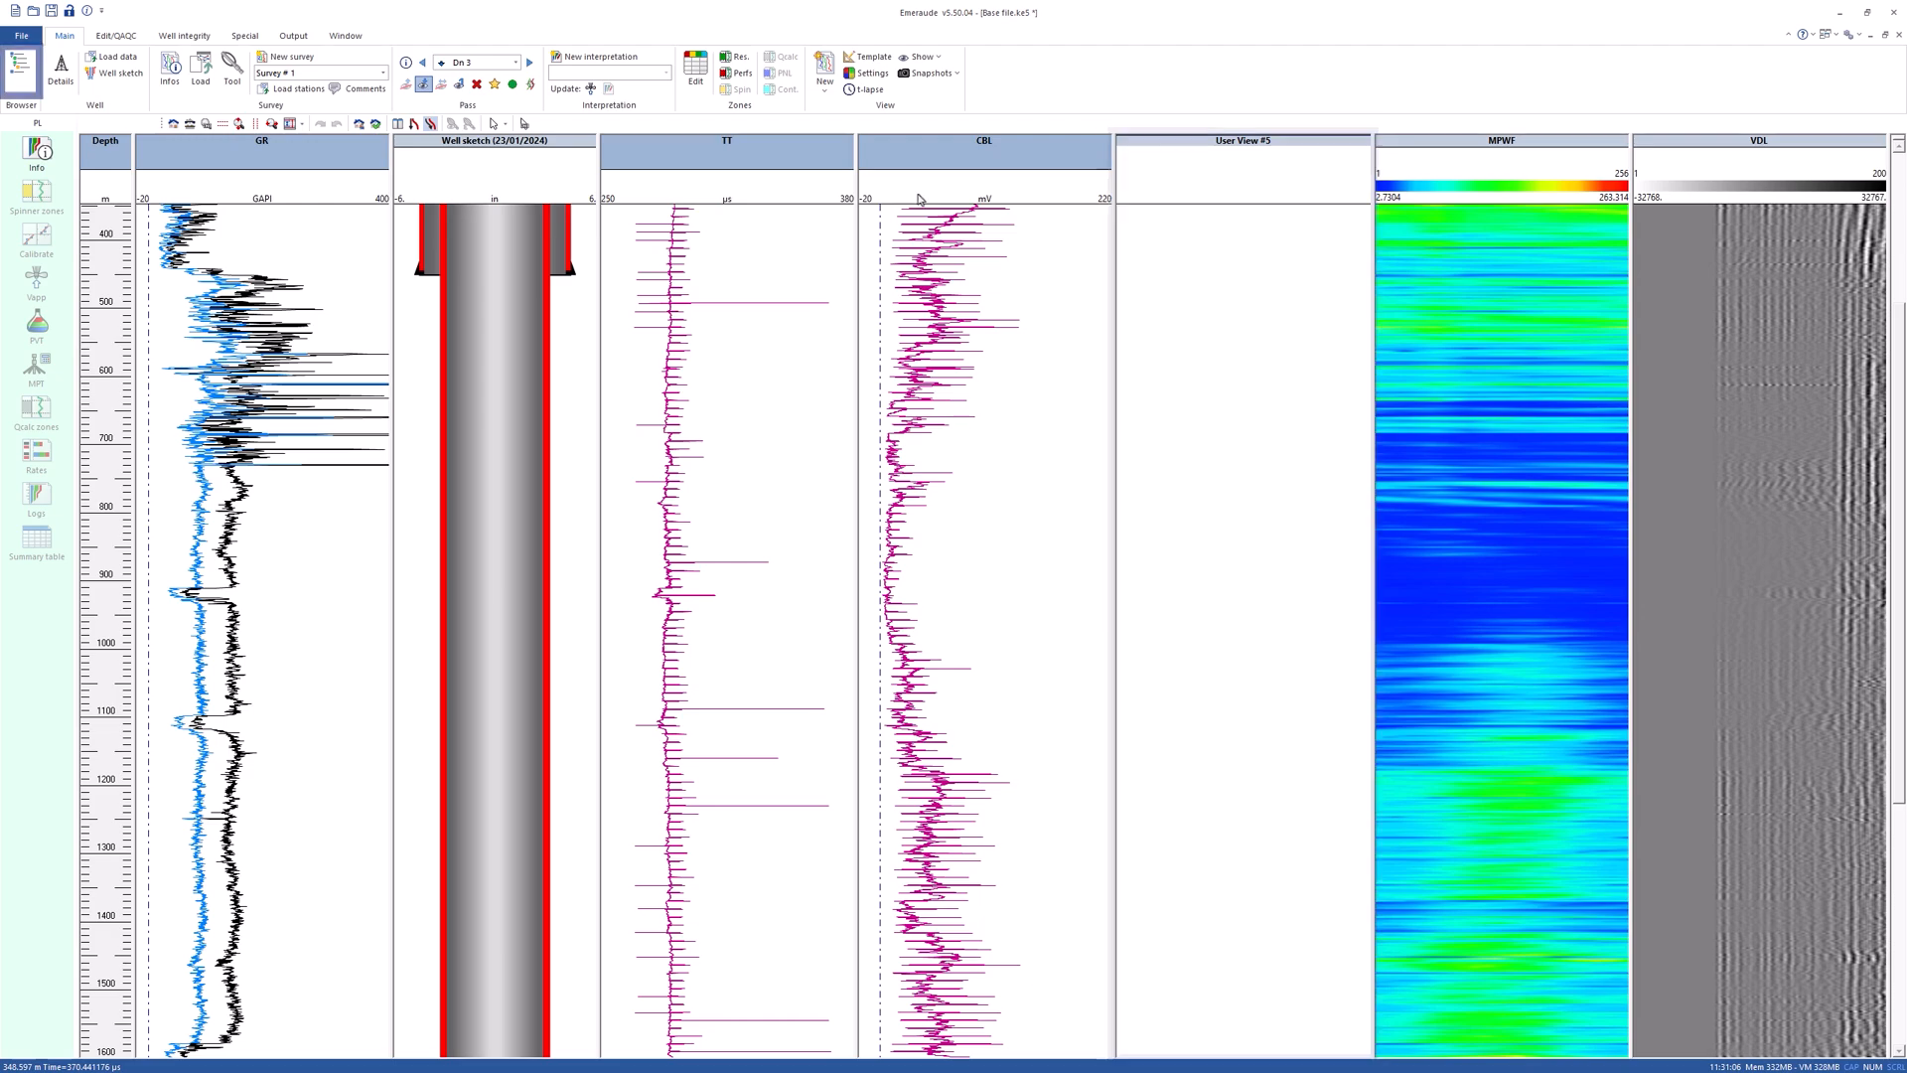
- Open the data browser and list the channels of pass Down 1 under Survey # 1
click(22, 72)
drag(443, 110, 661, 373)
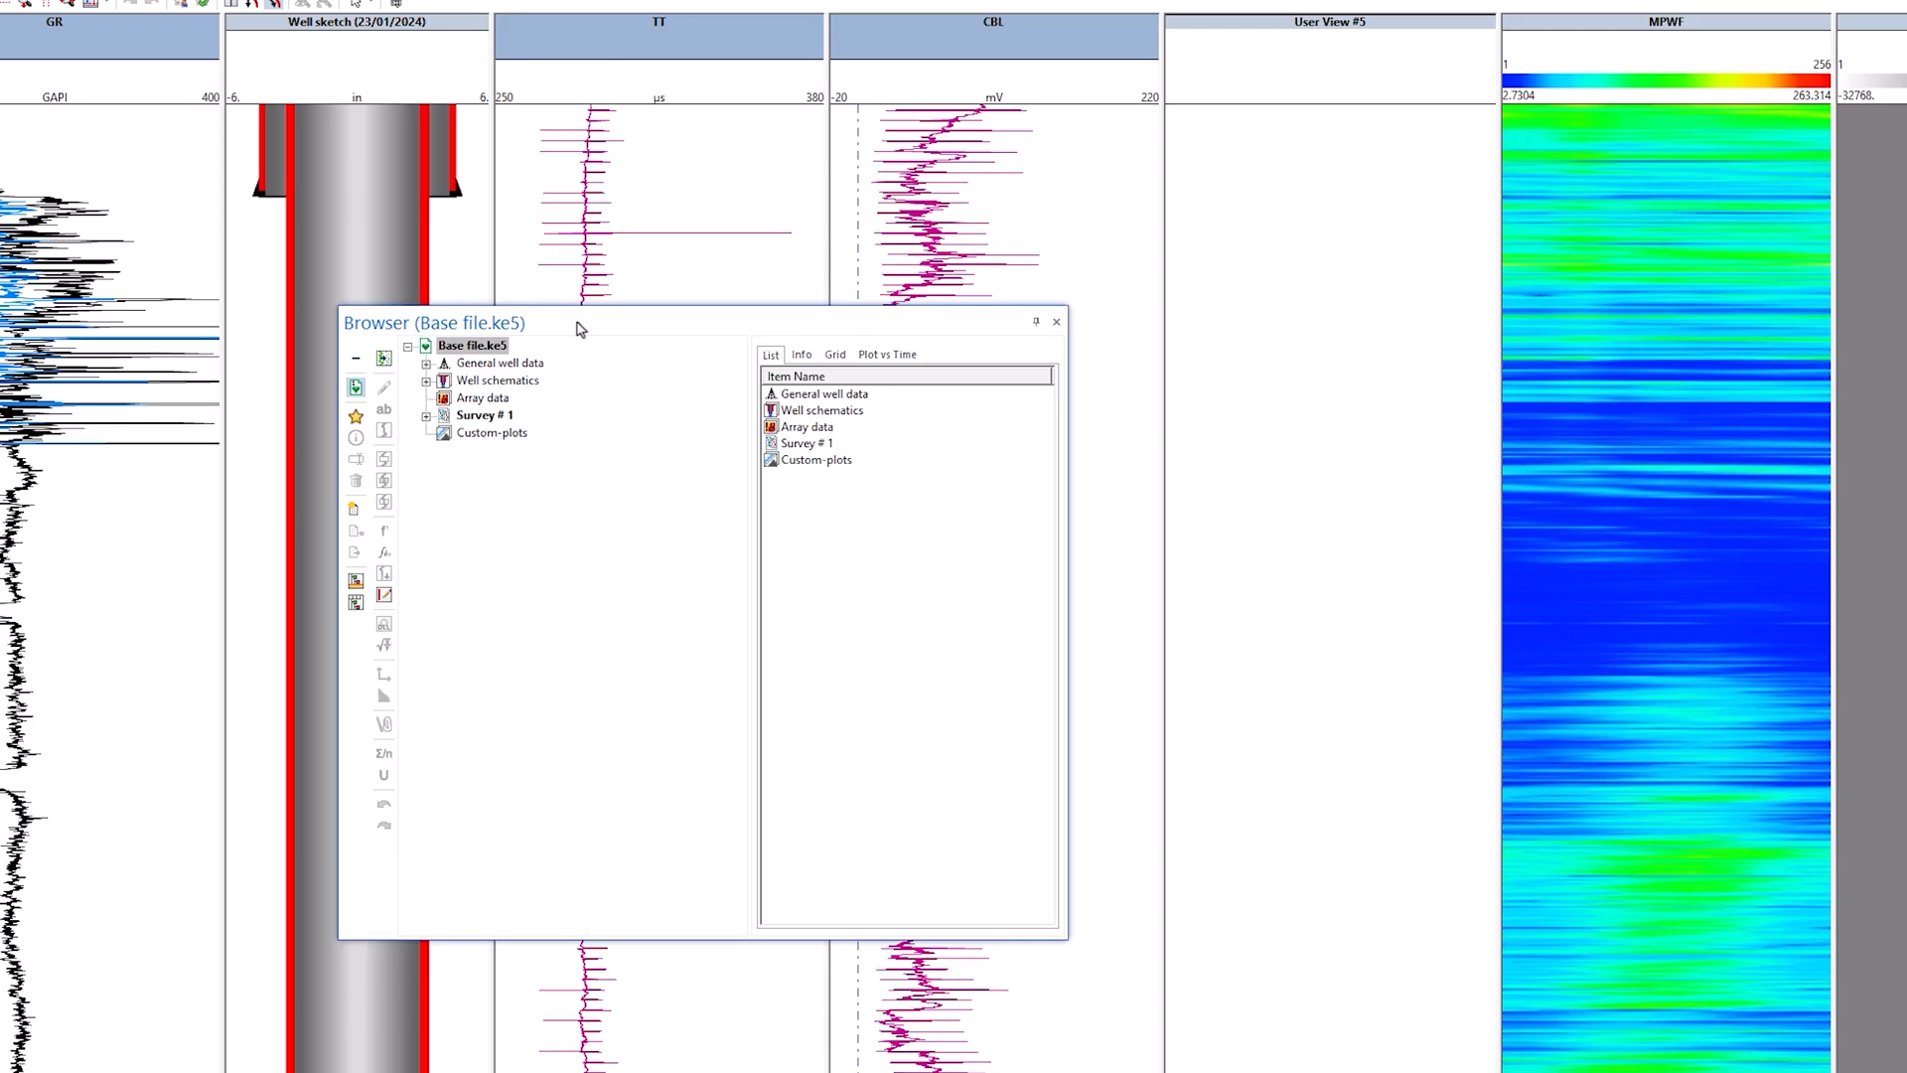
click(426, 415)
click(463, 456)
click(509, 346)
drag(1047, 519, 1061, 632)
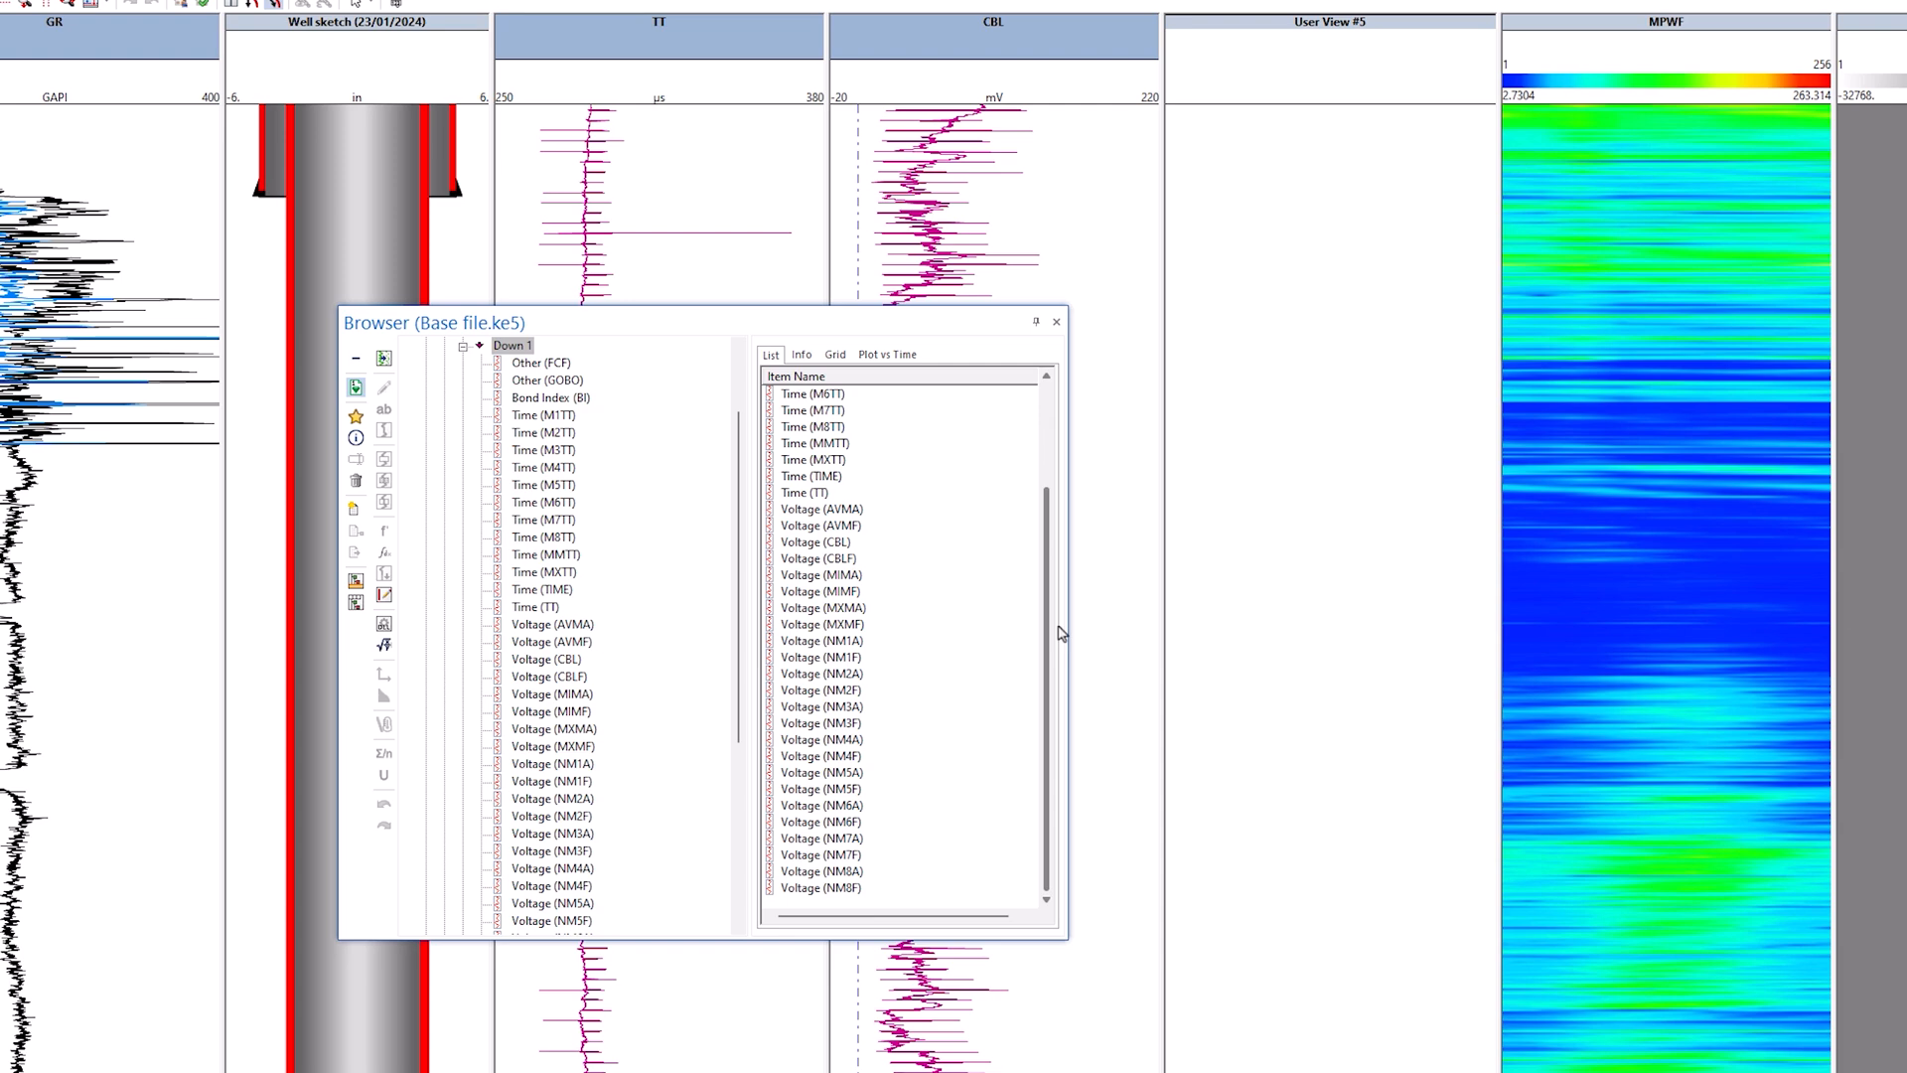
- Plot the Down 1 Voltage channels NM1A through NM8A together in the empty User View #5 and close the browser
click(844, 641)
ctrl+click(844, 673)
ctrl+click(842, 707)
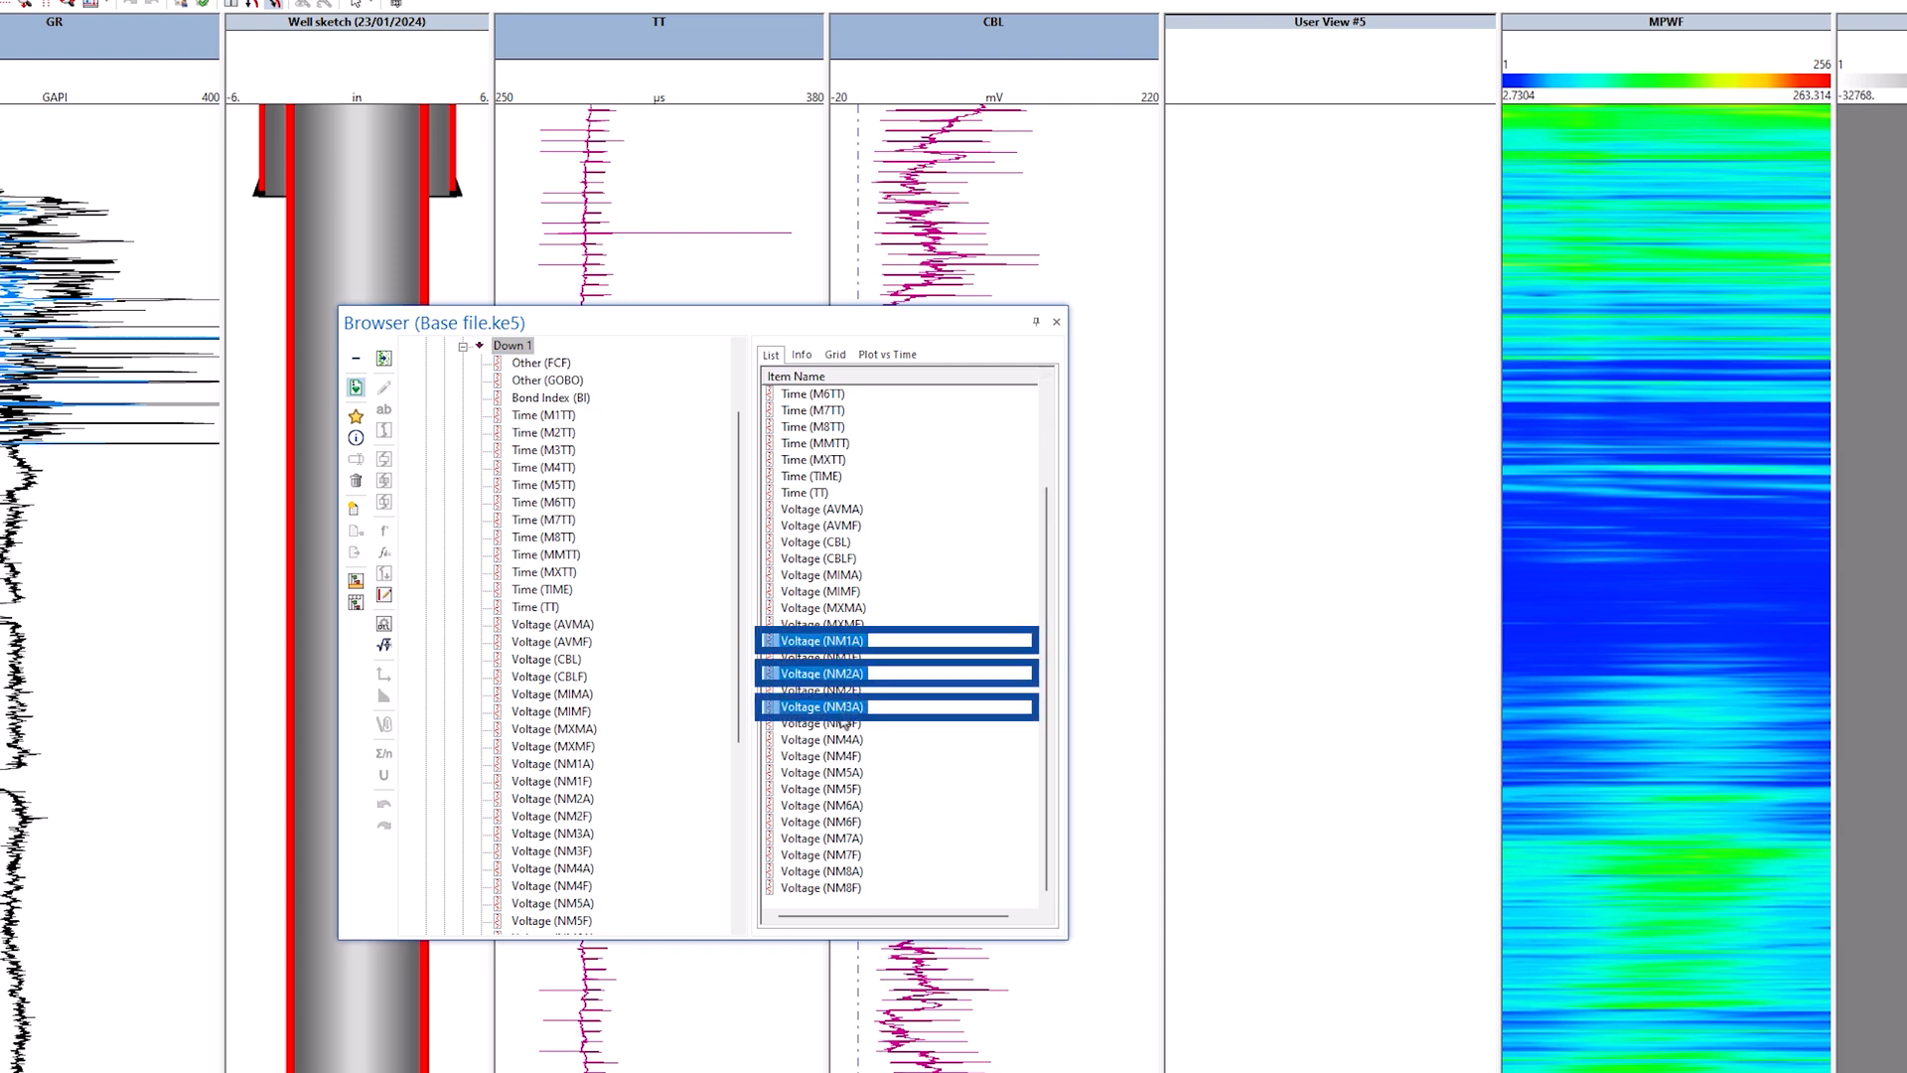
ctrl+click(844, 739)
ctrl+click(845, 772)
ctrl+click(847, 805)
ctrl+click(850, 837)
ctrl+click(851, 872)
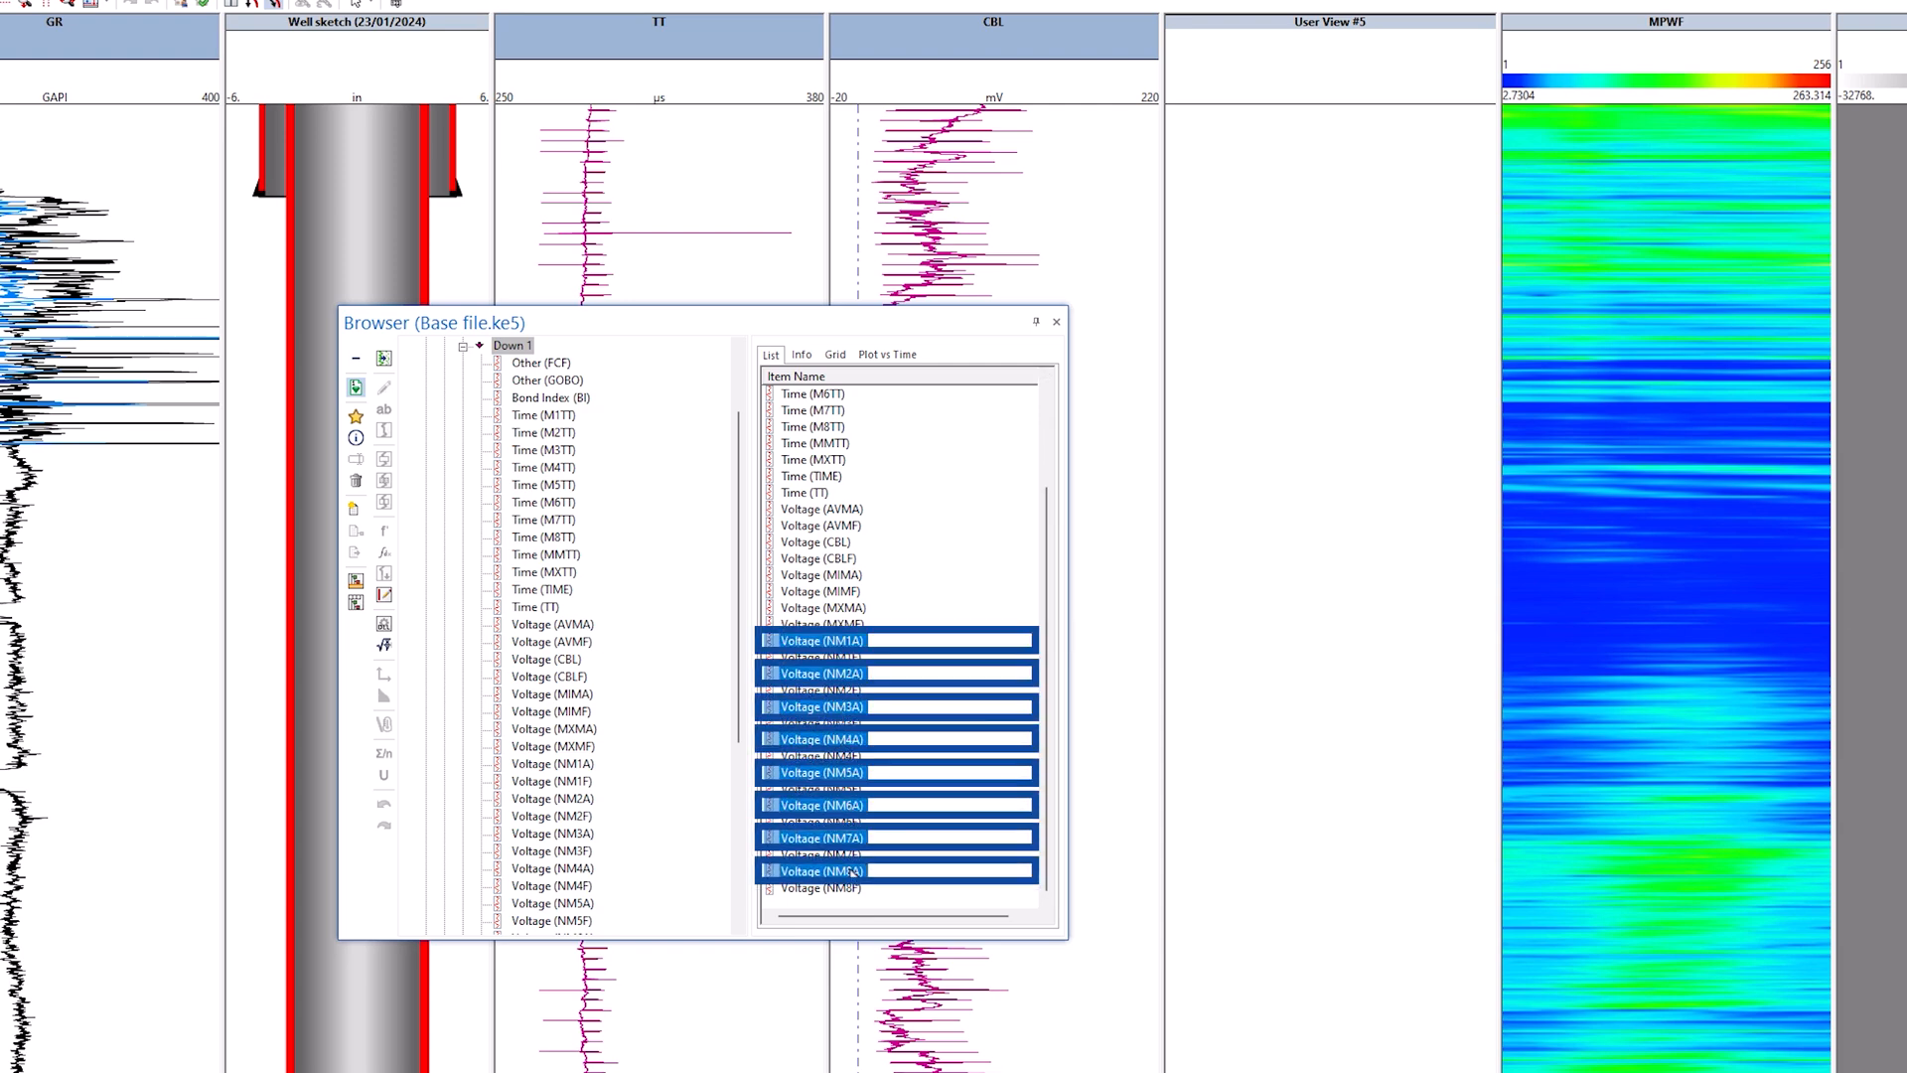
drag(851, 872, 1253, 660)
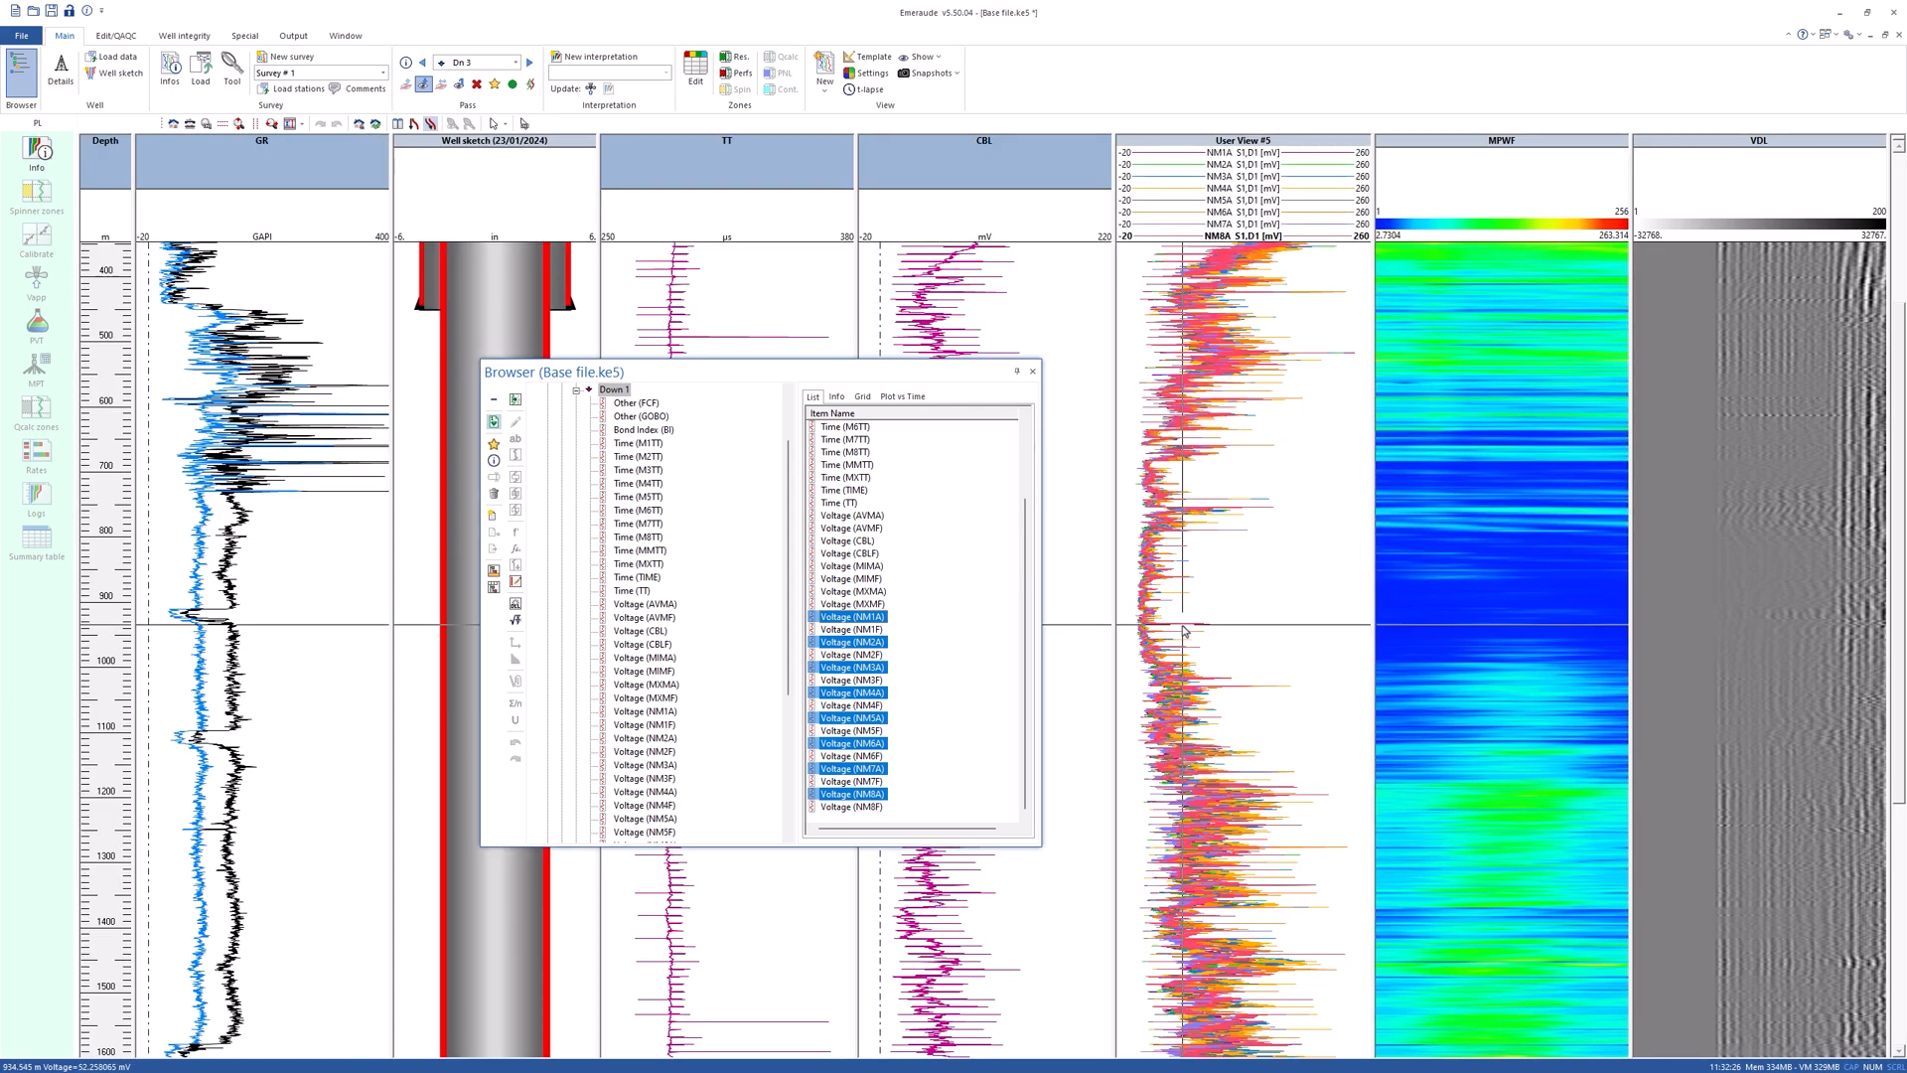
click(1032, 370)
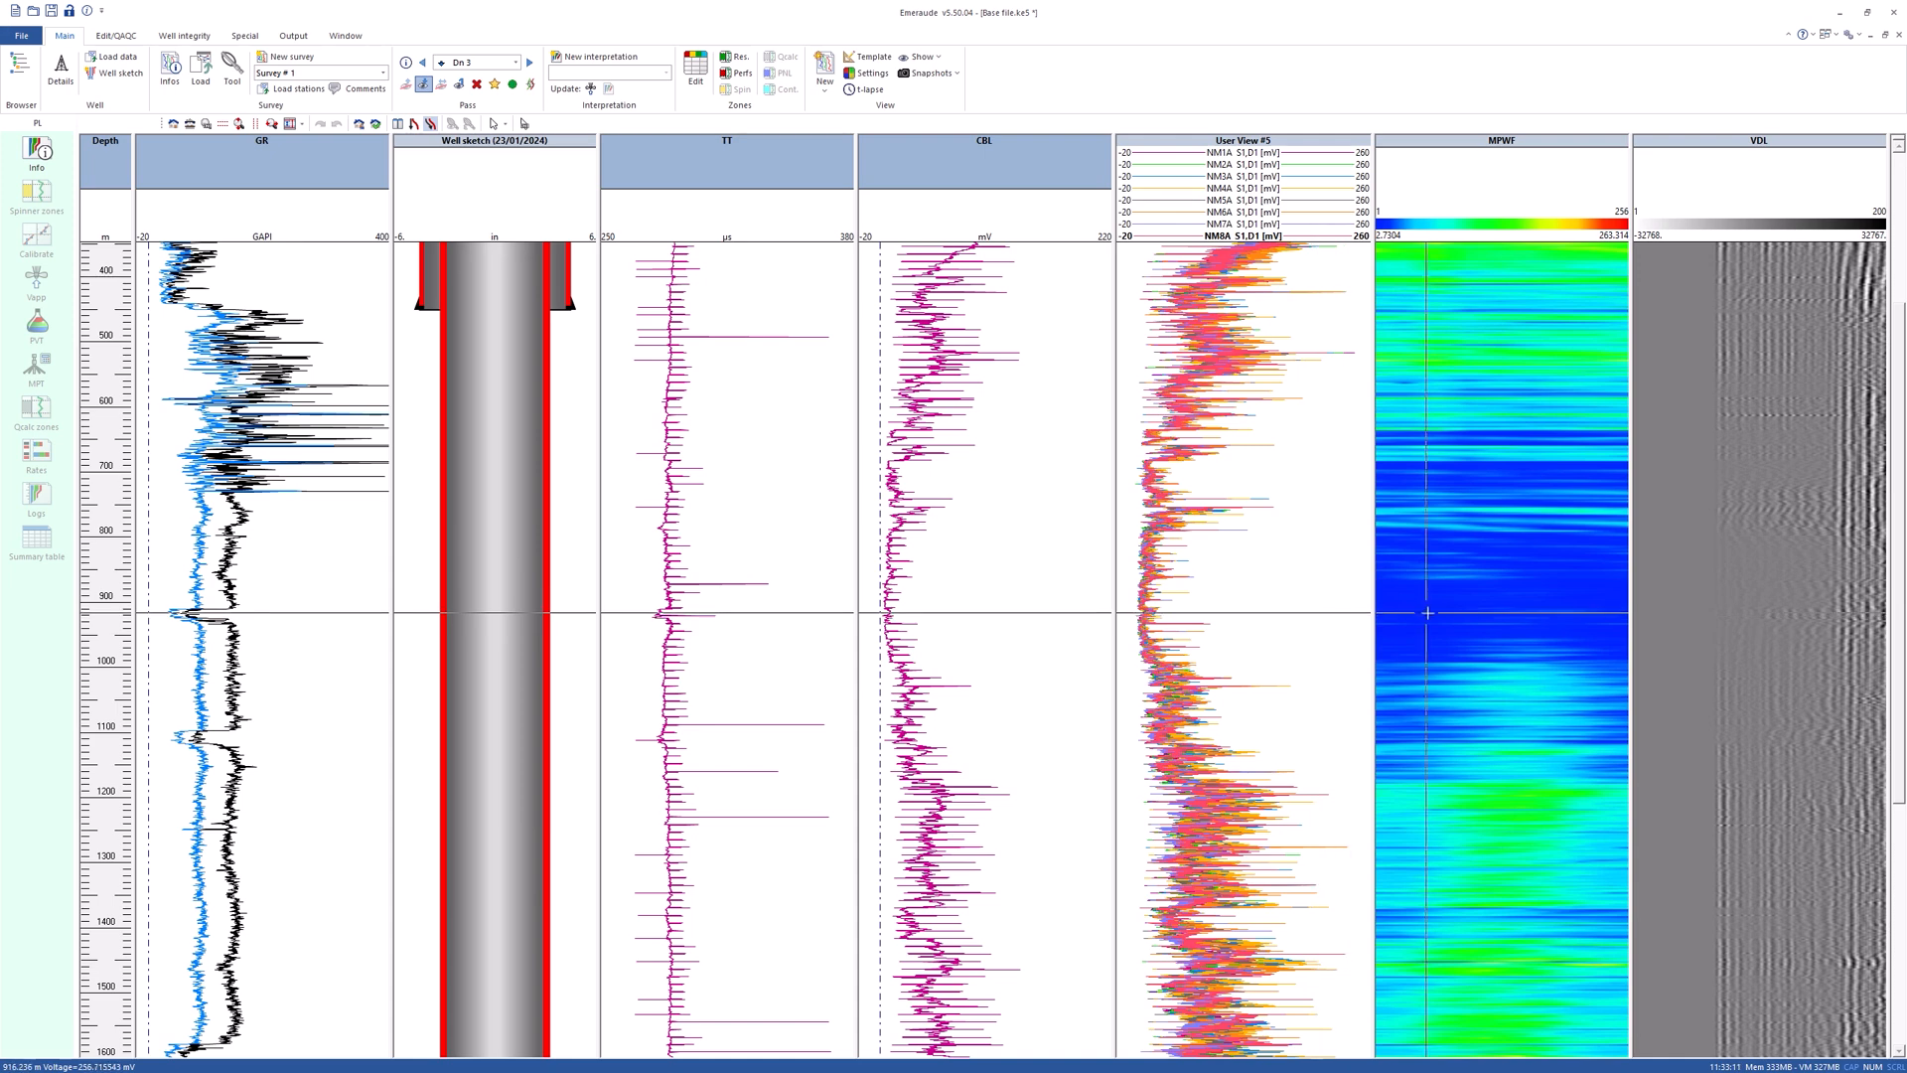
- Set the MPWF view's color scale to a minimum of 0 and a maximum of 90
right_click(1474, 608)
click(1502, 636)
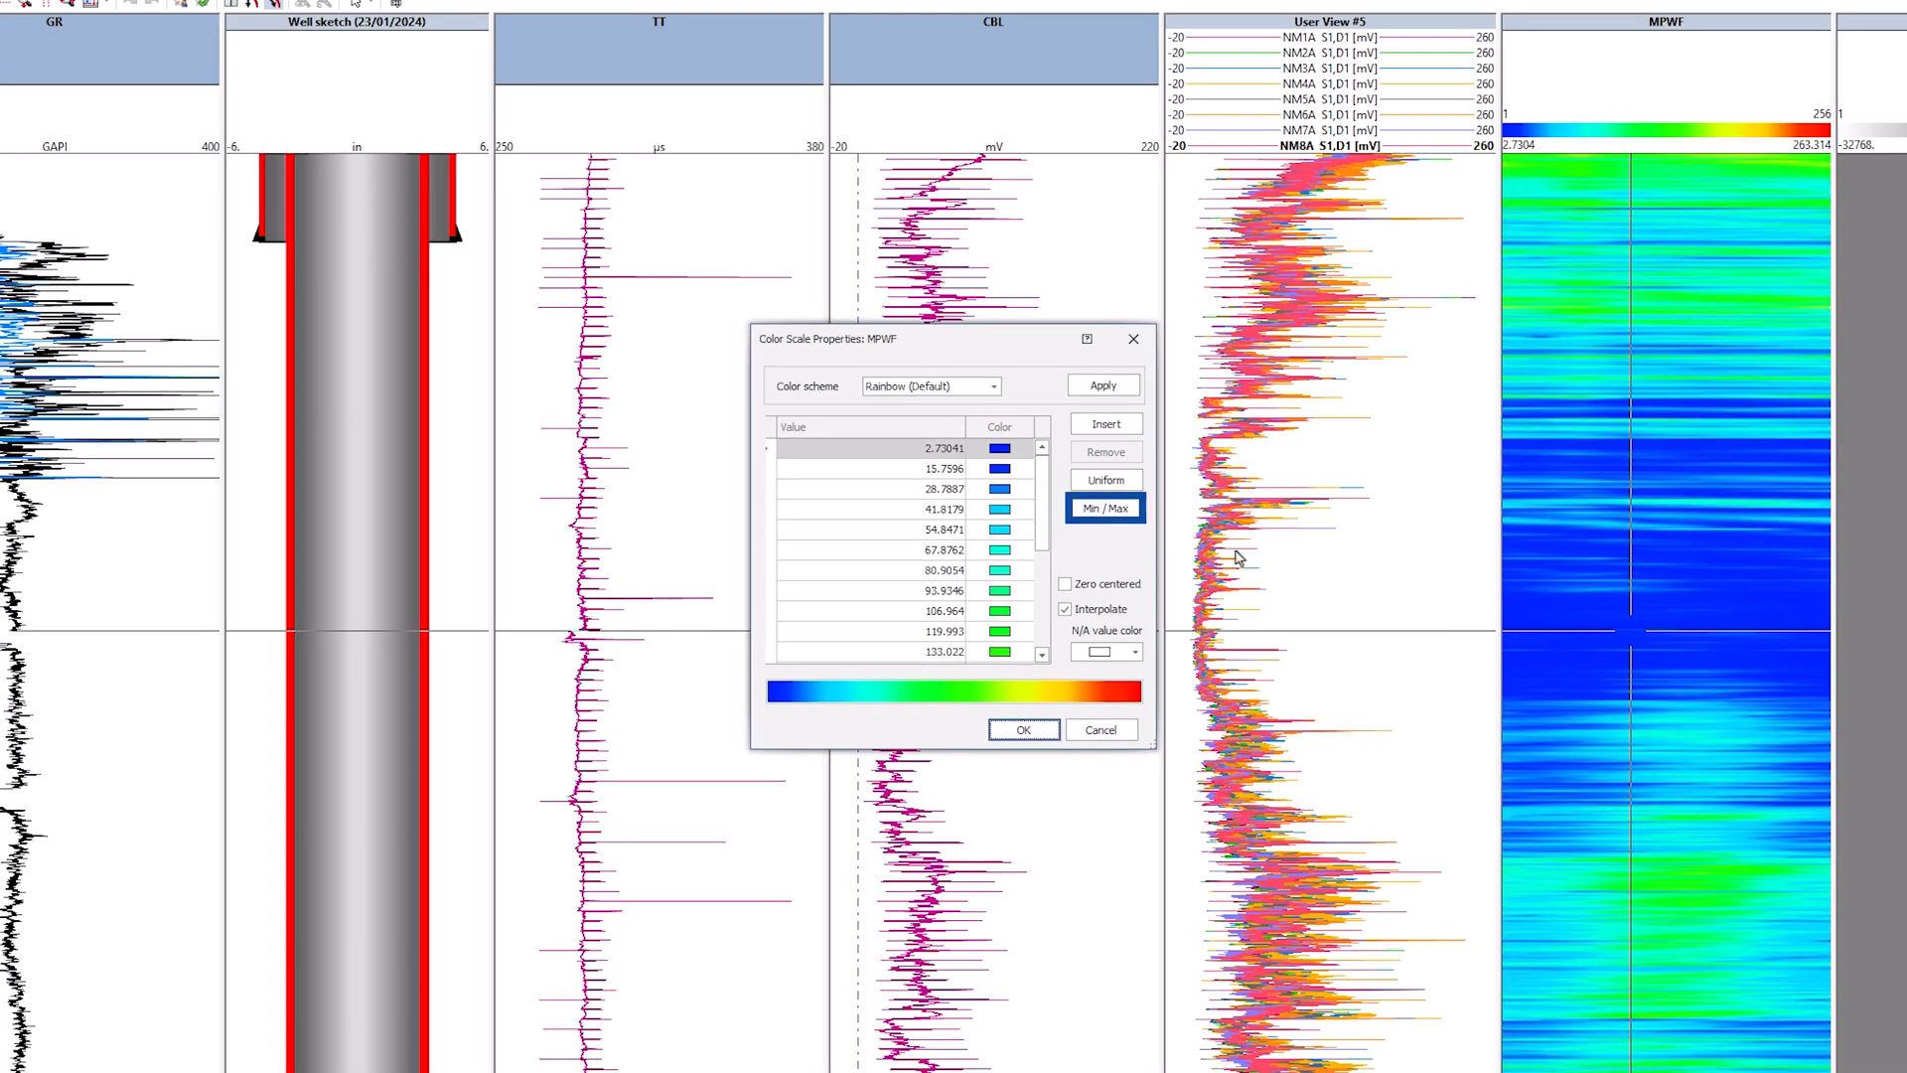
click(1119, 512)
text(0)
key(Tab)
text(90)
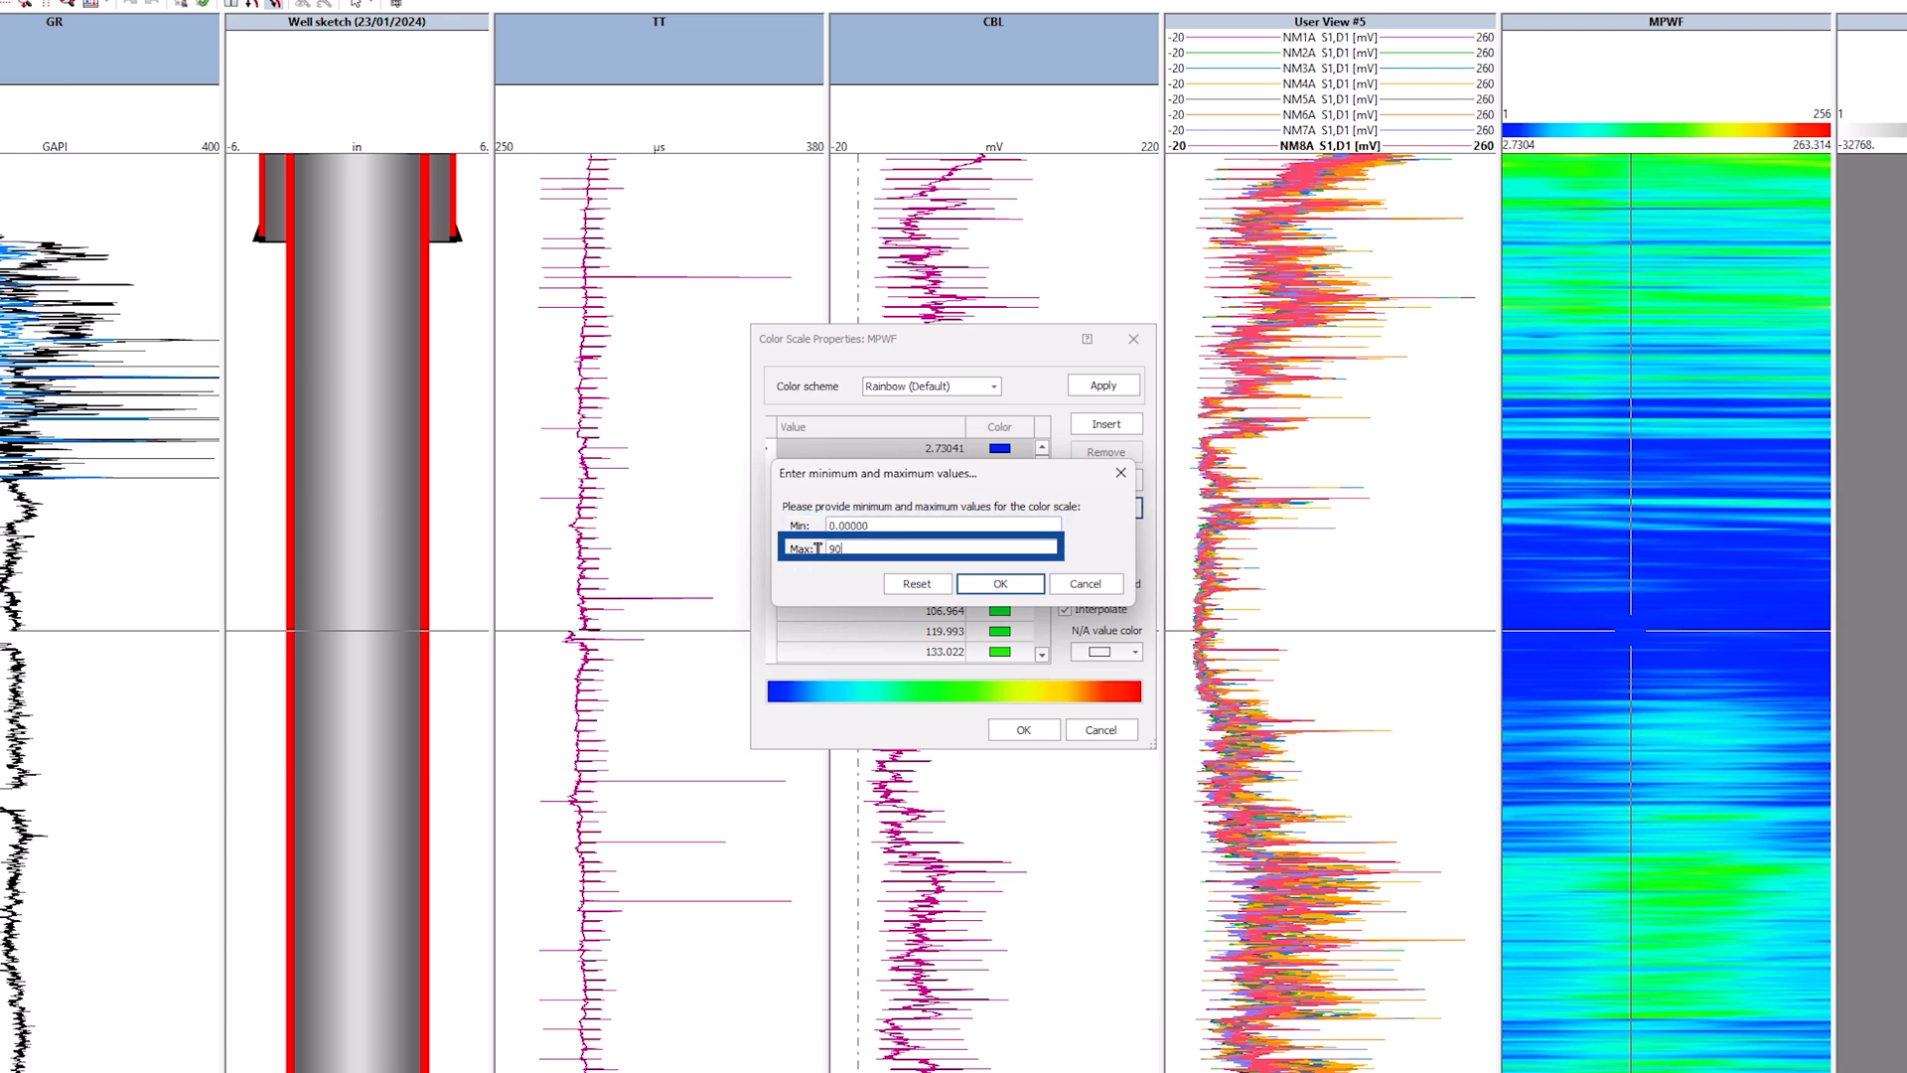
click(1000, 584)
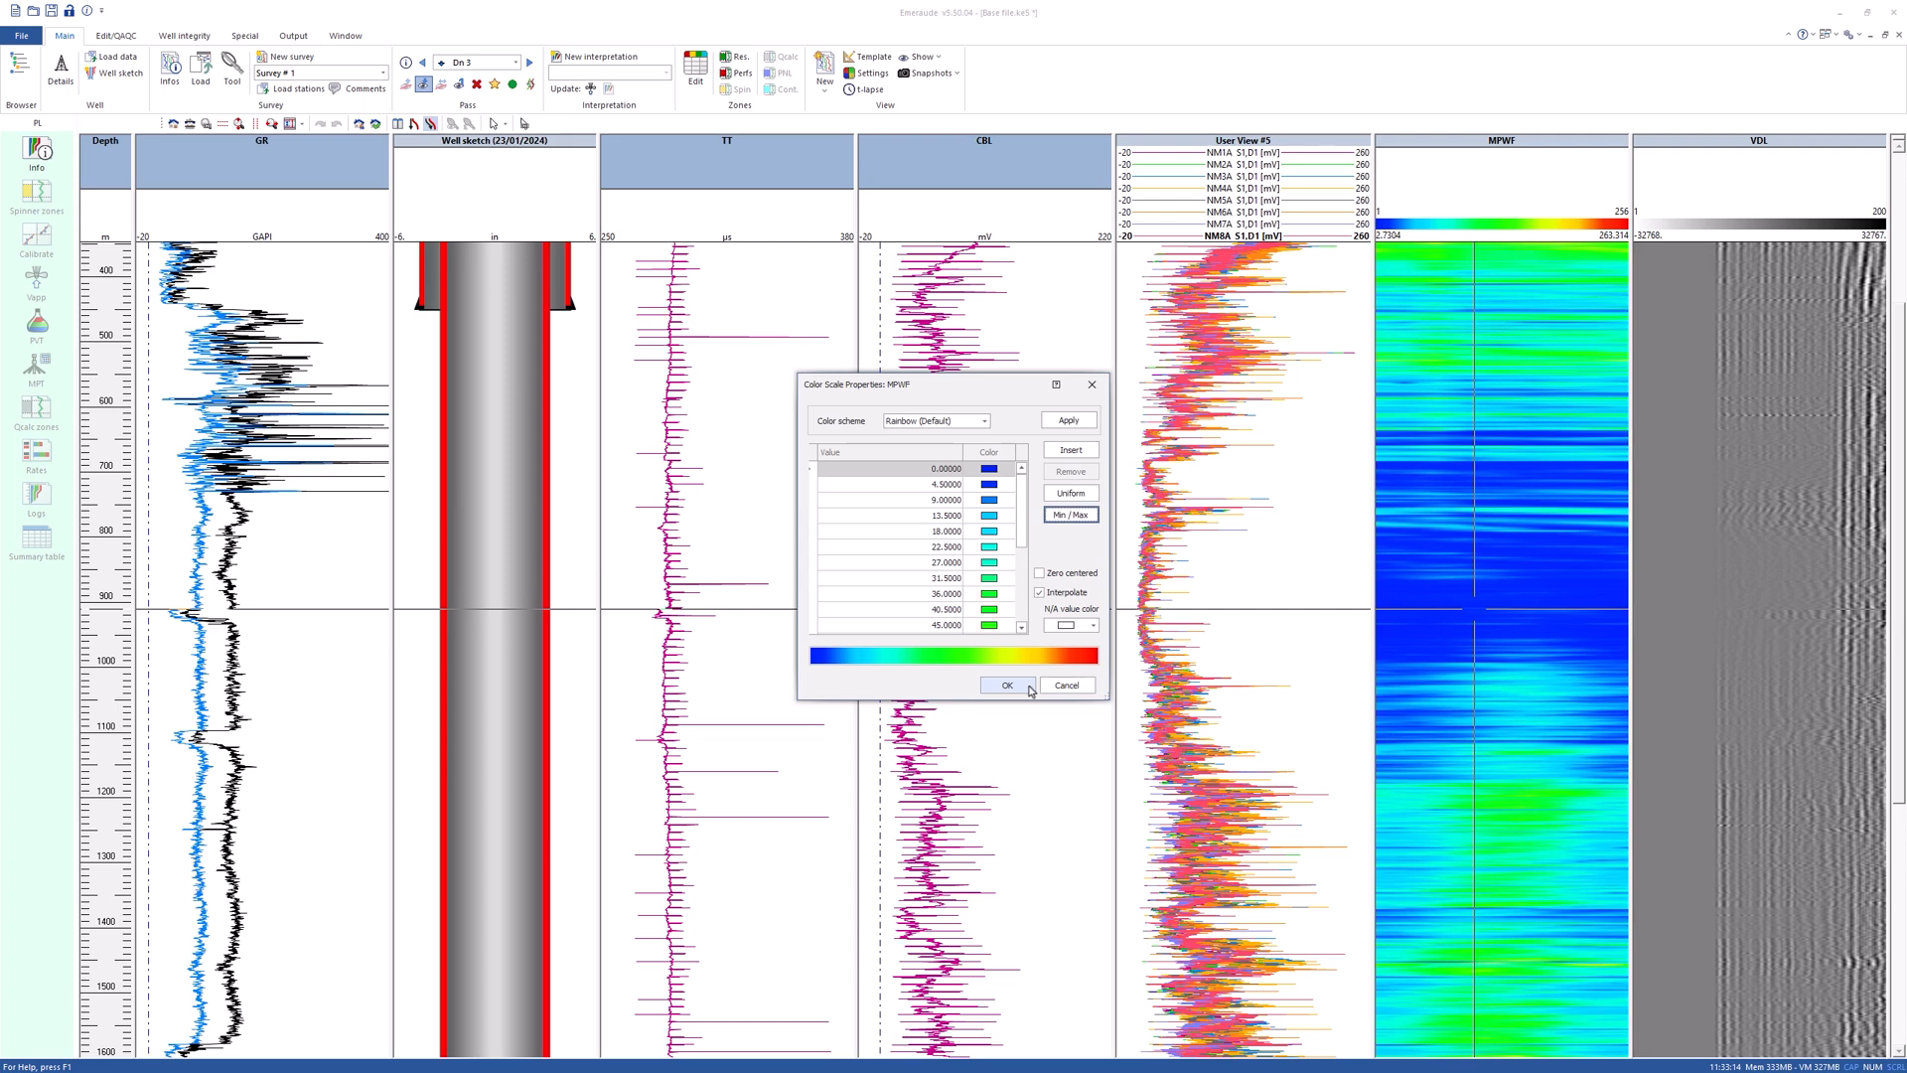
click(1023, 729)
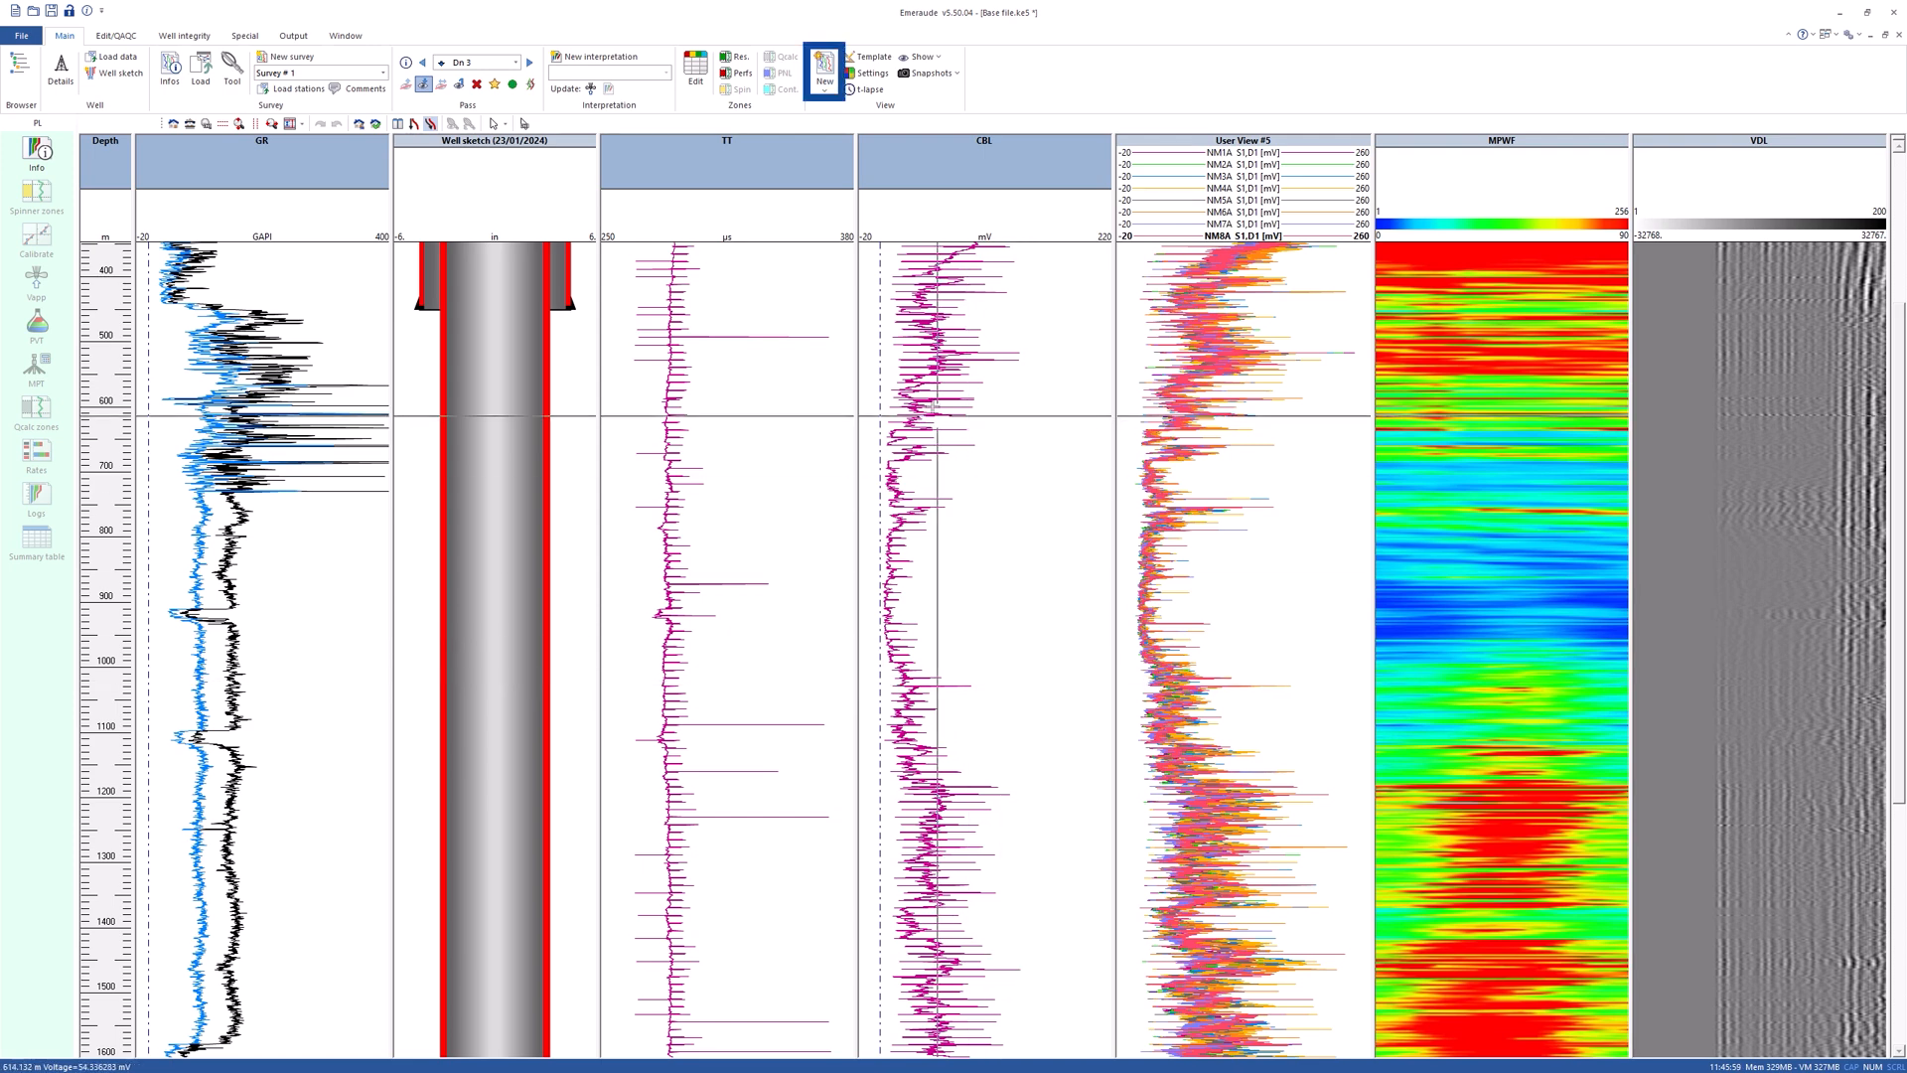
- Create another user view and place it between User View #5 and the MPWF track
click(824, 87)
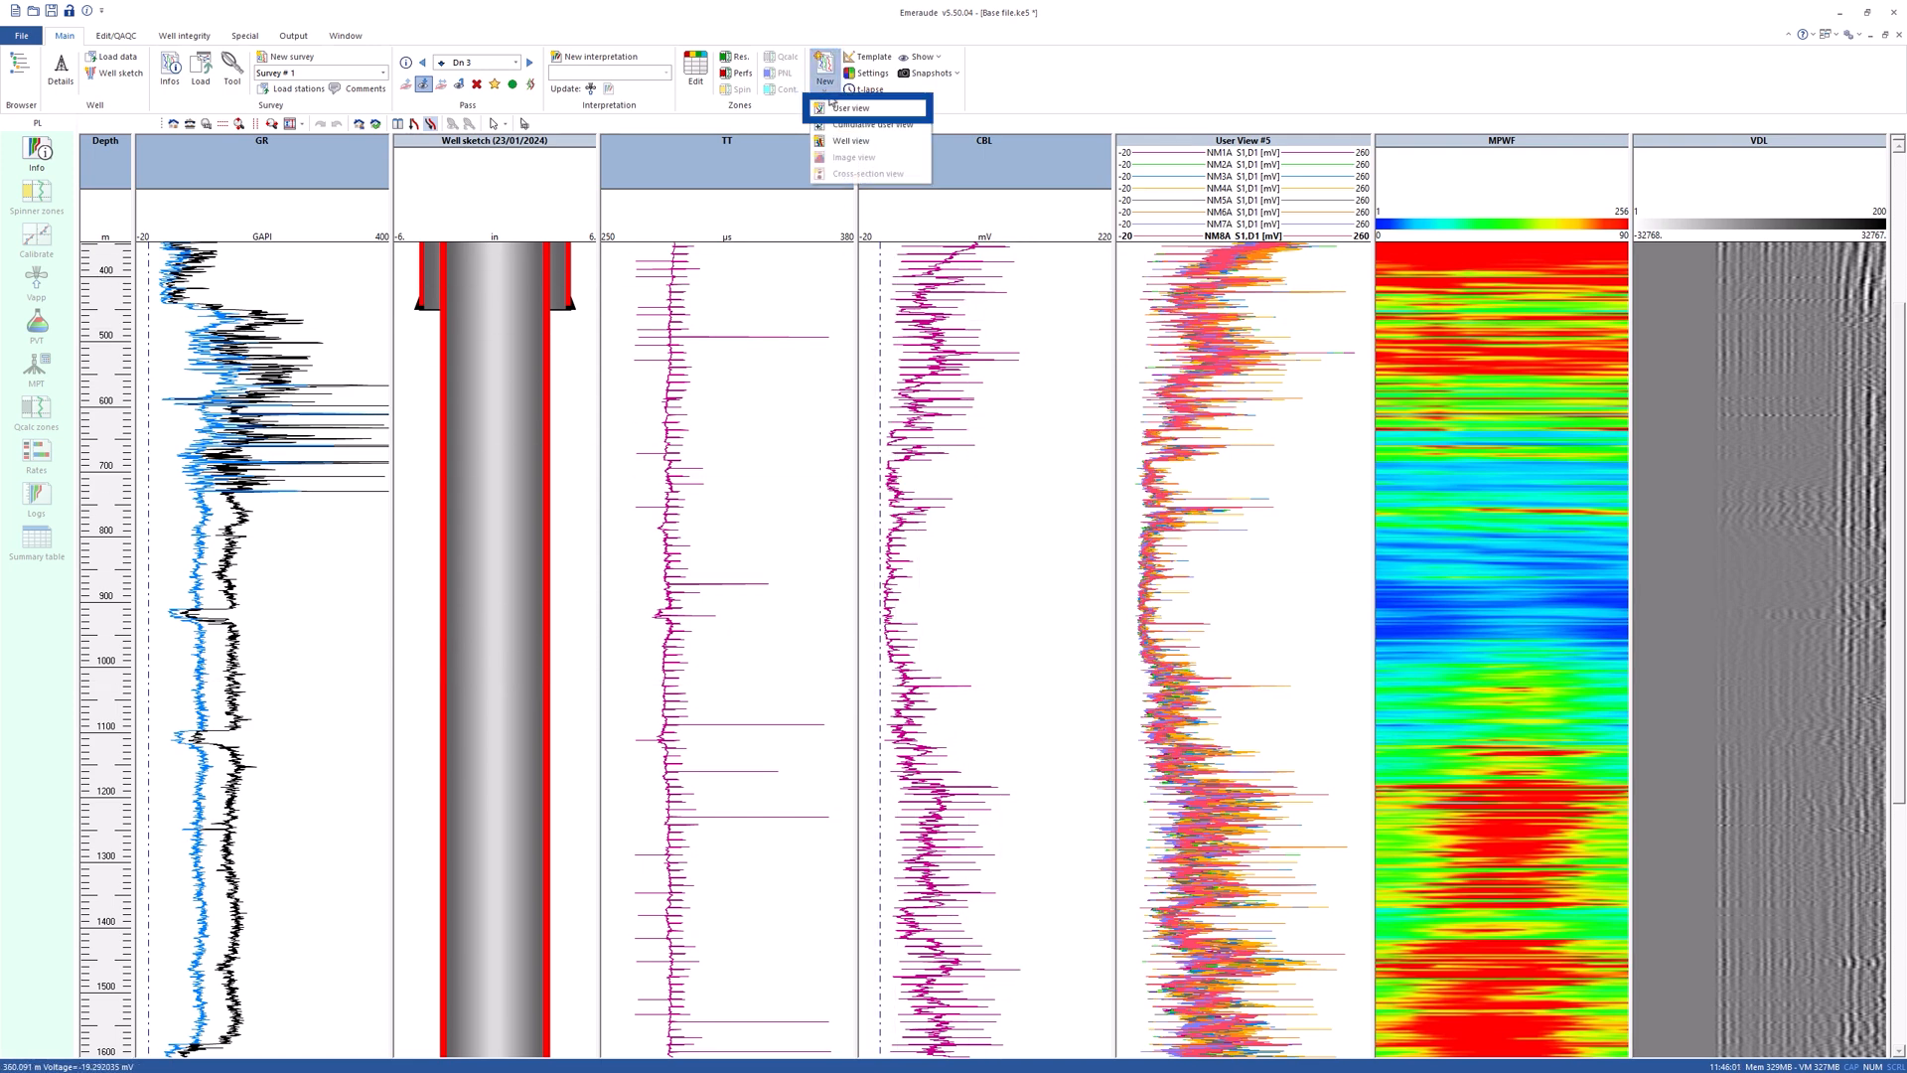
click(884, 110)
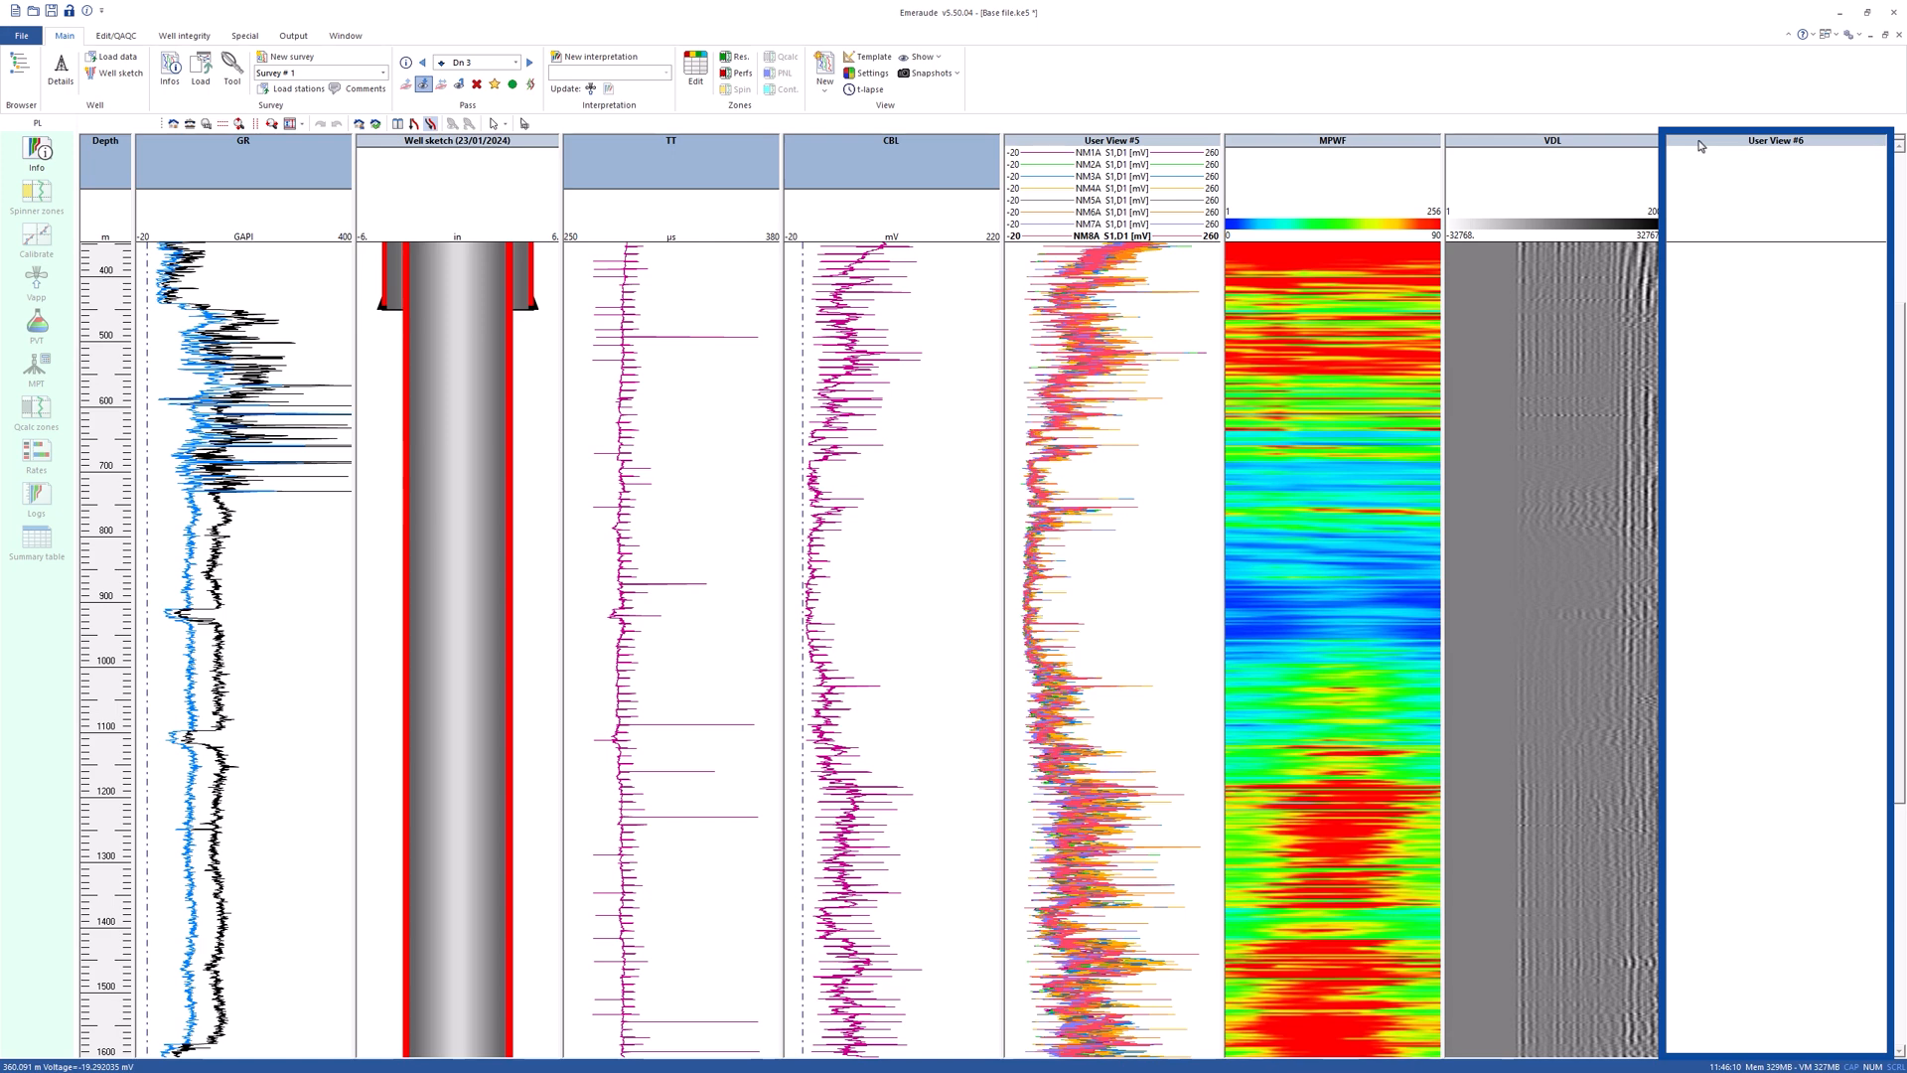
click(1336, 146)
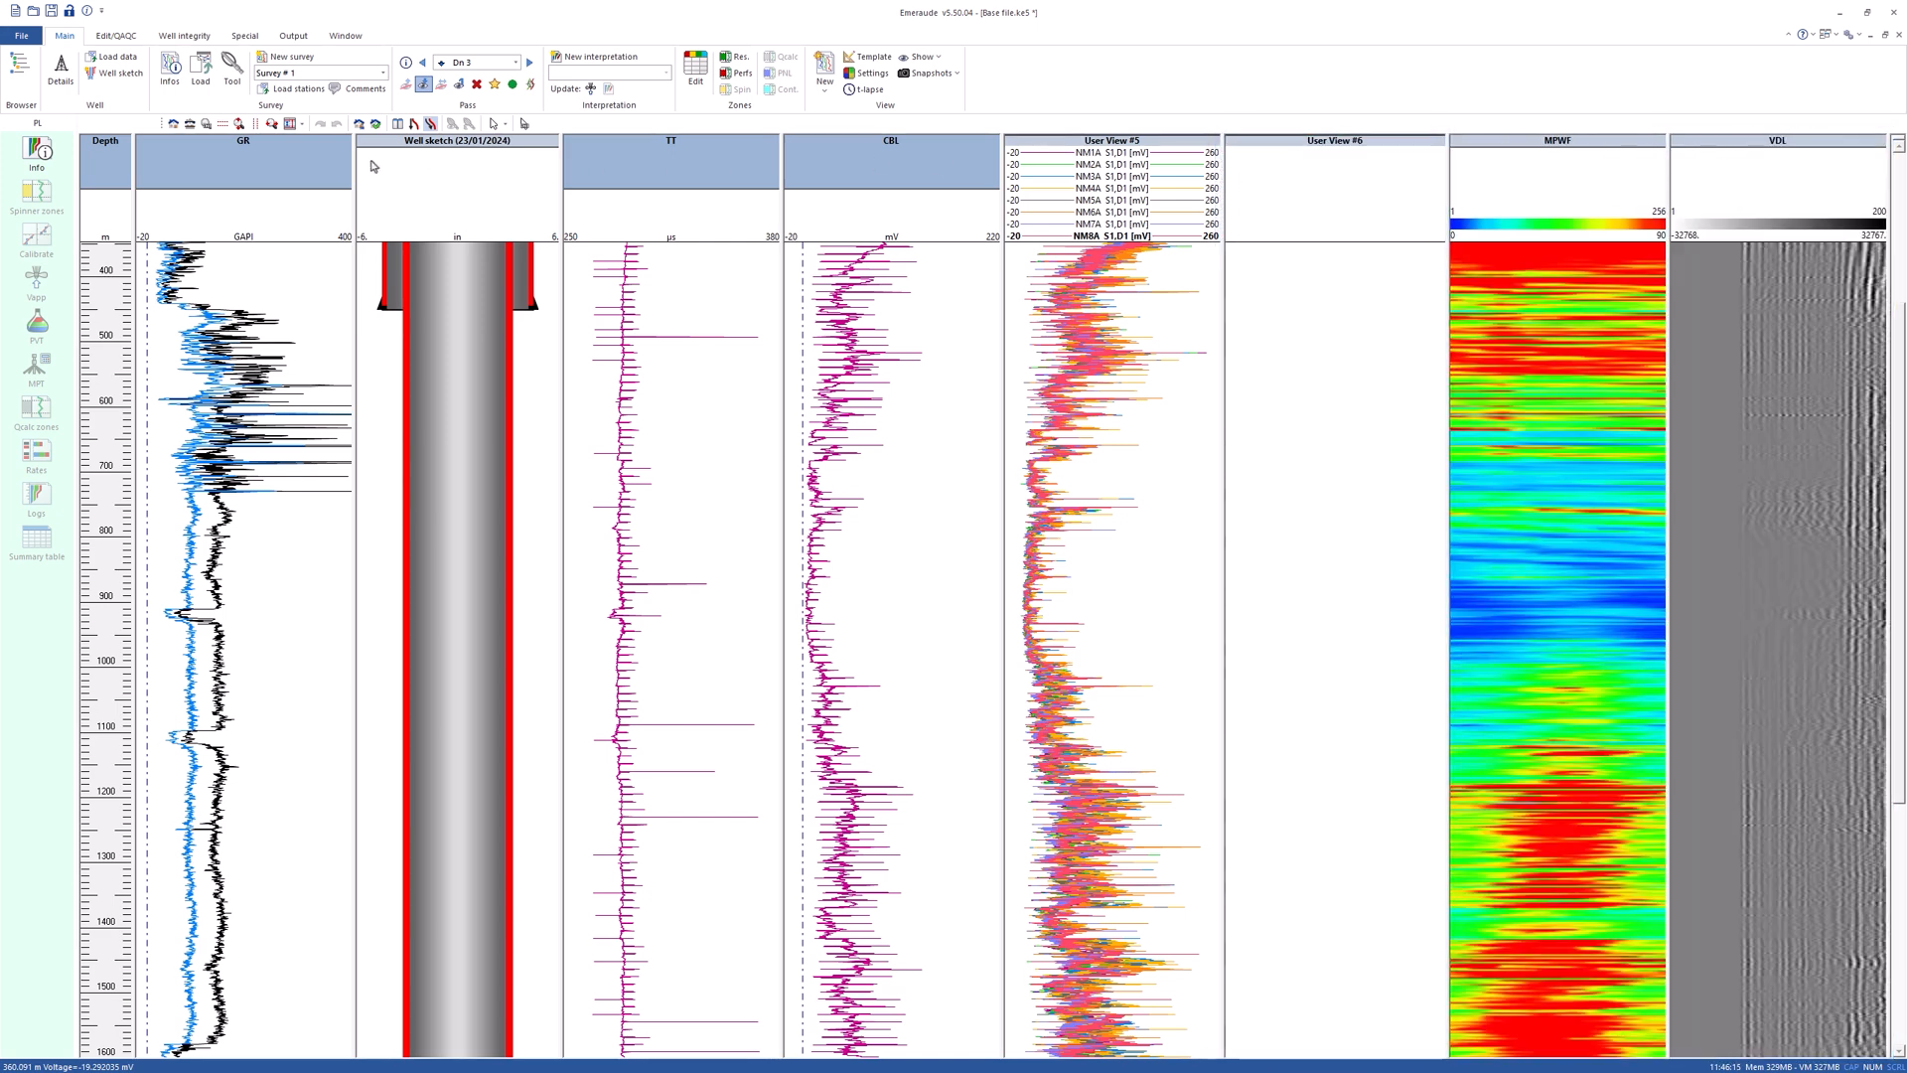
- Plot the Down 1 Time channels M1TT through M8TT together in User View #6 and close the browser
click(21, 89)
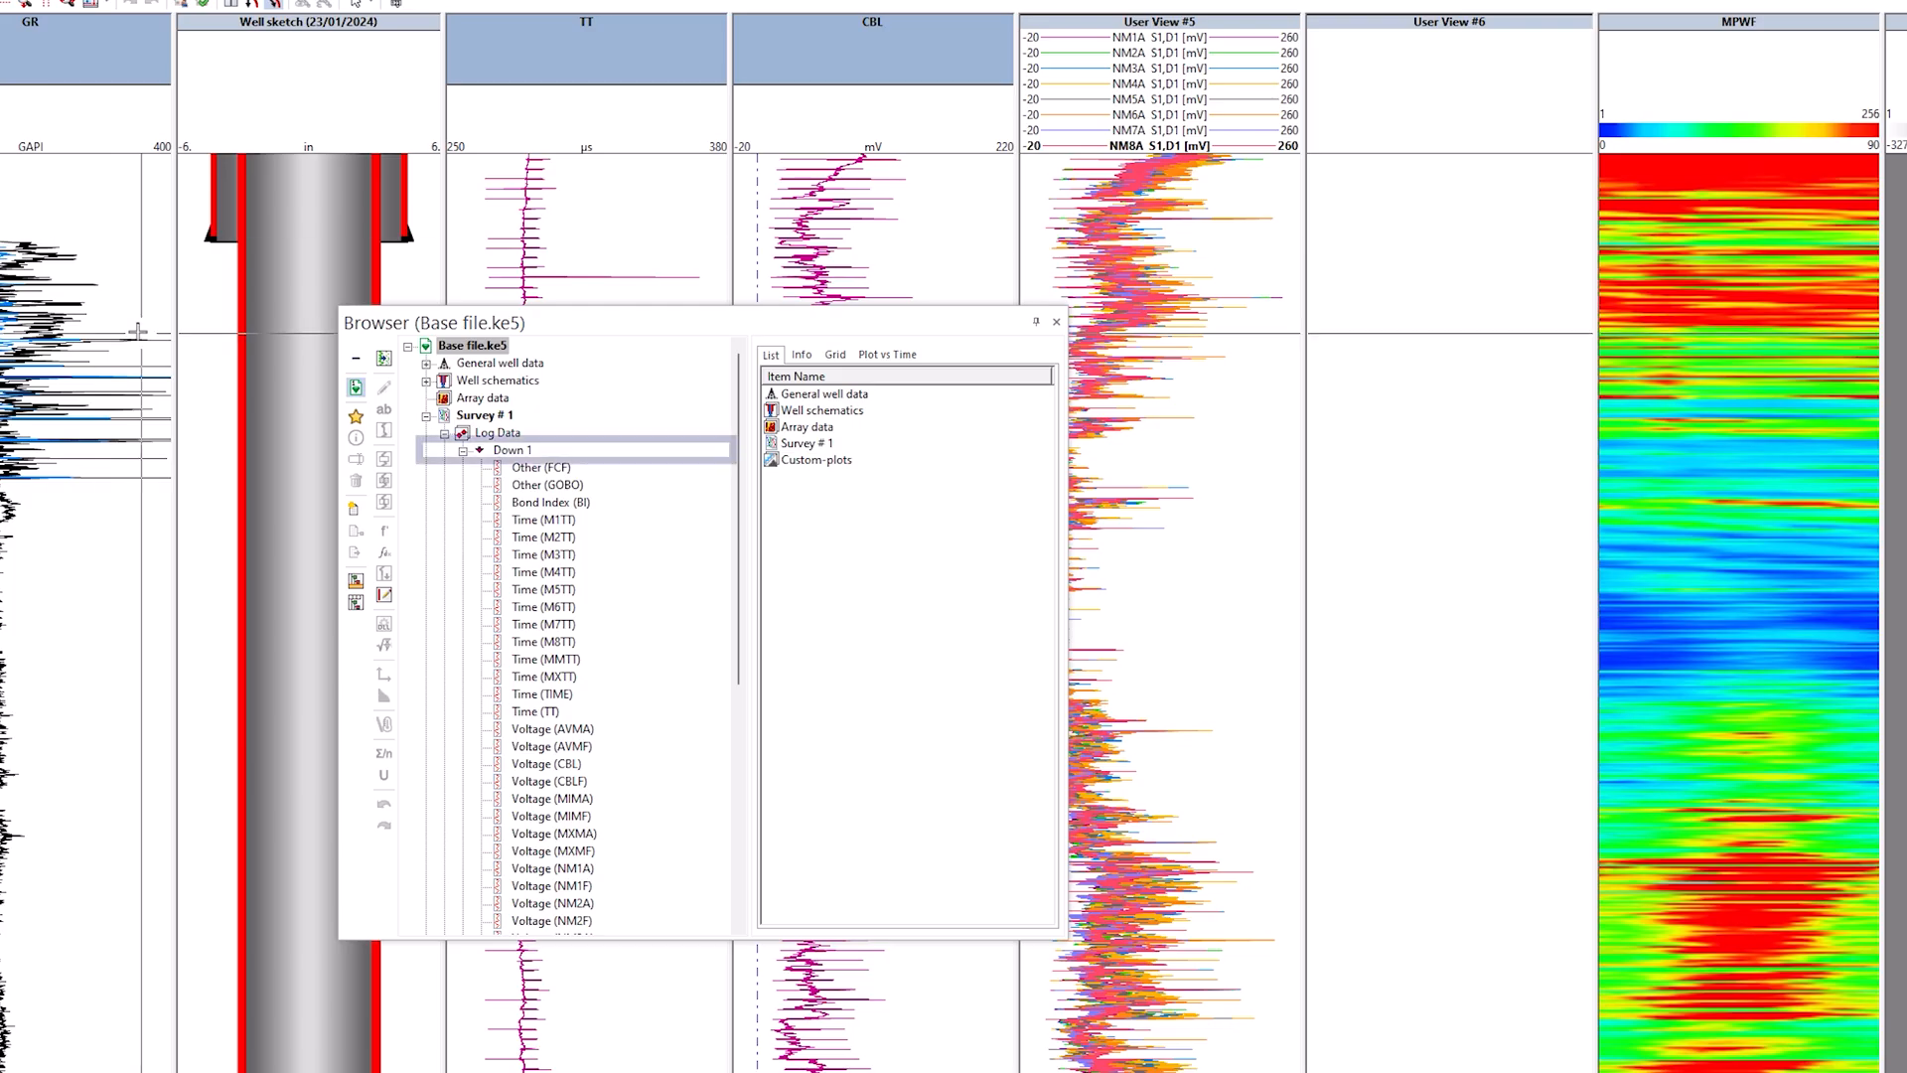
click(619, 470)
click(834, 449)
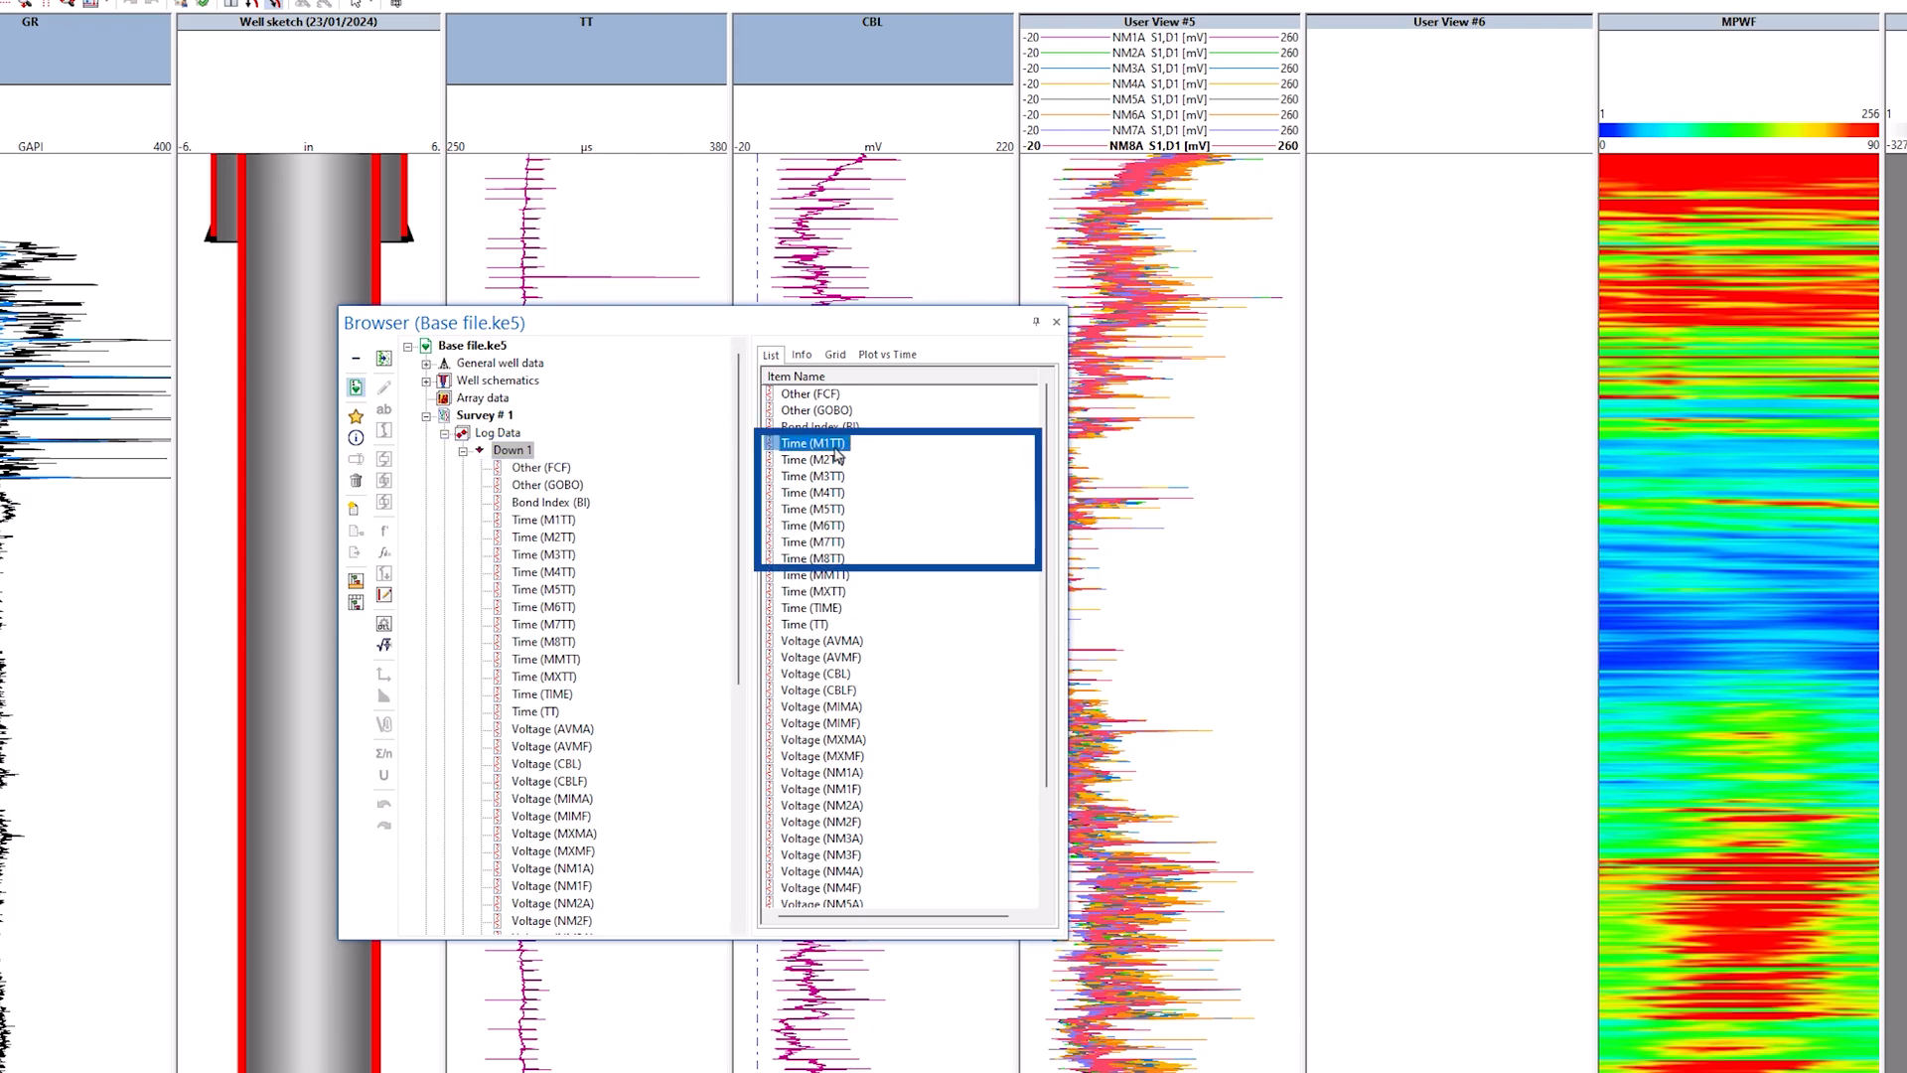
shift+click(824, 560)
drag(823, 561, 1412, 596)
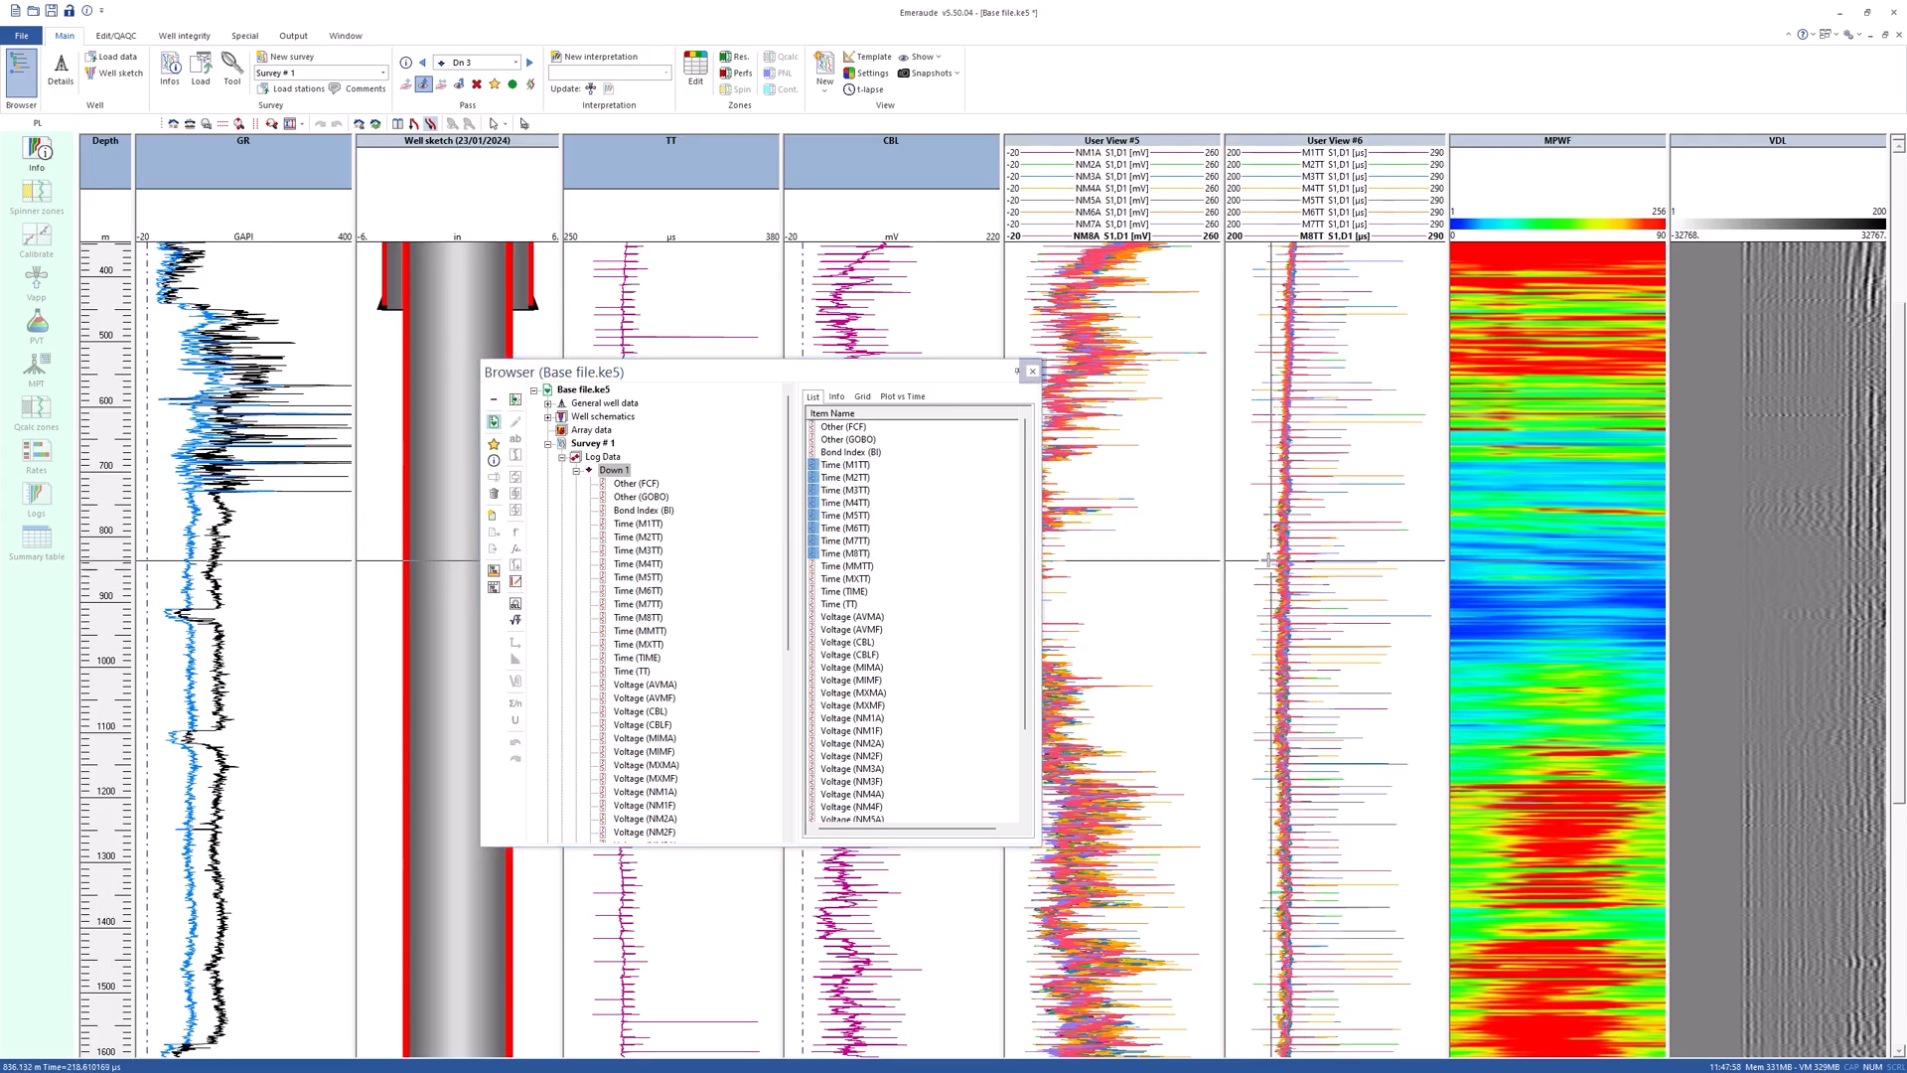
click(1032, 371)
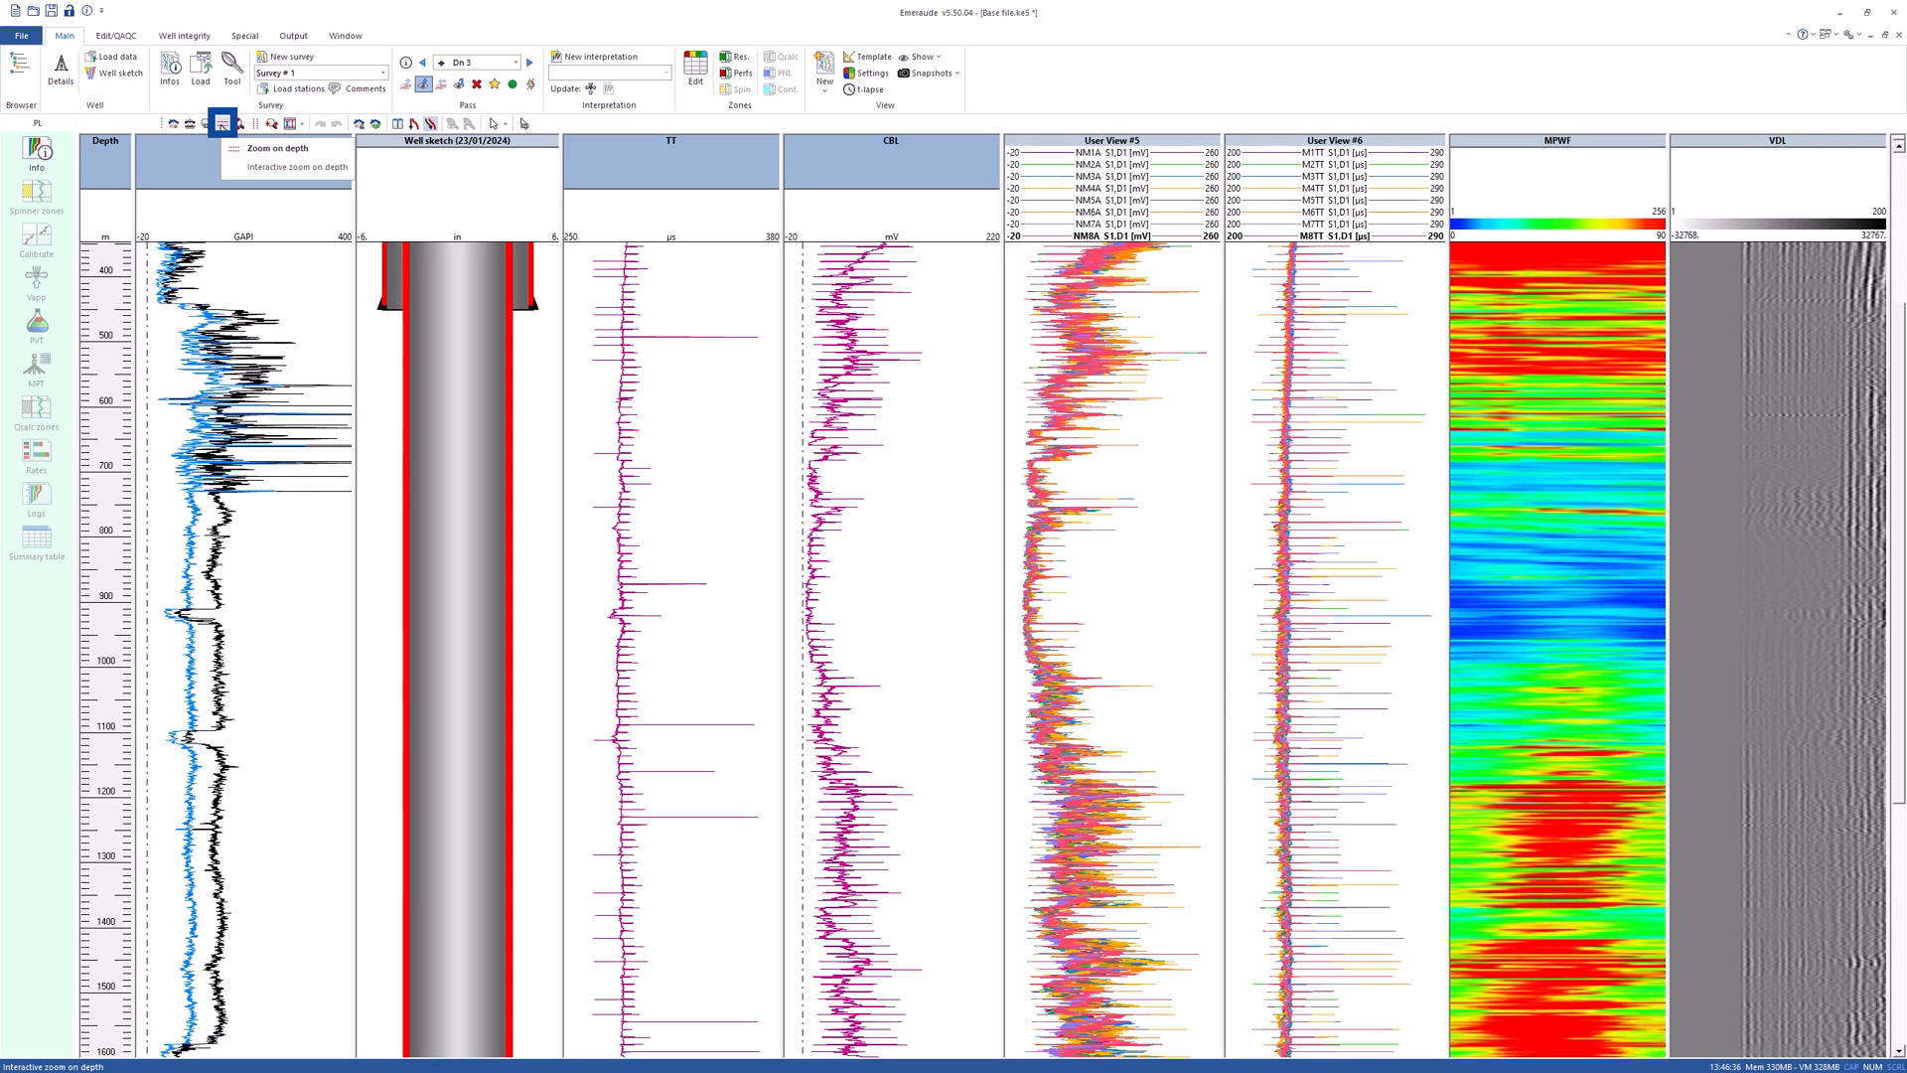
- Examine the tracks in detail from about 1260 m to 1525 m depth, then restore the full log range
click(223, 127)
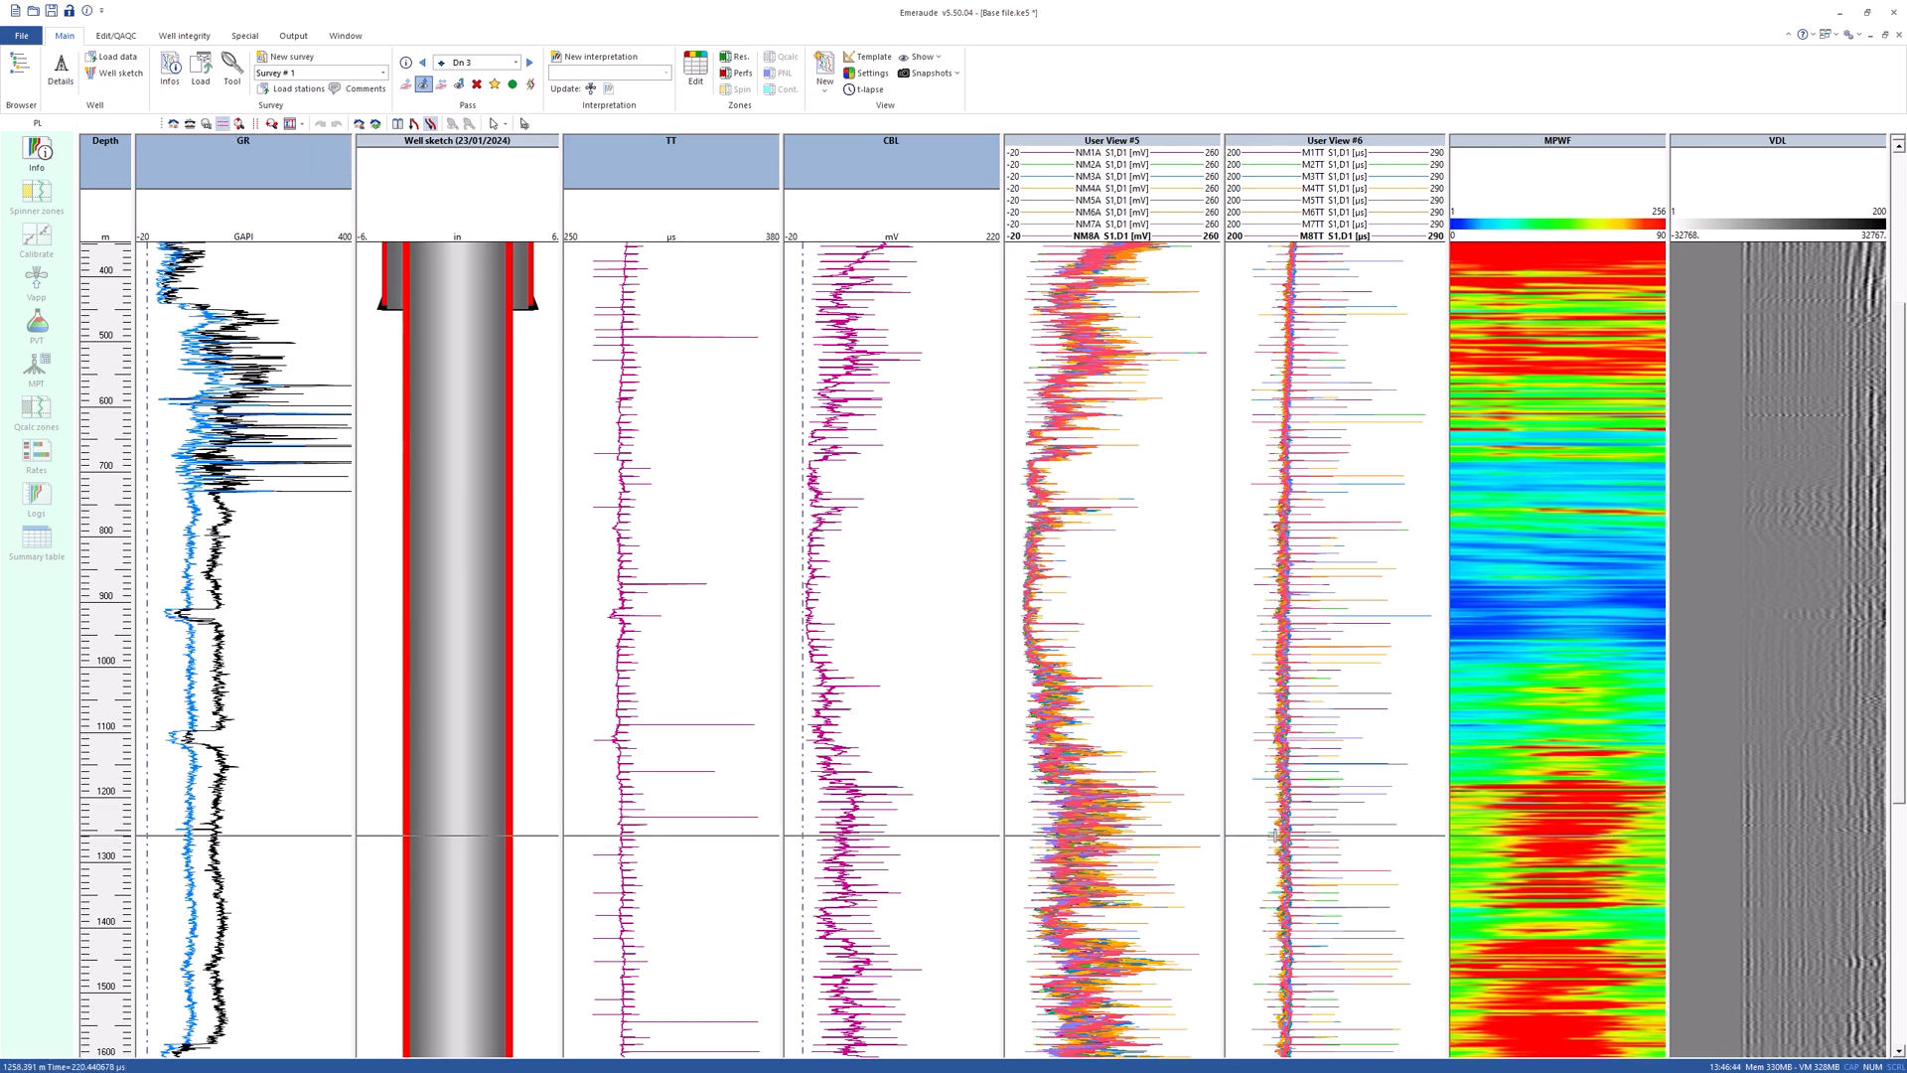
drag(1280, 835, 1291, 899)
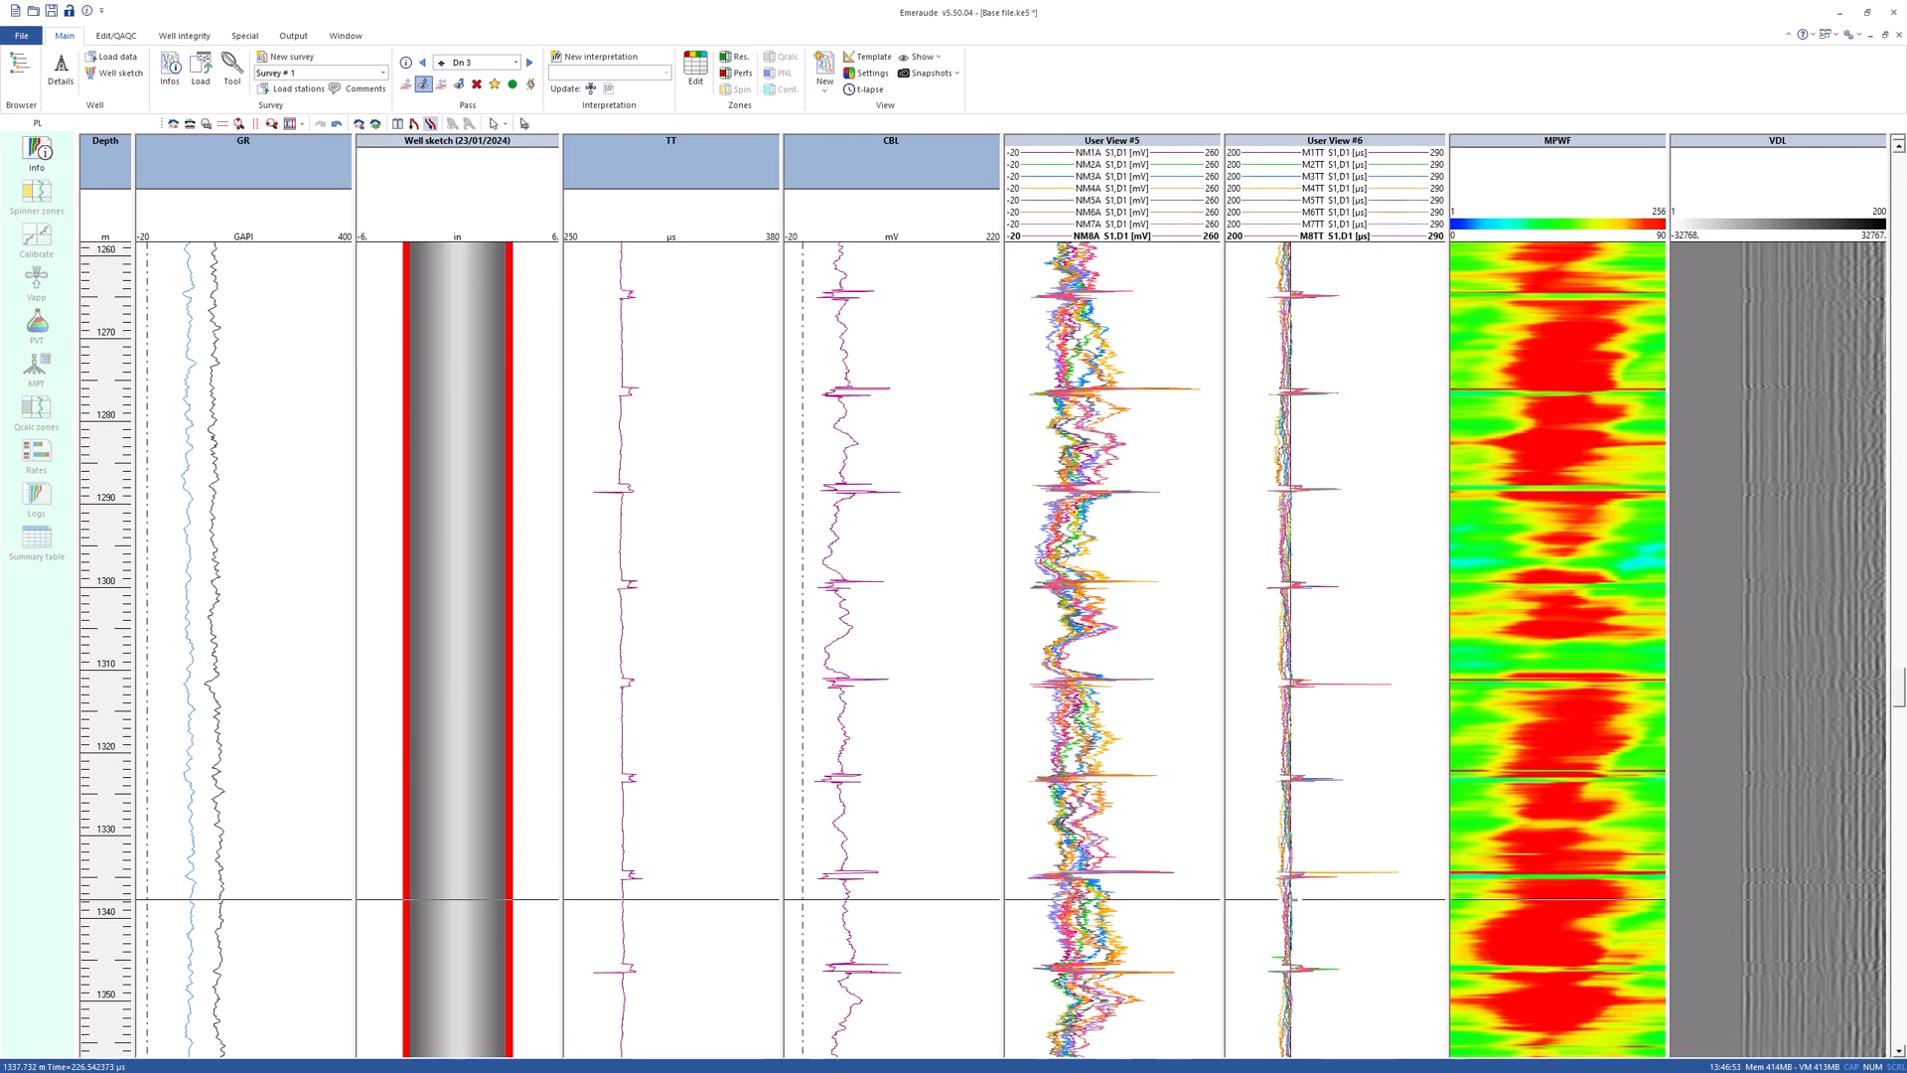
scroll(1361, 840, down, 10)
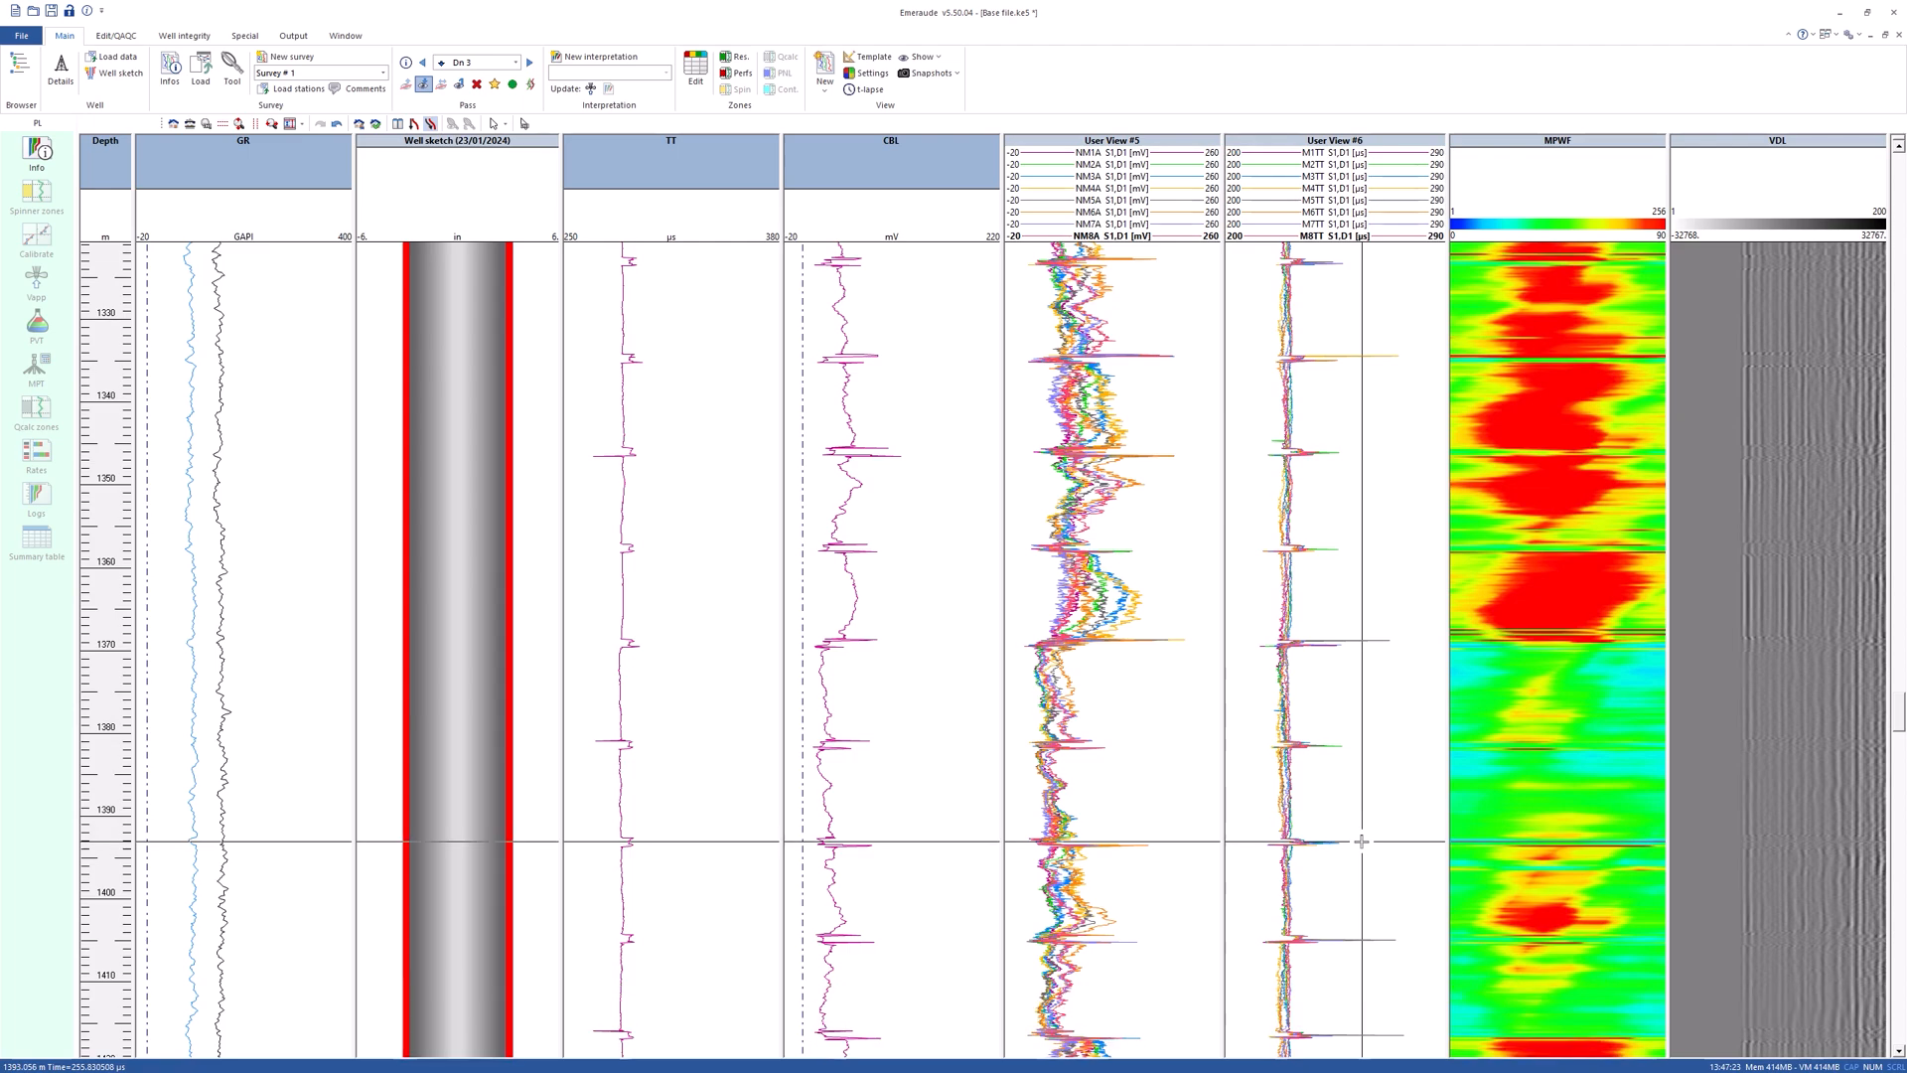
scroll(1361, 840, down, 7)
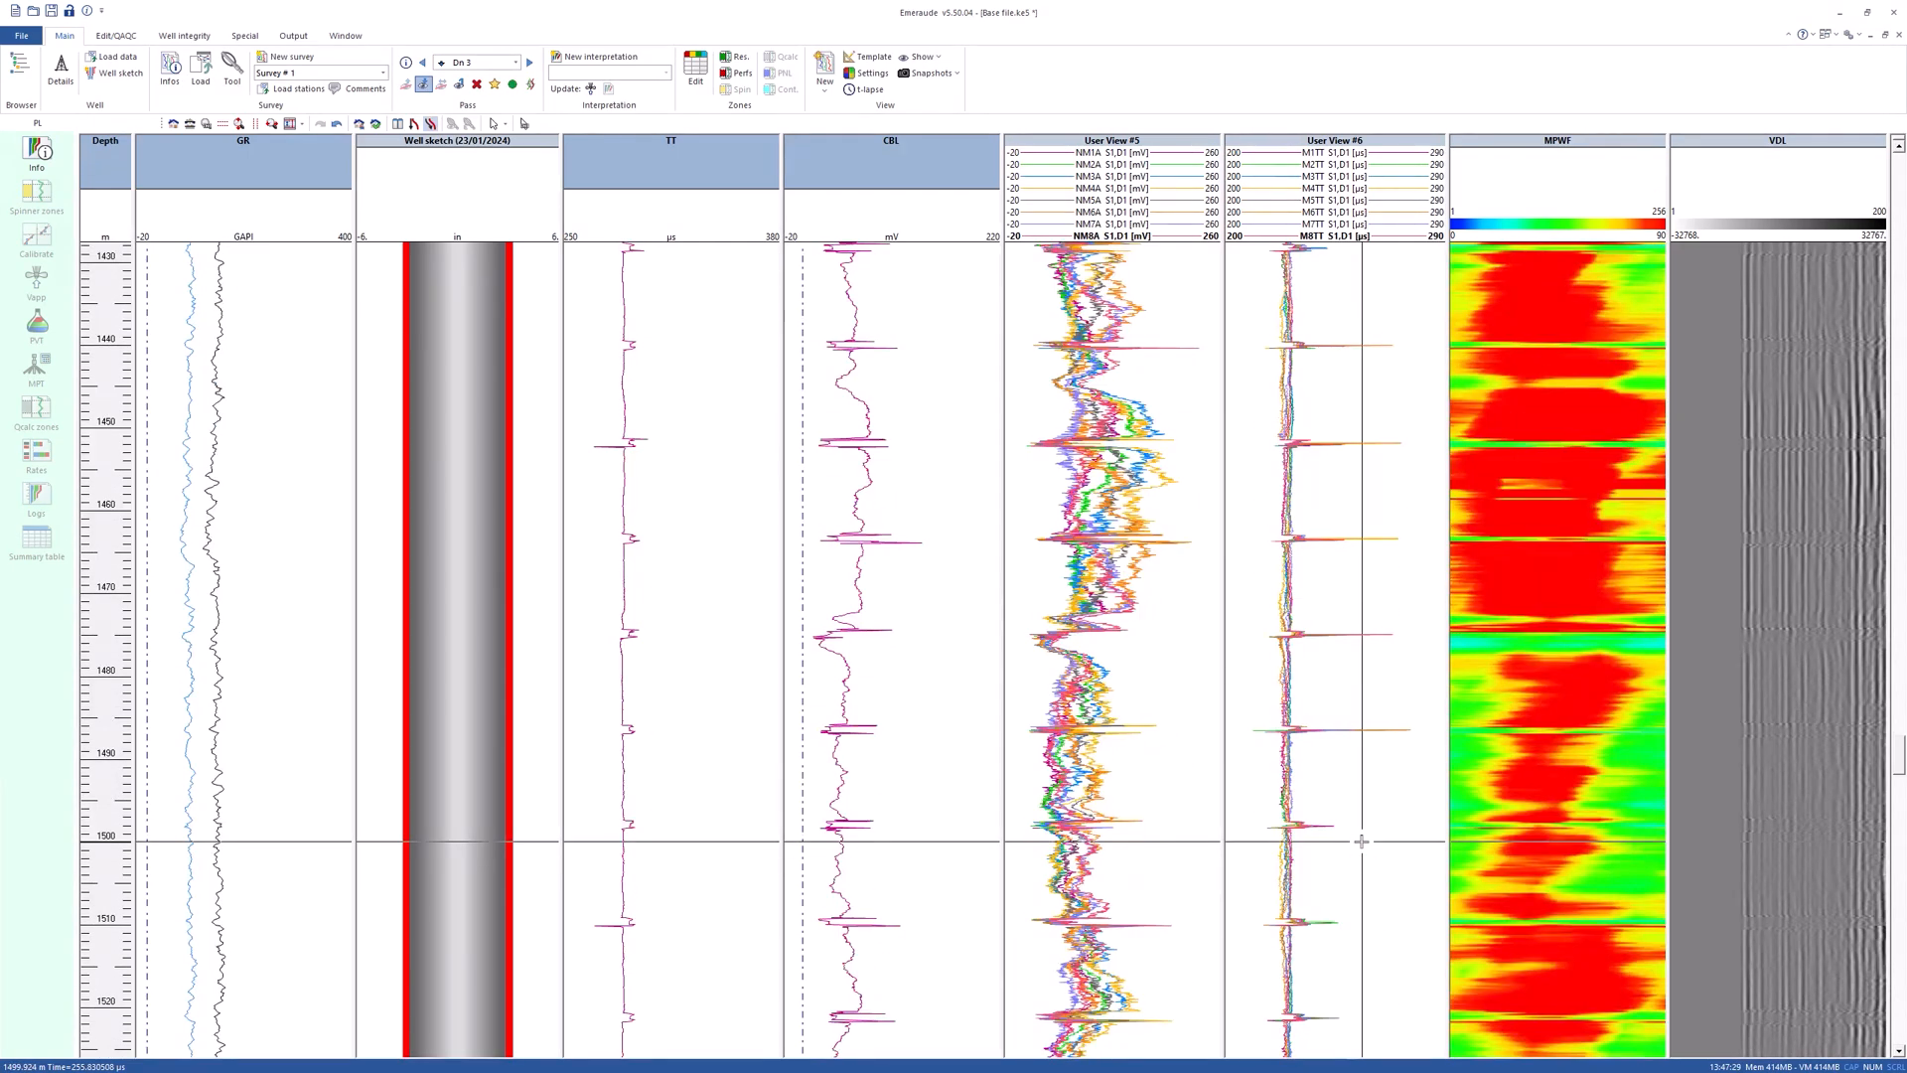
click(174, 123)
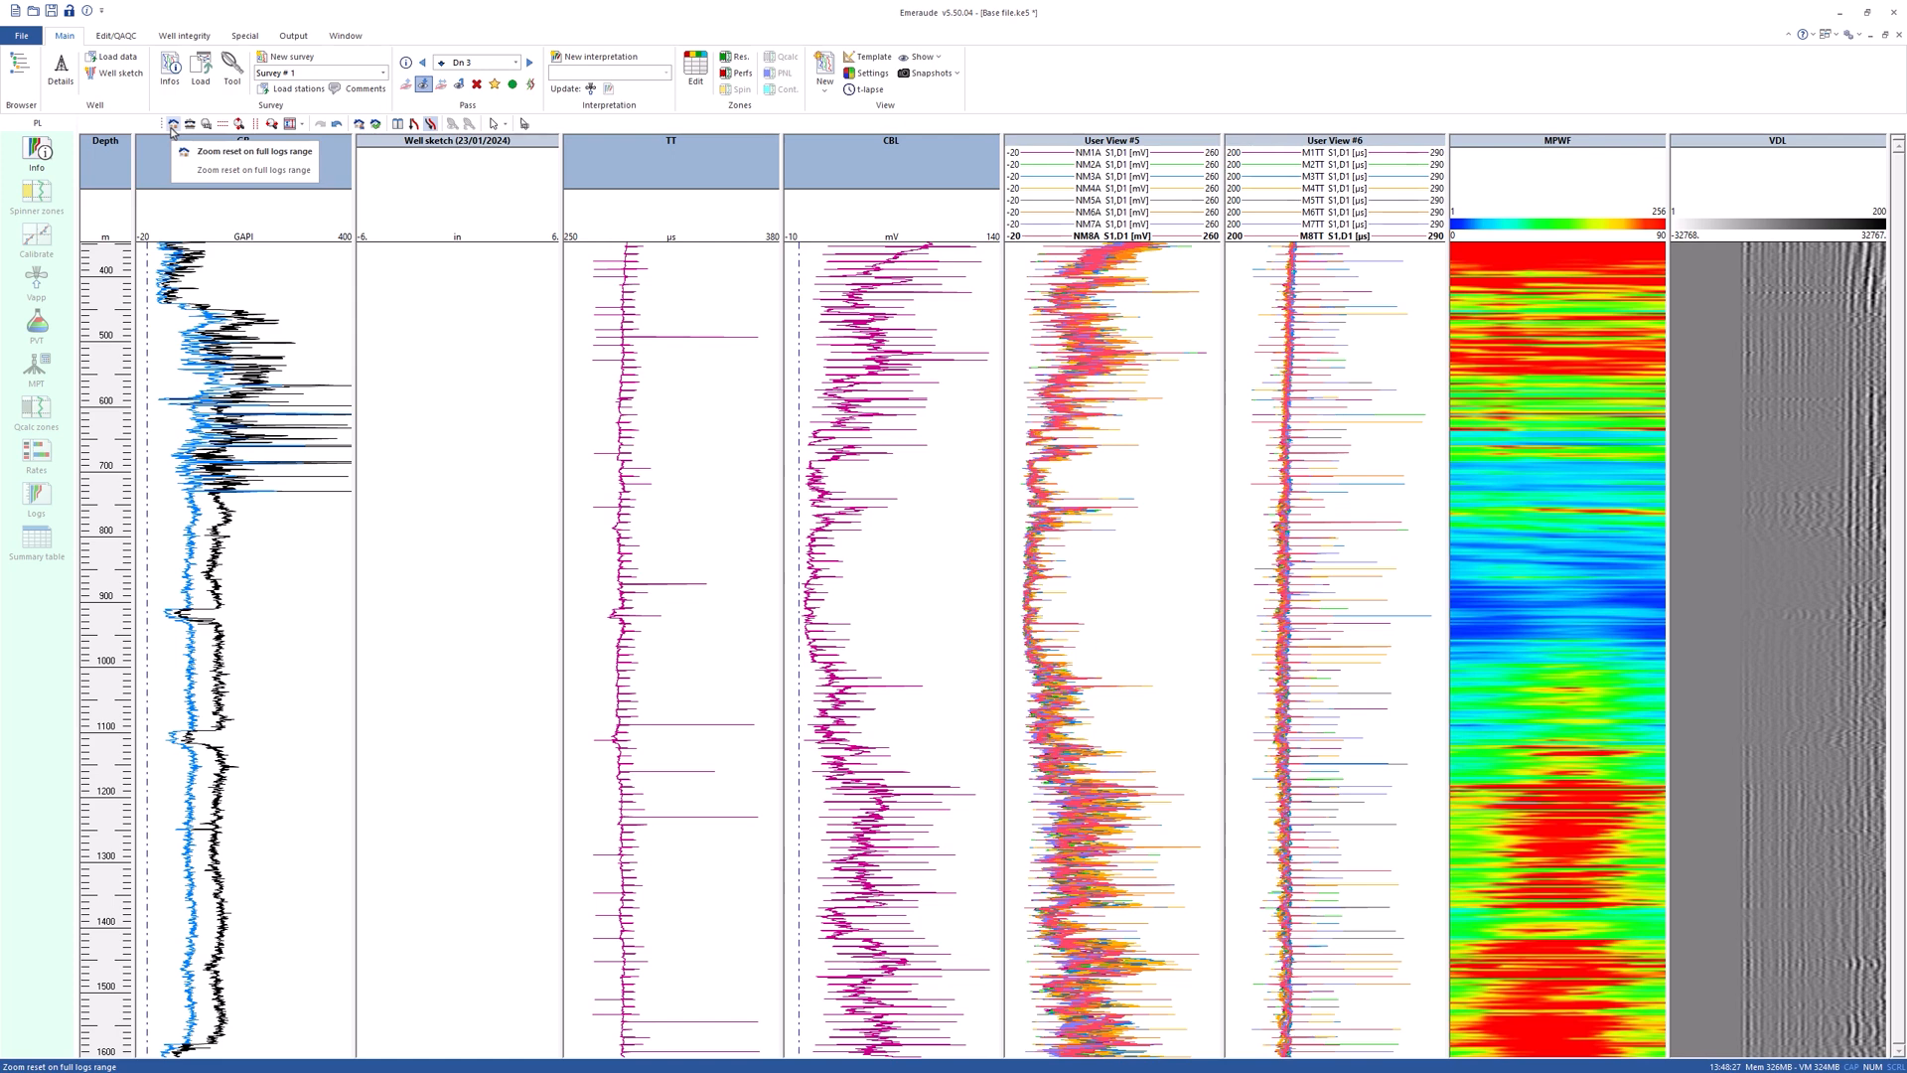
- Set the VDL view's color scale to a minimum of 0 and a maximum of 5000
right_click(1828, 397)
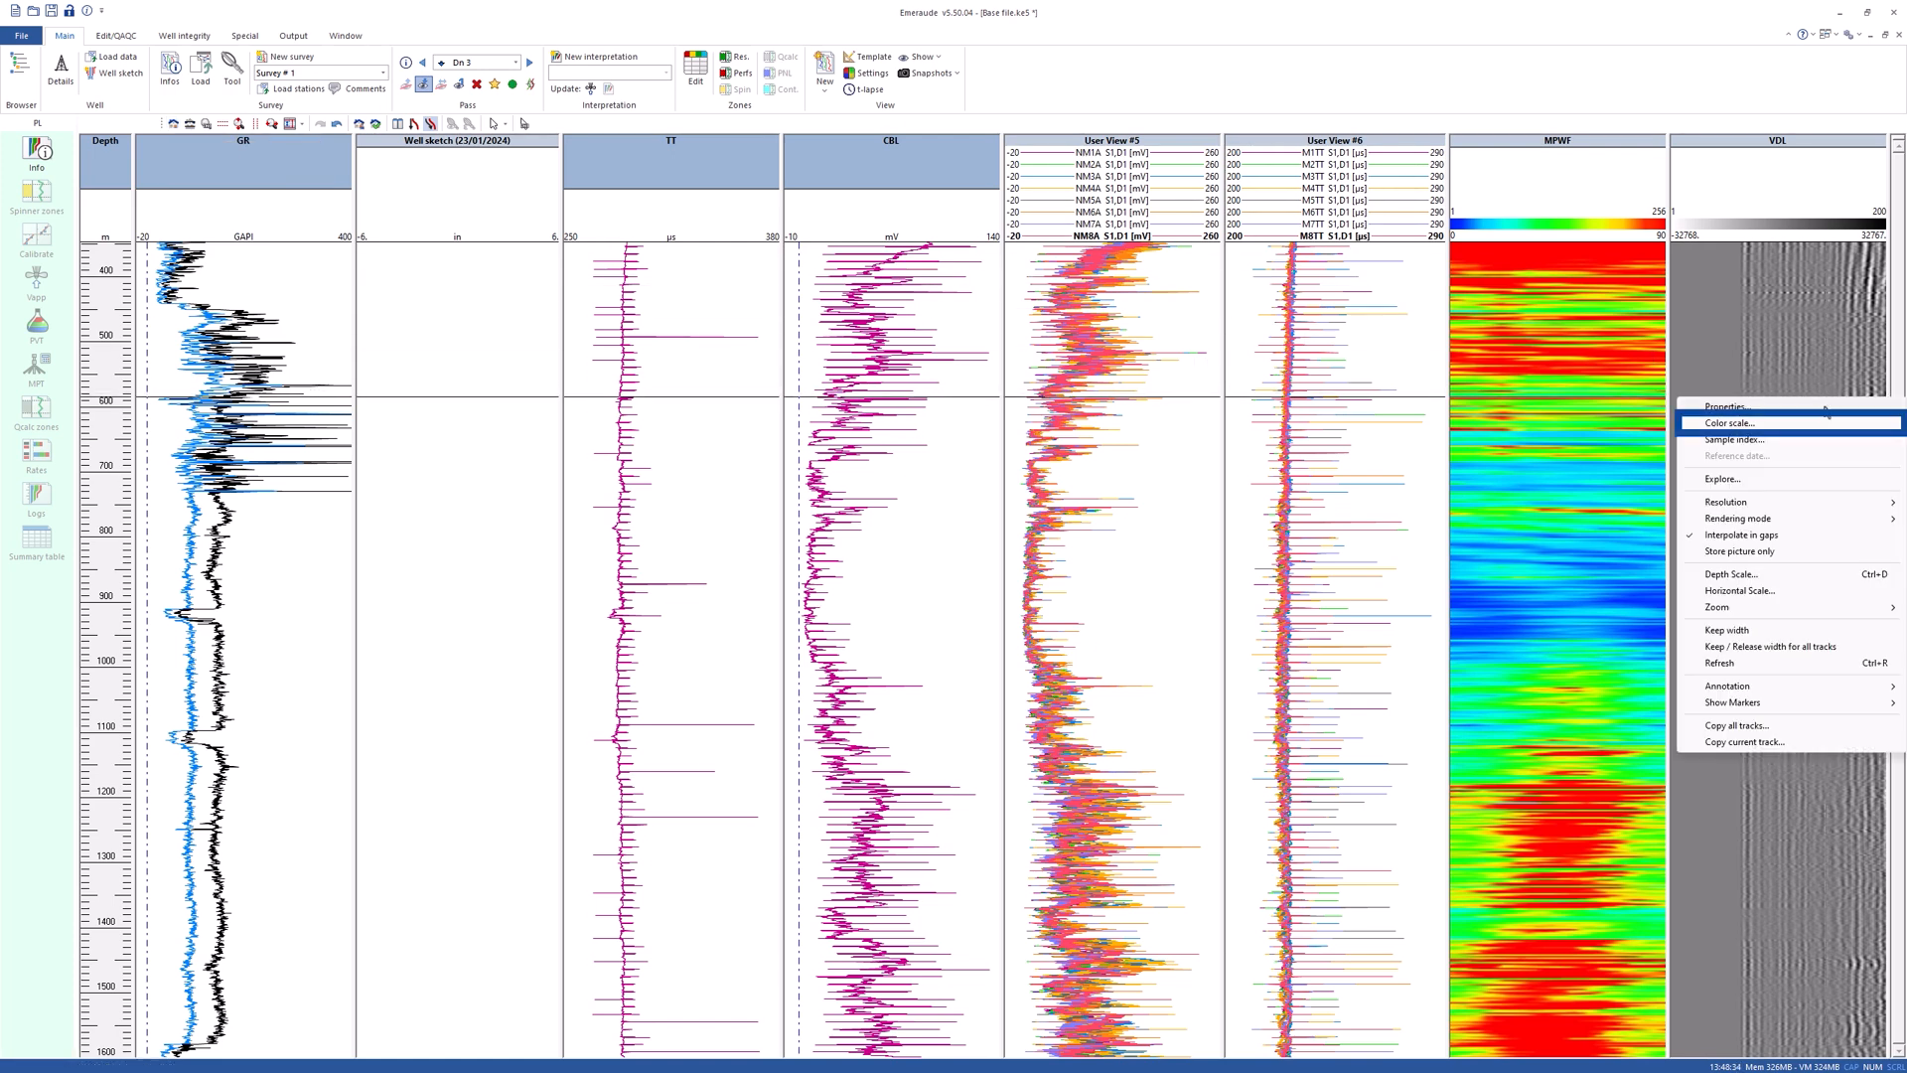
click(1828, 421)
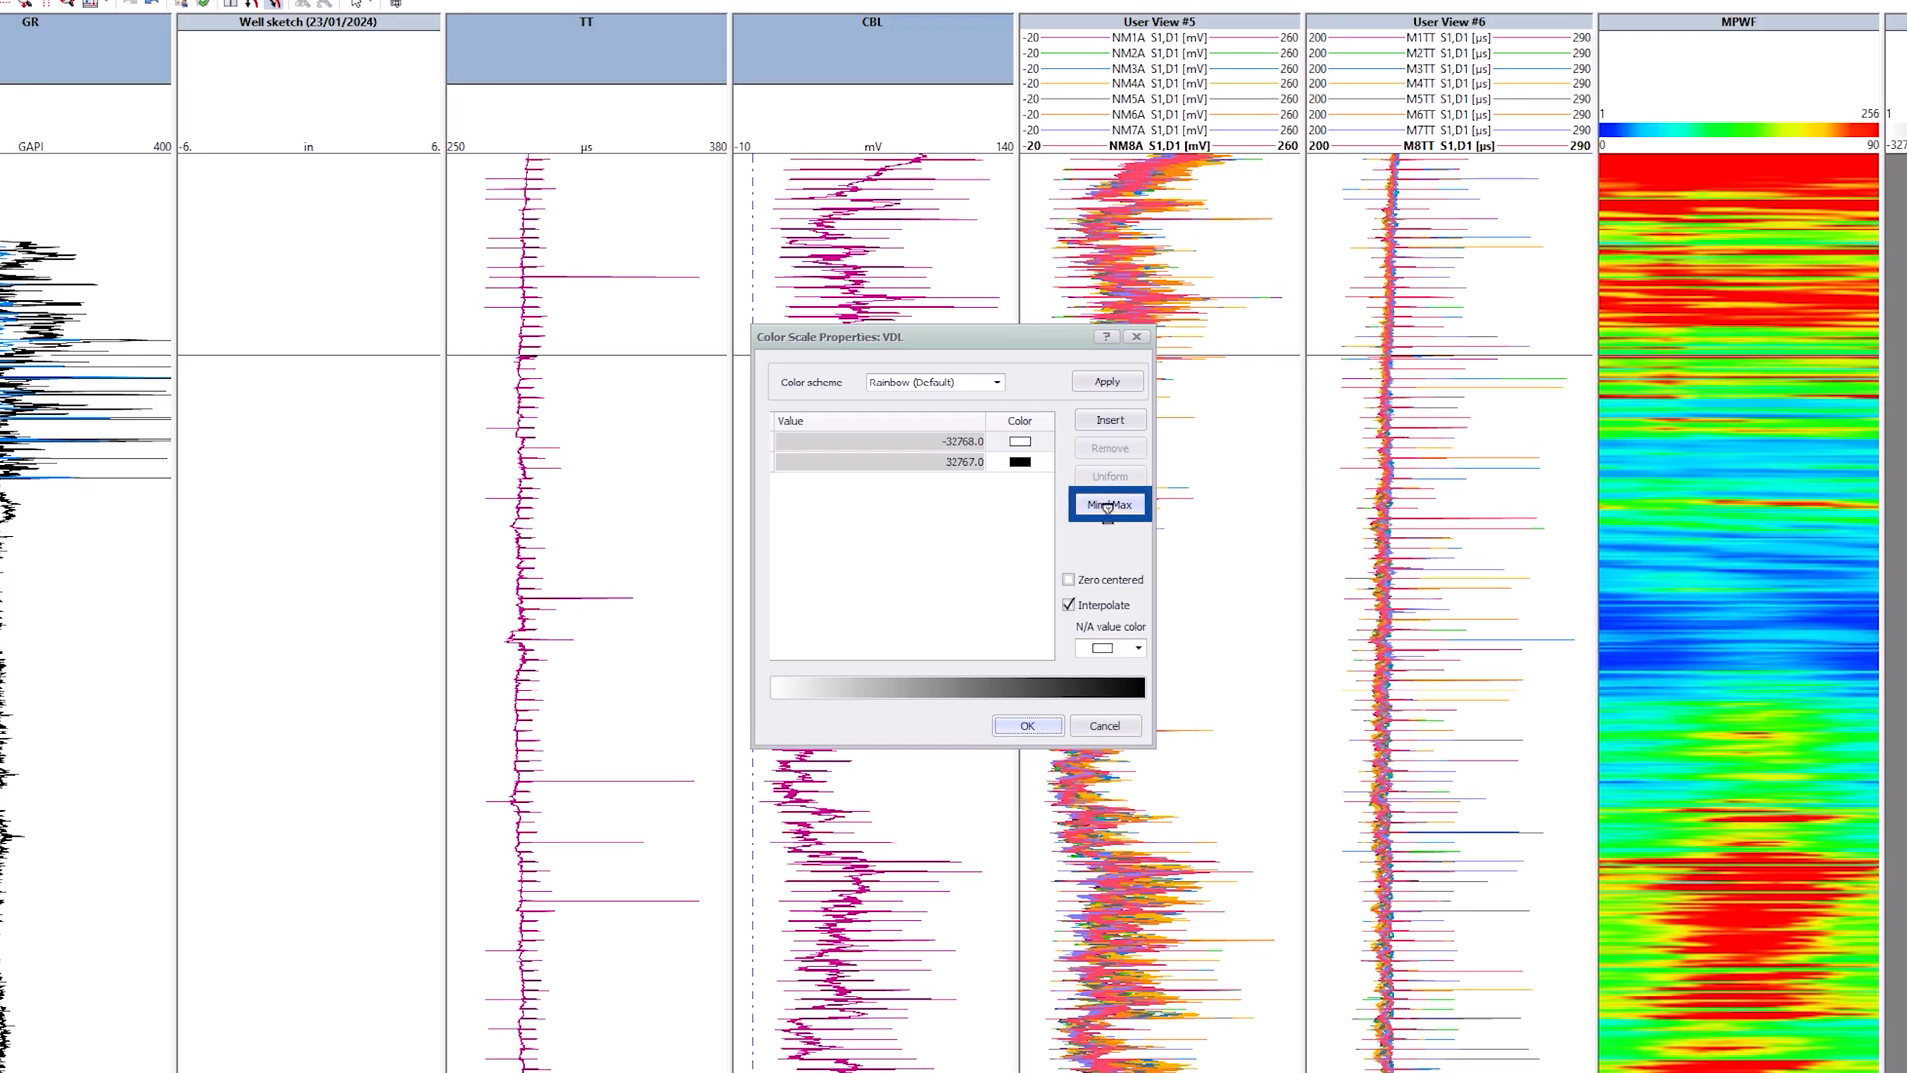
click(1108, 507)
text(0)
double_click(902, 550)
text(5000)
click(993, 586)
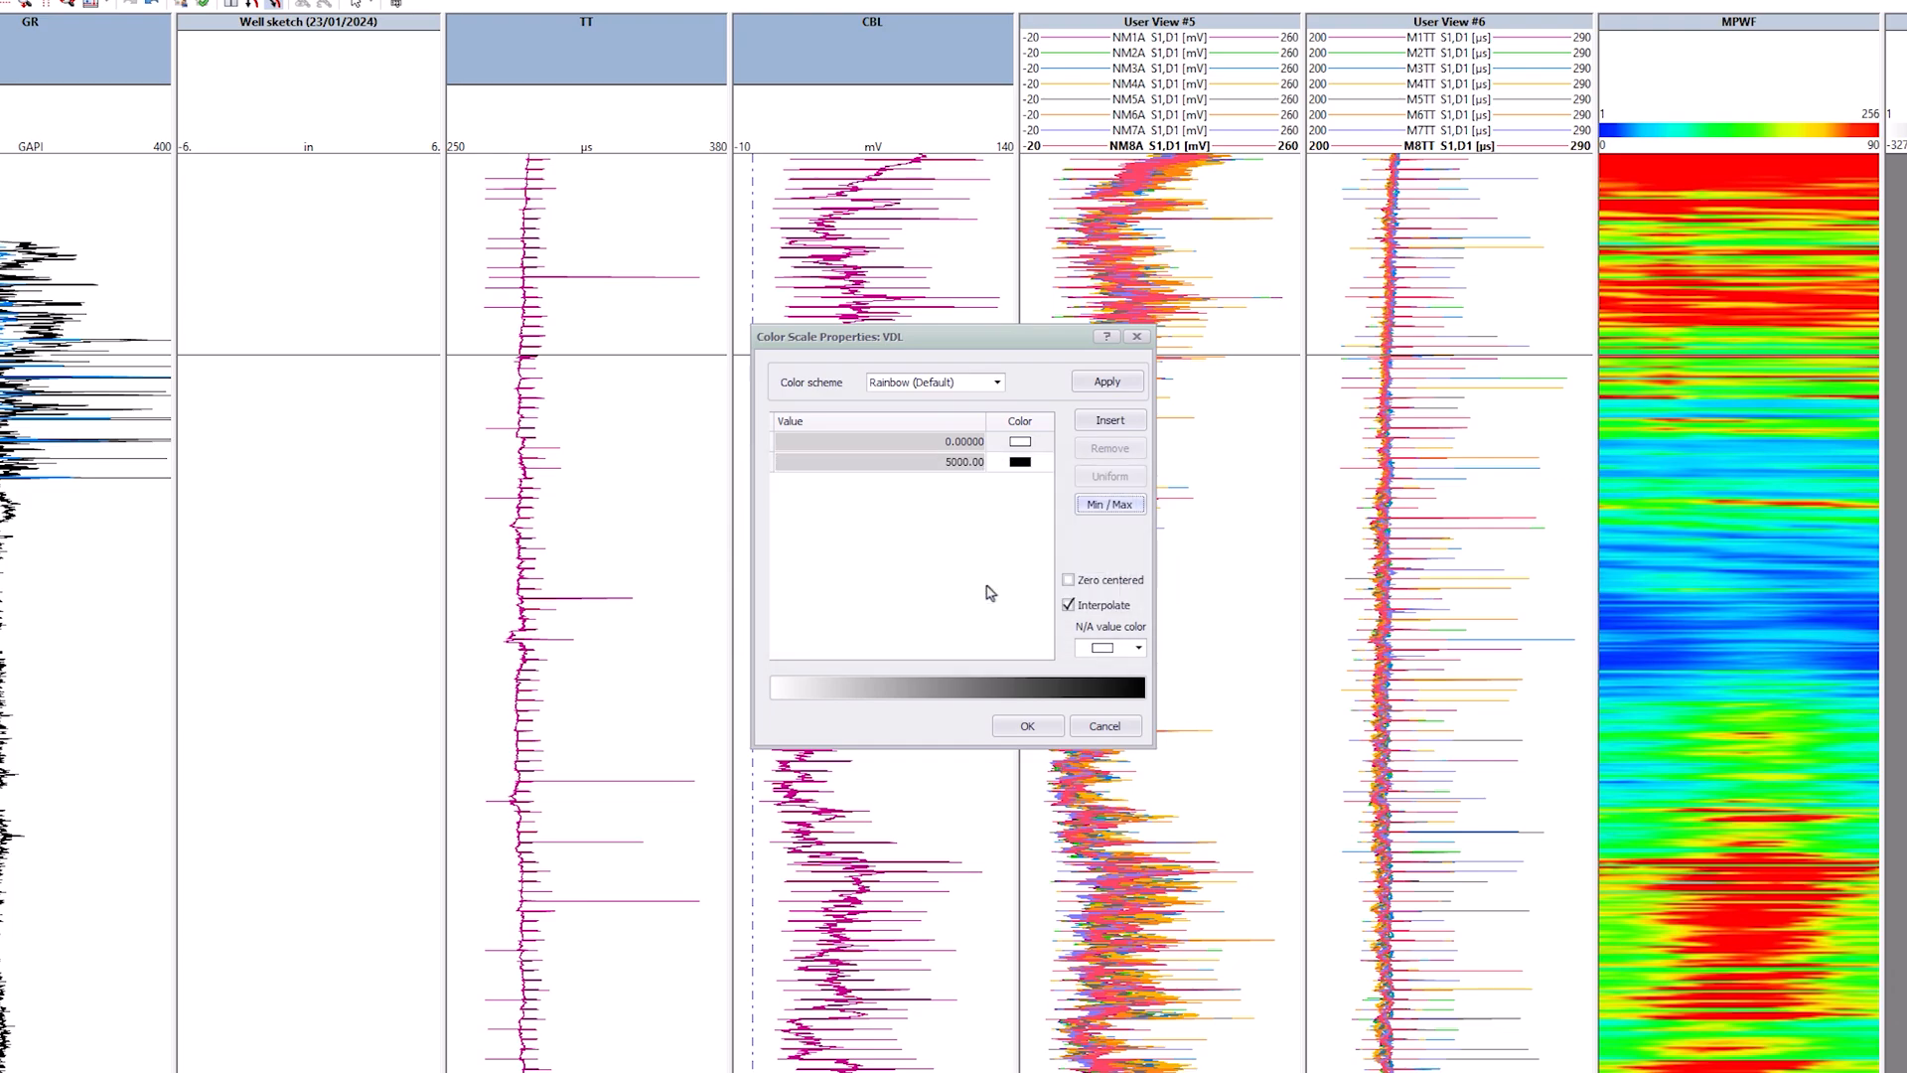
click(1027, 725)
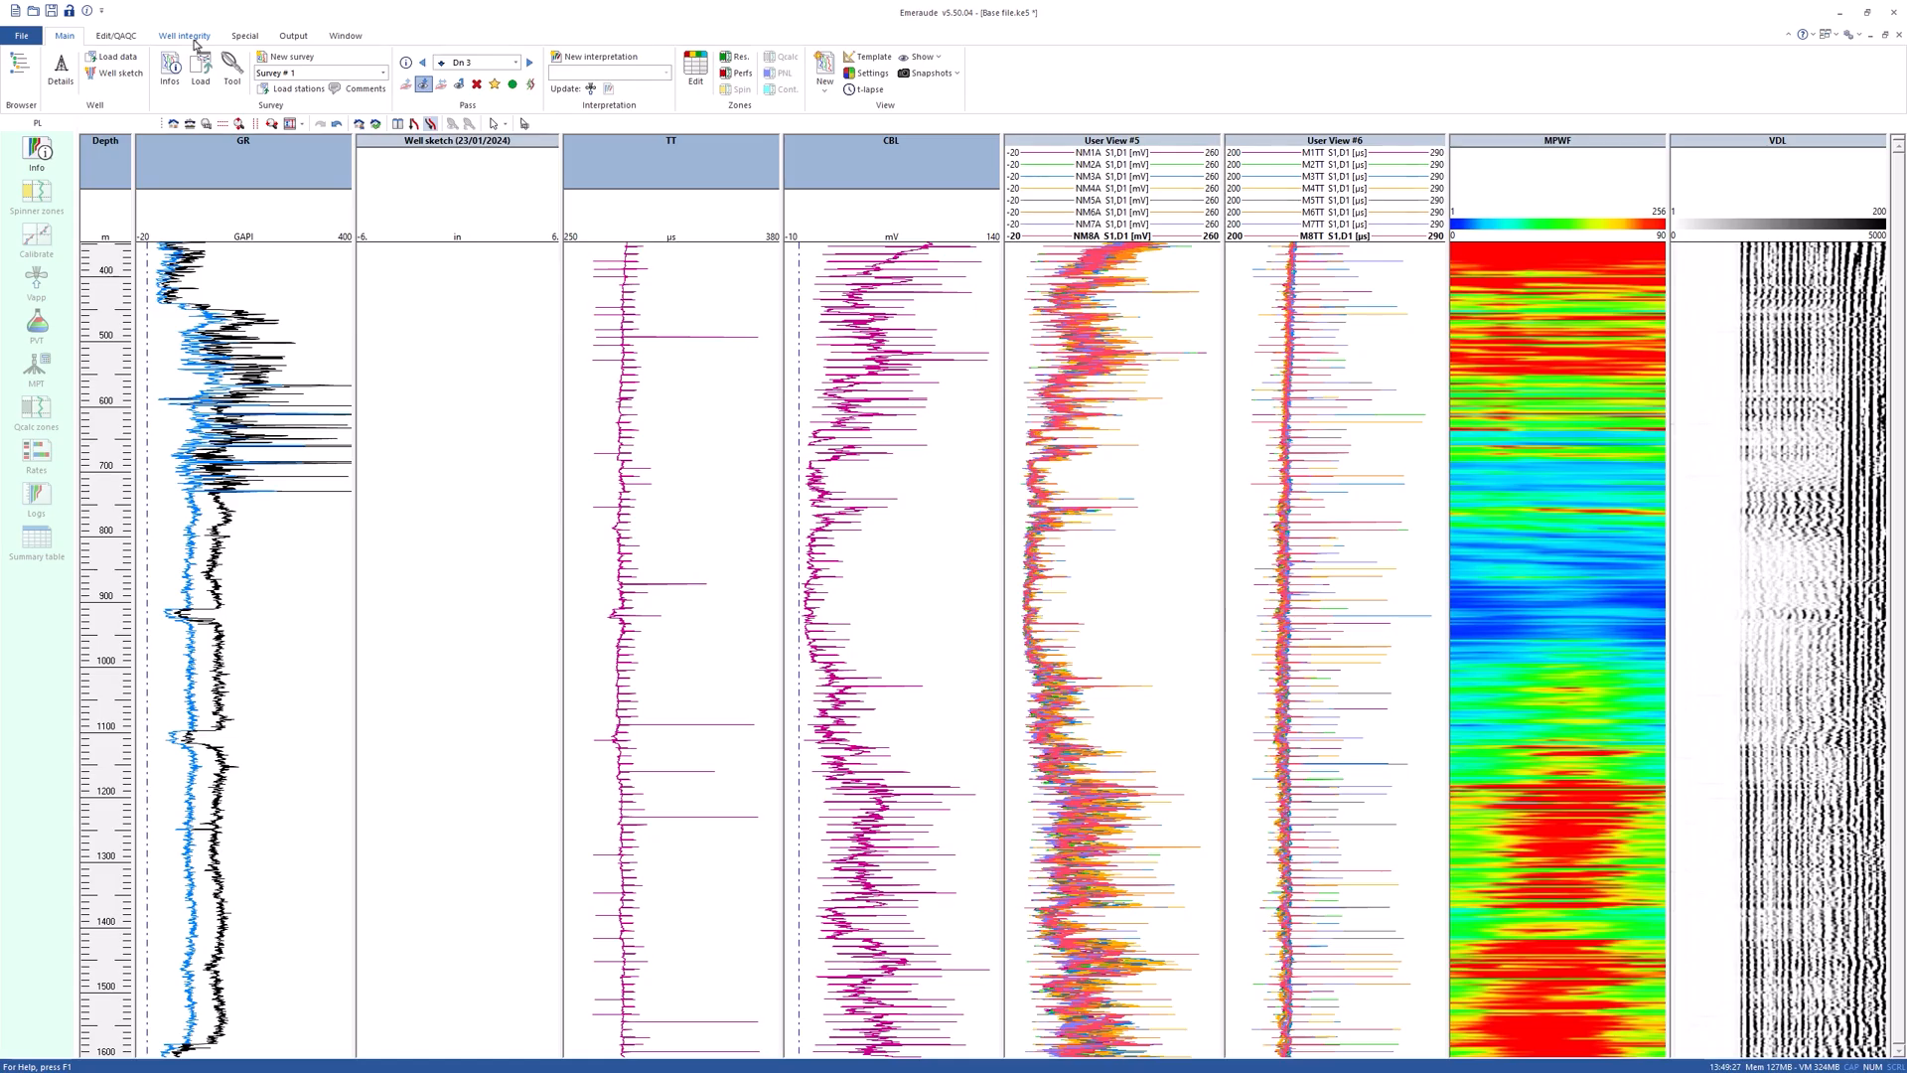
- Show the free pipe and 100% bonded voltage levels on the CBL track for the Bond Index and Attenuation calculation
click(241, 45)
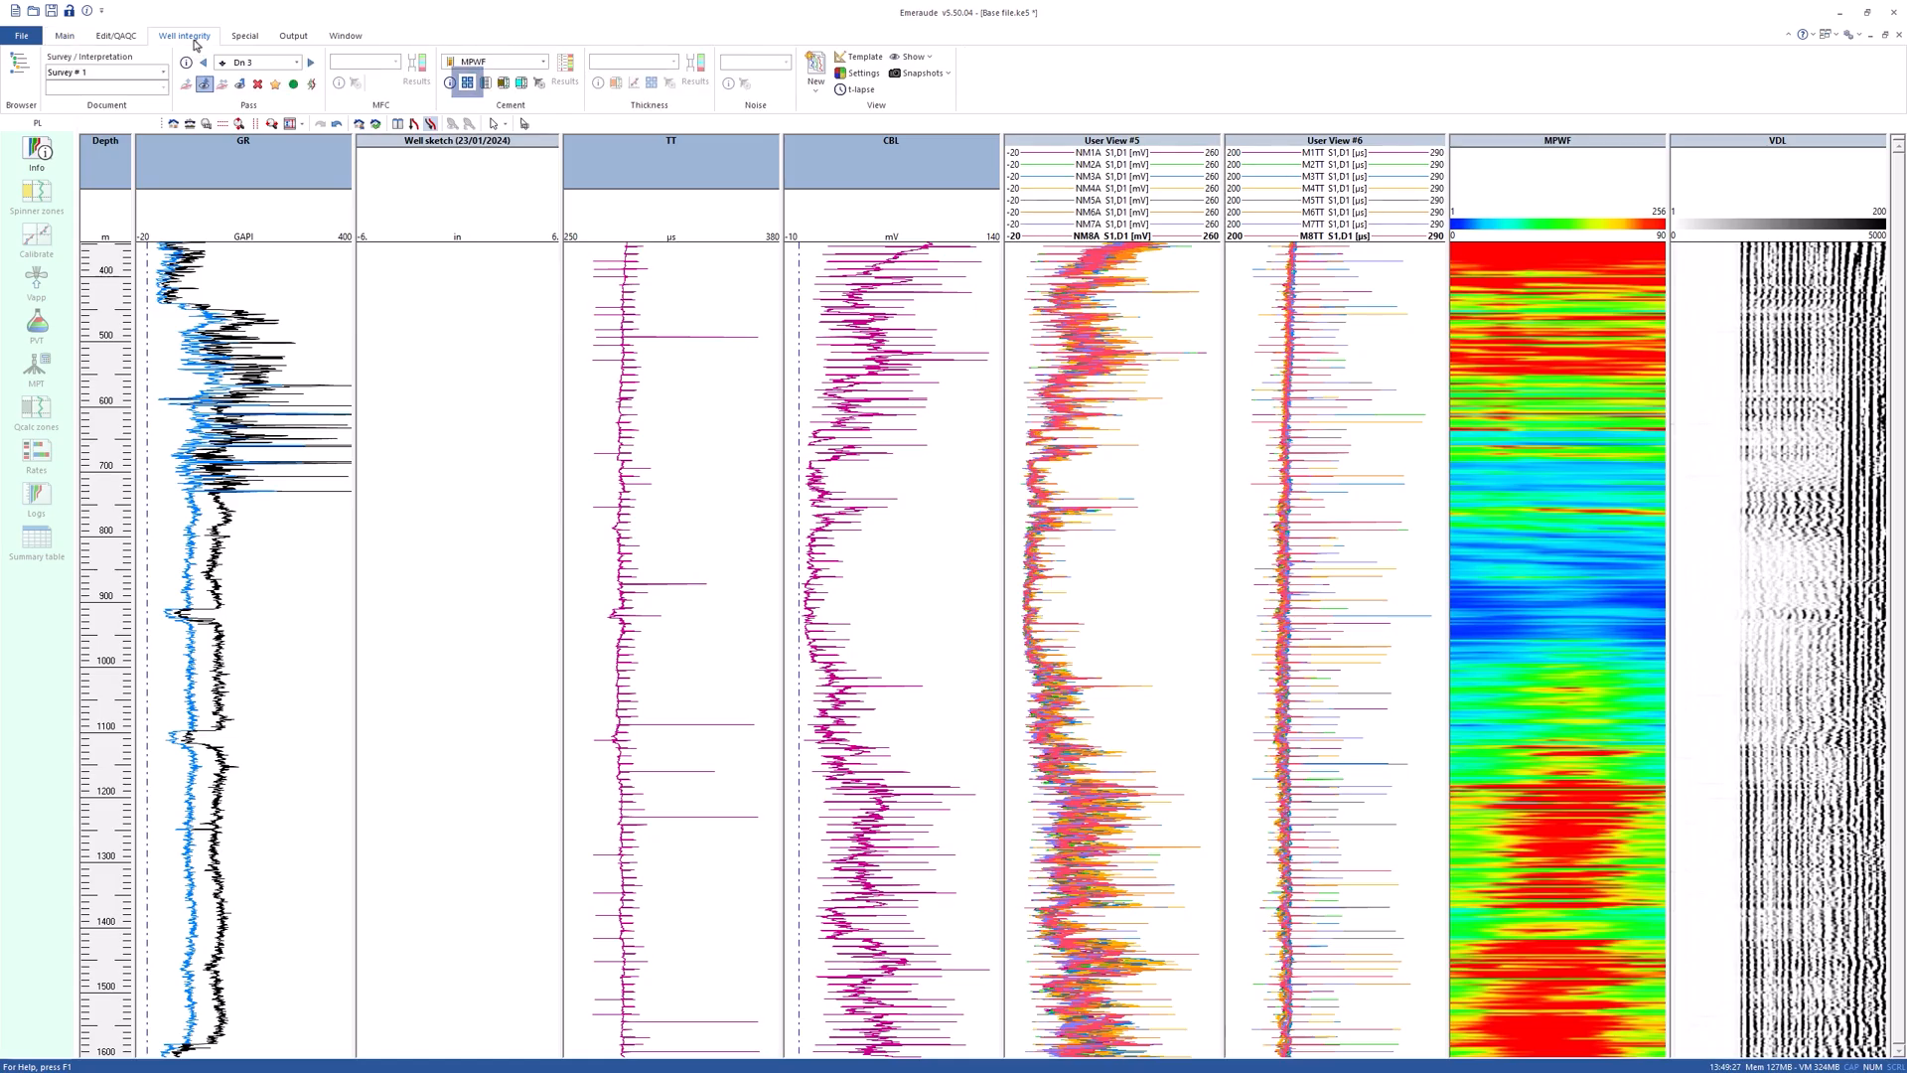
click(468, 82)
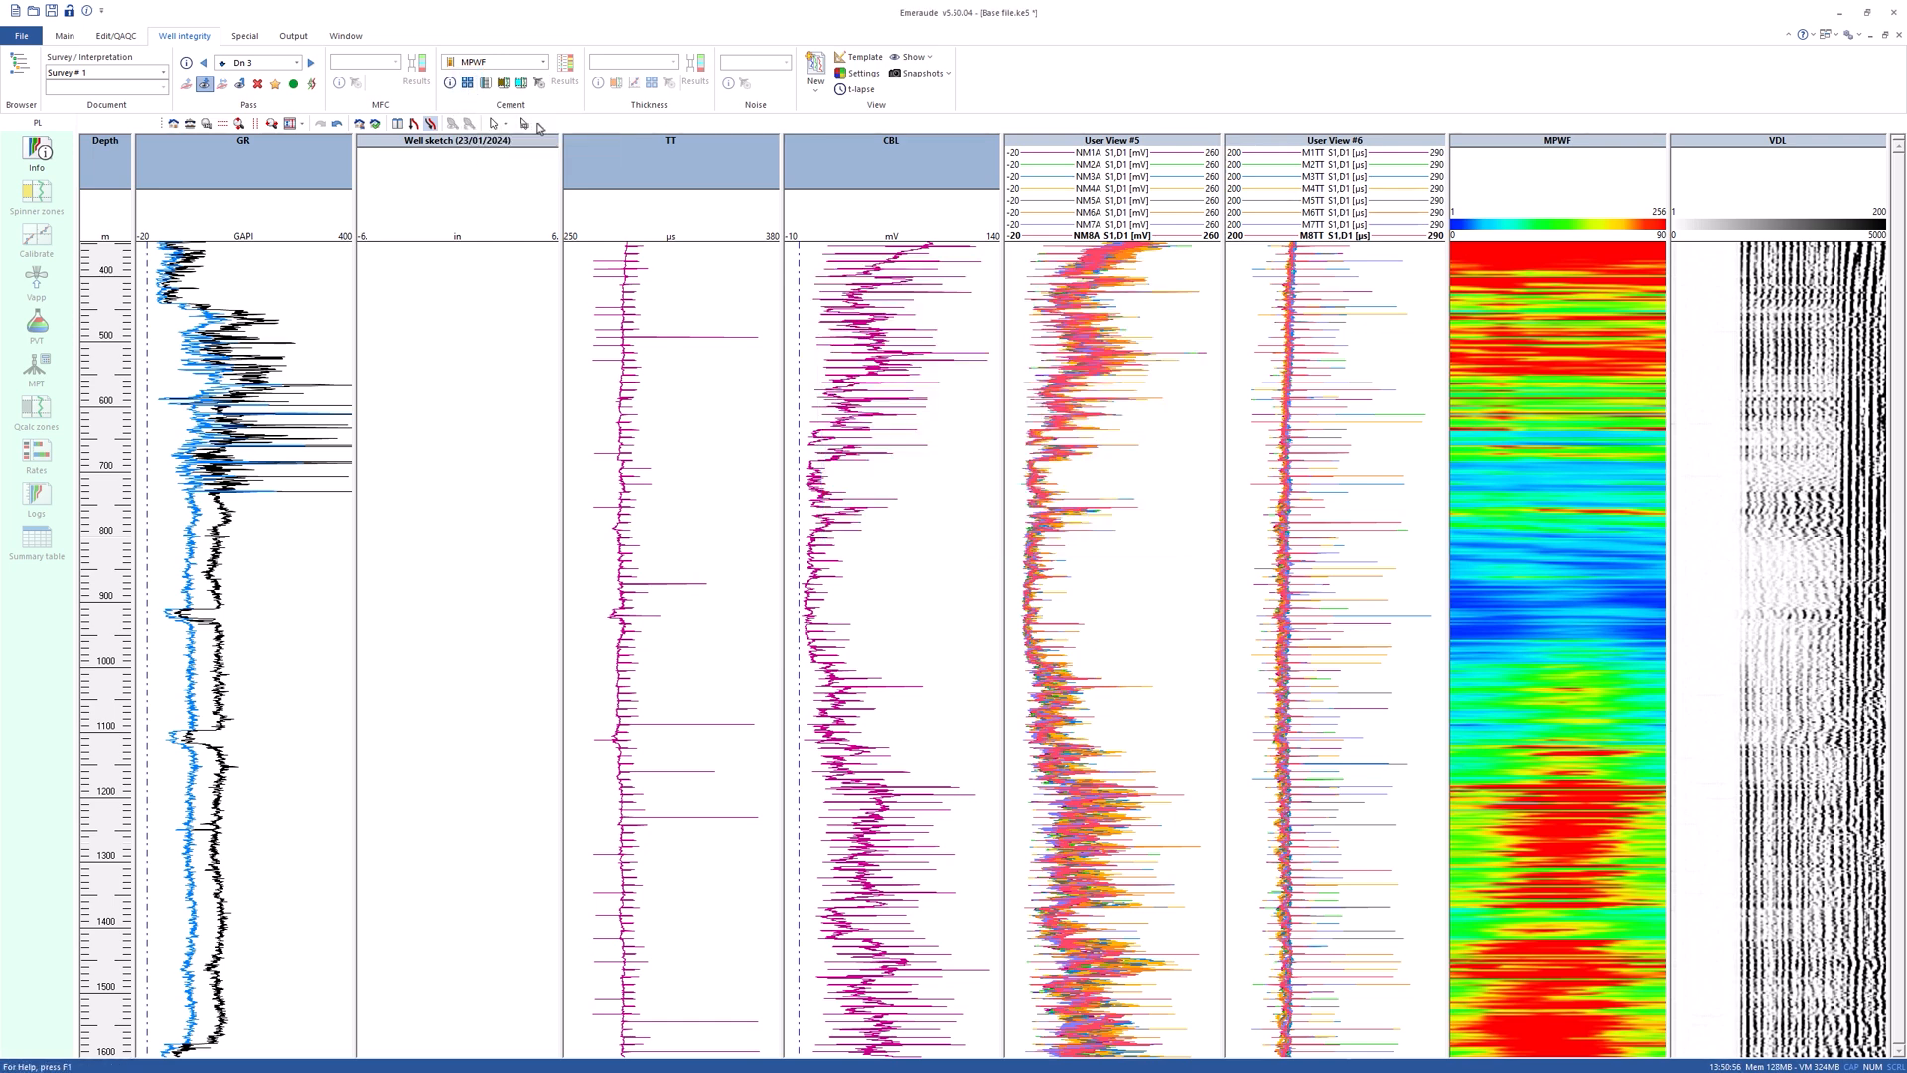
right_click(882, 452)
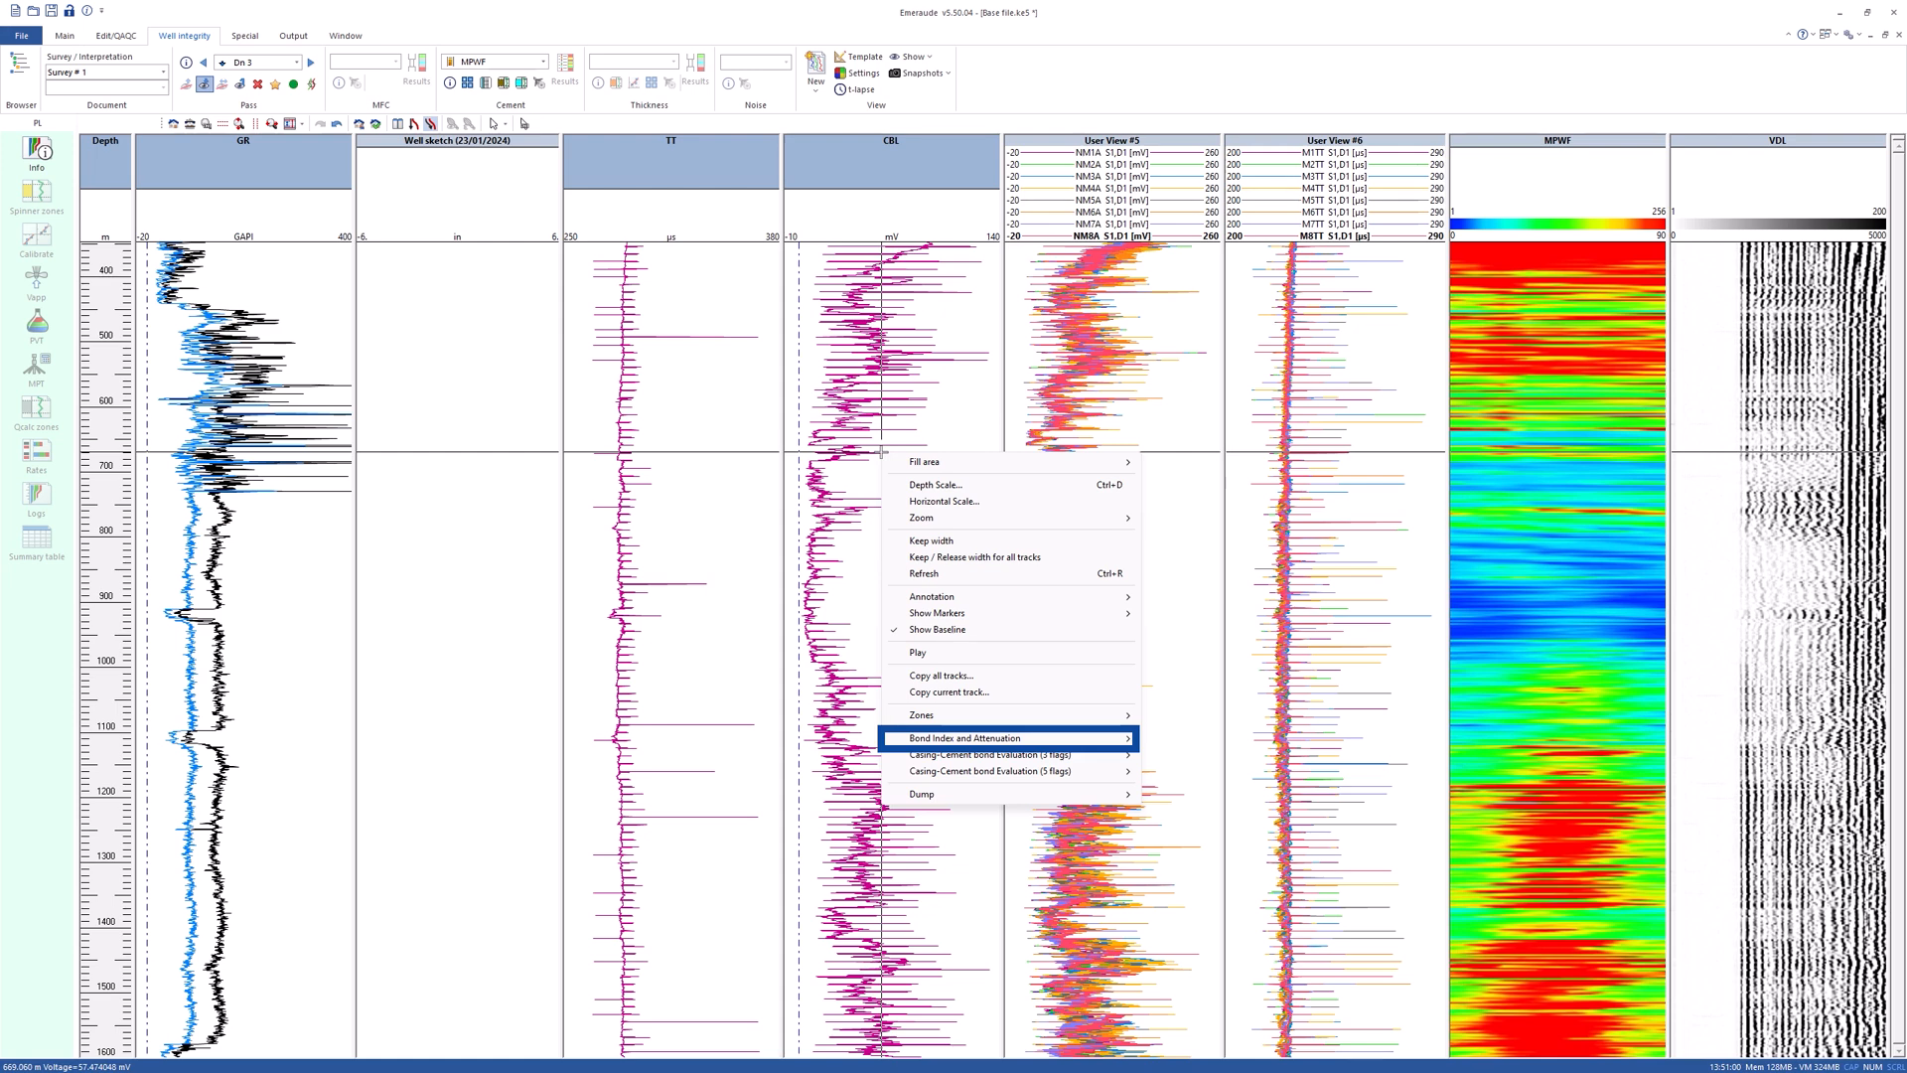
mouse_move(906, 745)
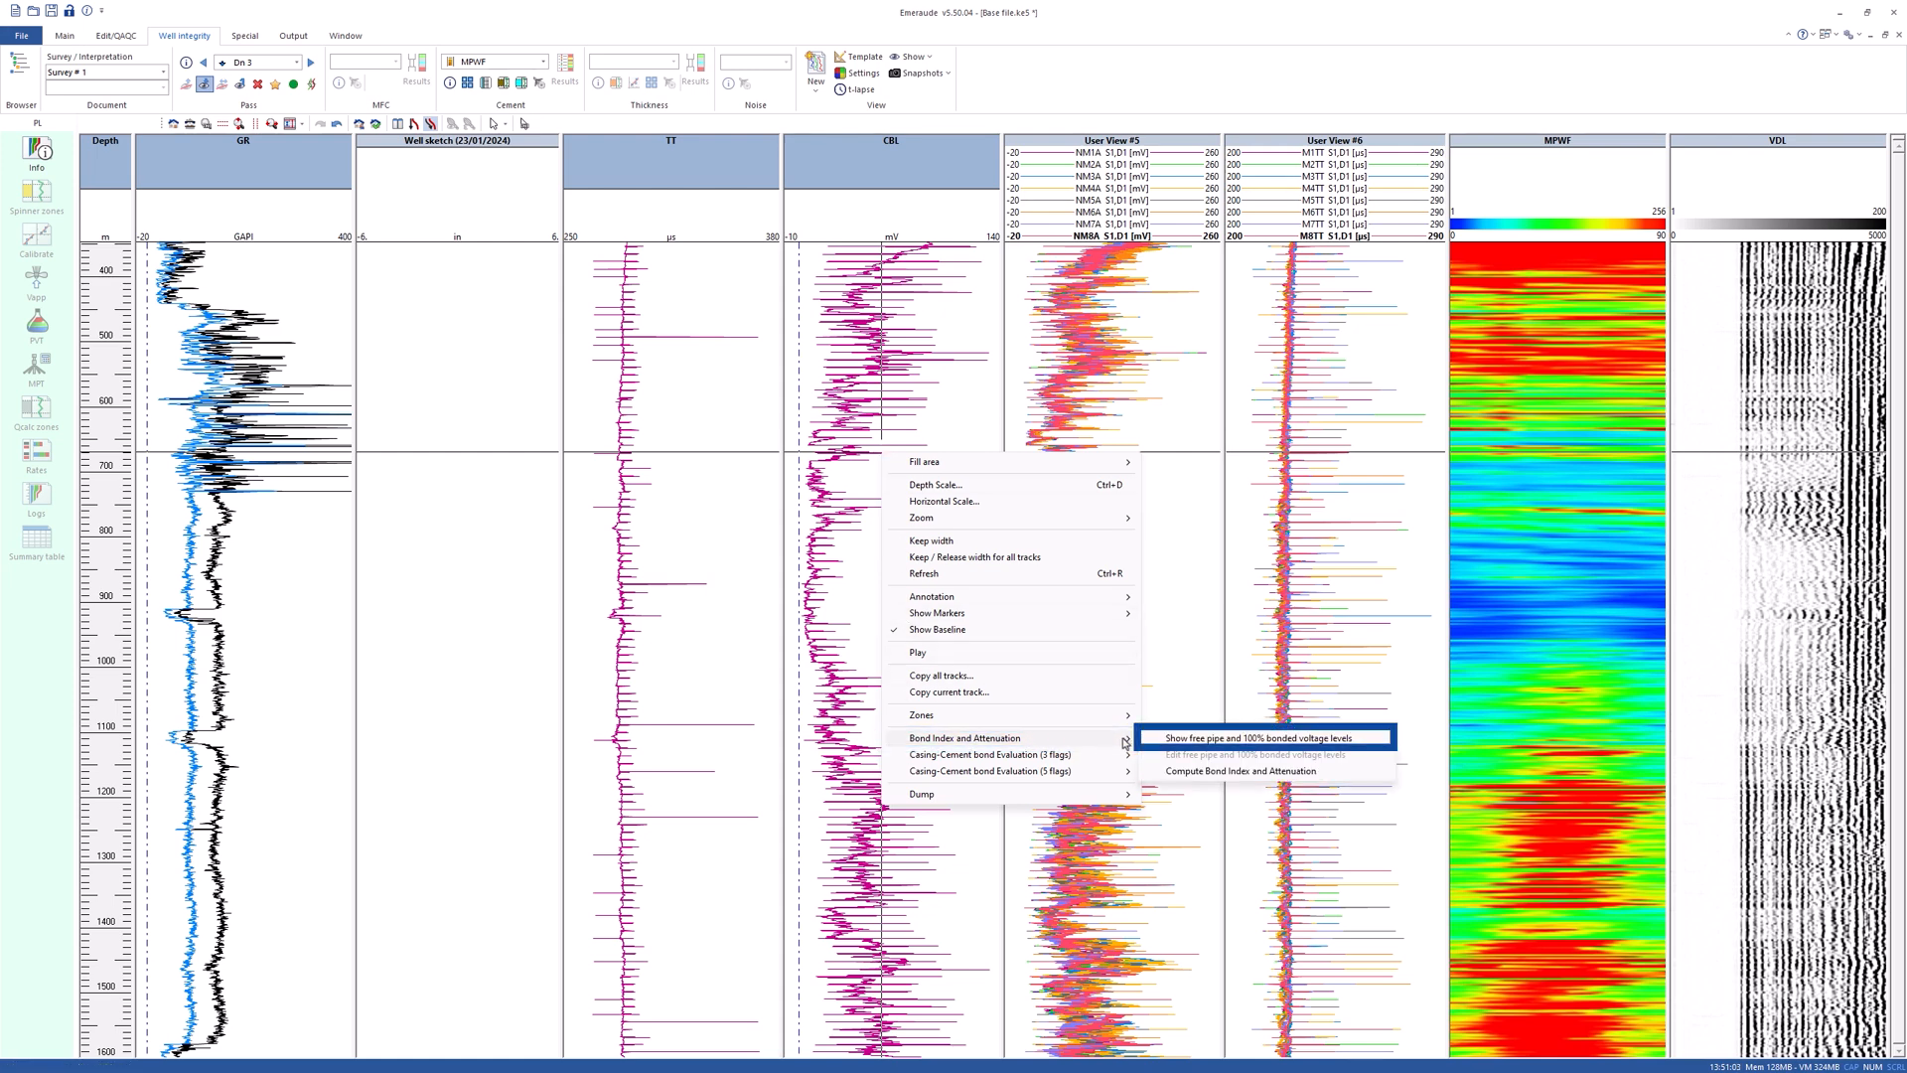
click(1370, 743)
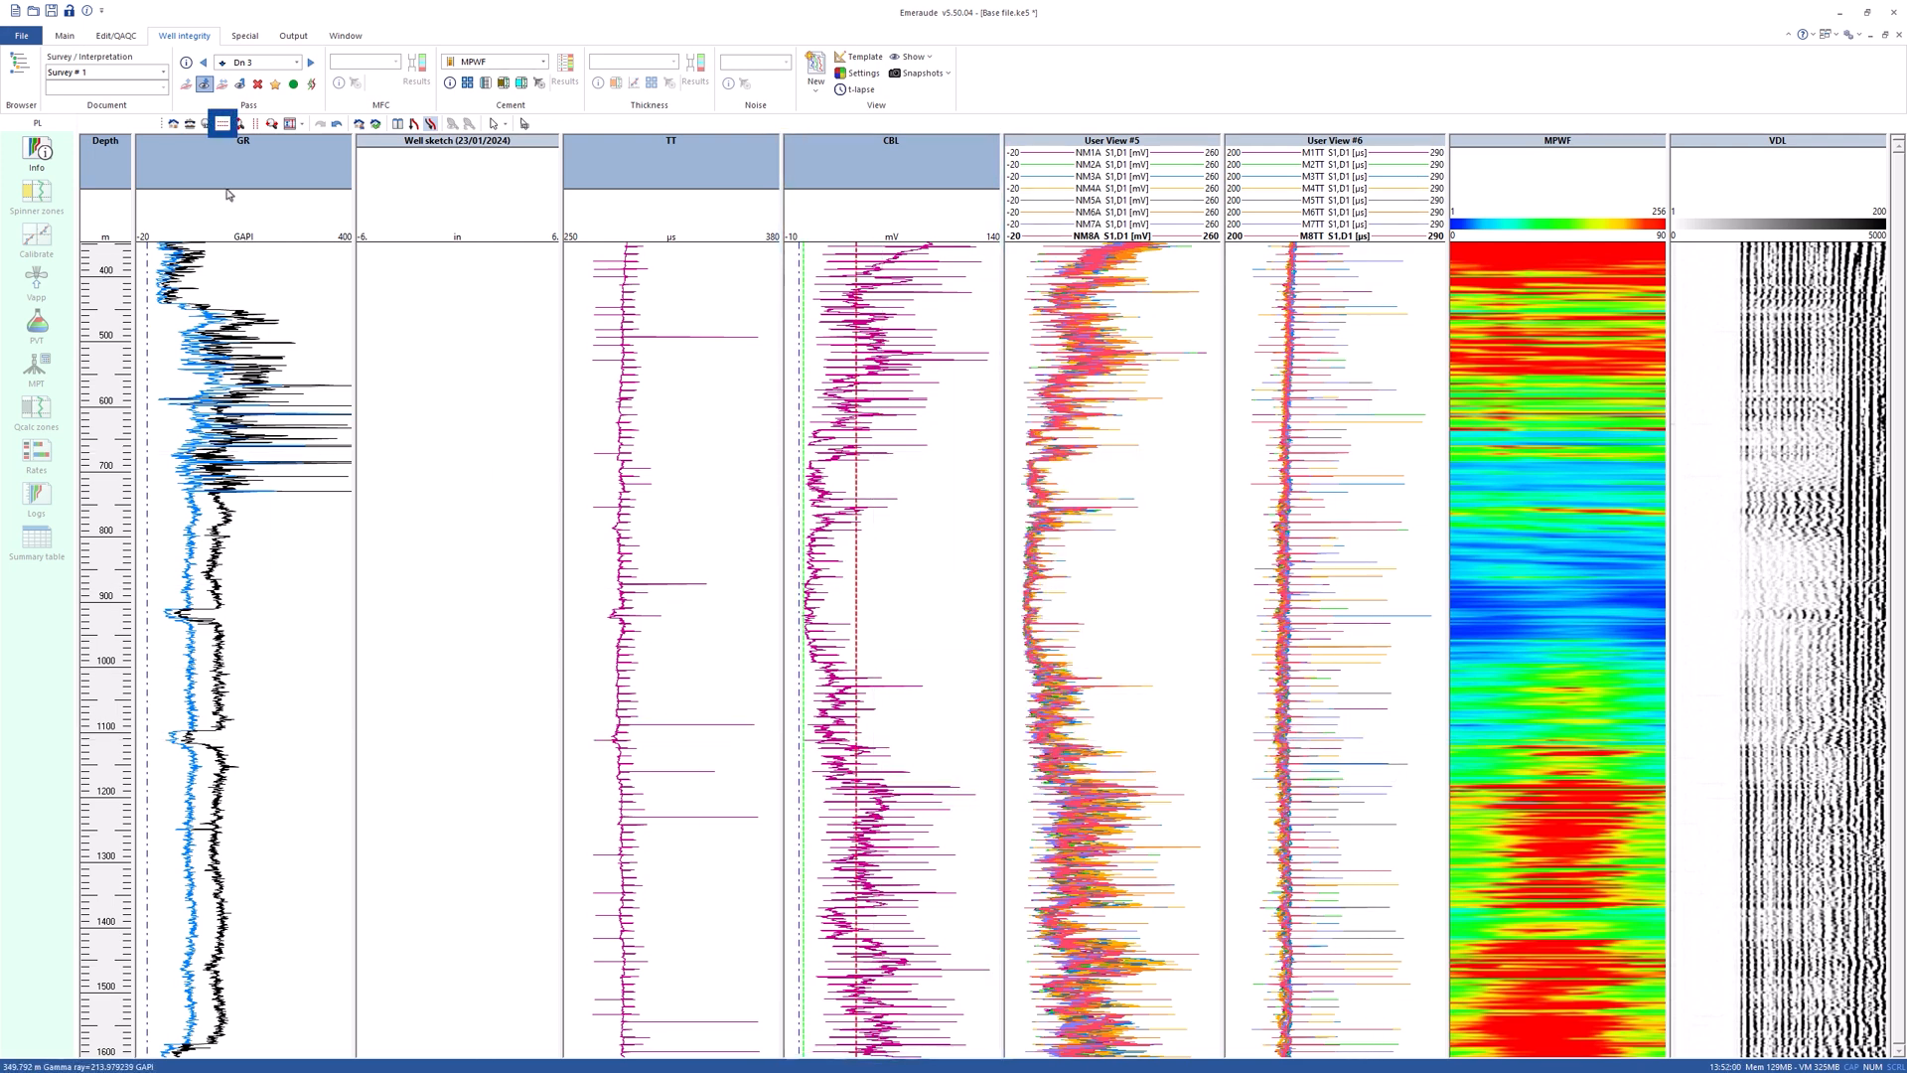
- Edit the levels on the CBL track, placing free pipe at about 57 mV and 100% bonded at about 6.6 mV
click(222, 125)
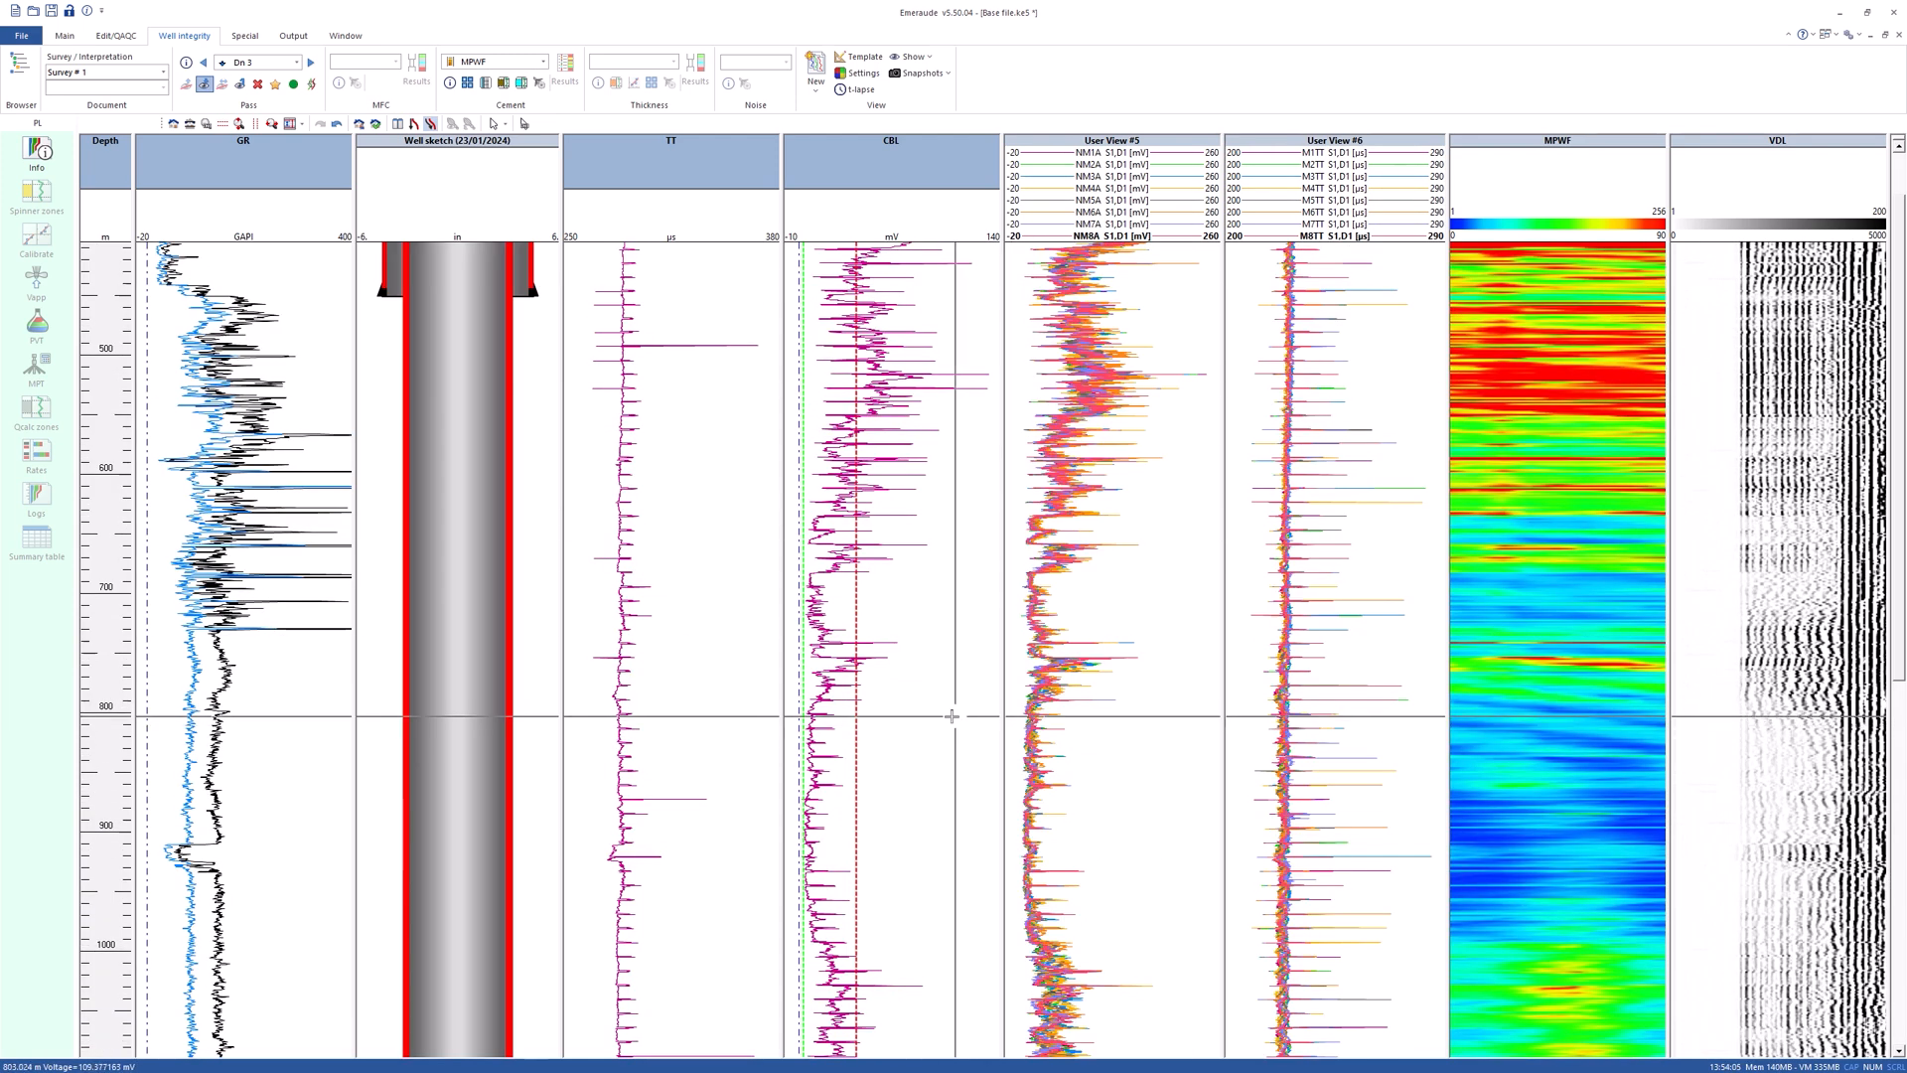
right_click(889, 715)
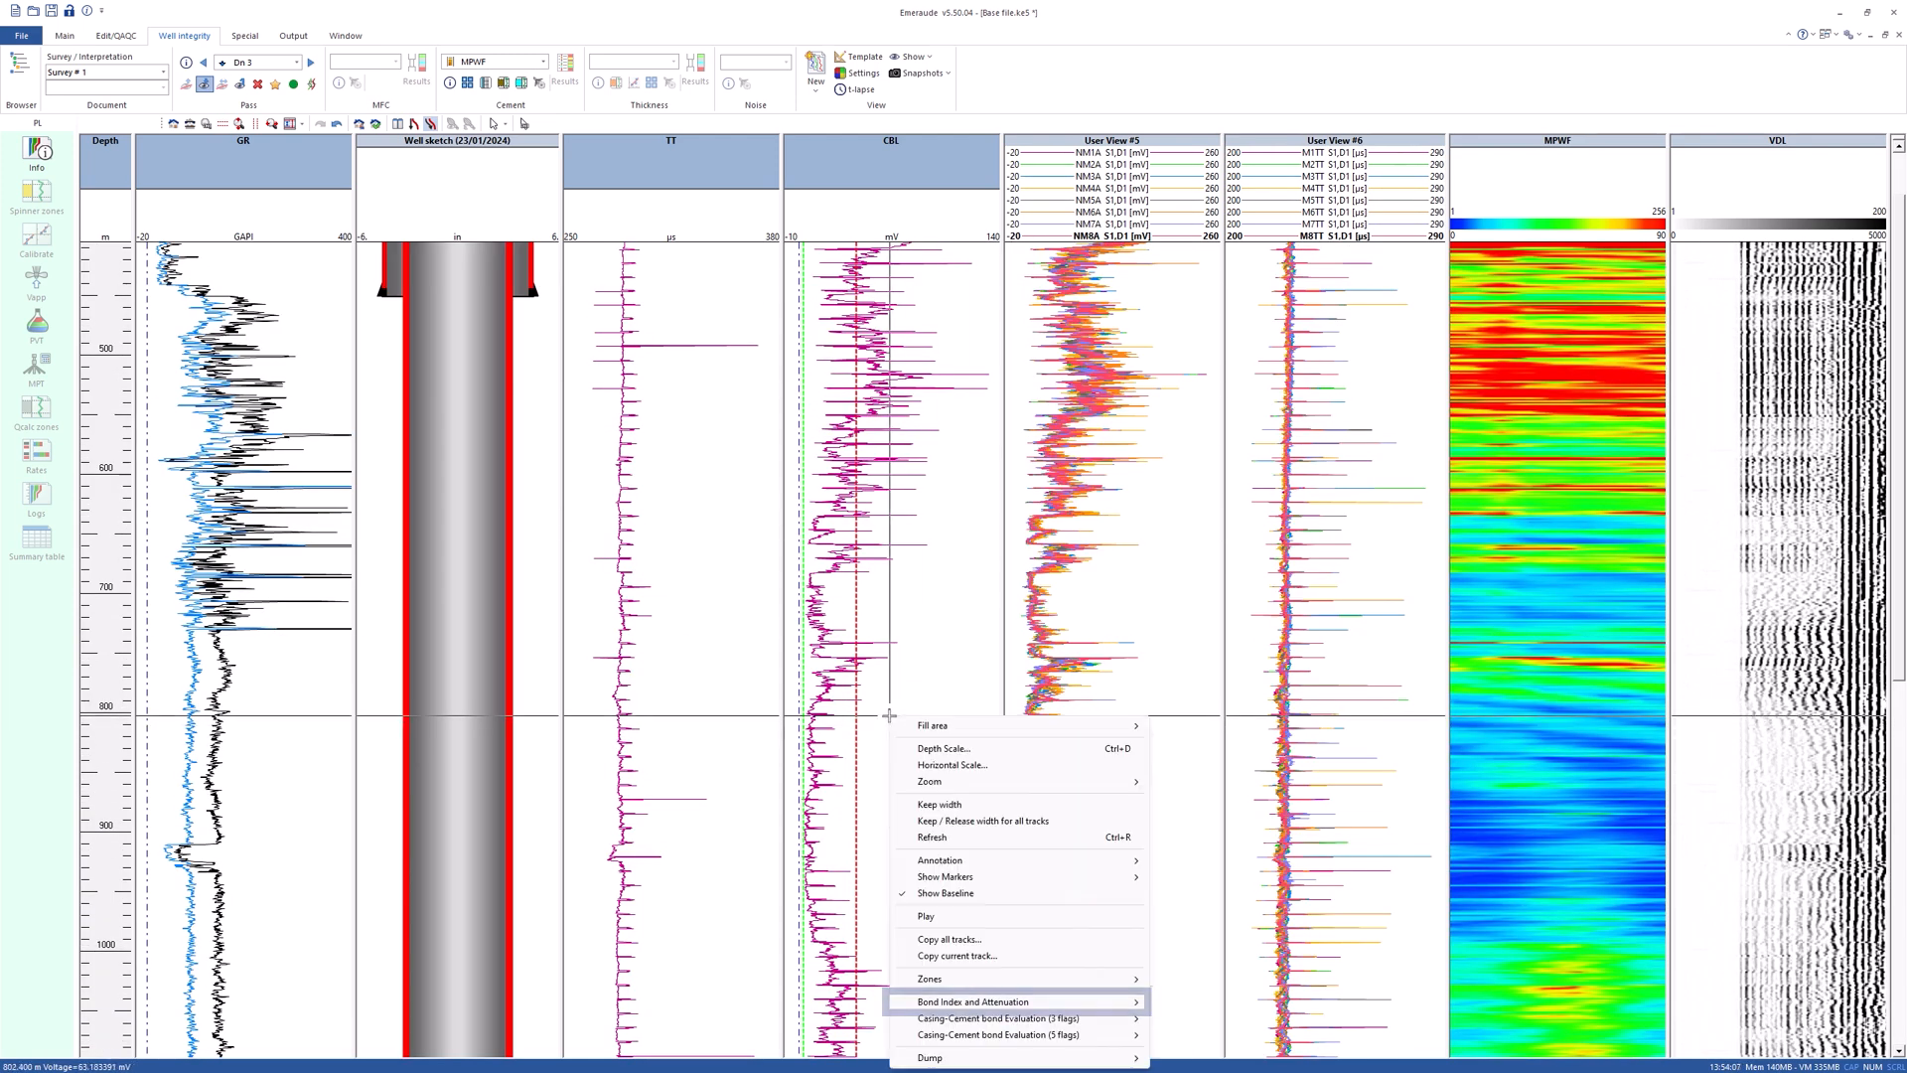
click(974, 1003)
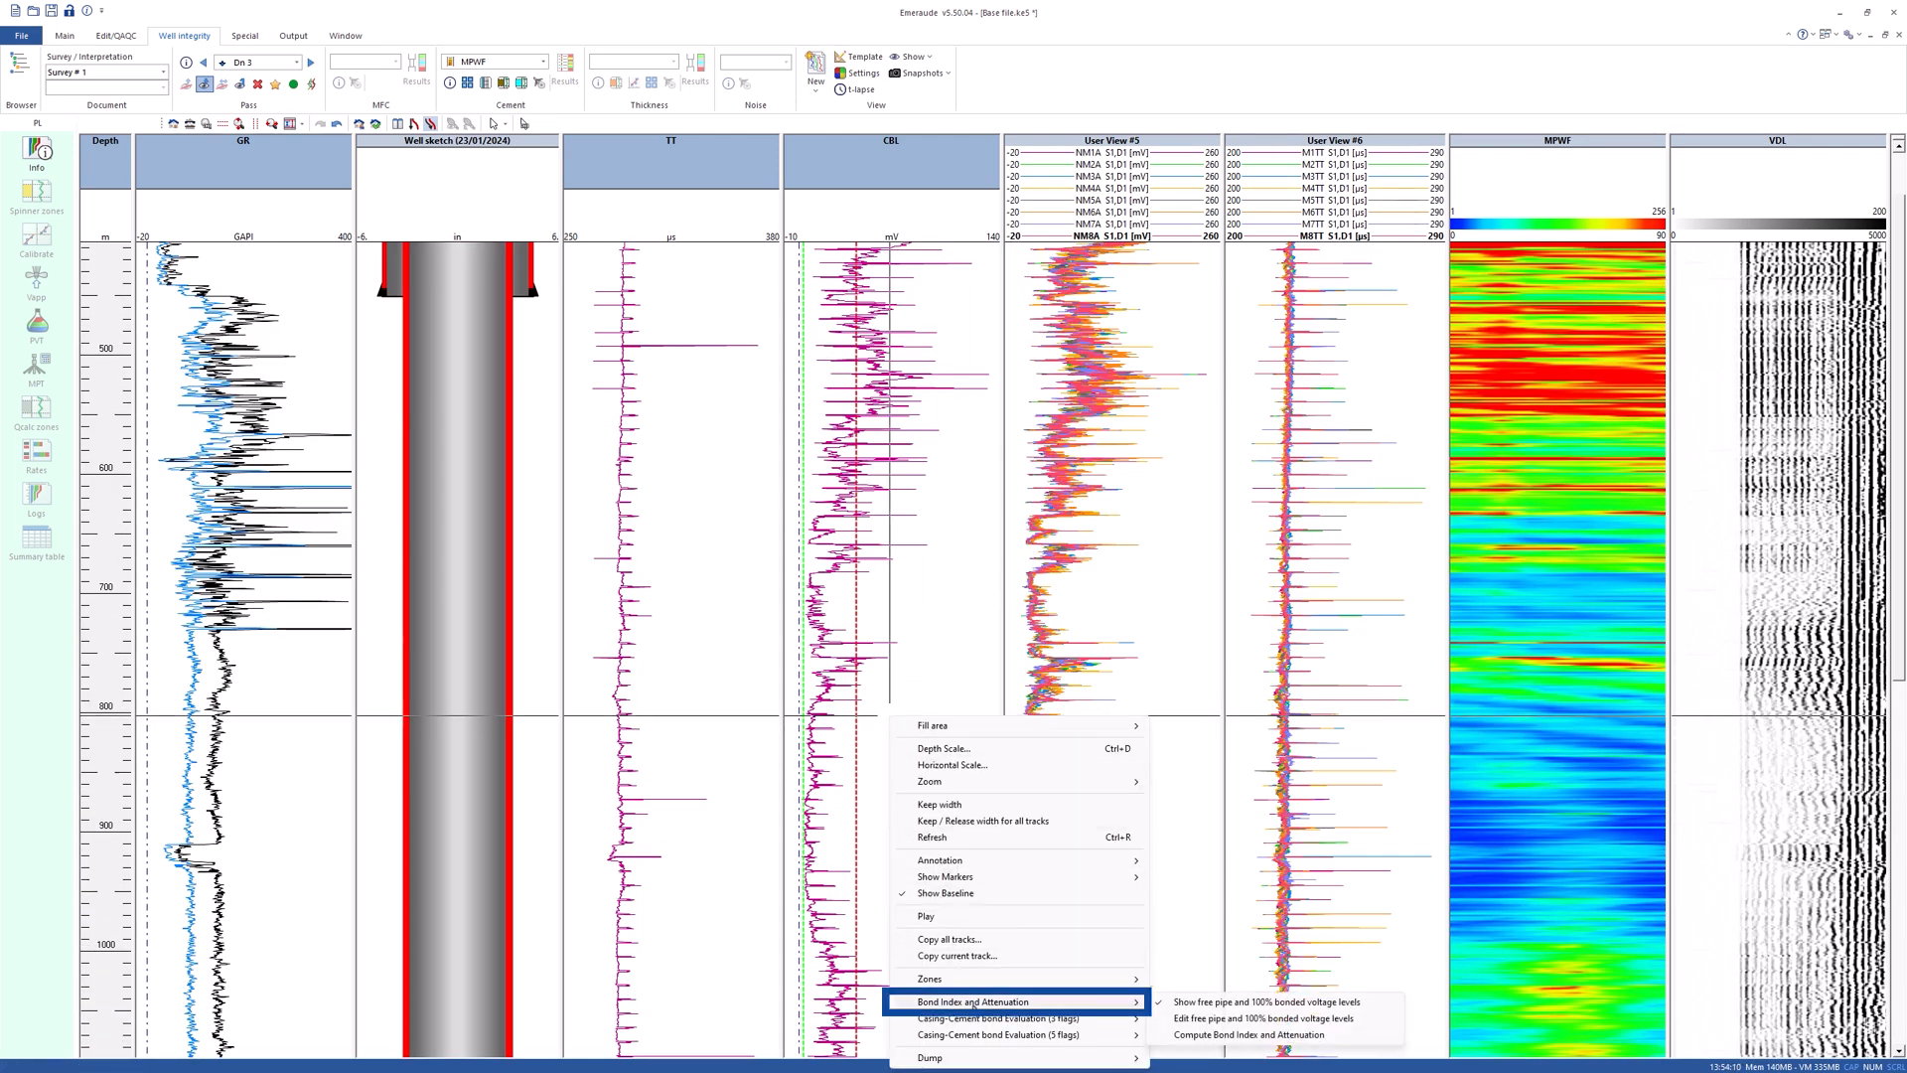
click(1358, 1020)
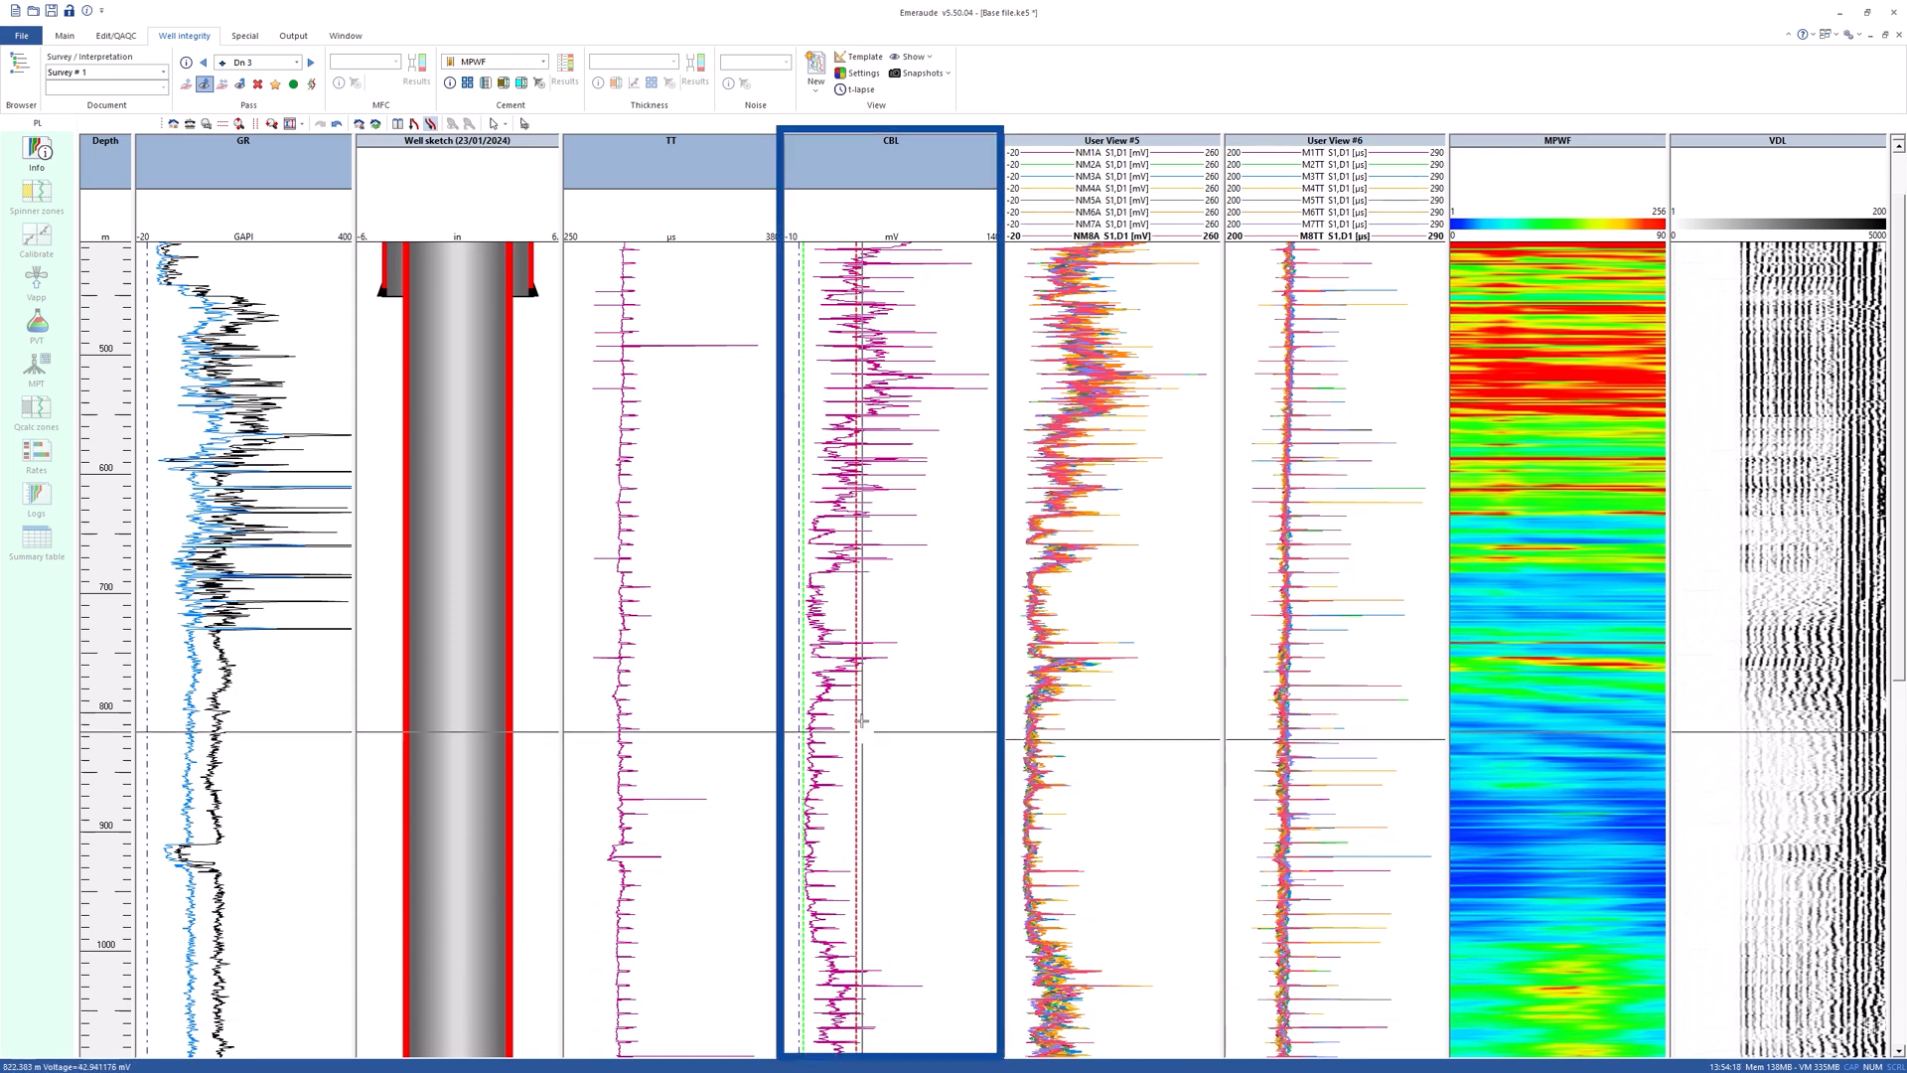
mouse_move(858, 387)
mouse_down()
mouse_move(888, 388)
mouse_move(807, 394)
mouse_up()
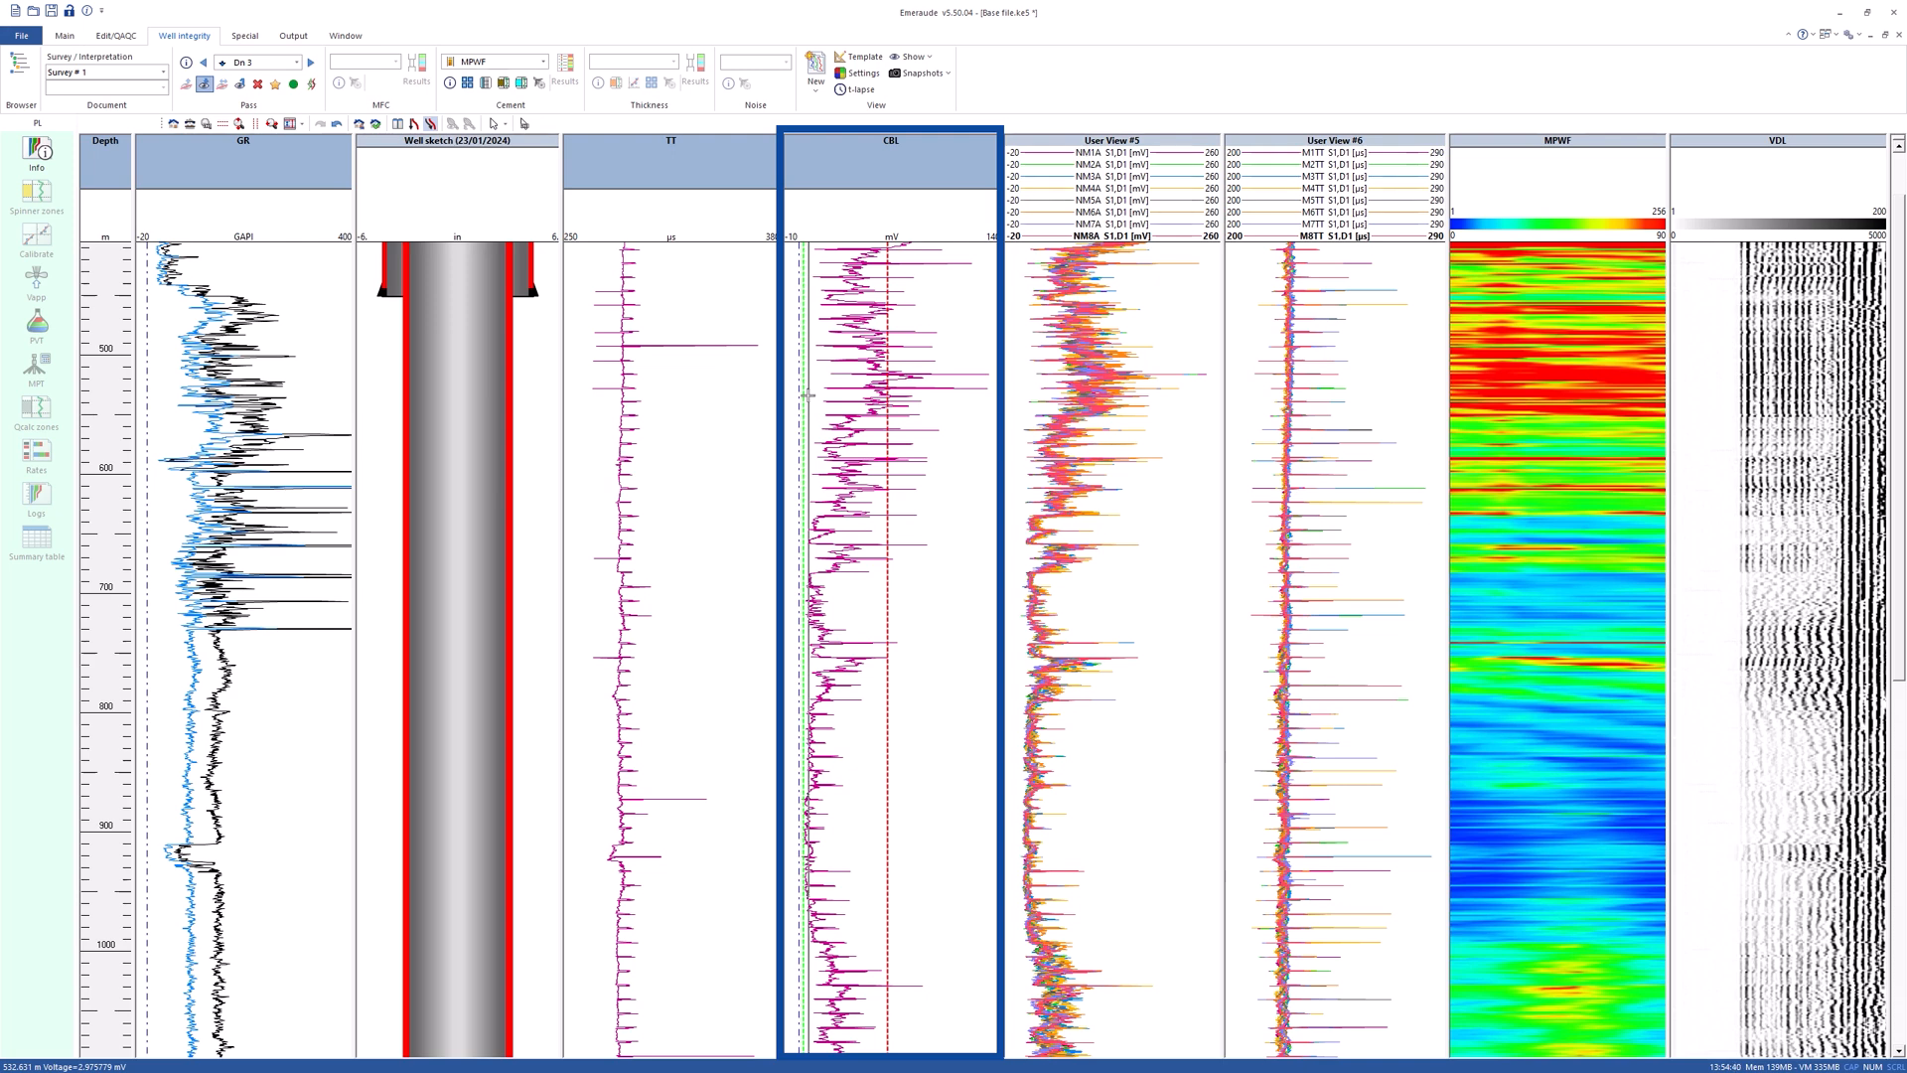
drag(807, 395, 808, 396)
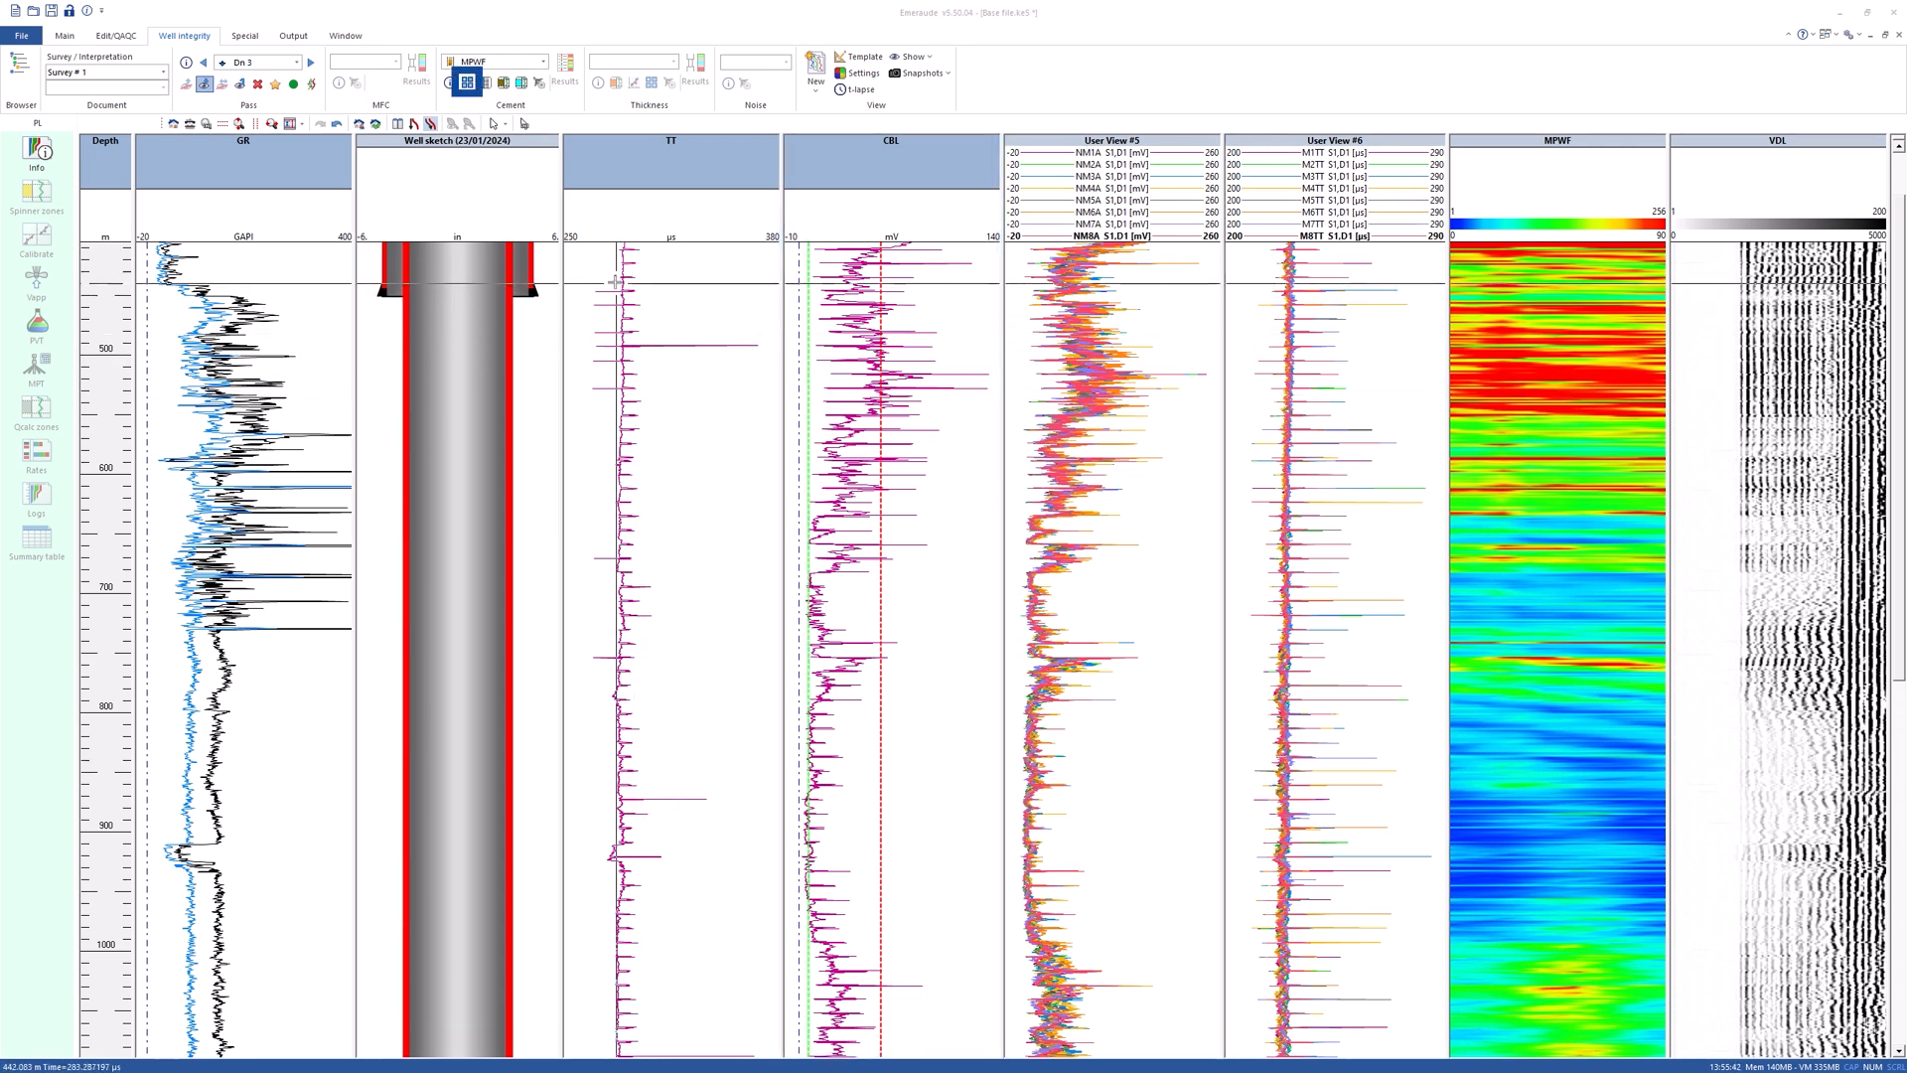
- Compute the Bond Index and Attenuation from CBL with free pipe and transmitter amplitude both set to 62.2 mV
click(466, 81)
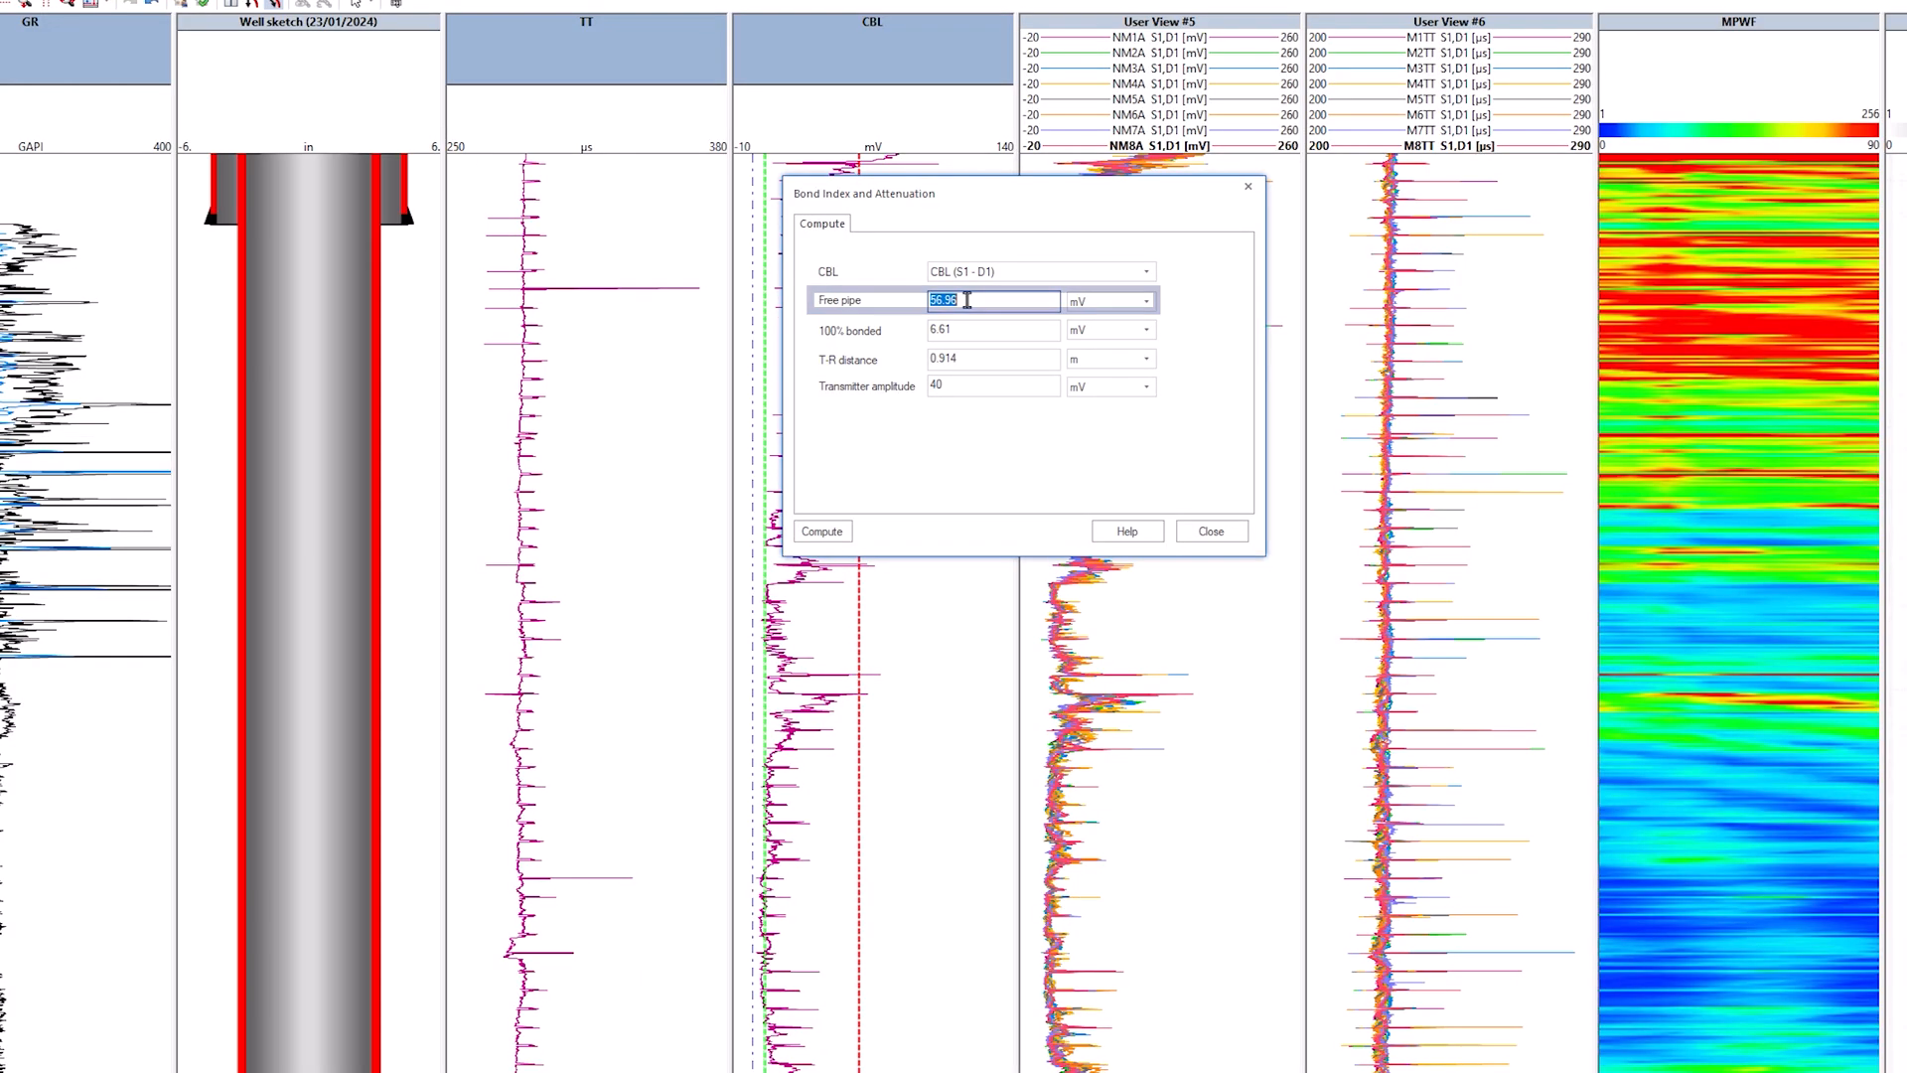
text(62.2)
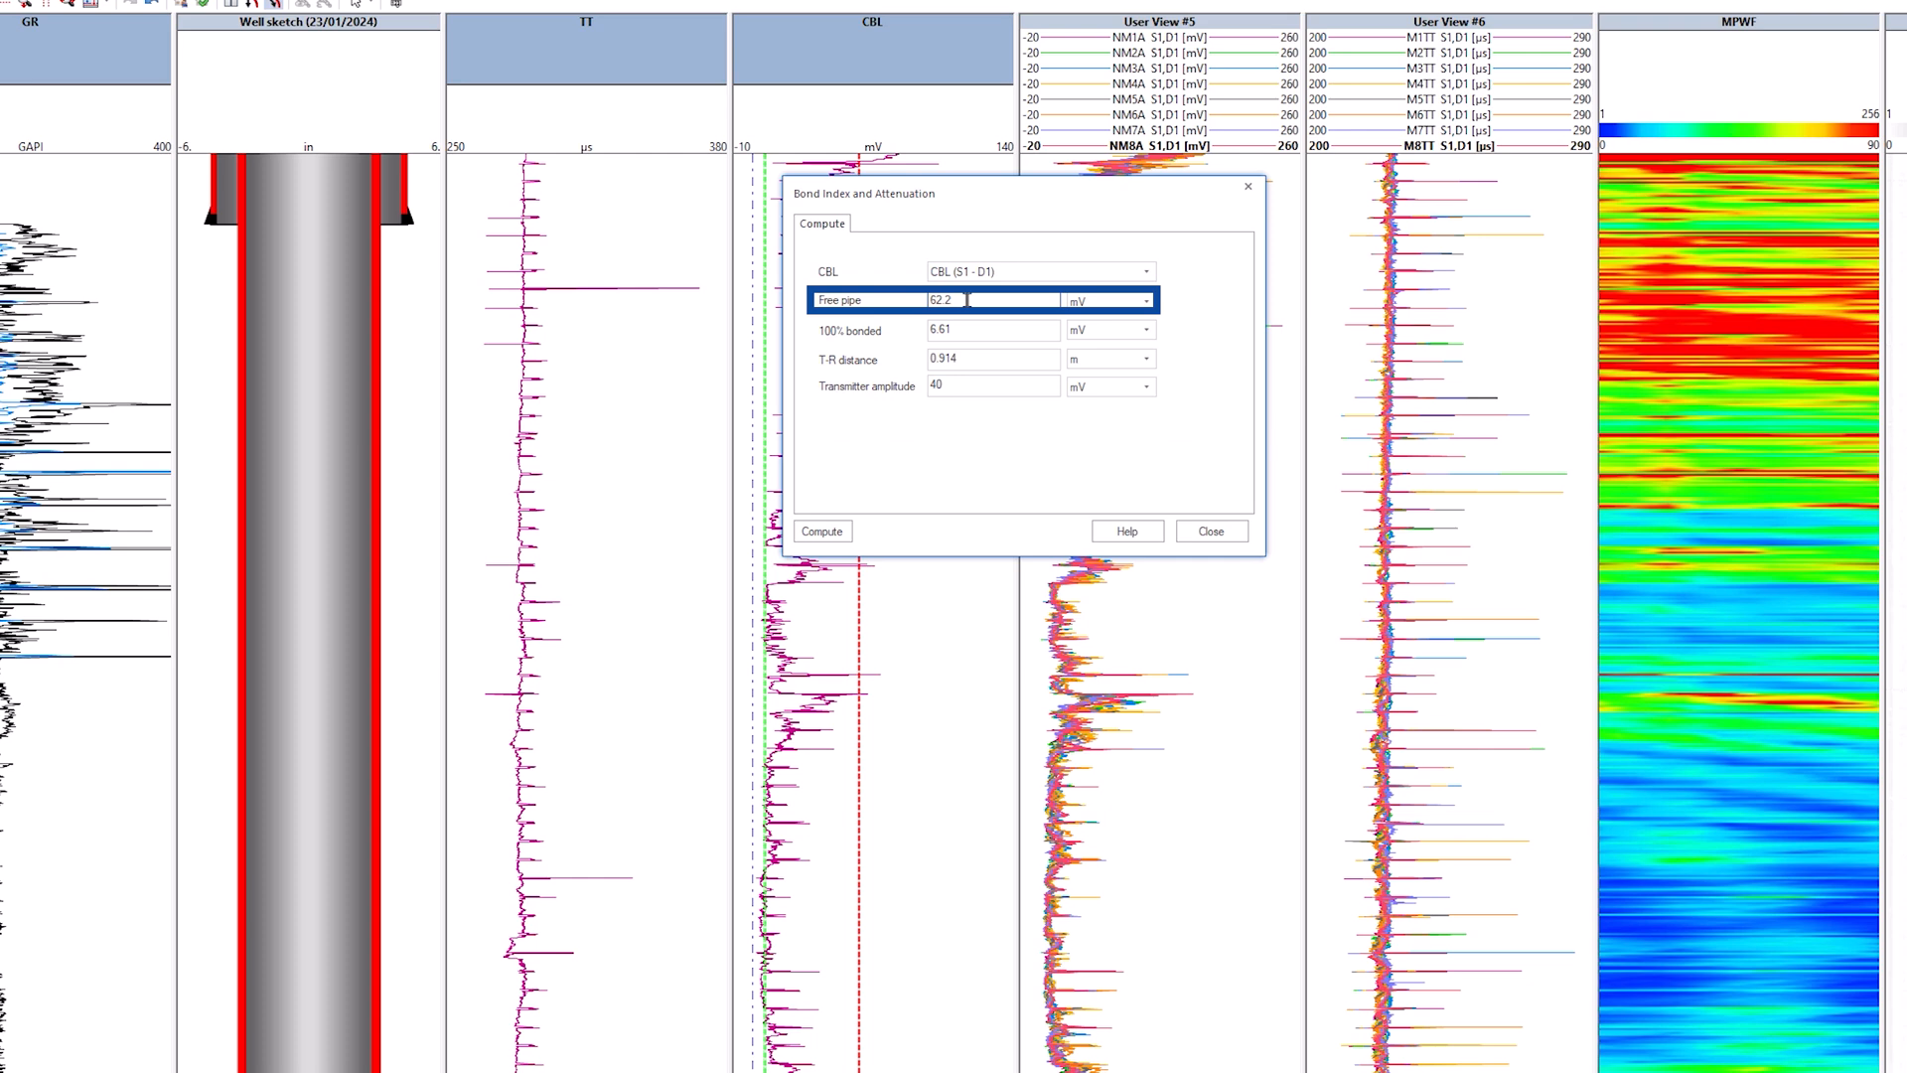
click(964, 387)
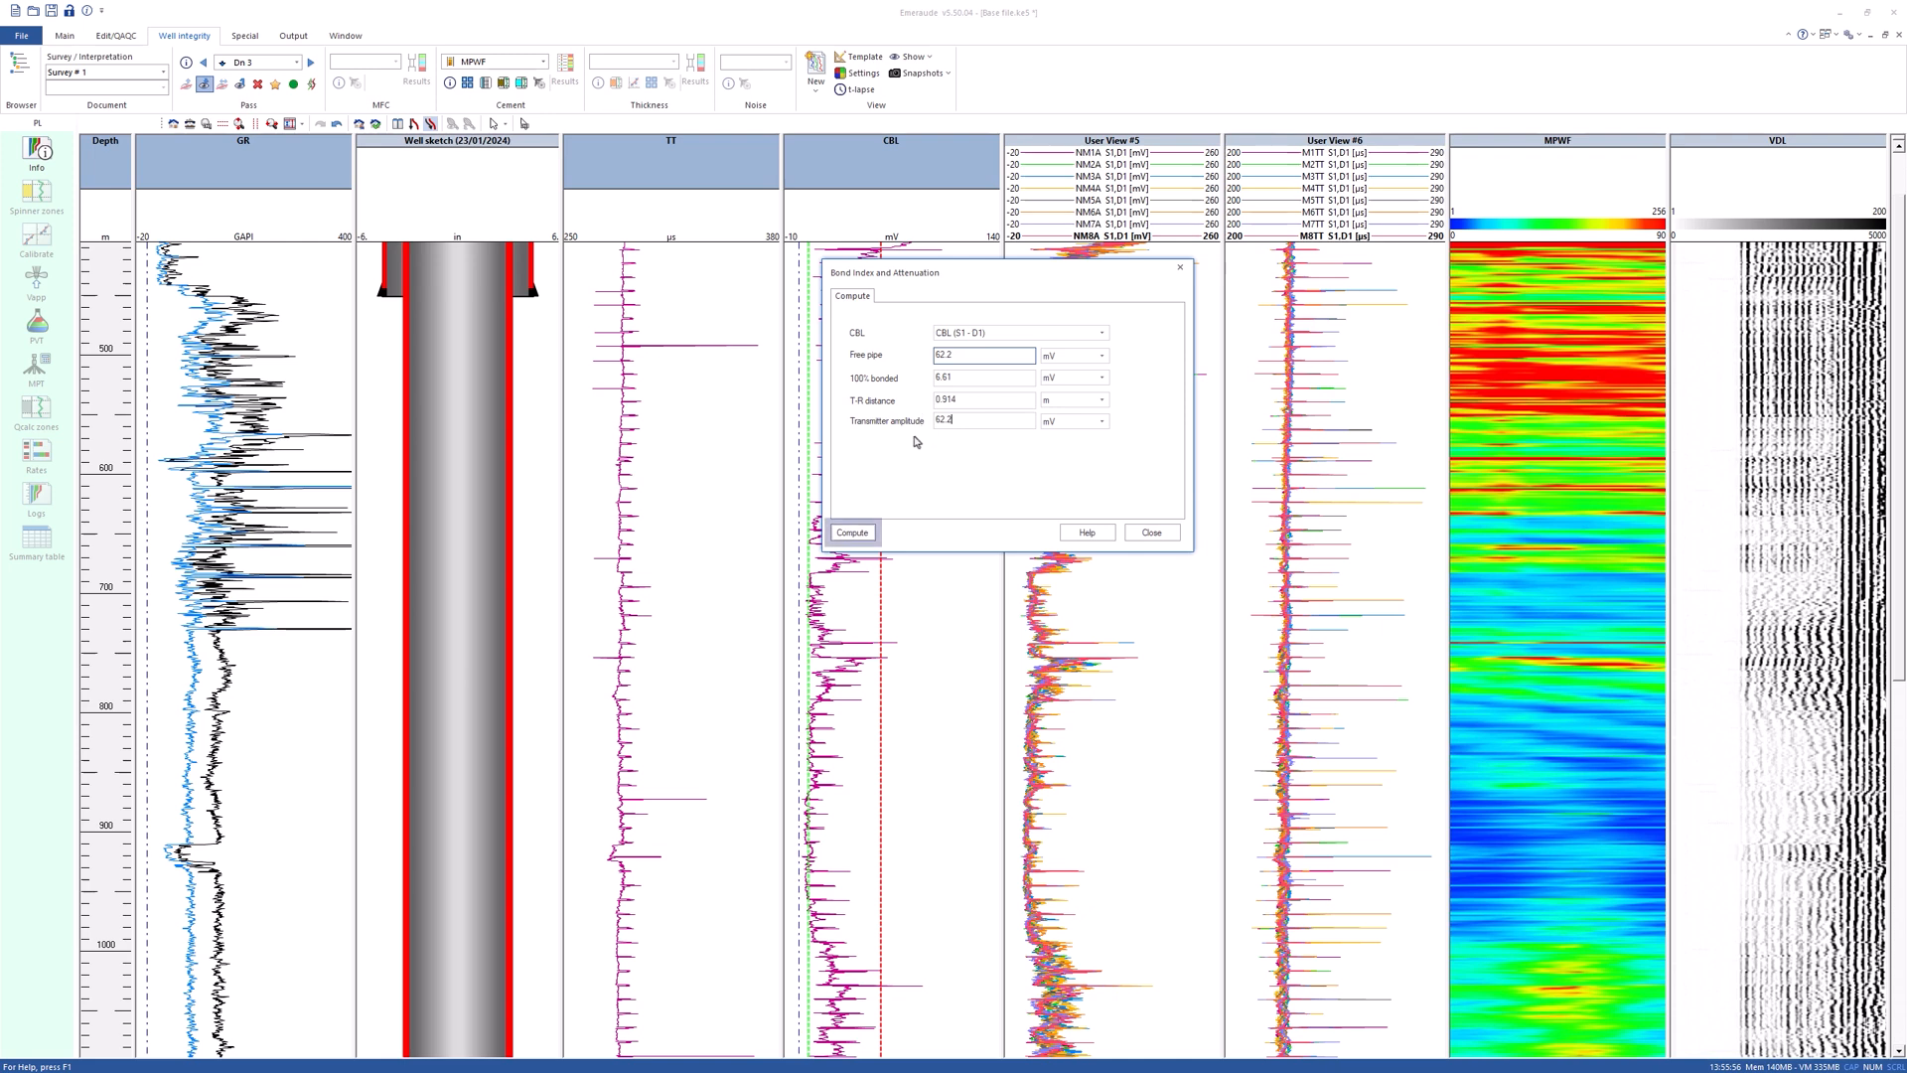
click(840, 533)
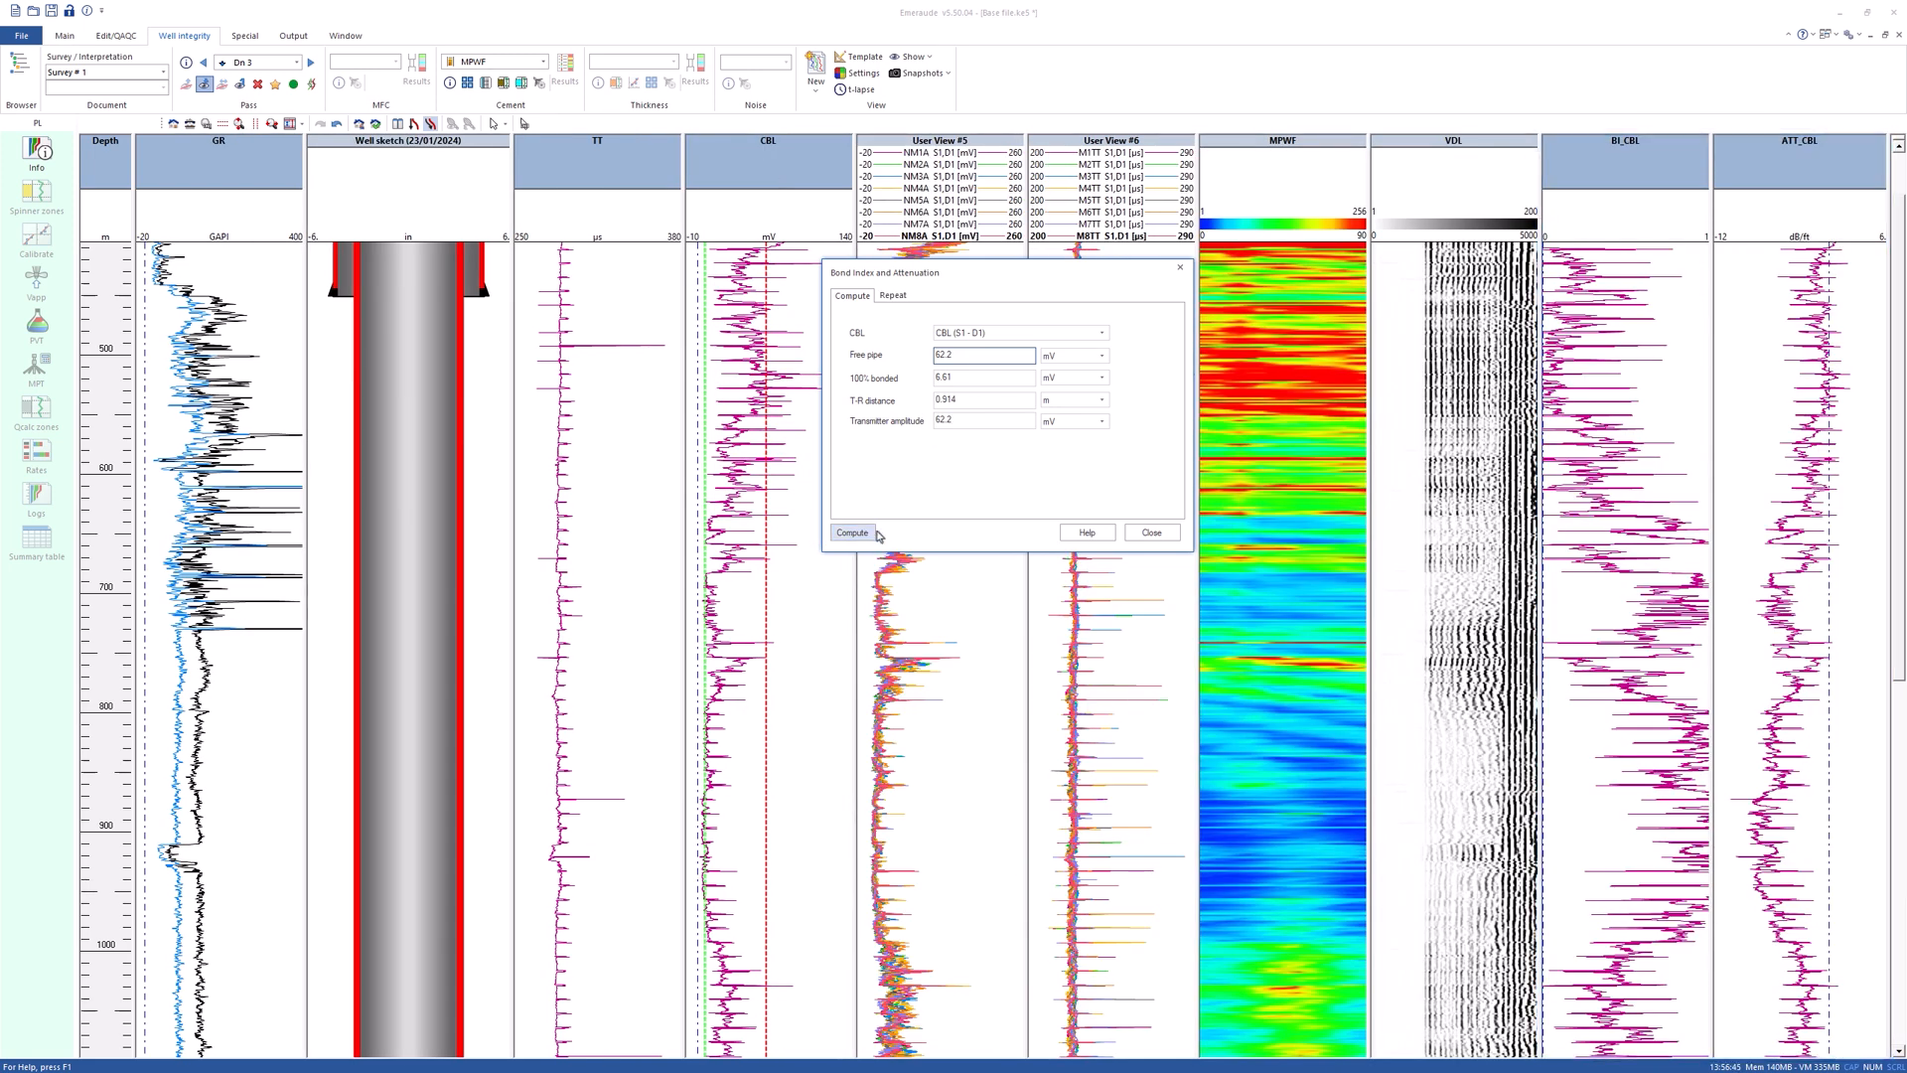
click(1151, 532)
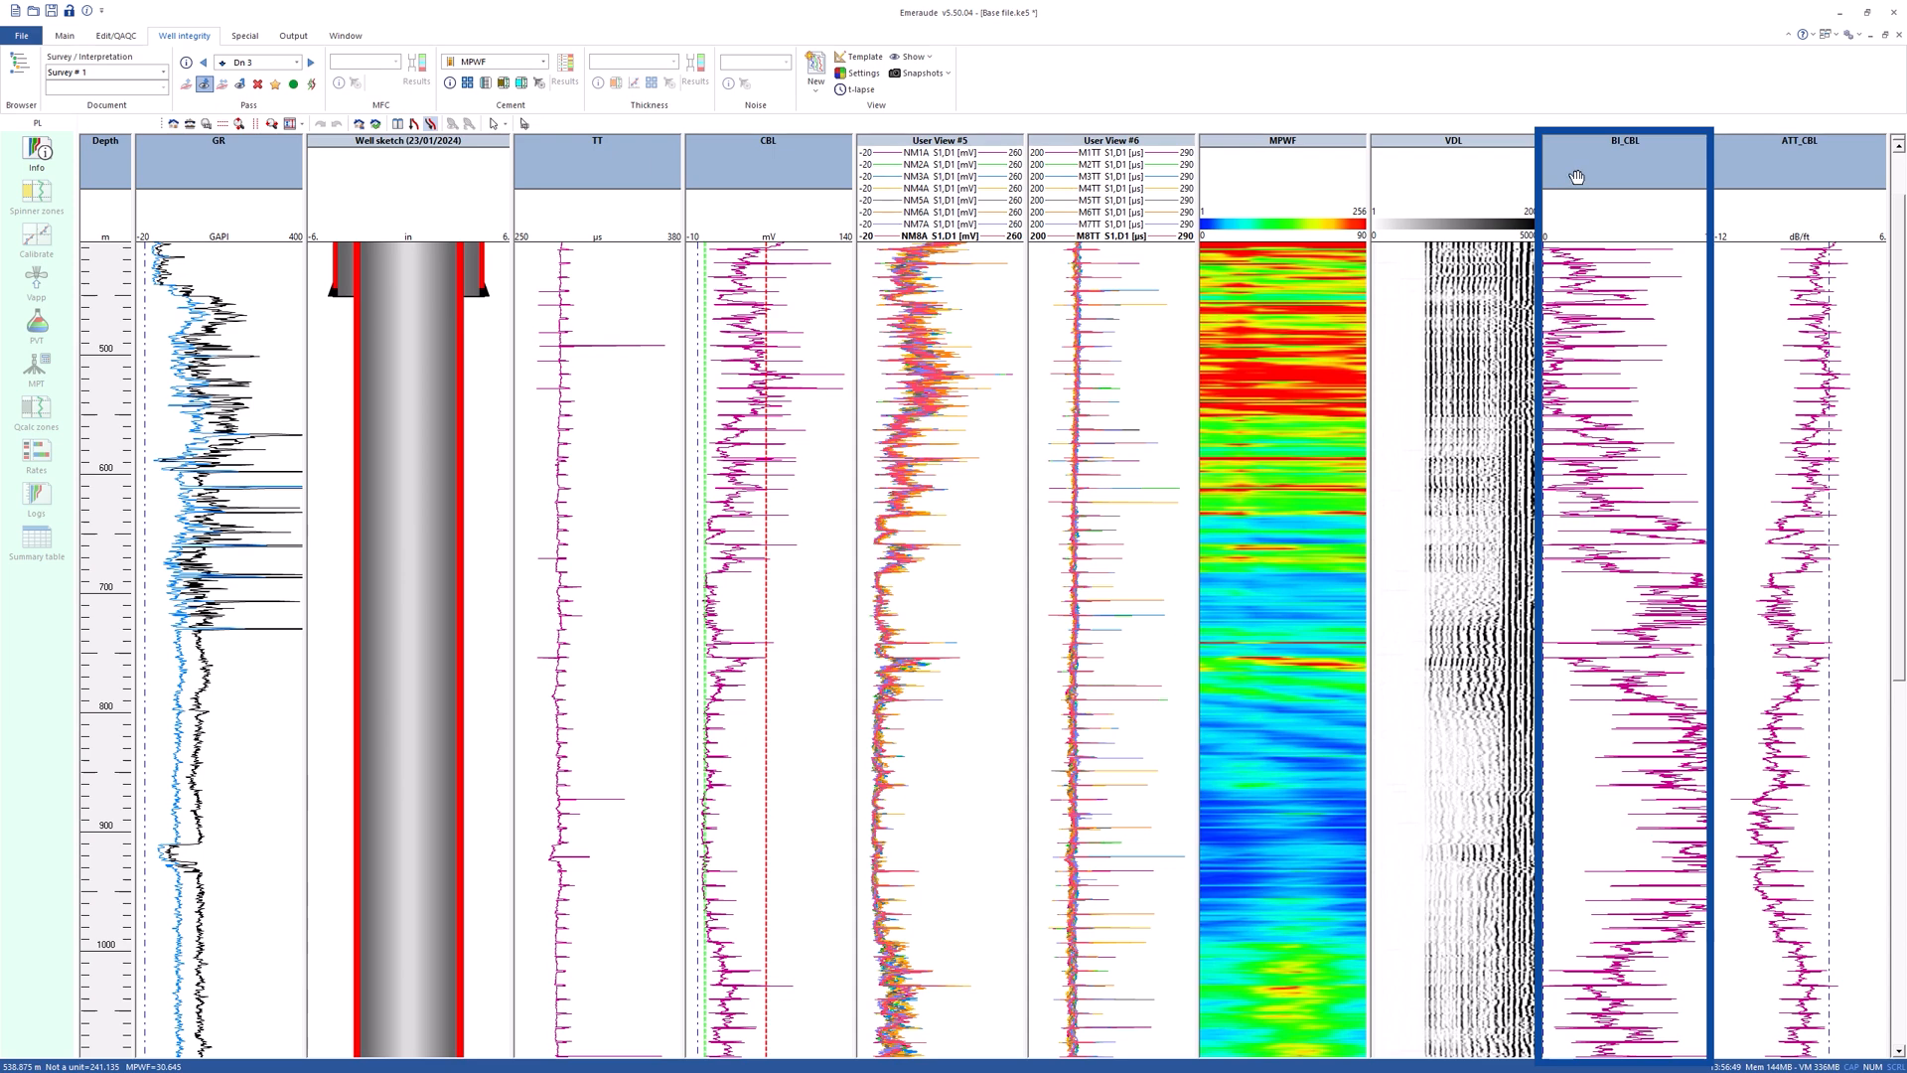
- Move the BI_CBL track beside CBL and add a green fill area named ">0.8" where the curve is right of 0.8
drag(1577, 177, 896, 197)
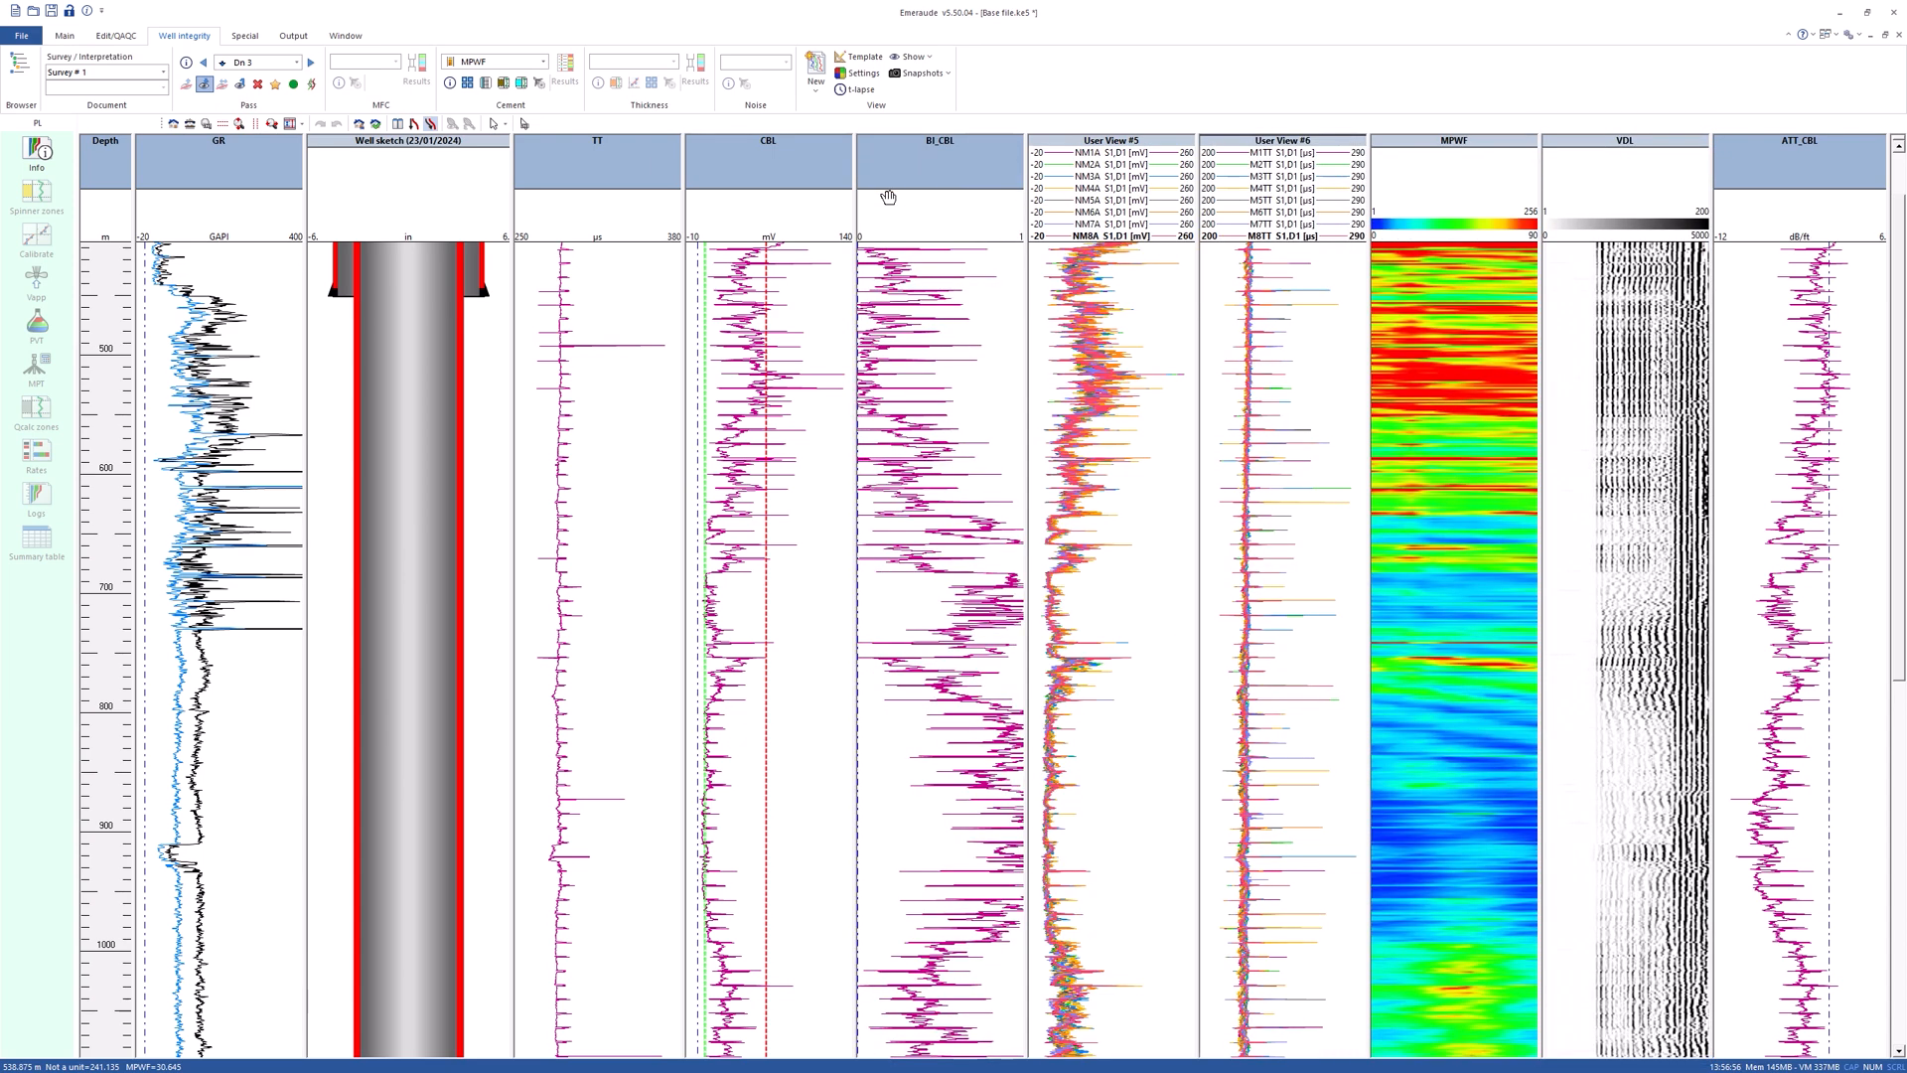
right_click(925, 460)
mouse_move(1093, 473)
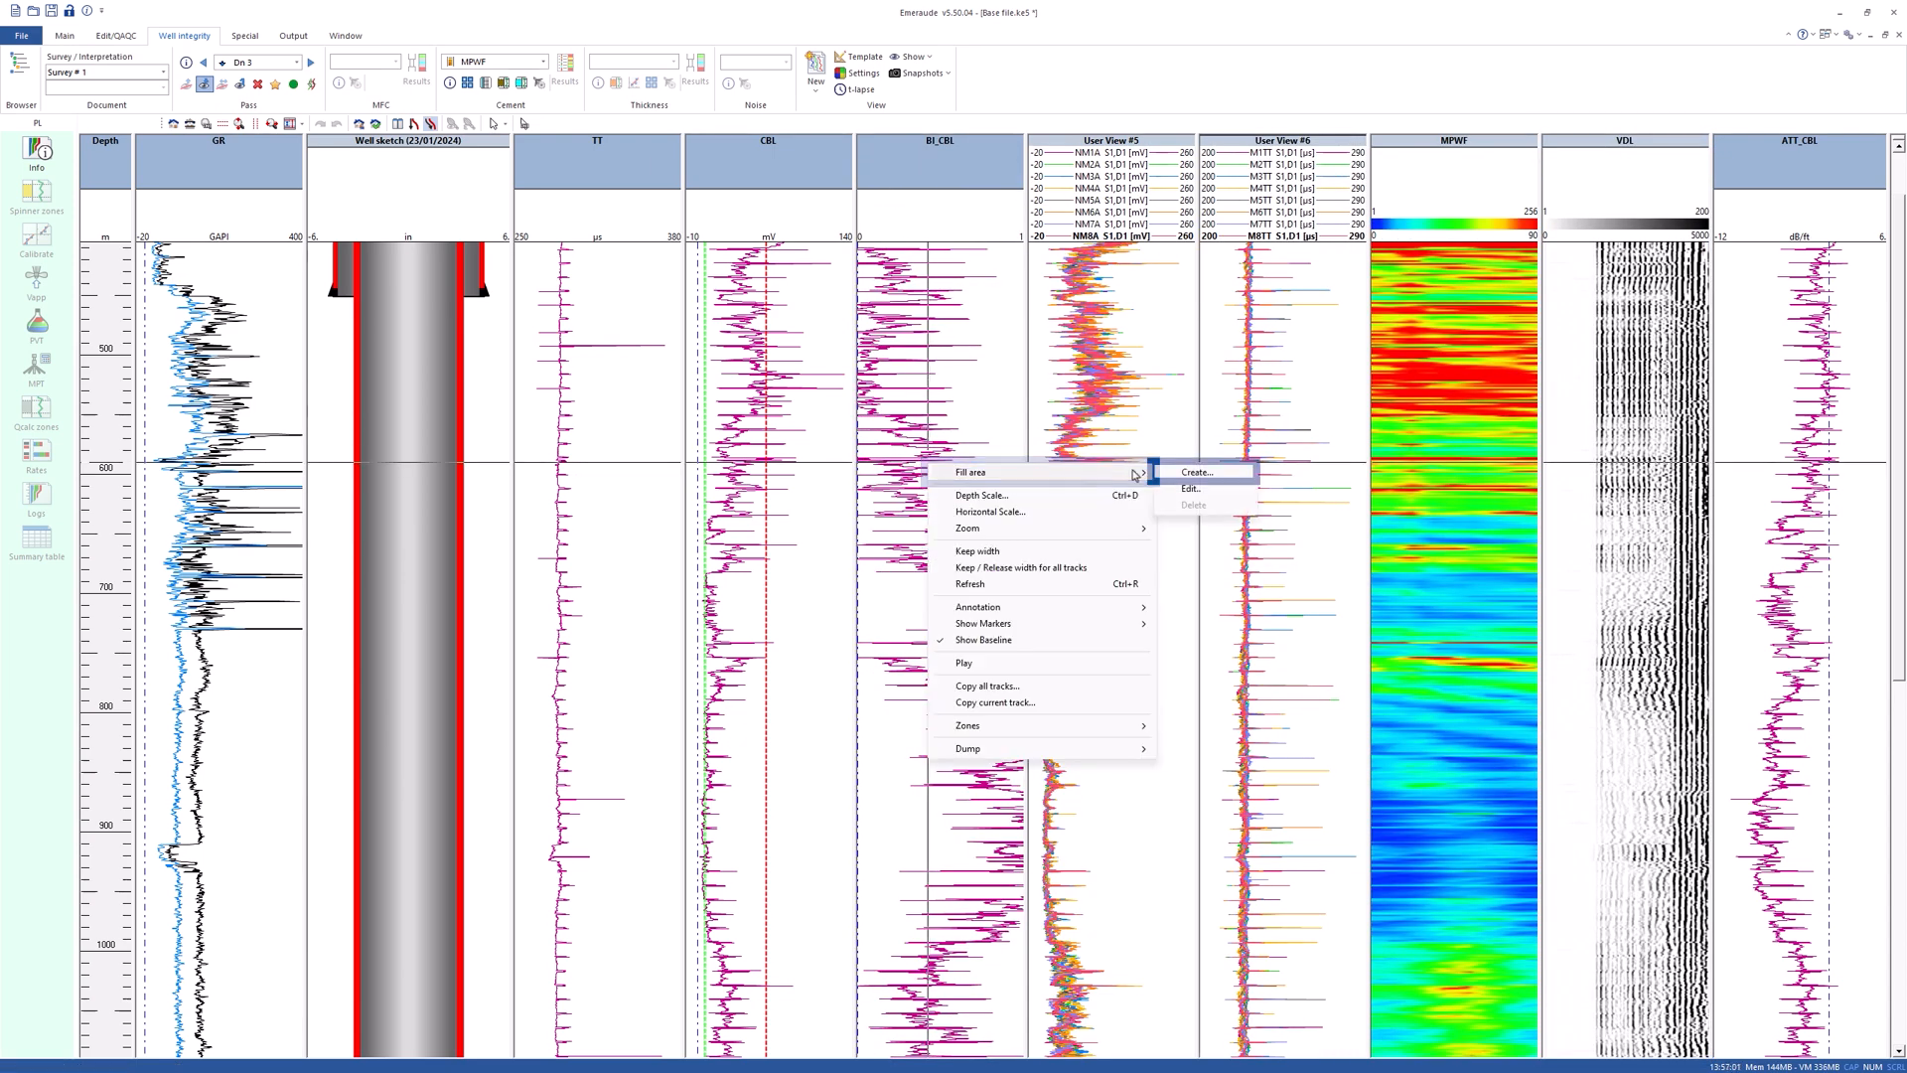
click(1212, 473)
click(817, 354)
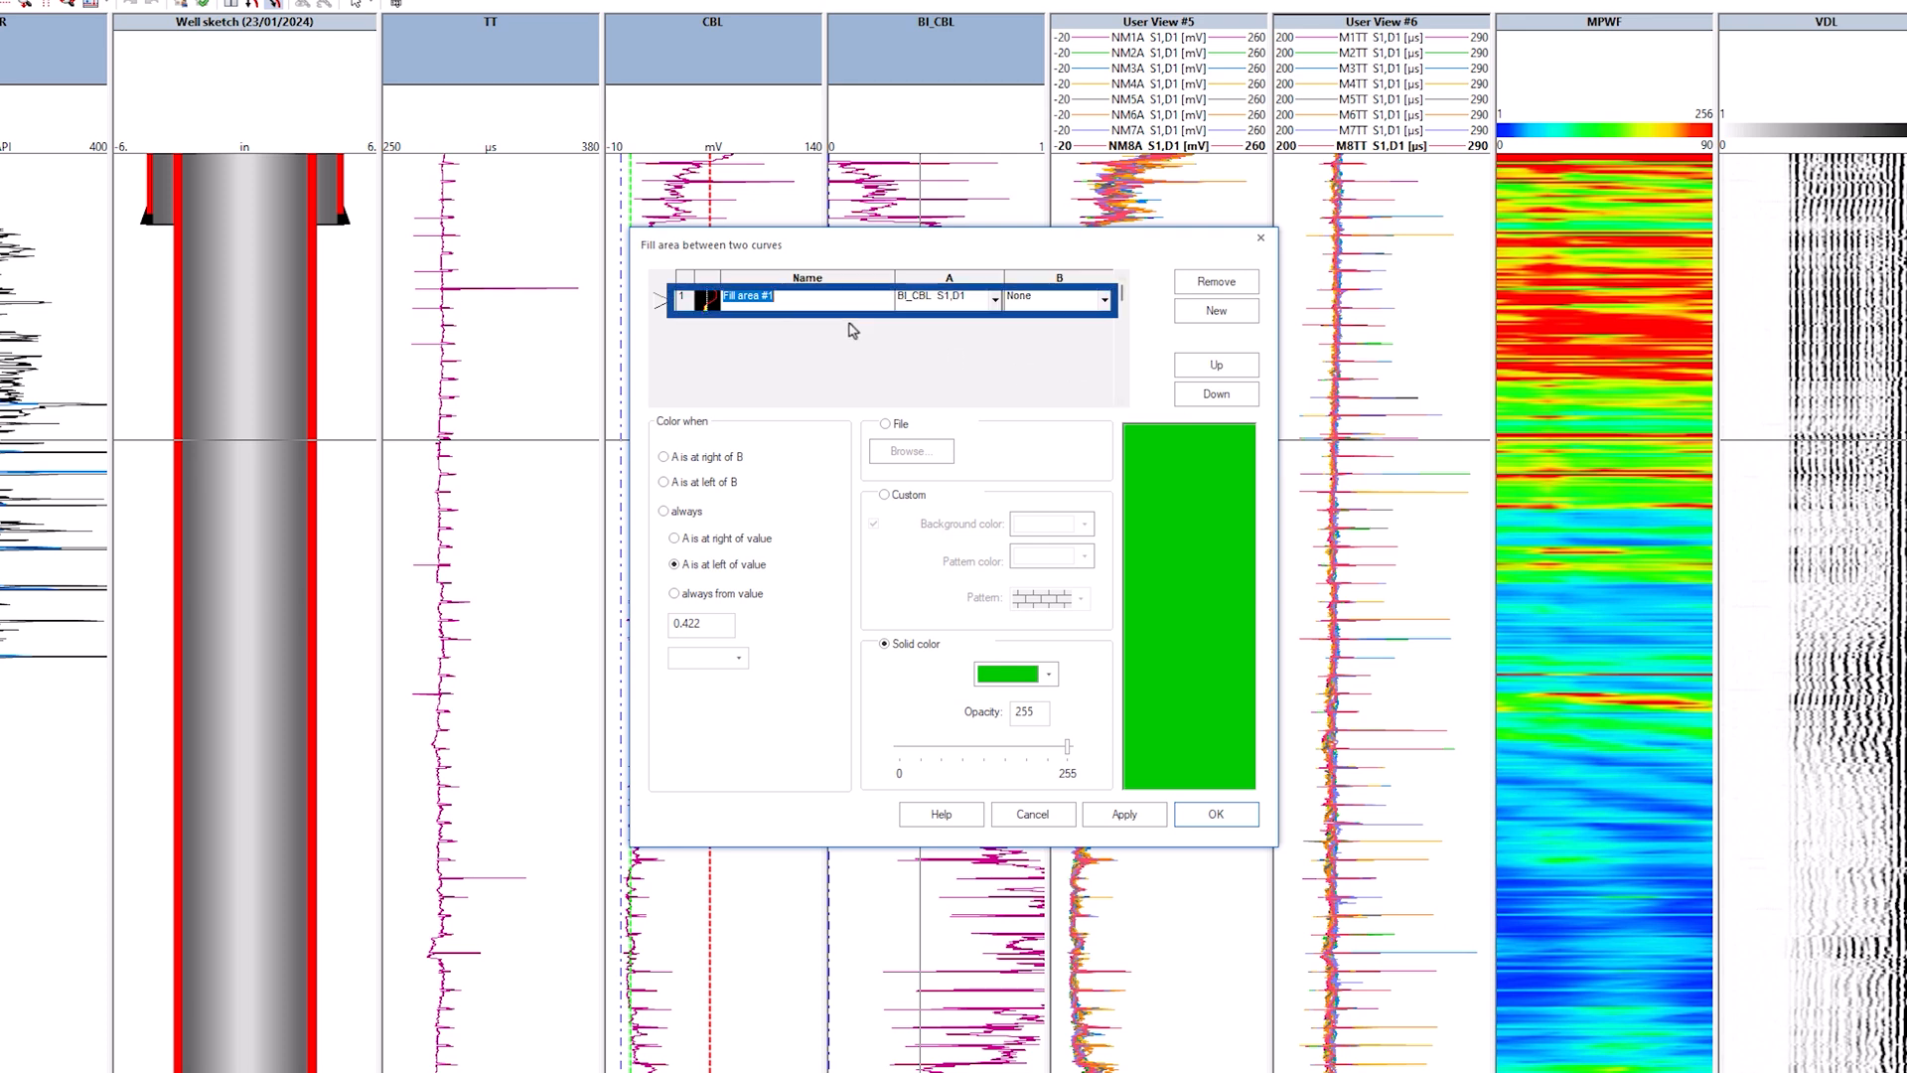
text(>0.8)
click(678, 539)
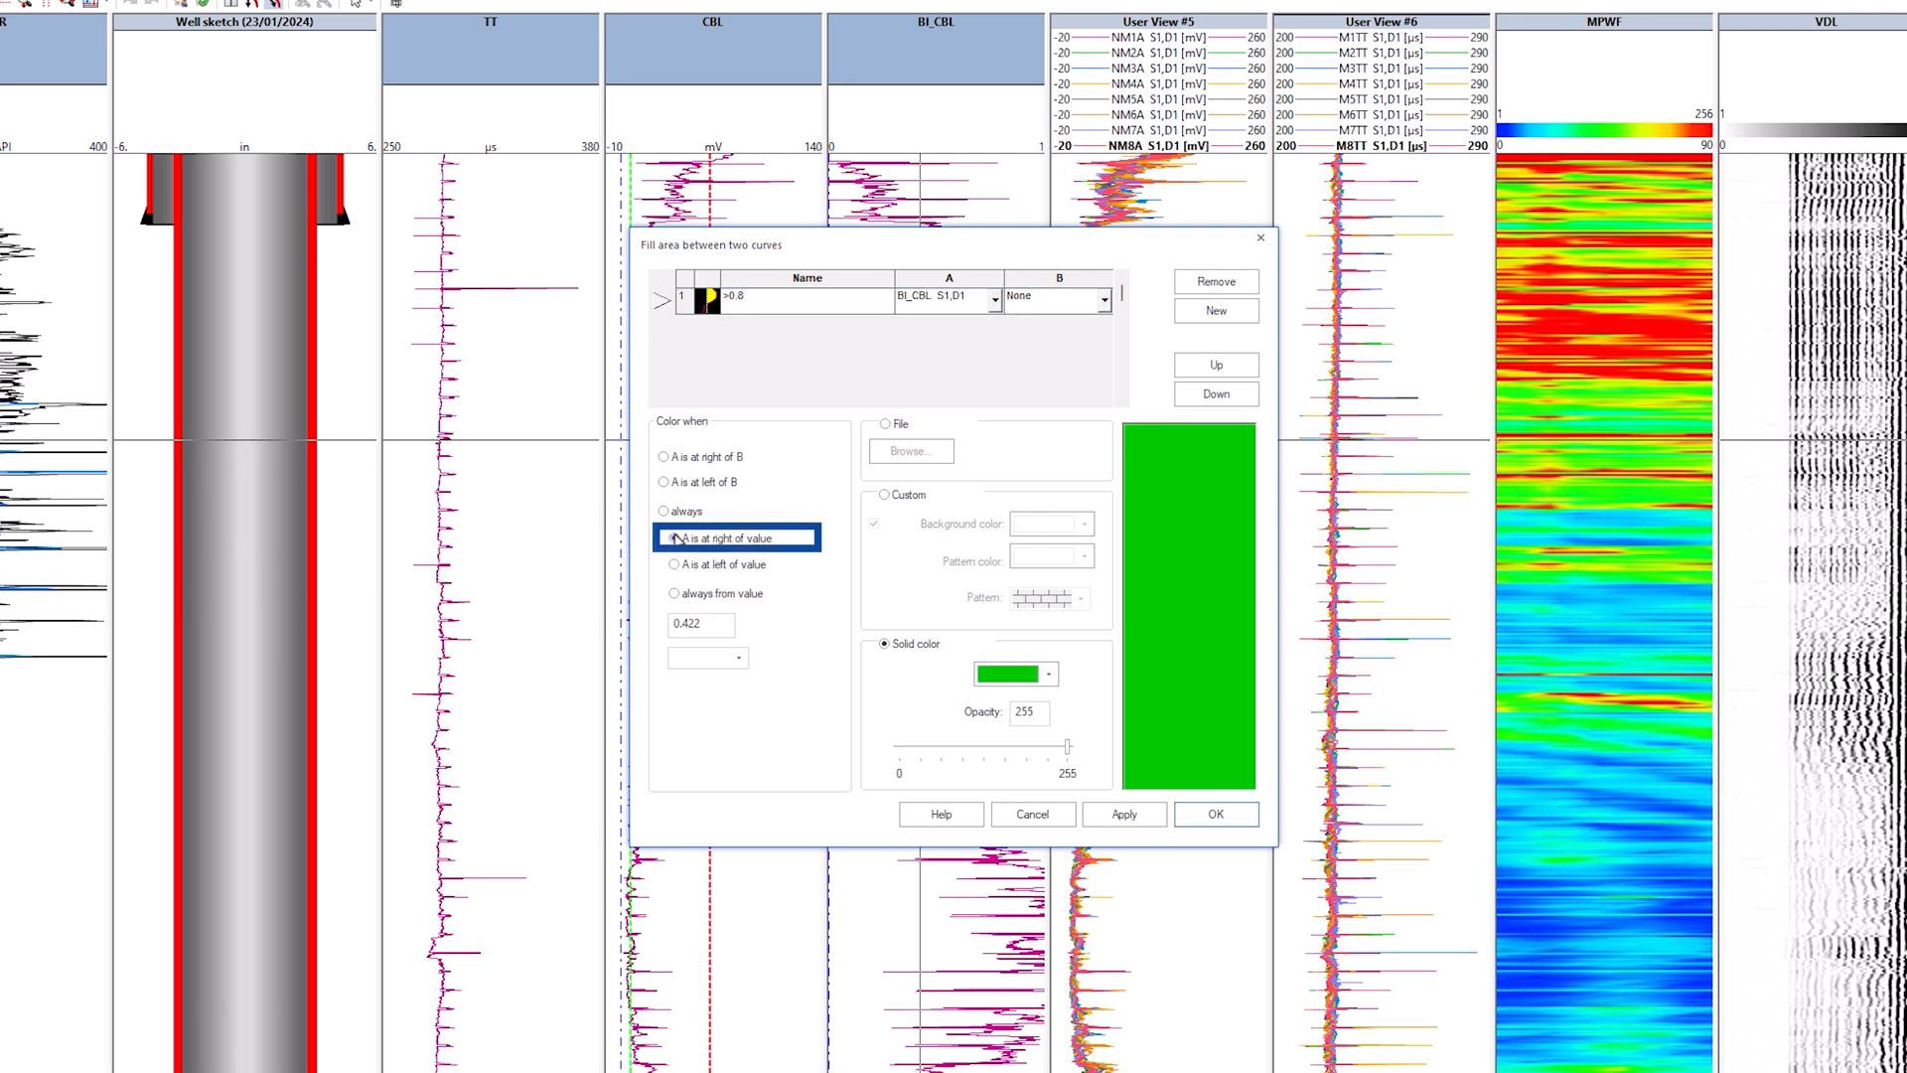
drag(715, 626, 683, 625)
text(8)
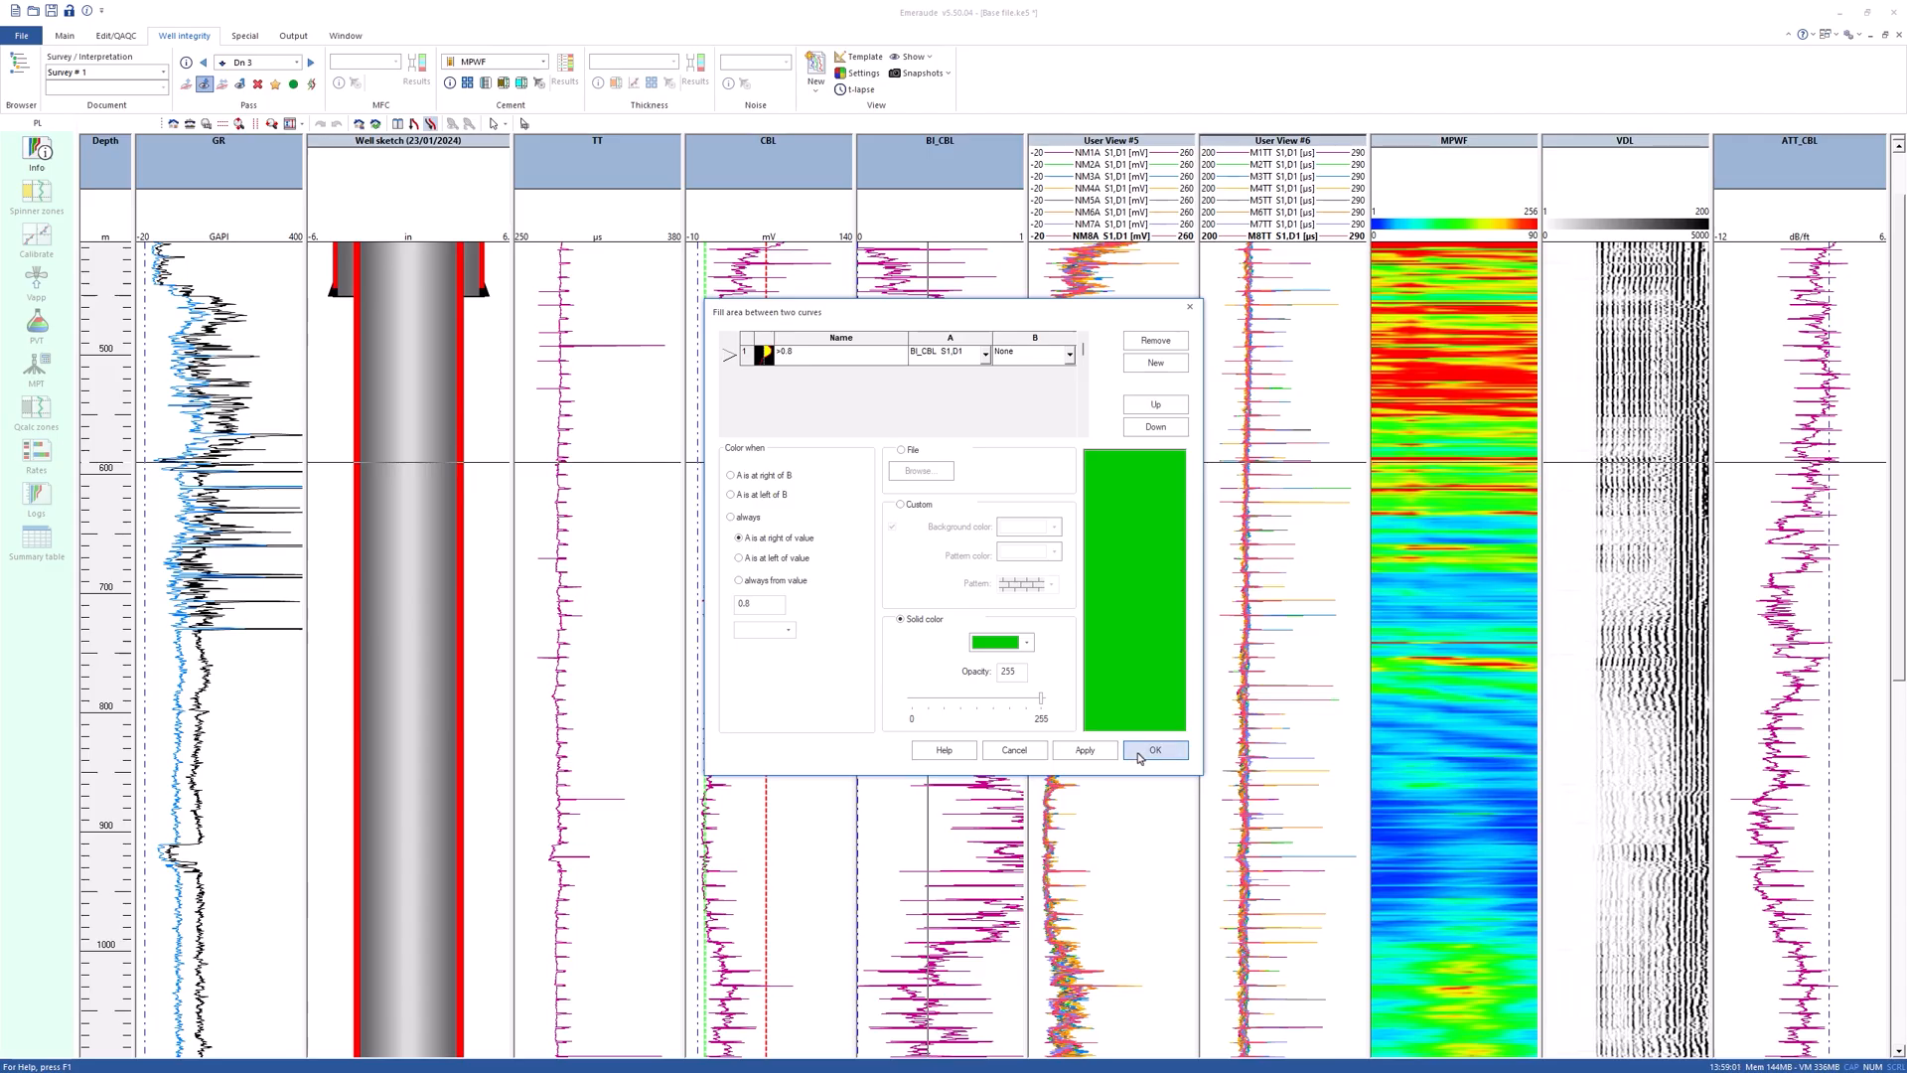
click(1216, 813)
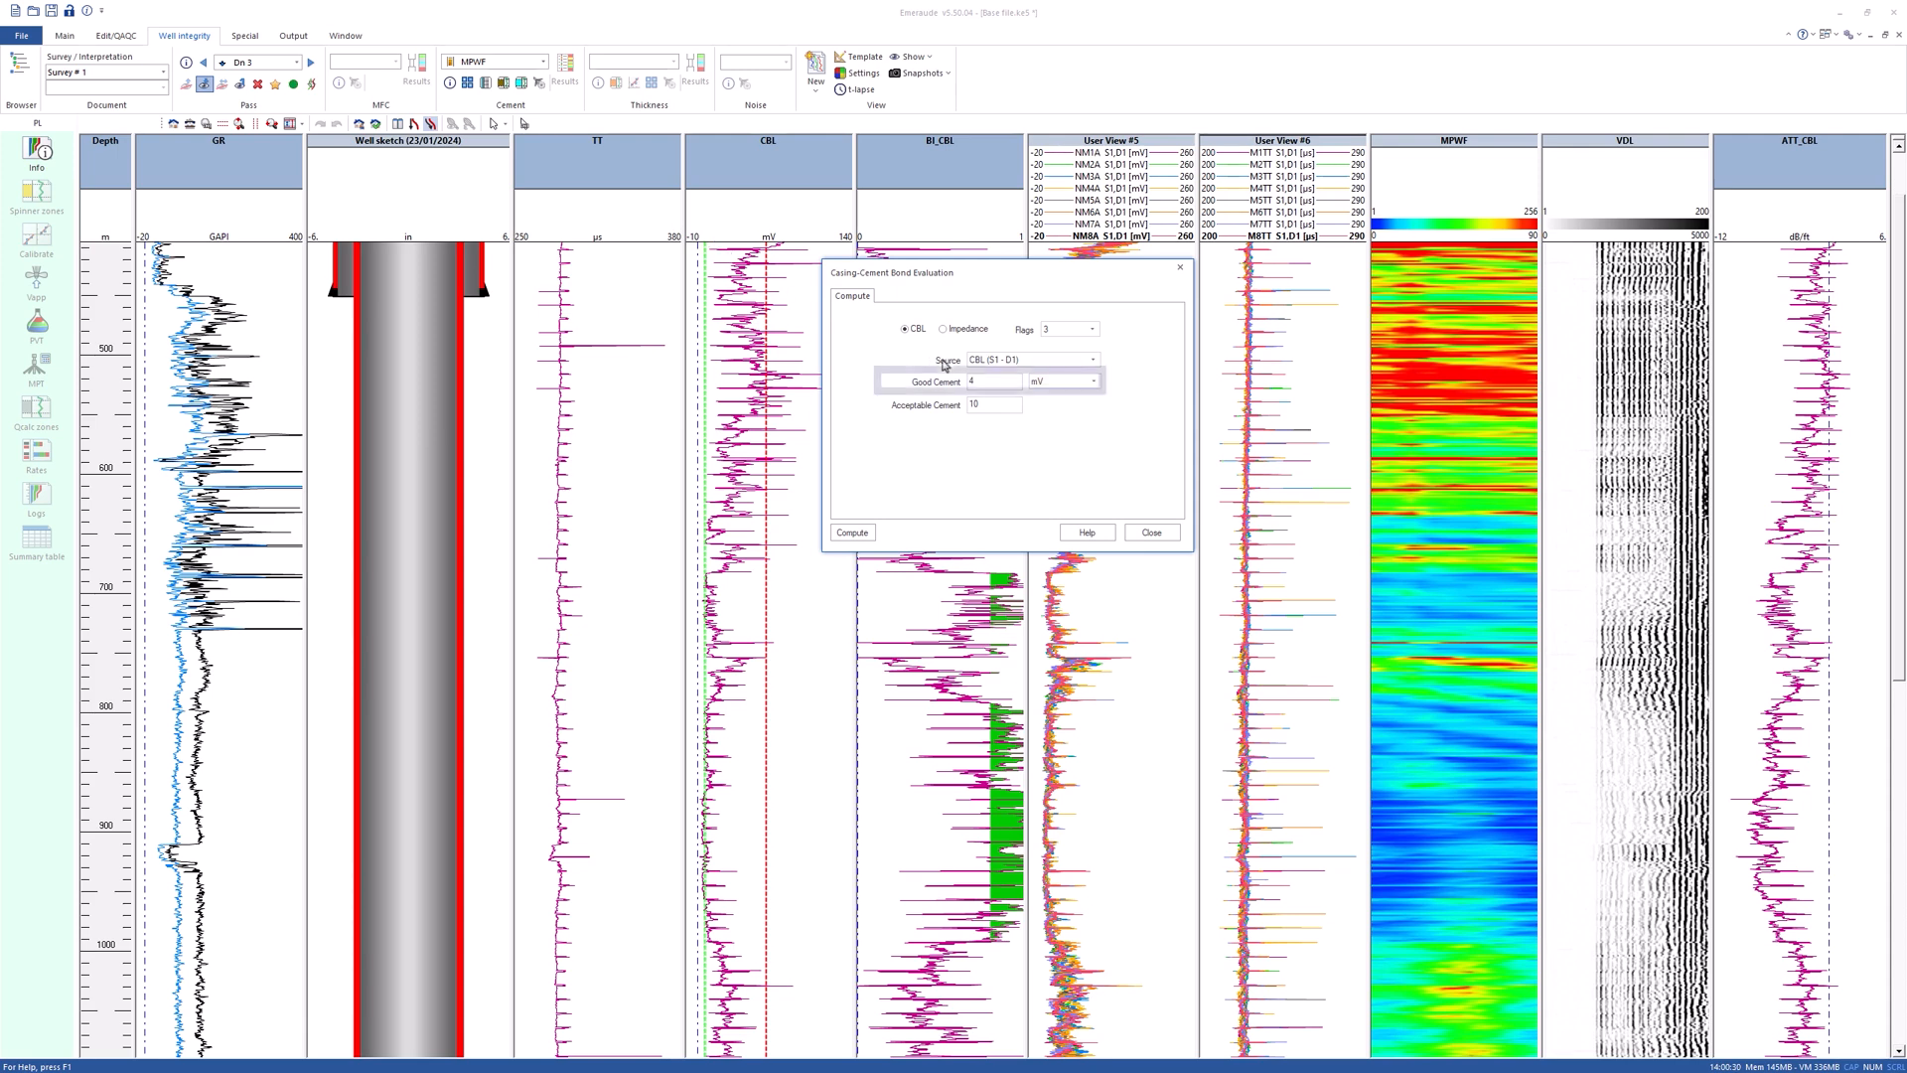
- Compute the three-flag Casing-Cement Bond Evaluation from CBL with Good Cement at 8 mV and Acceptable Cement at 16 mV
text(8)
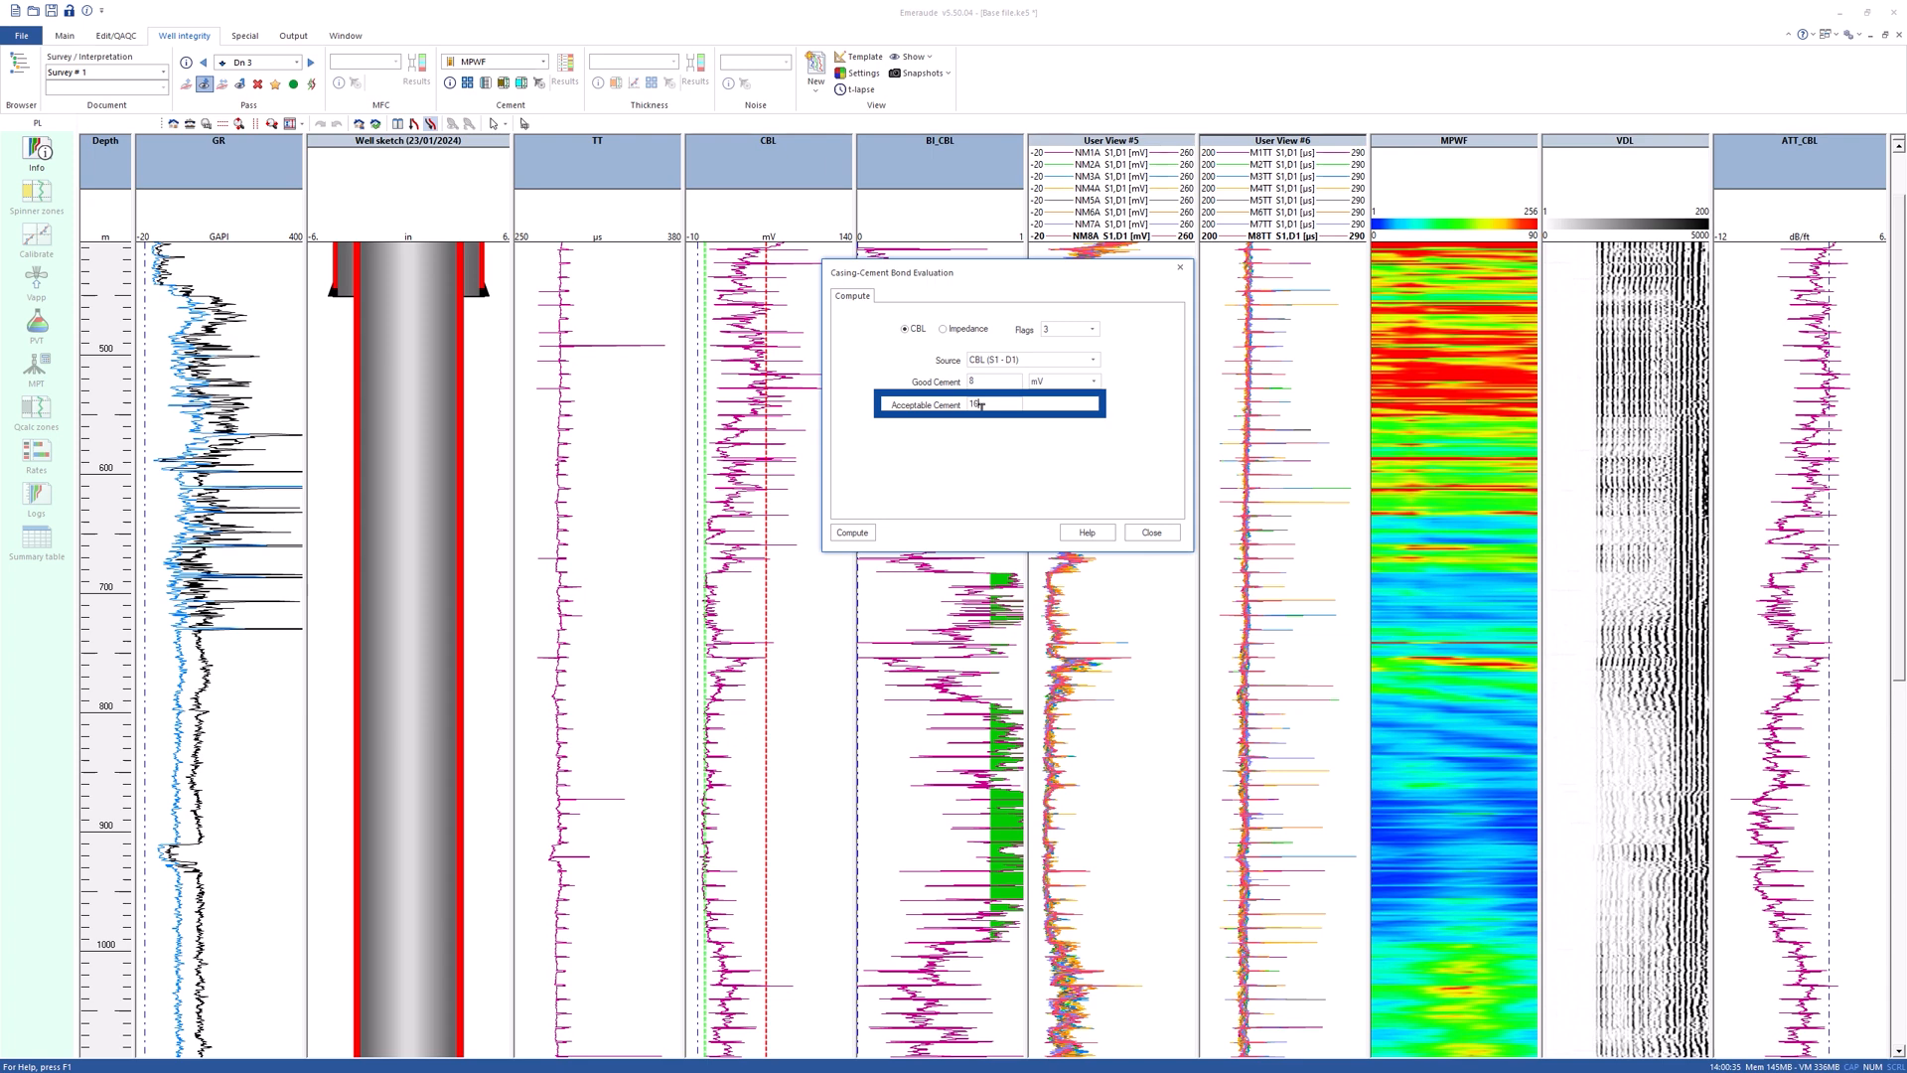
click(854, 534)
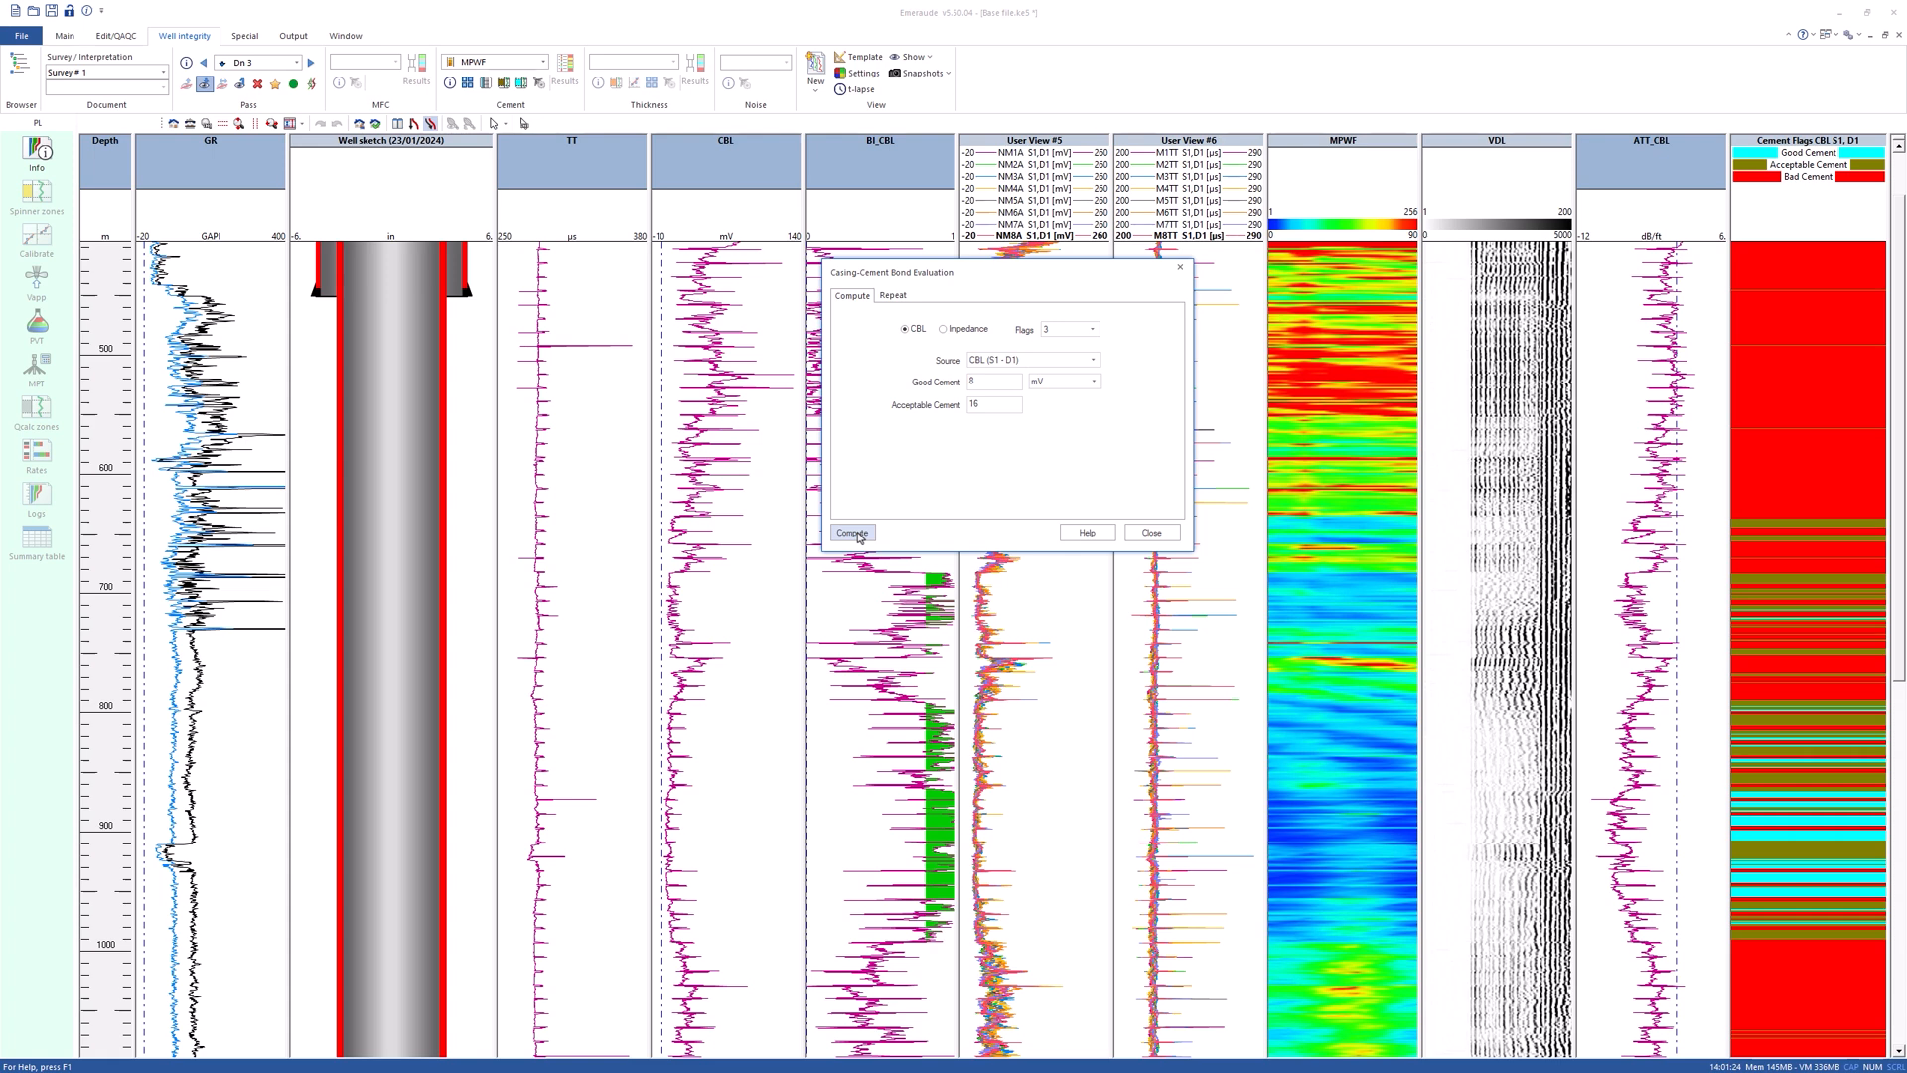
click(1152, 539)
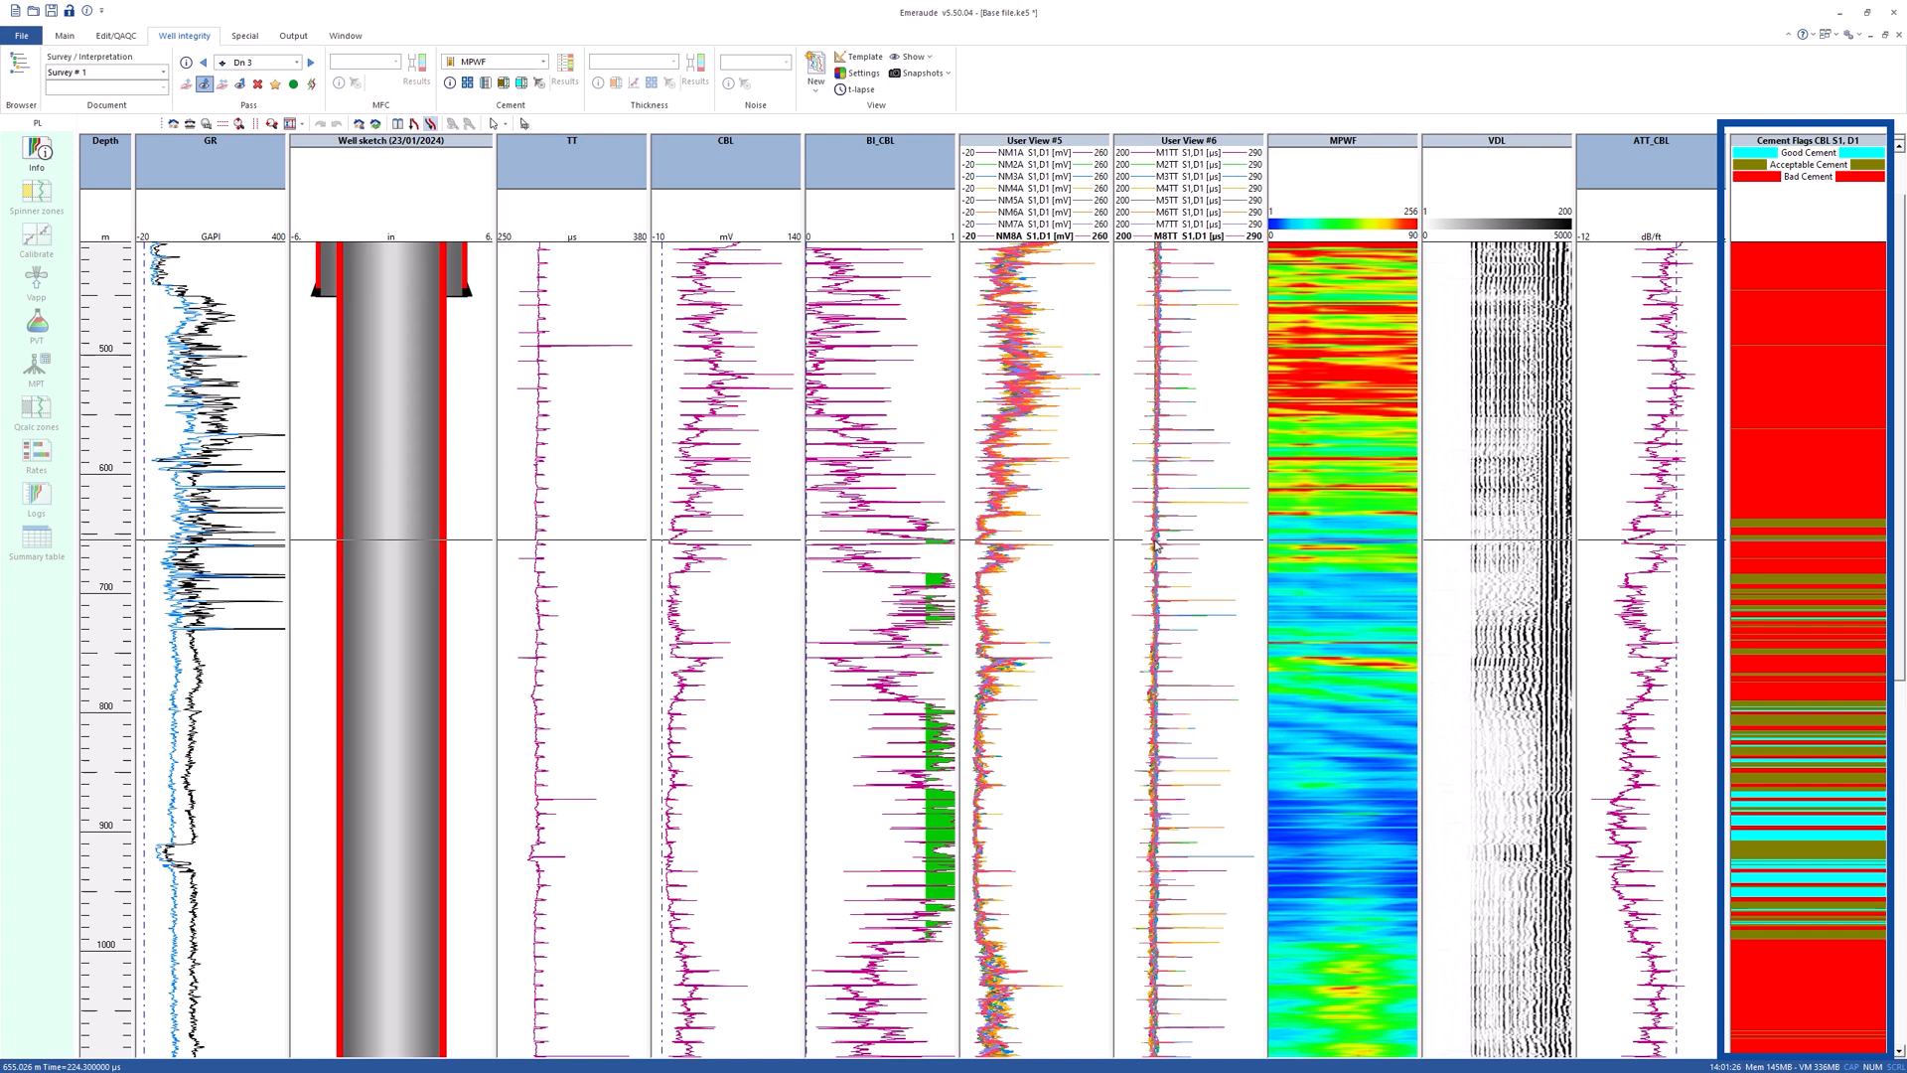
- Examine the cement flags against the other tracks from about 600 m to 1000 m depth, and restore the full log range
click(223, 124)
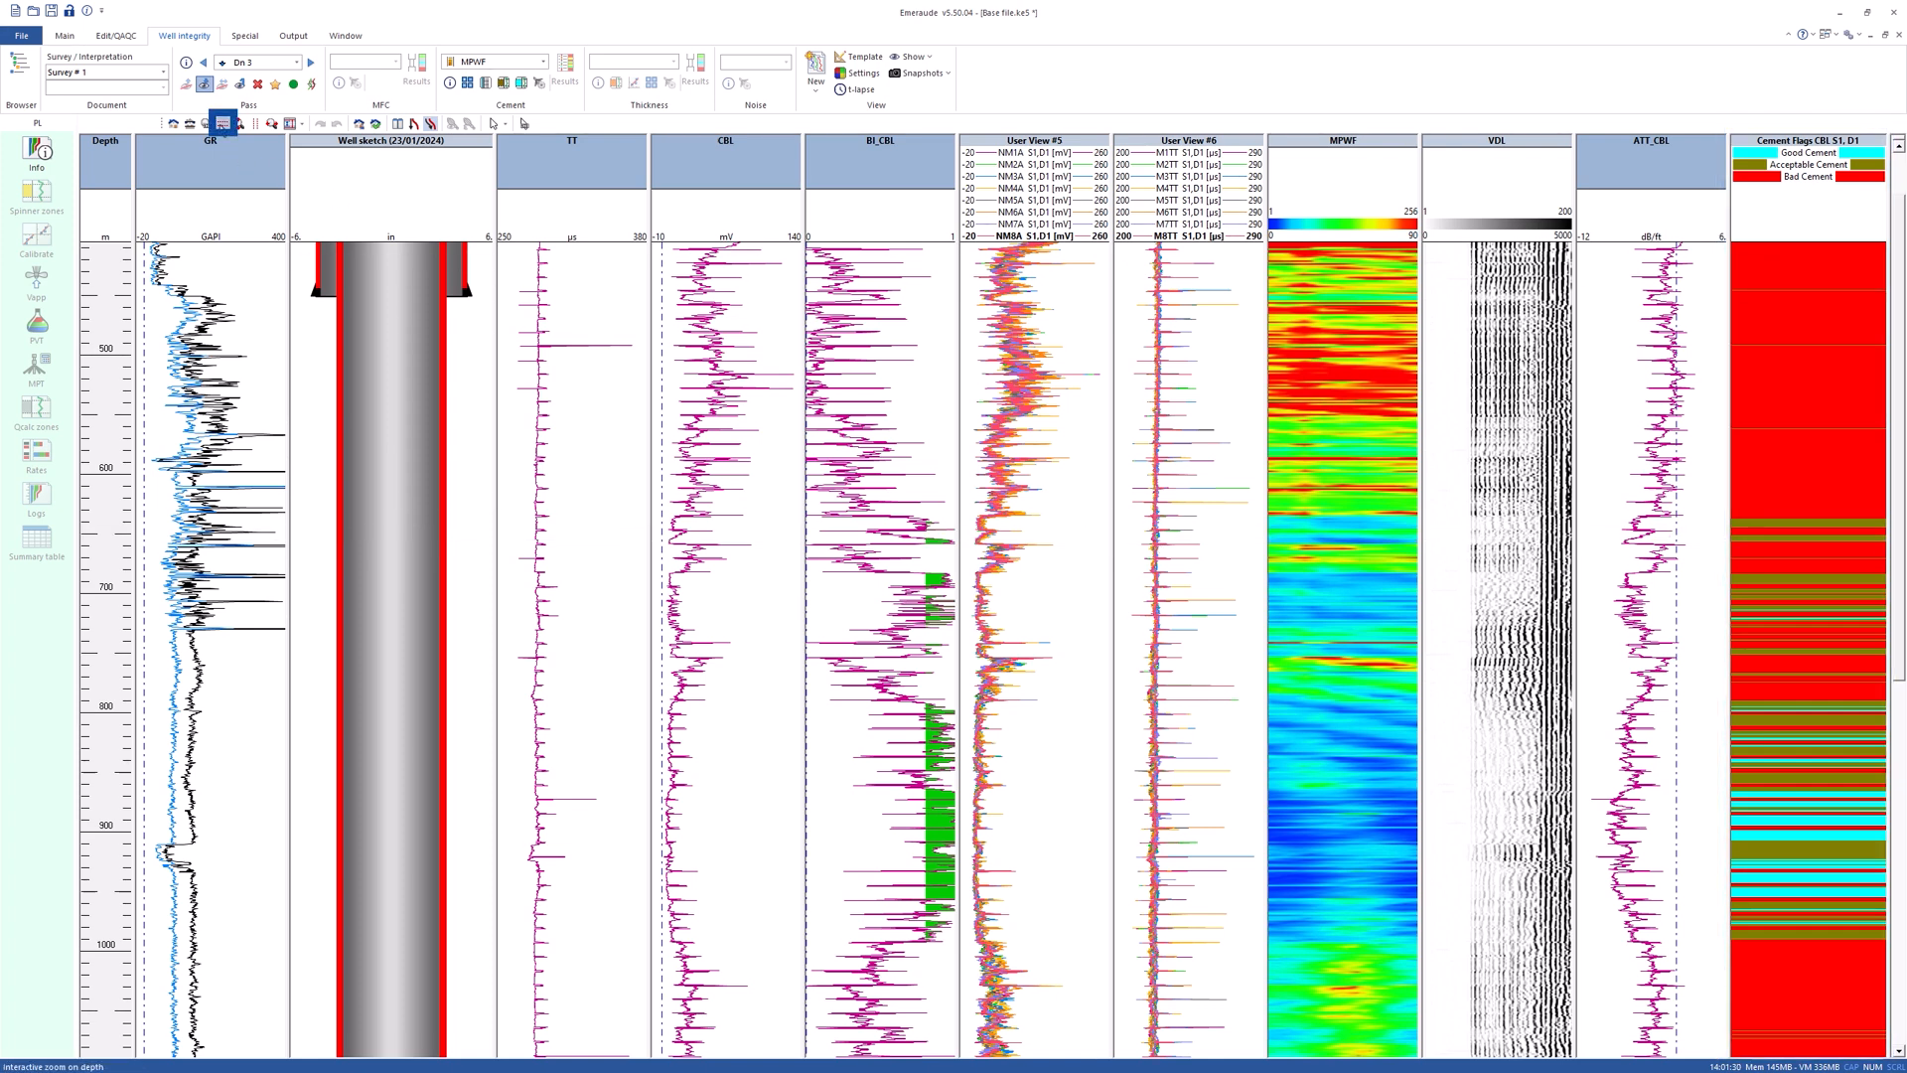
drag(934, 699, 929, 949)
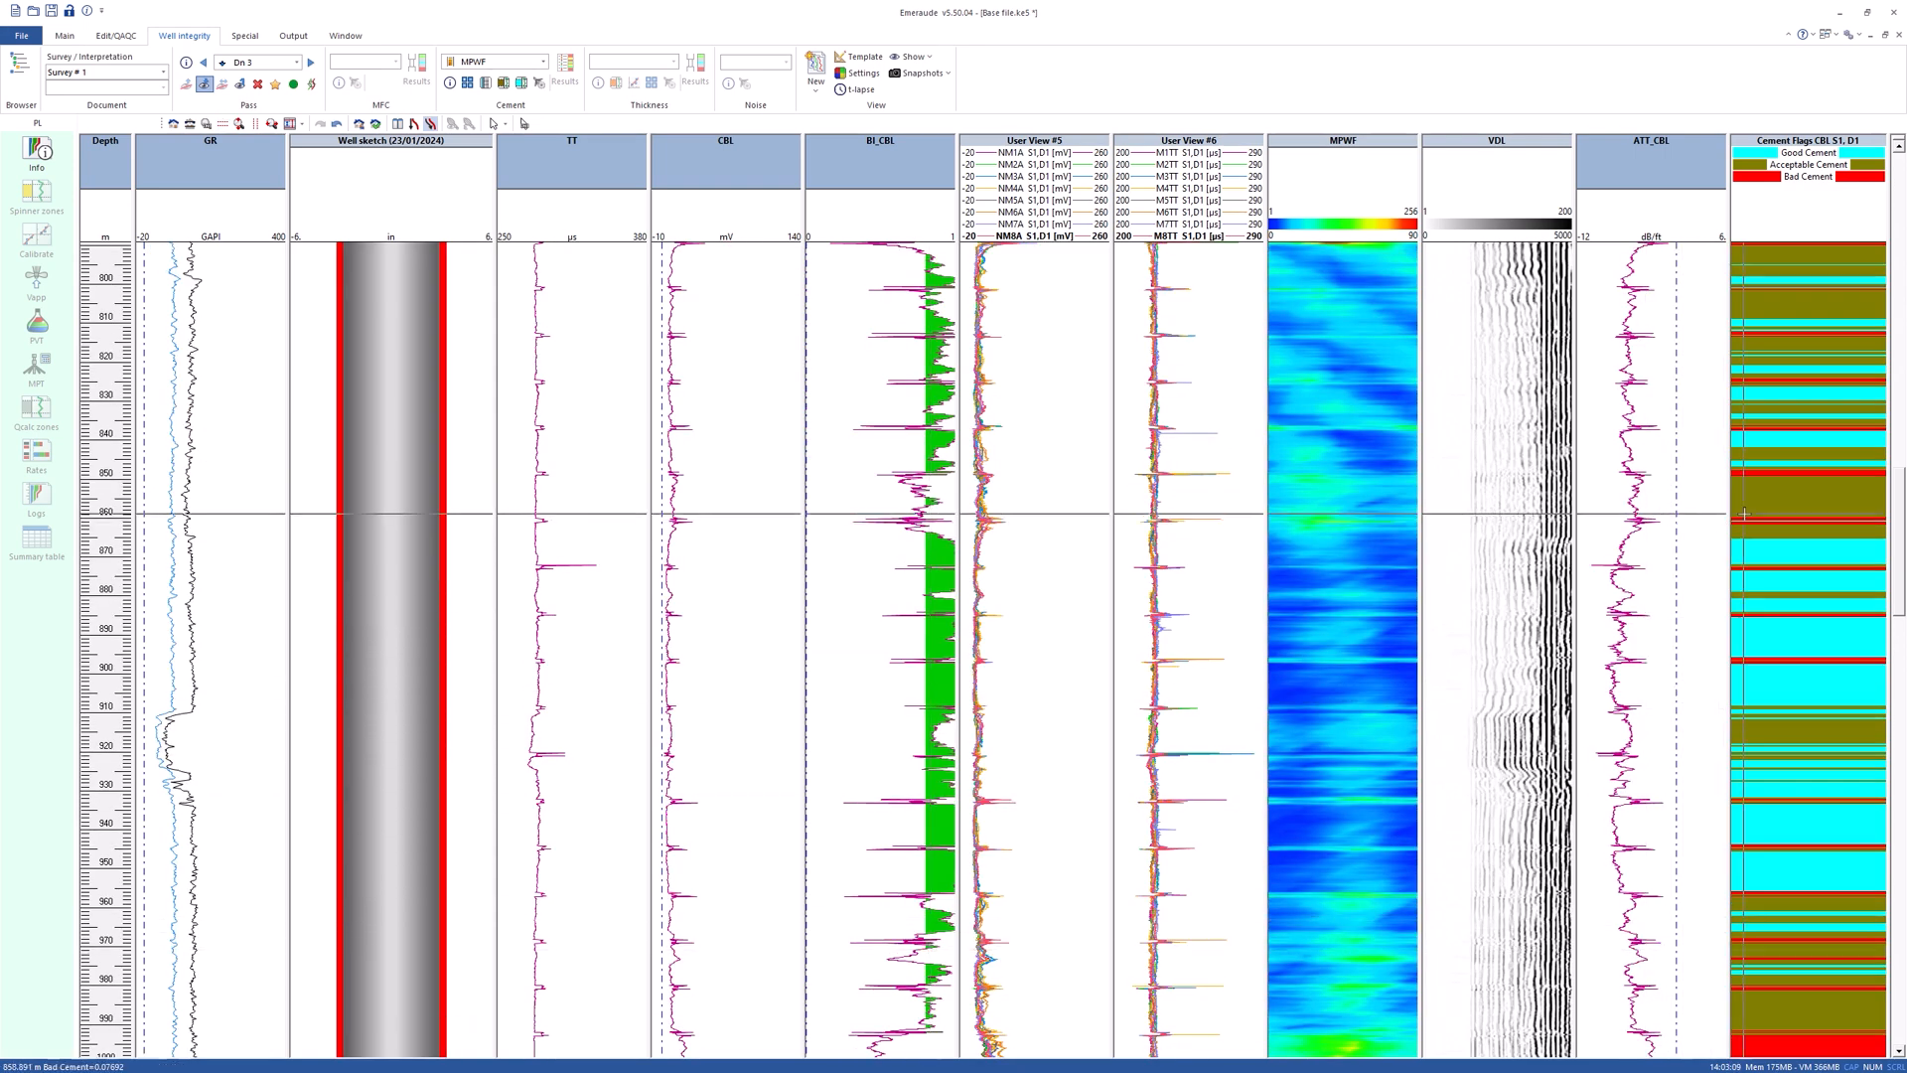
scroll(1803, 499, up, 5)
scroll(1803, 500, up, 2)
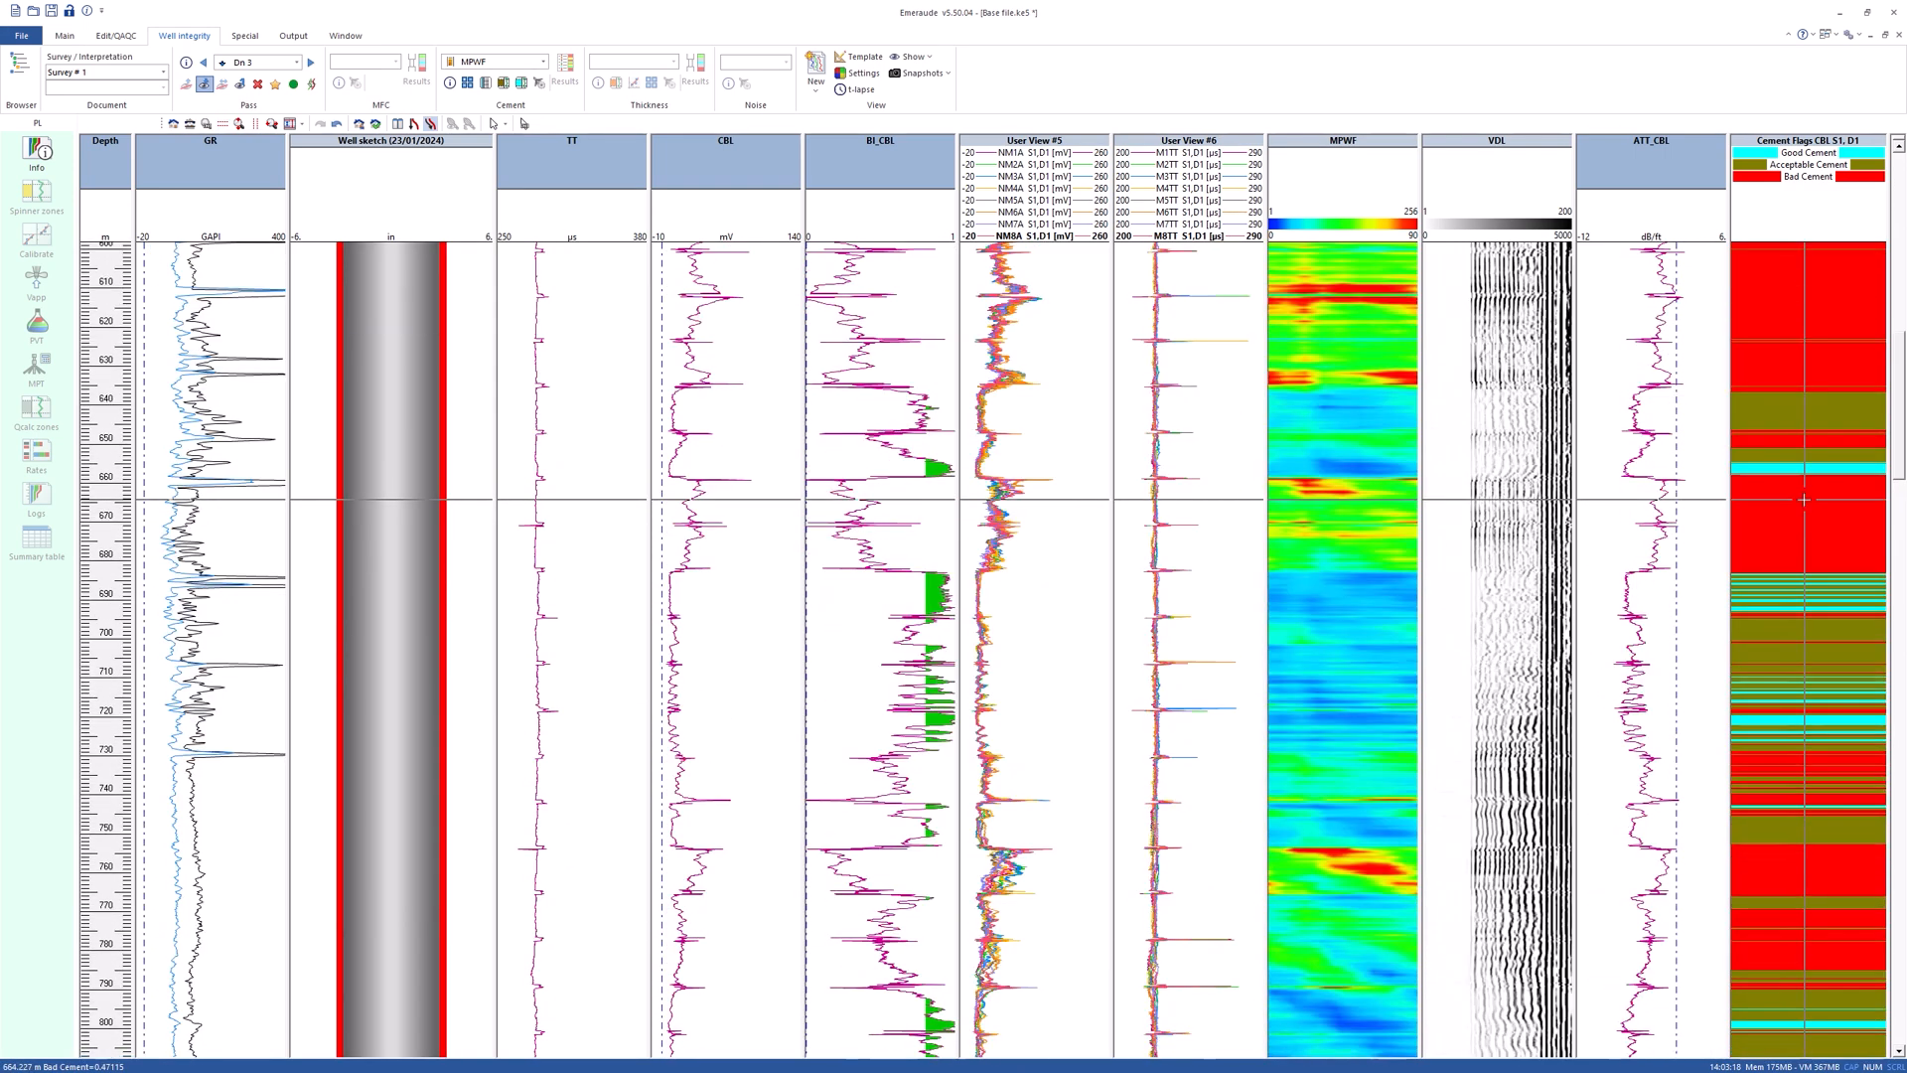
click(746, 389)
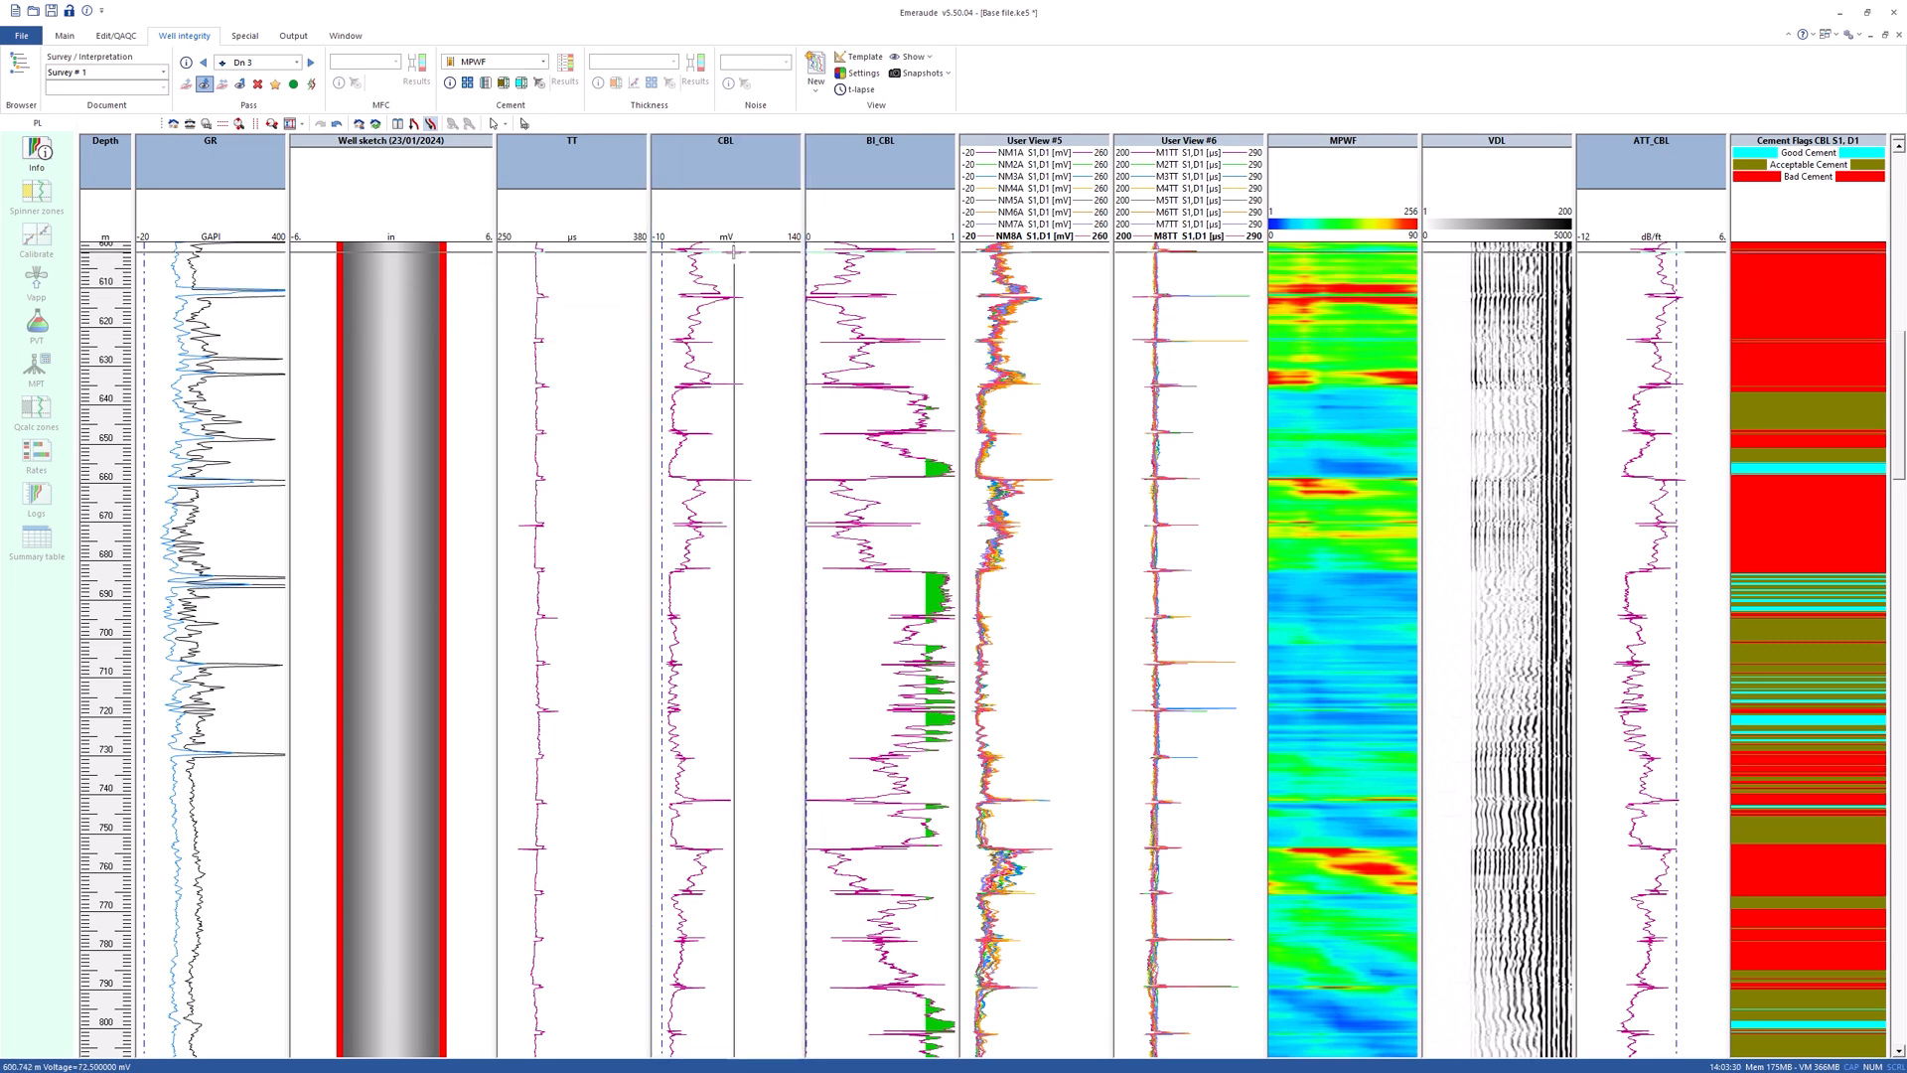
click(174, 124)
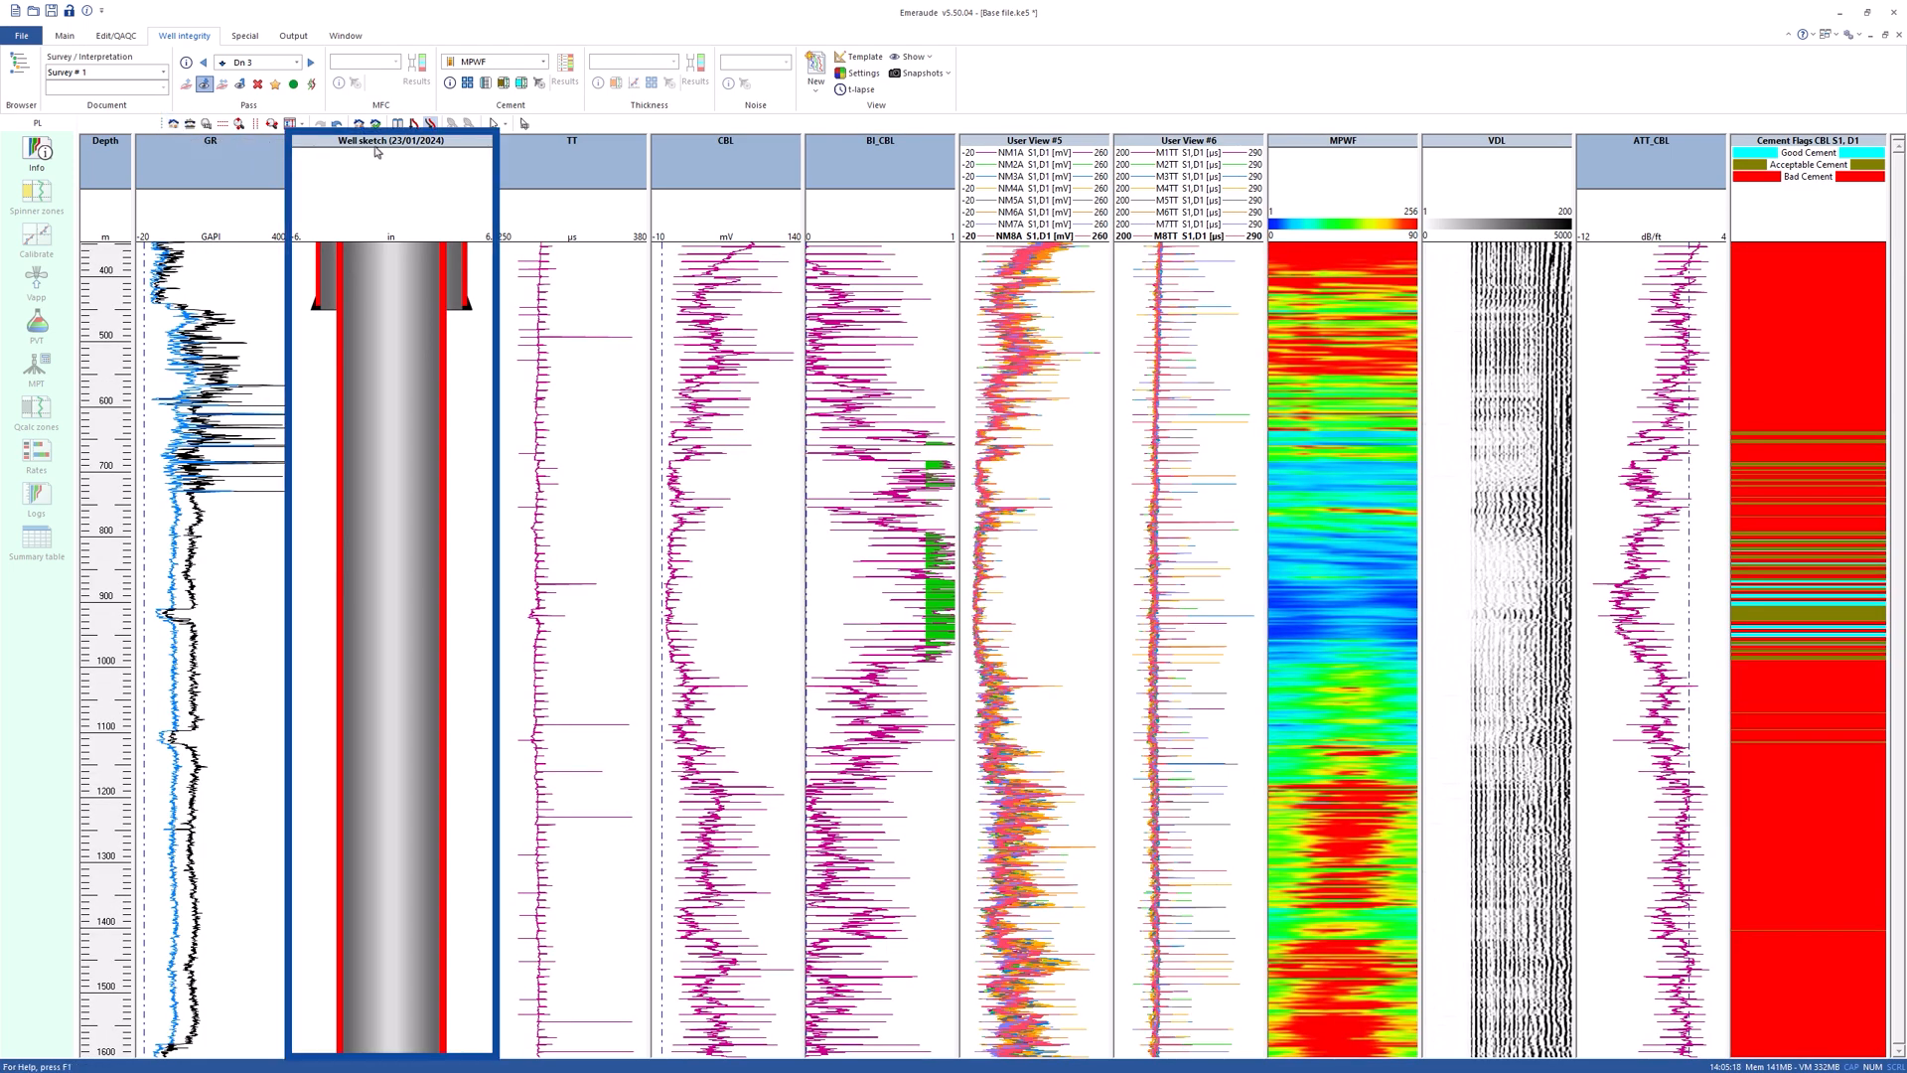
- Hide the Well sketch, User View #6 and ATT_CBL tracks, and fit the remaining tracks to the full width
drag(375, 147, 386, 82)
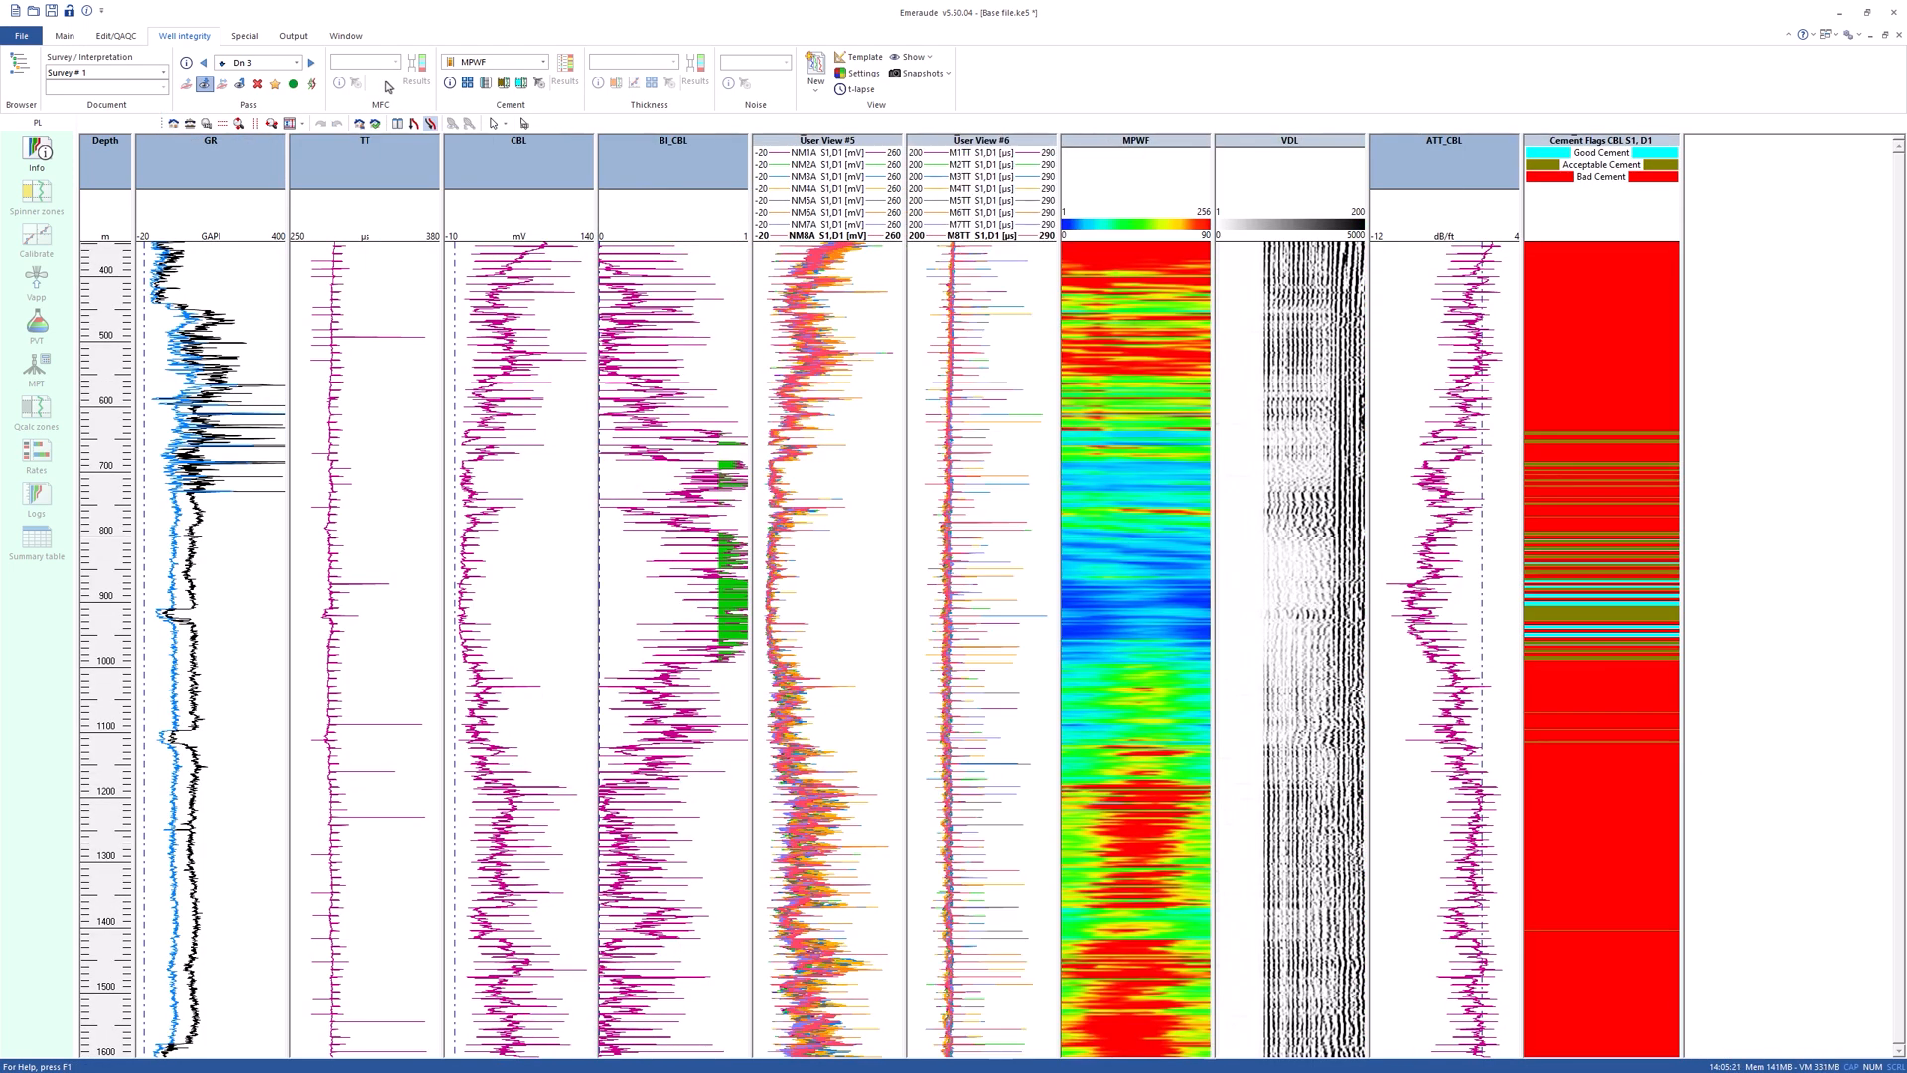
drag(992, 148, 1002, 73)
drag(1298, 162, 1297, 69)
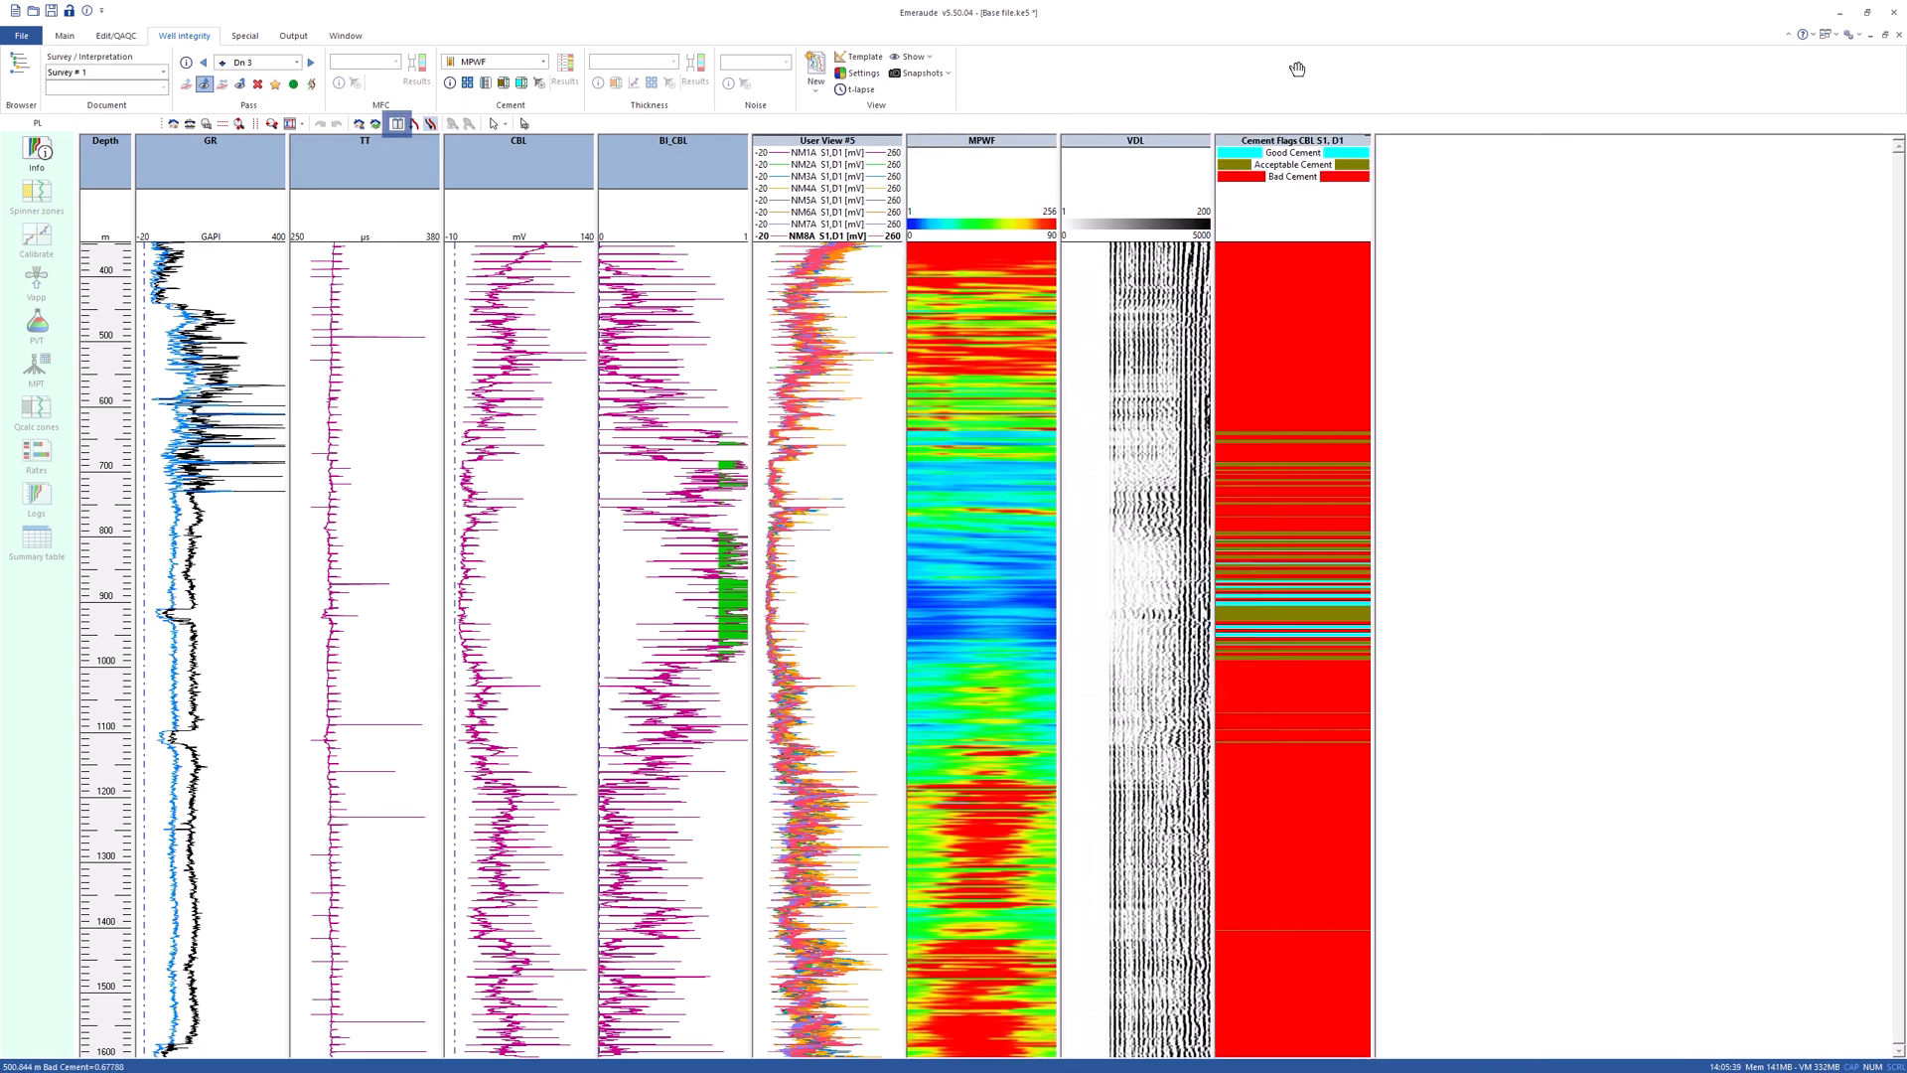
click(398, 123)
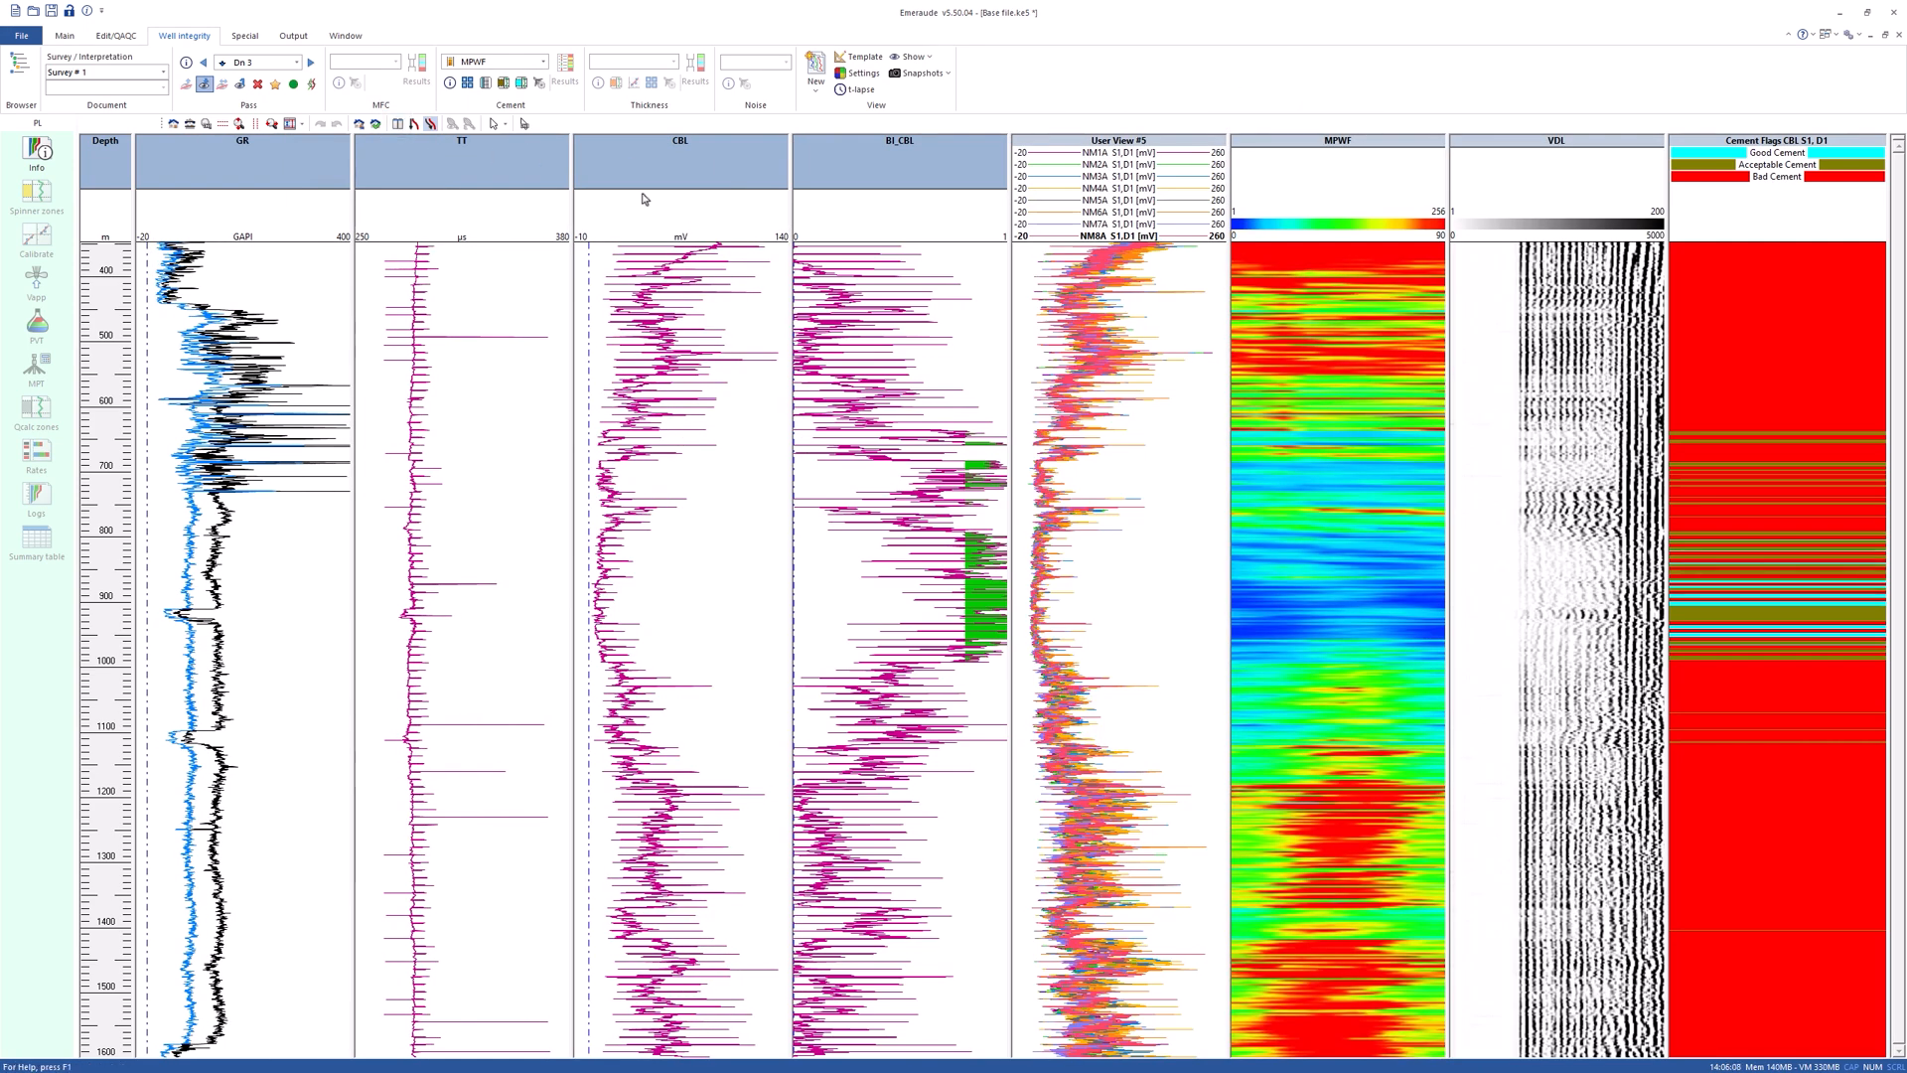
- Open the MPWF array data for exploration
right_click(1311, 390)
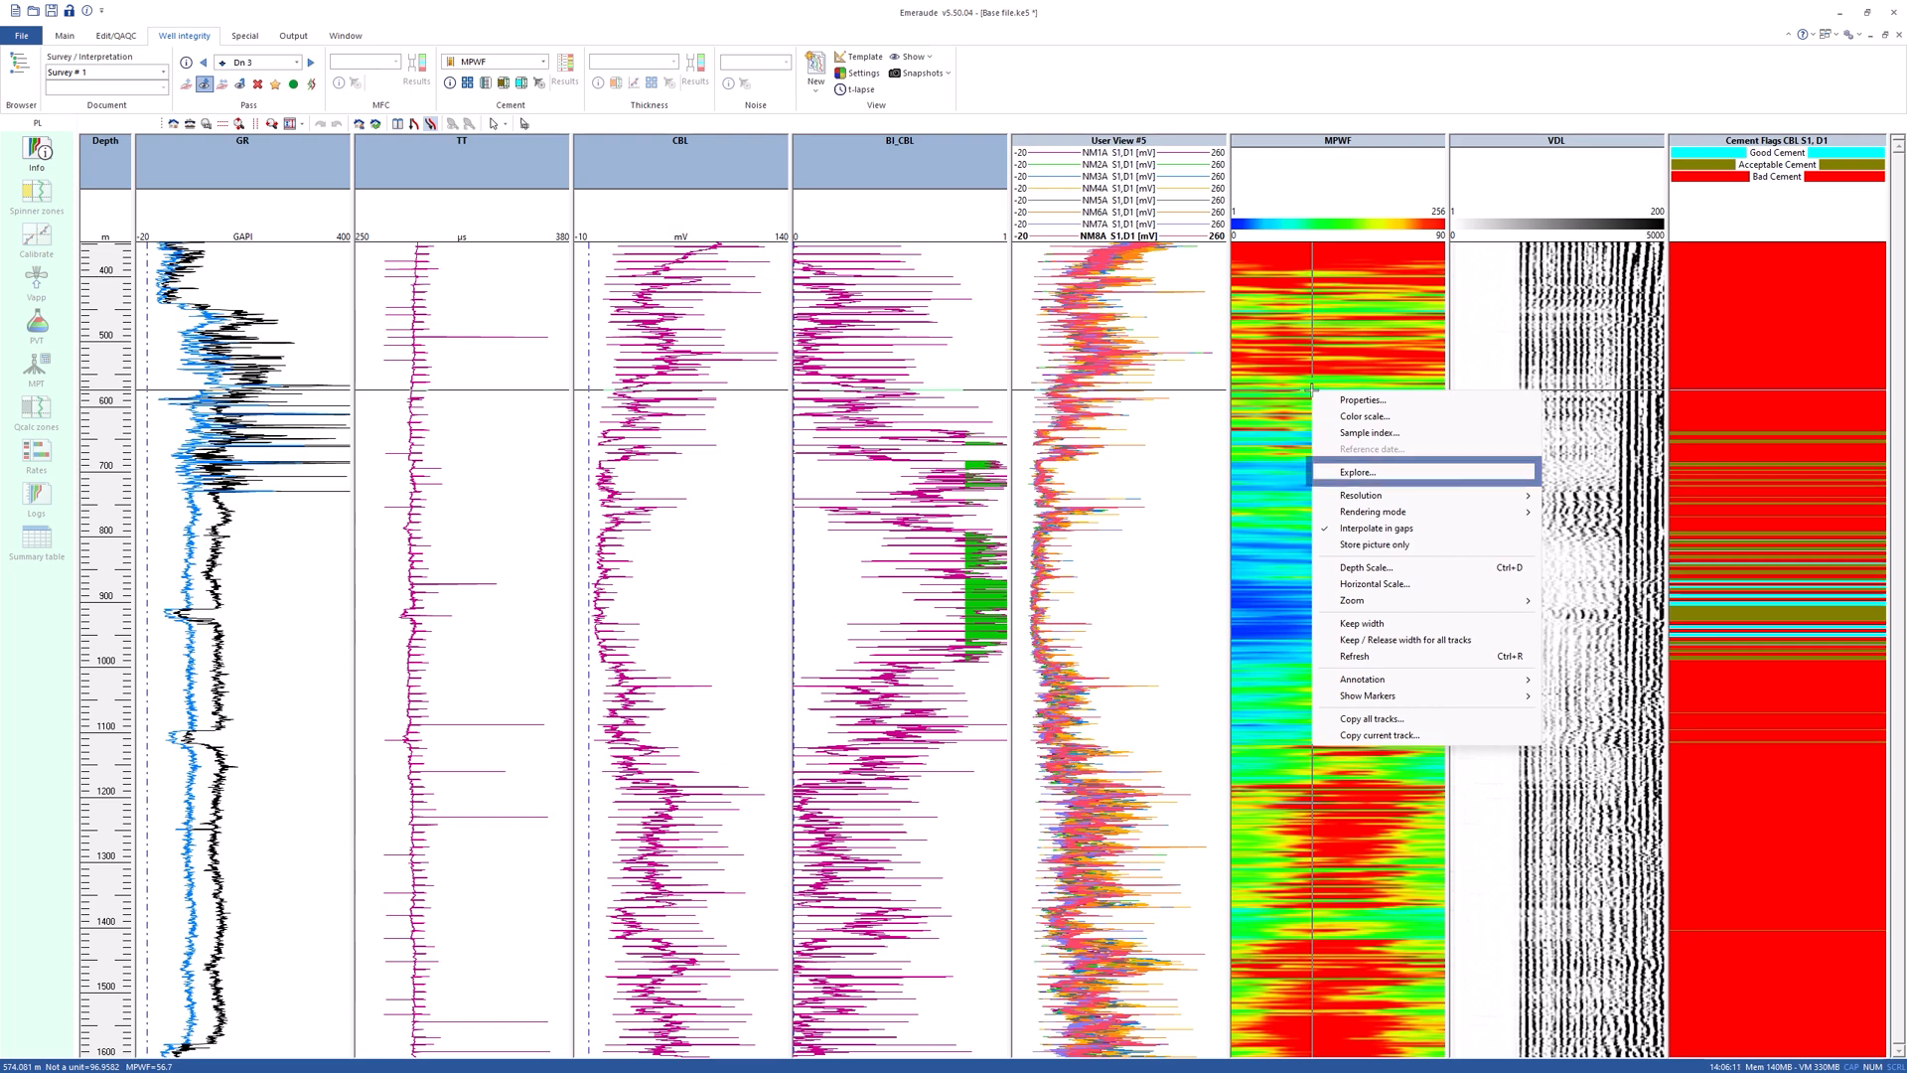
click(1334, 473)
drag(1300, 207, 1723, 175)
drag(1550, 186, 1280, 197)
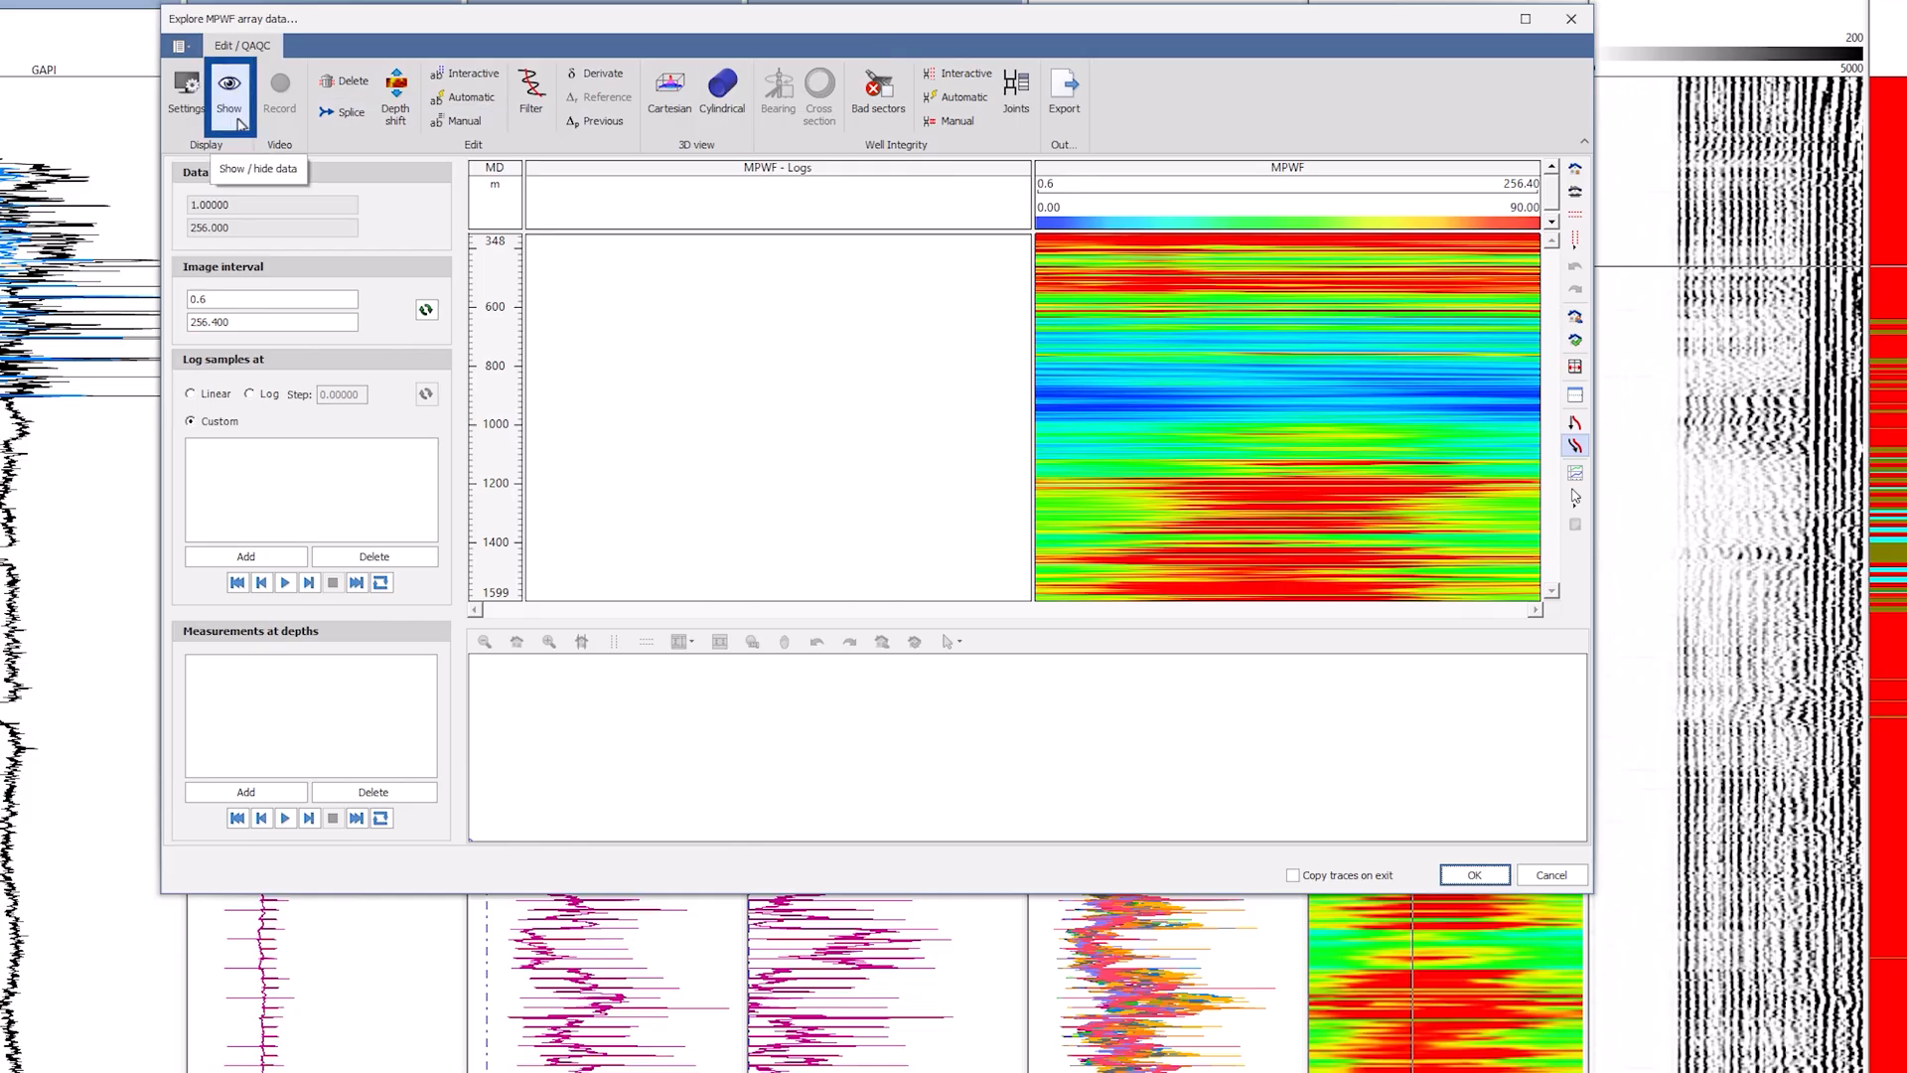
- Show the CBL and MPWF CCL logs beside the MPWF image and enlarge the log display area
click(229, 94)
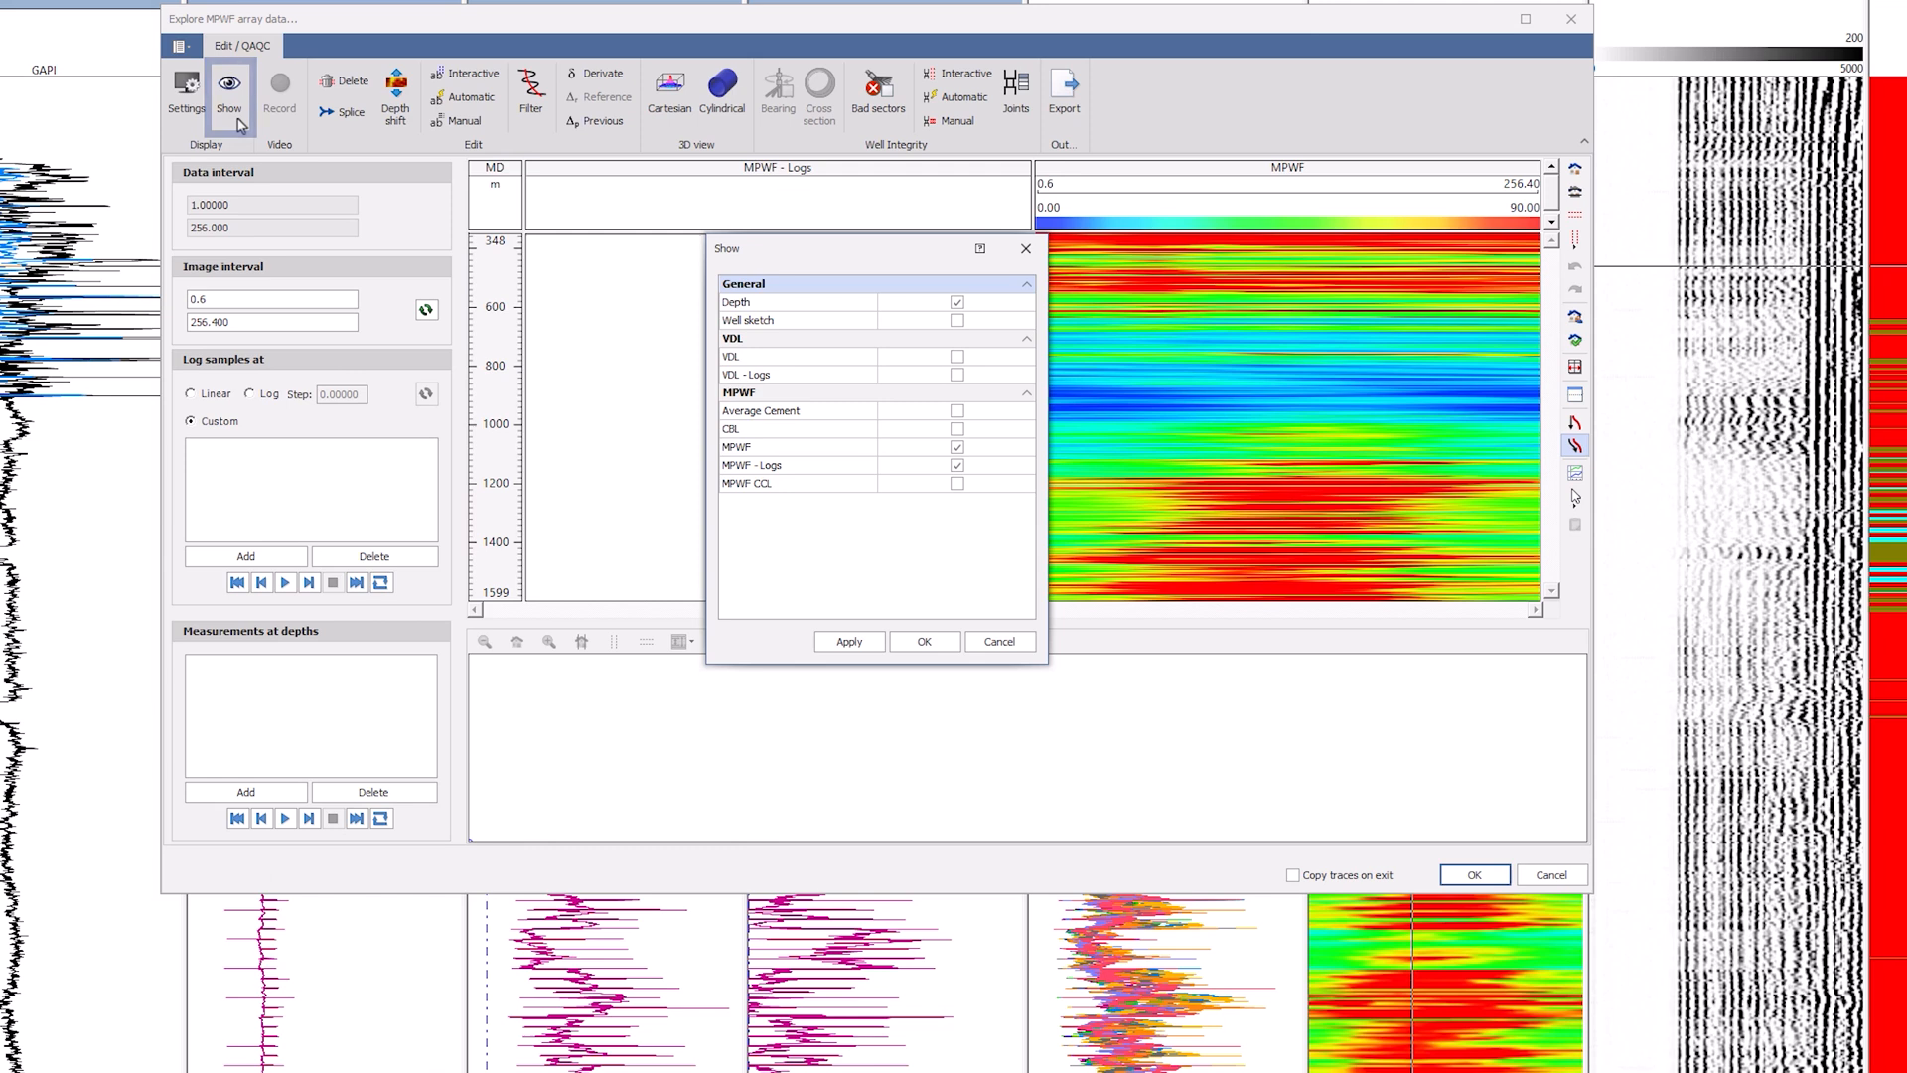
click(957, 428)
click(956, 483)
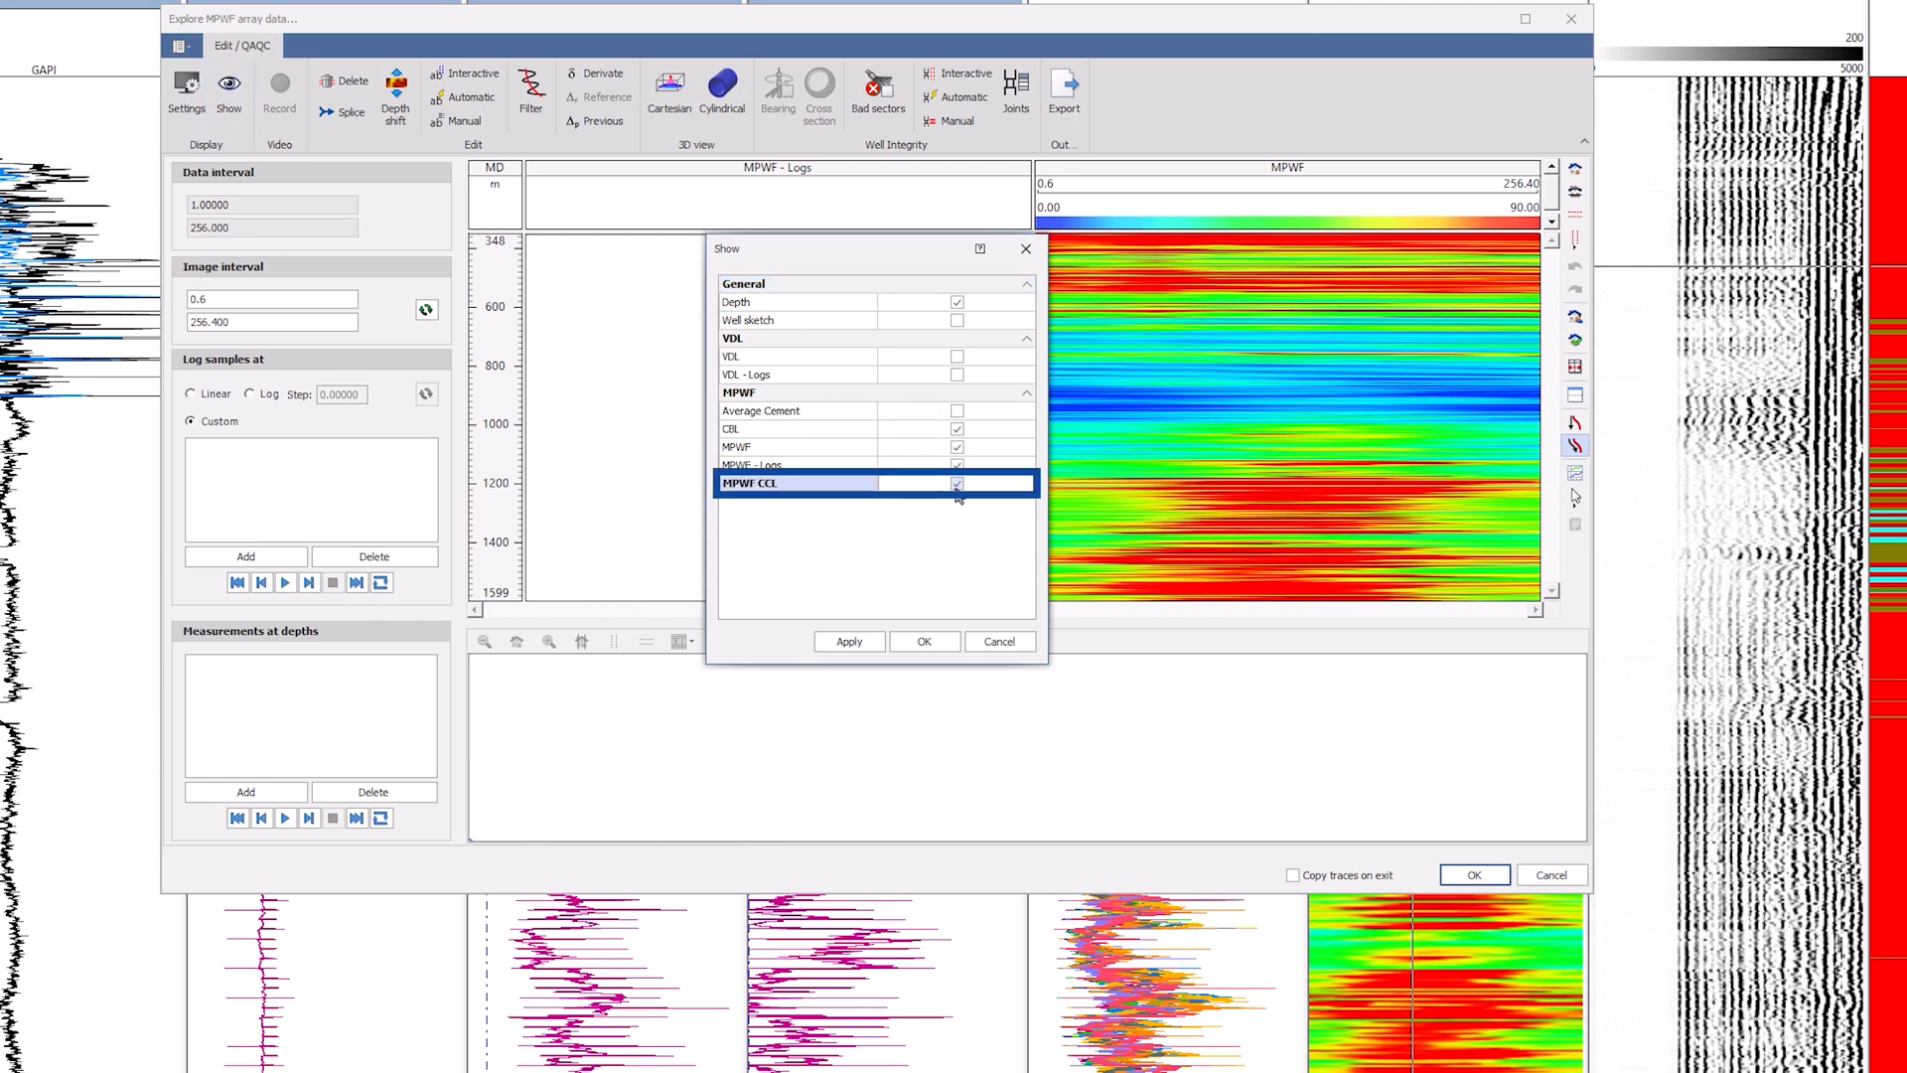
click(925, 642)
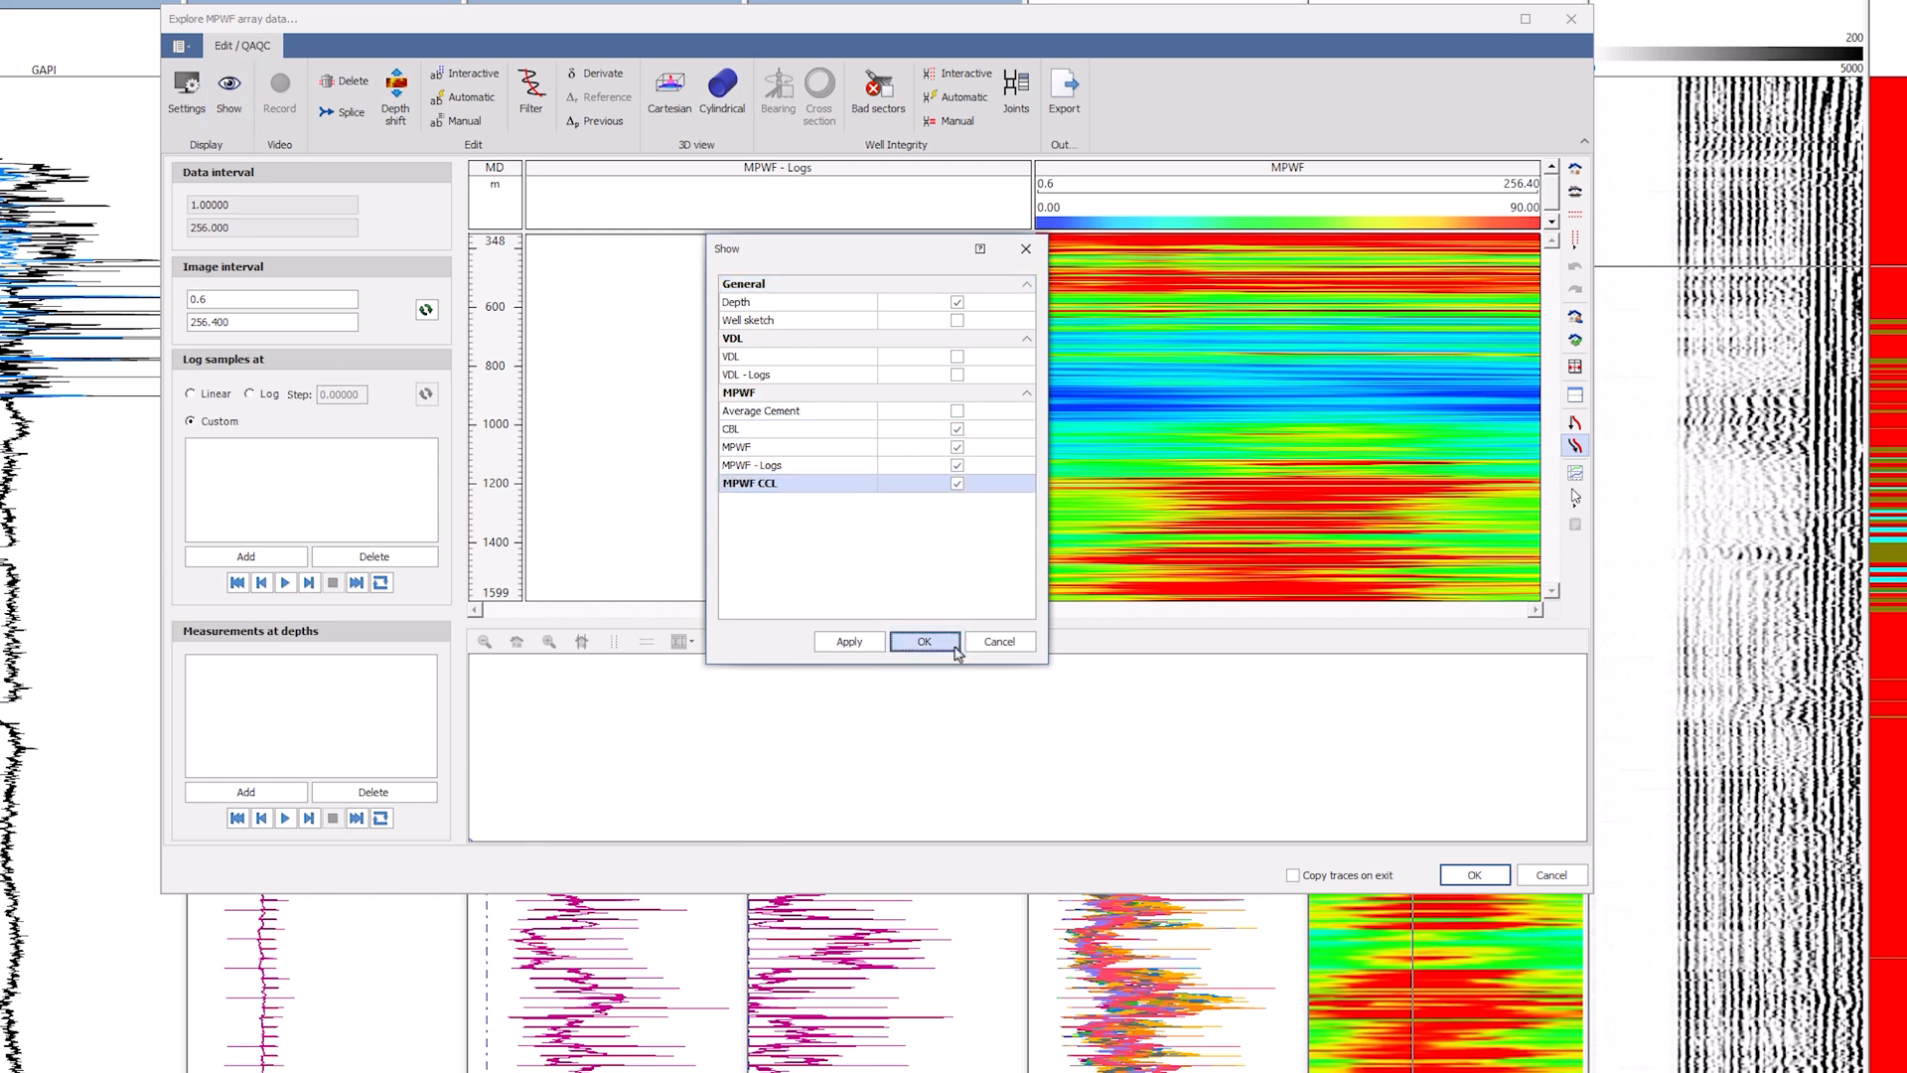
drag(1005, 627, 1000, 1060)
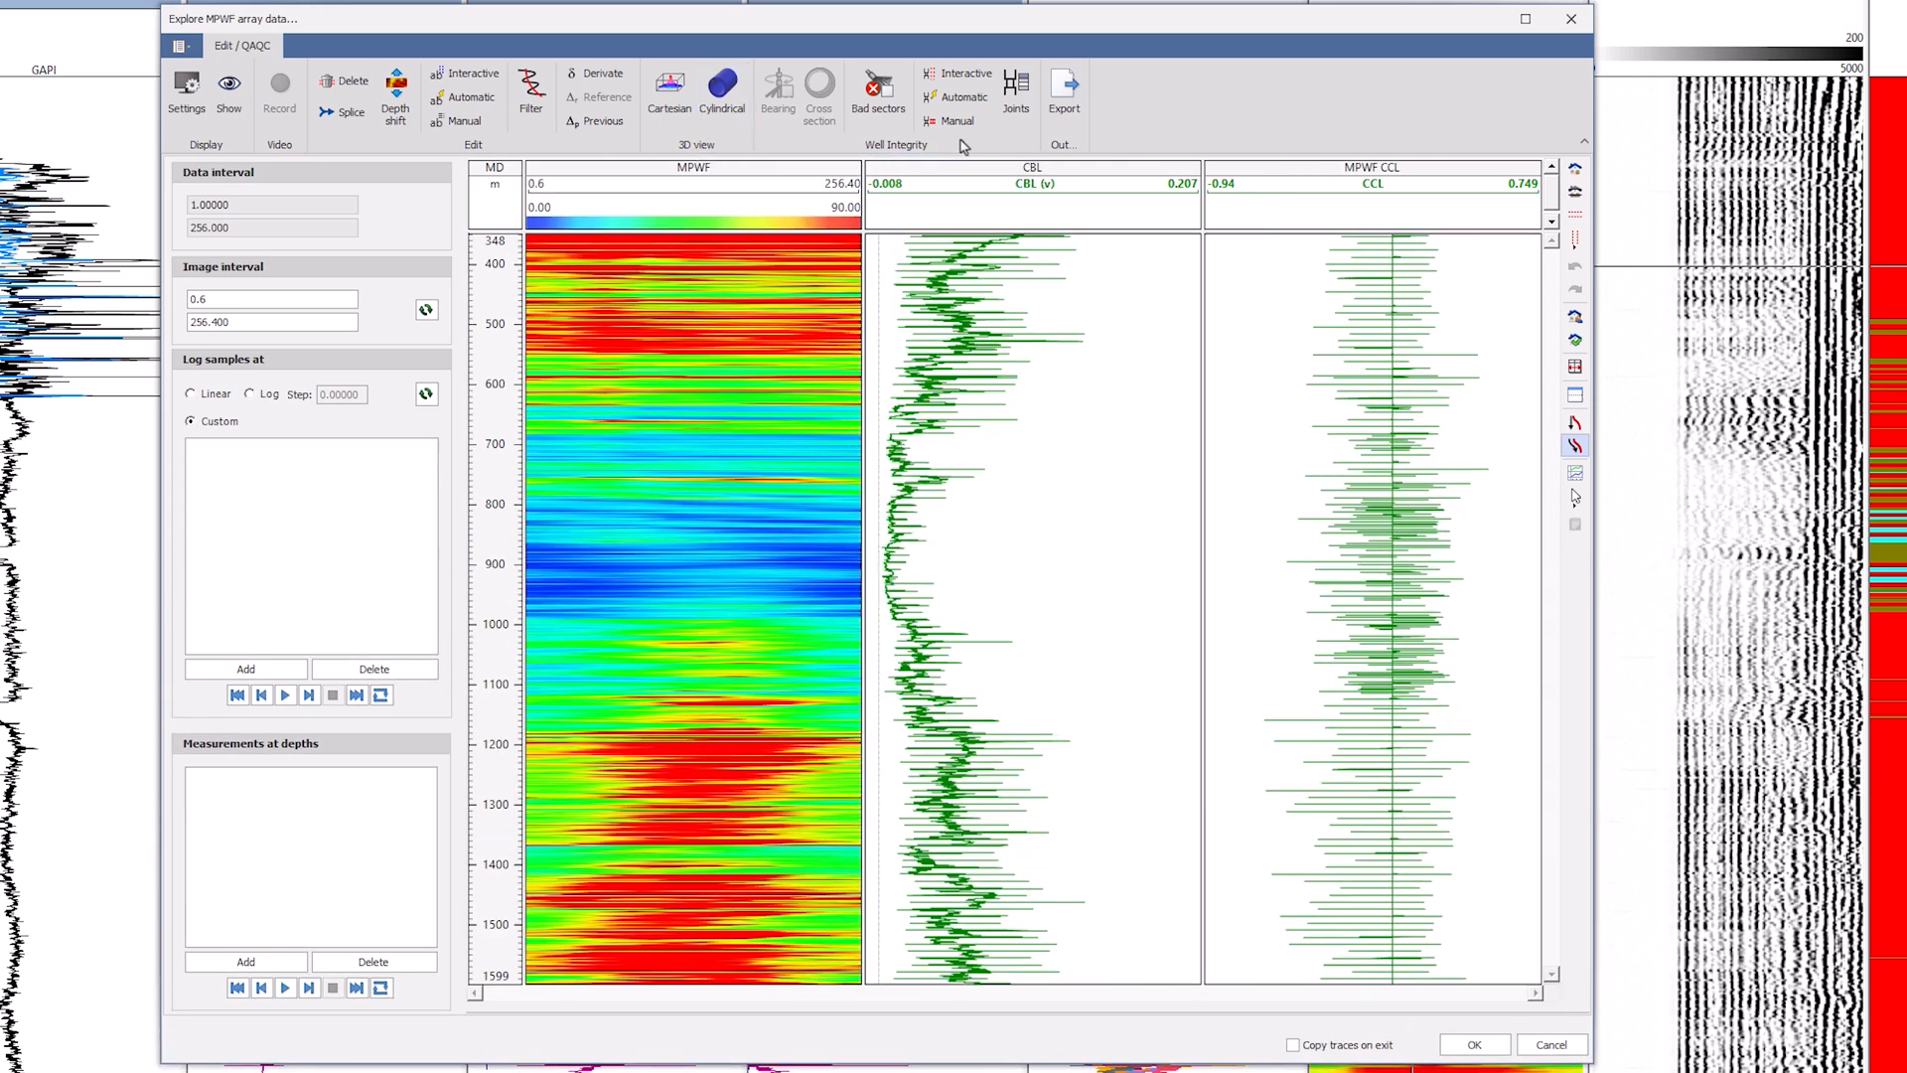
- Define joints interactively over the full range with a threshold on the MPWF CCL log, and maximize the exploration window
click(984, 75)
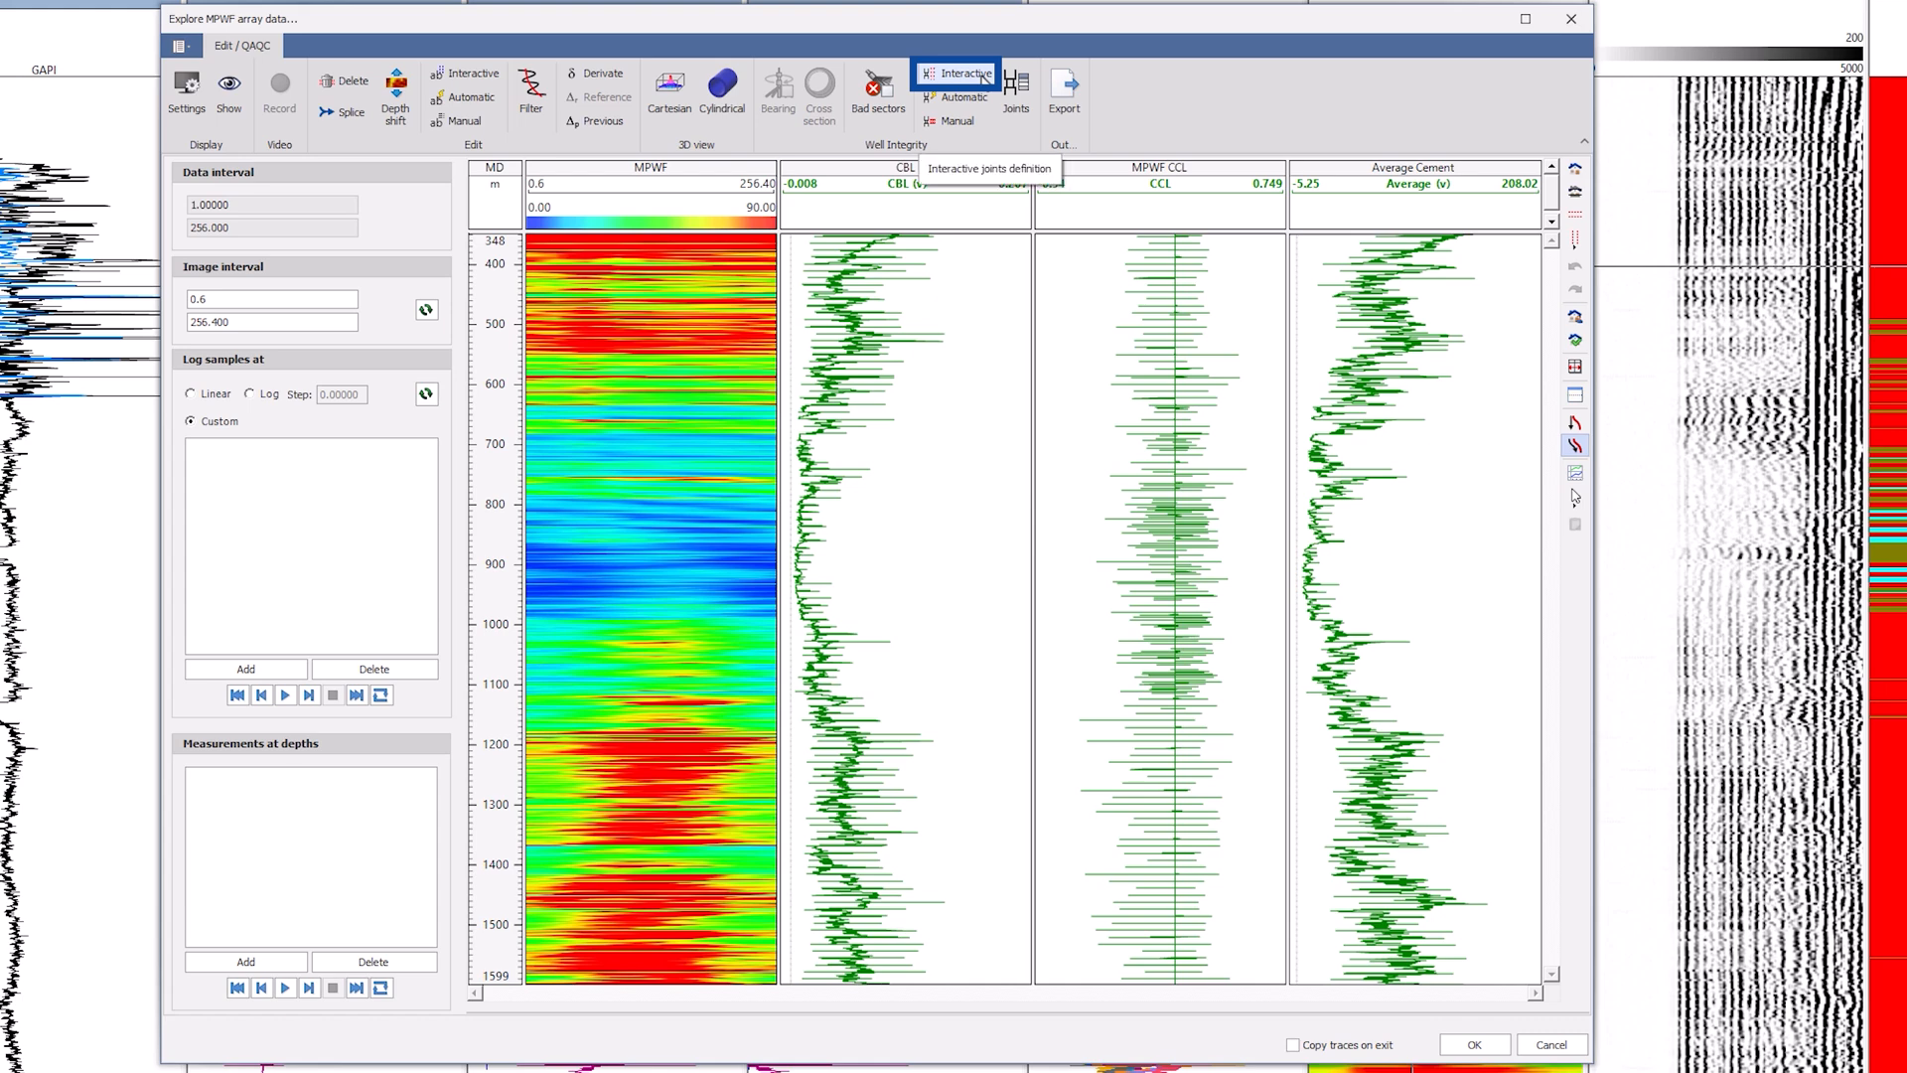
click(1160, 285)
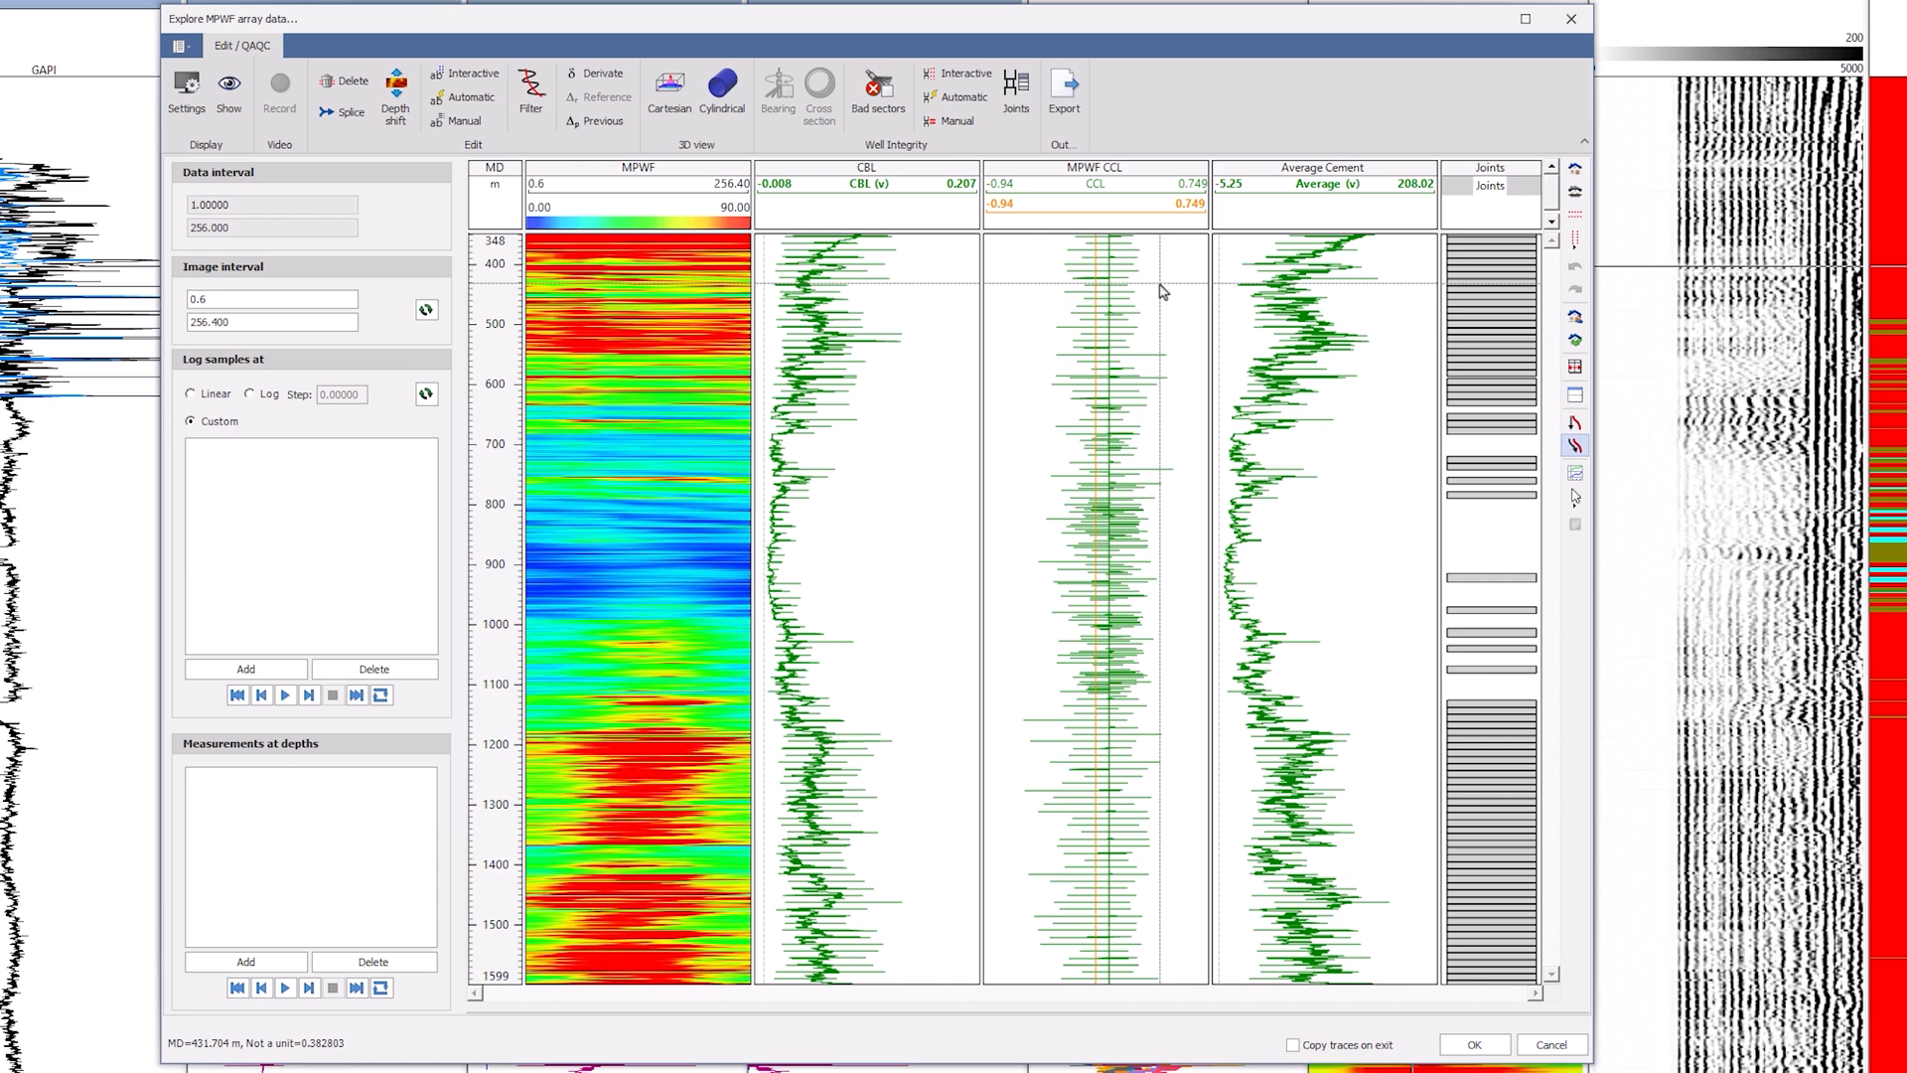
click(1526, 19)
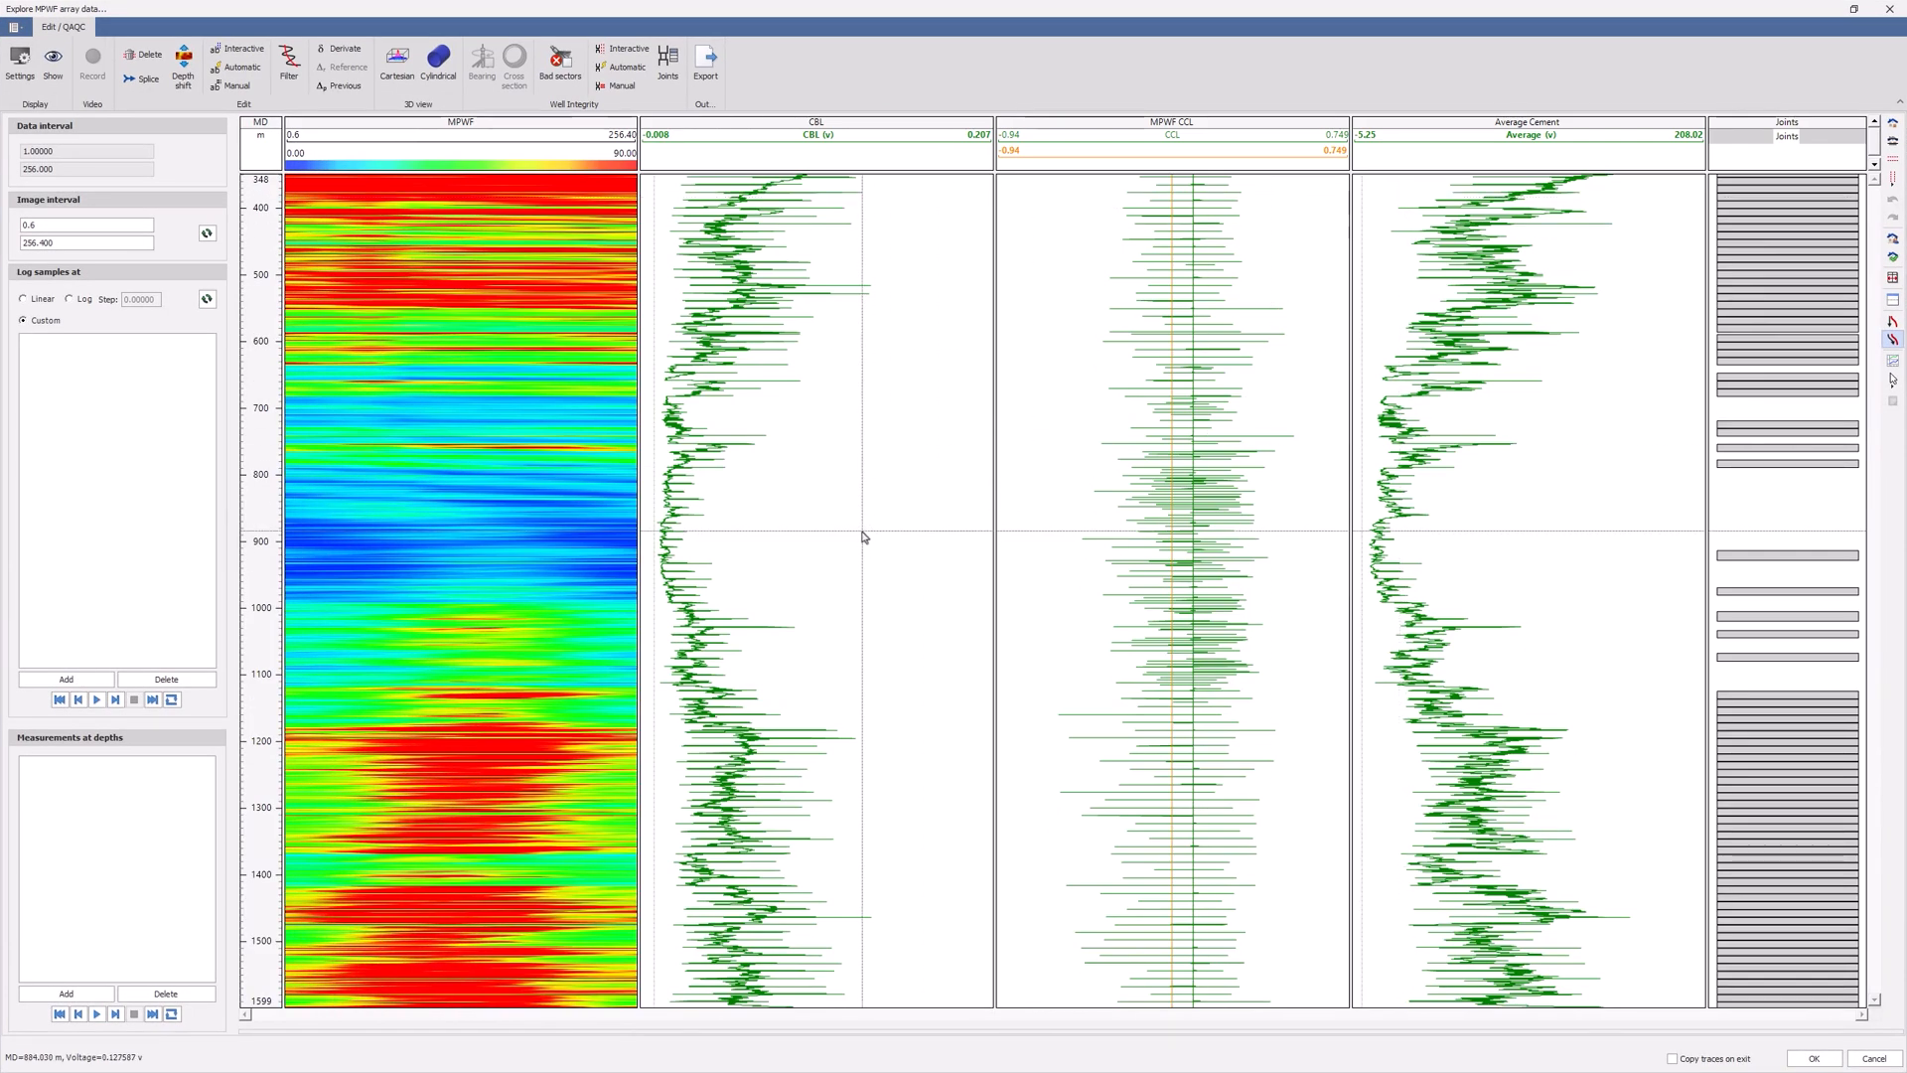
- Rescale the log tracks to the data in the interval from about 783 m to 1029 m
scroll(846, 536, up, 1)
scroll(850, 537, up, 2)
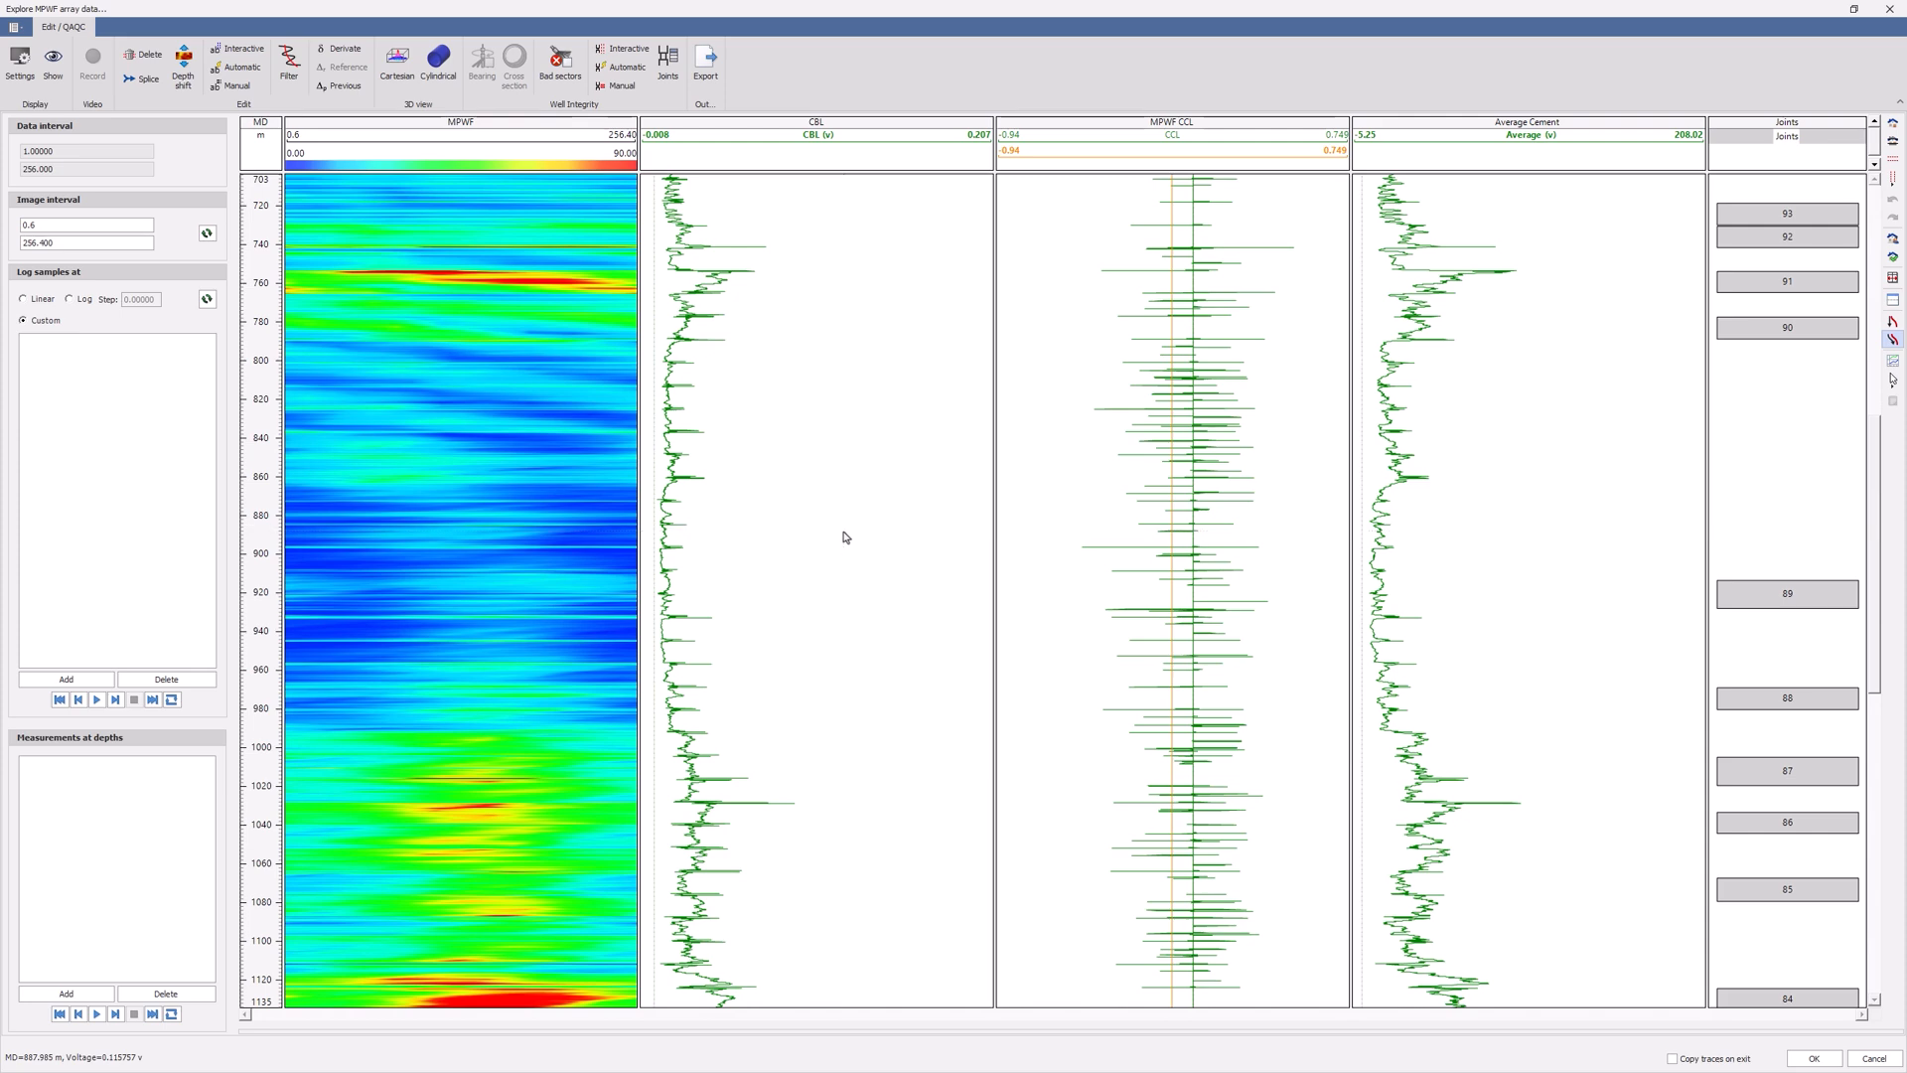
scroll(846, 537, up, 2)
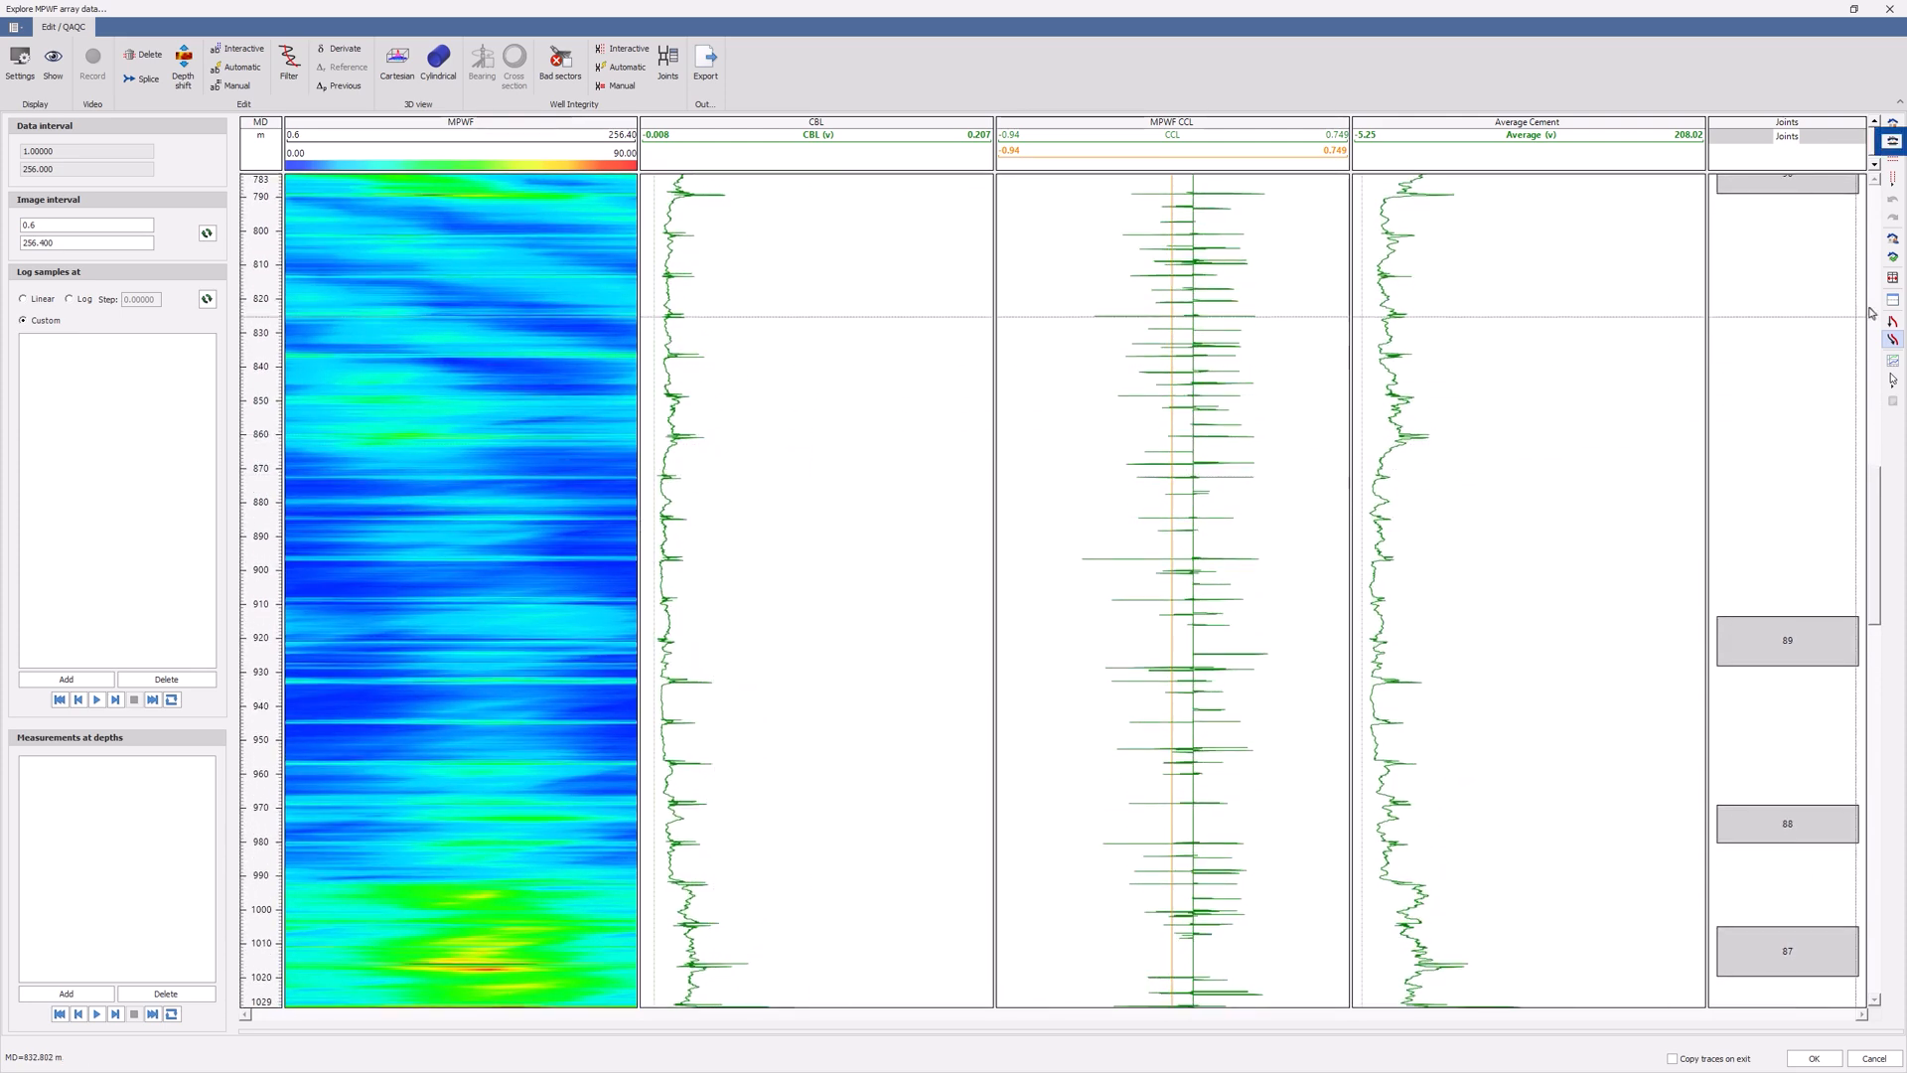
click(1892, 143)
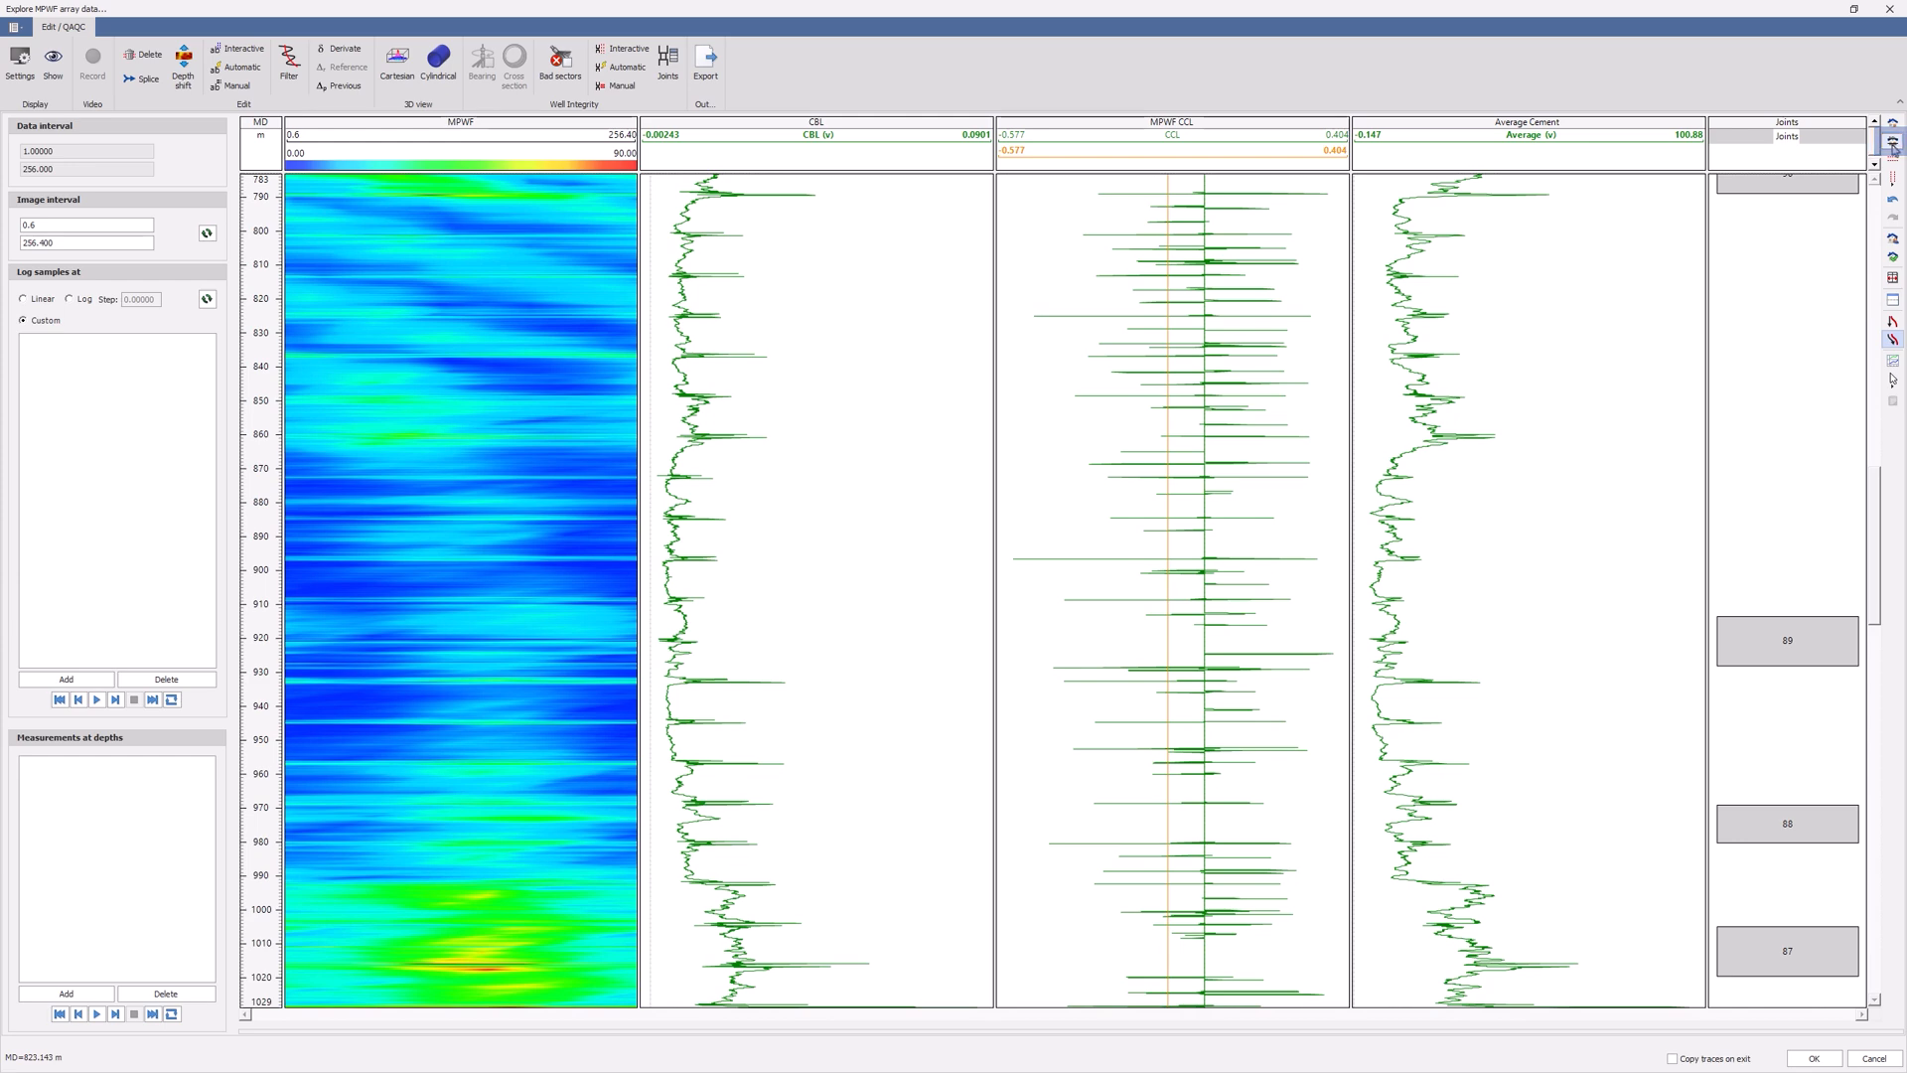
- Redefine the joints from the CBL log over a selected range starting at about 785 m, with a threshold of about 0.016 V
right_click(822, 632)
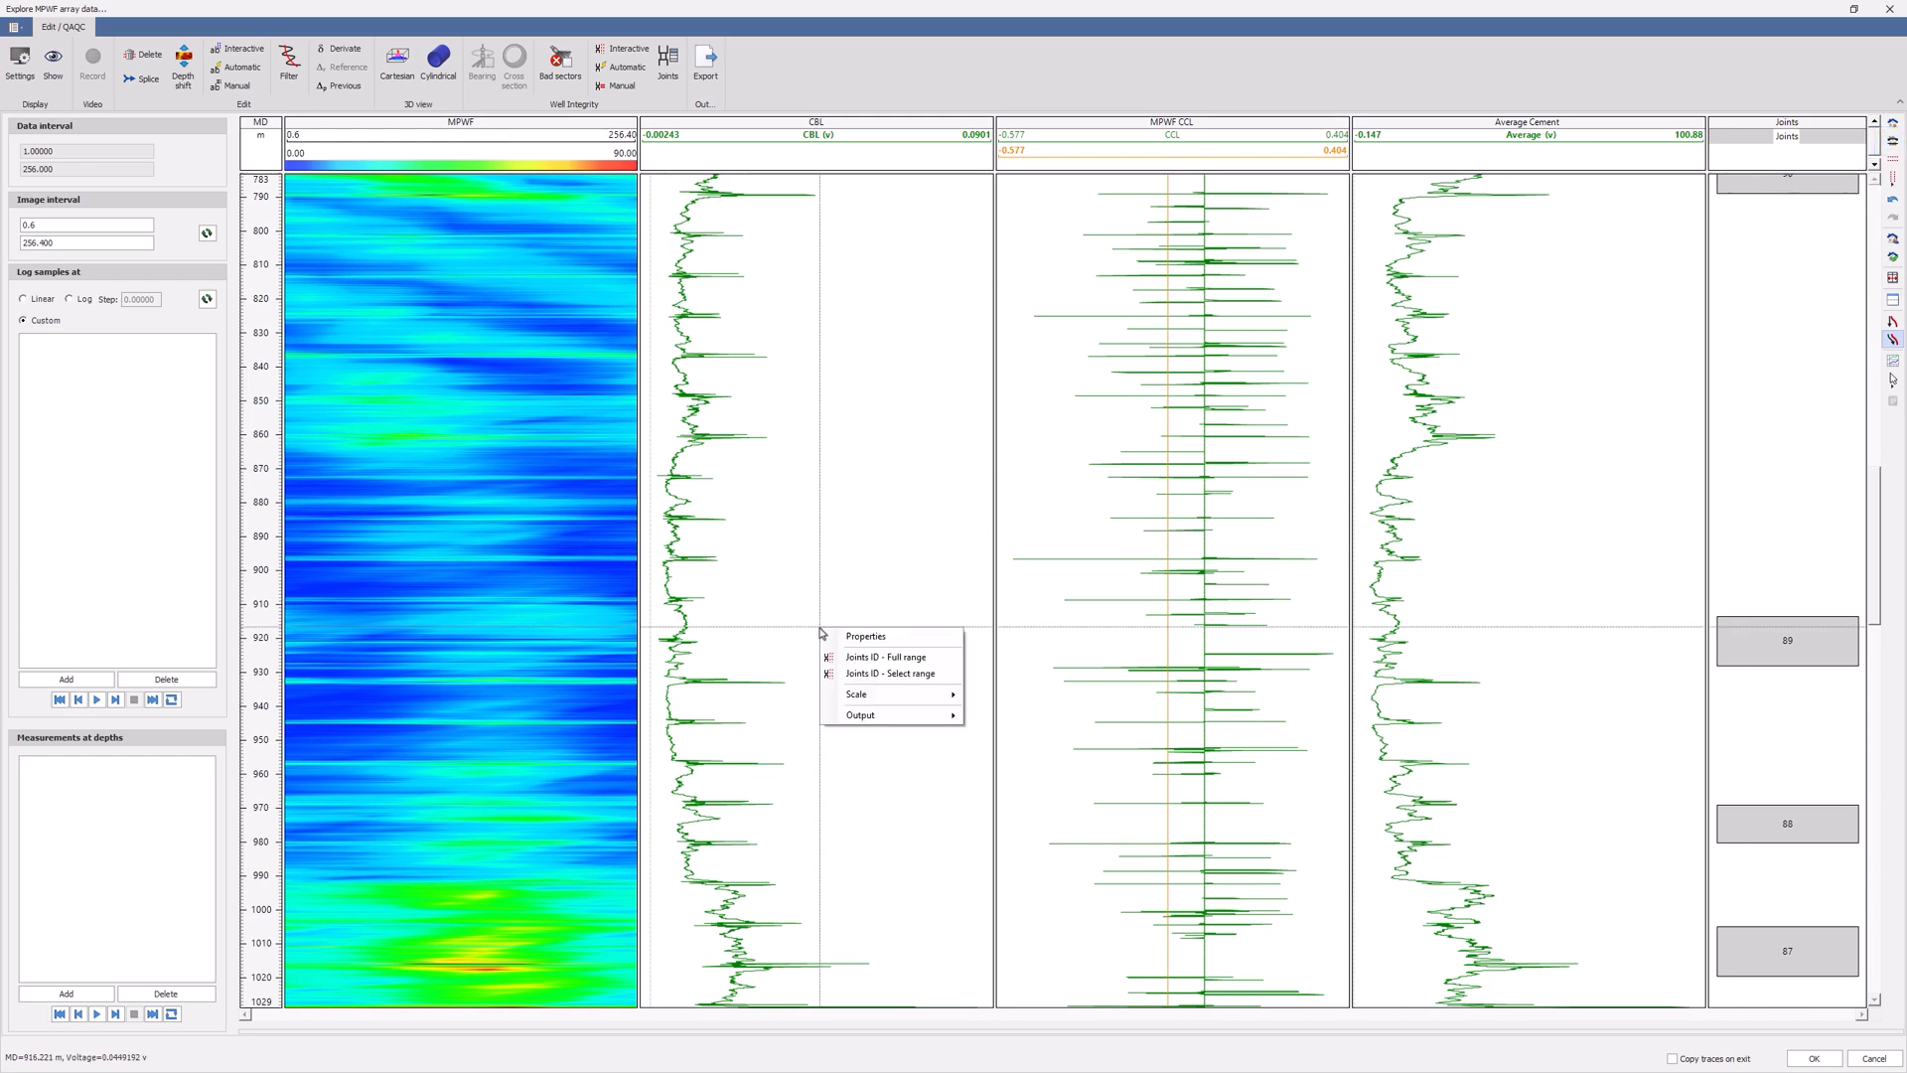
click(944, 674)
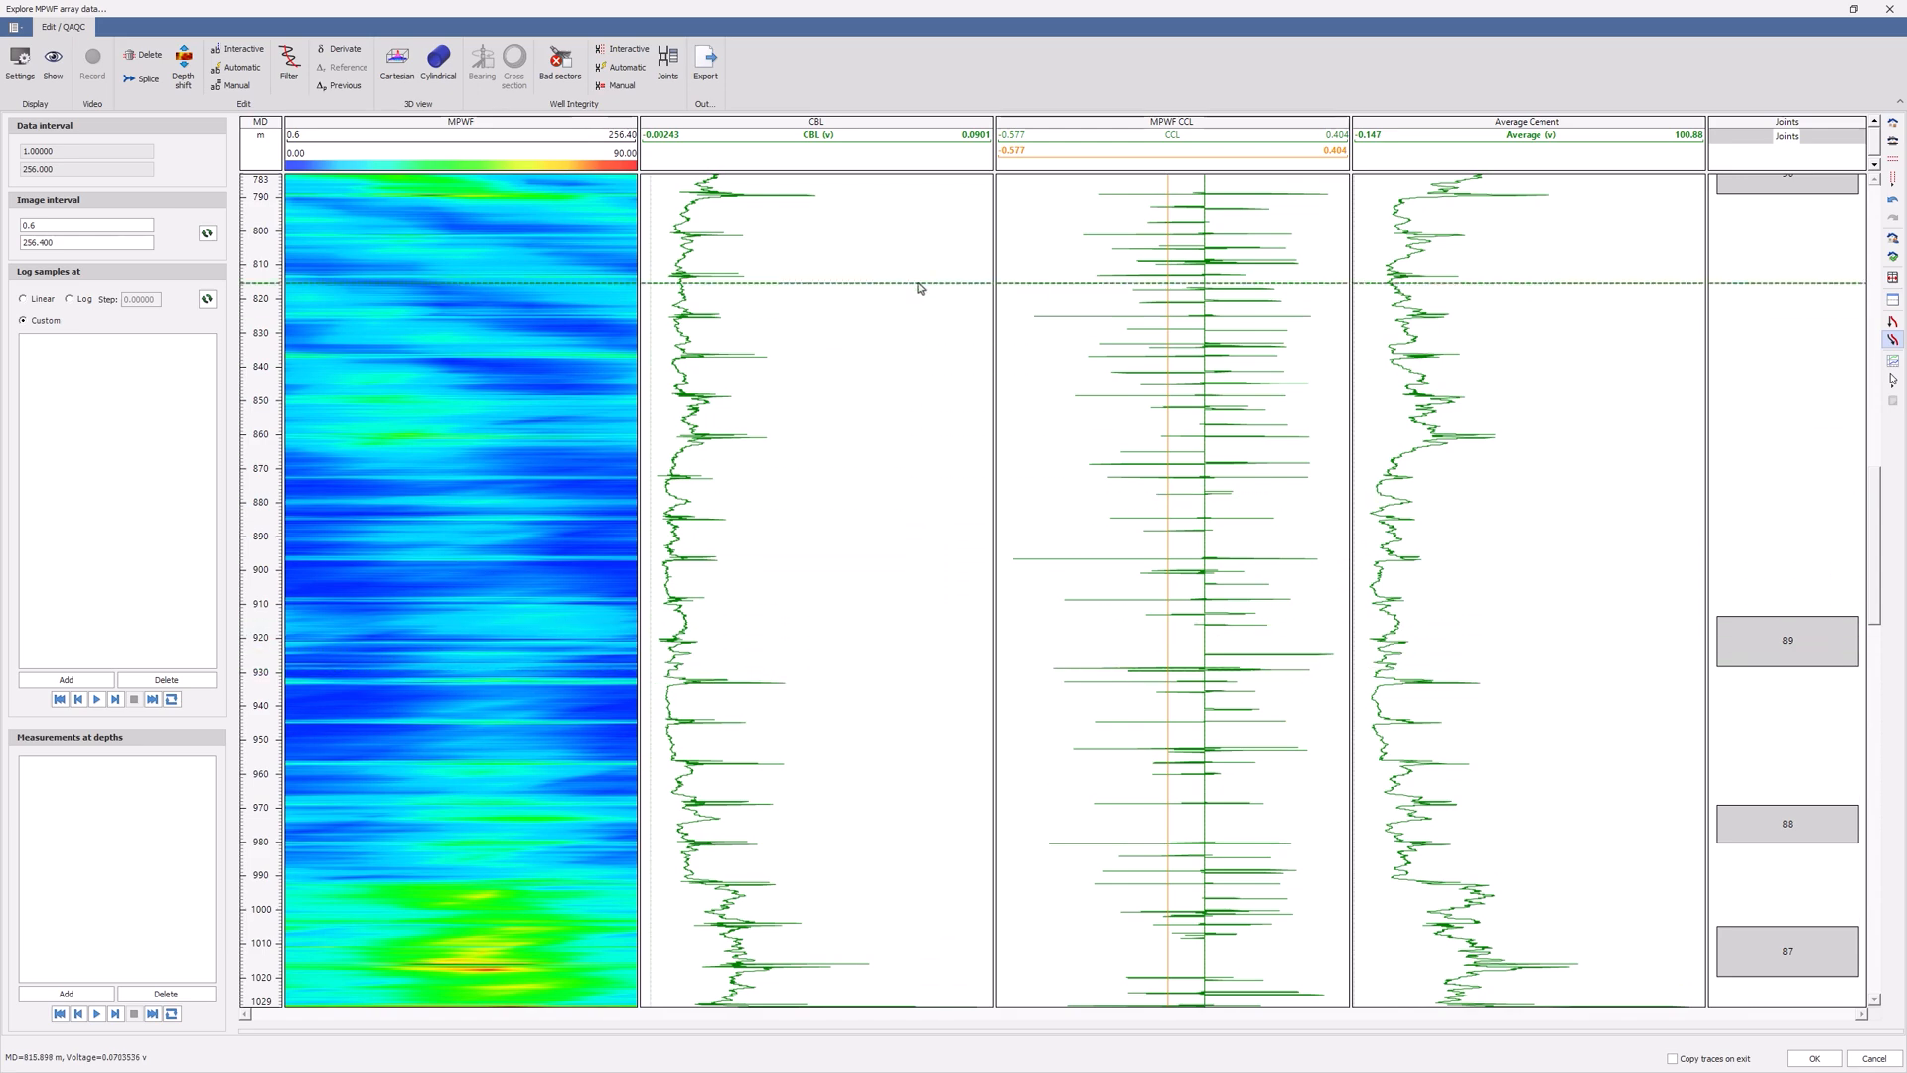
click(915, 183)
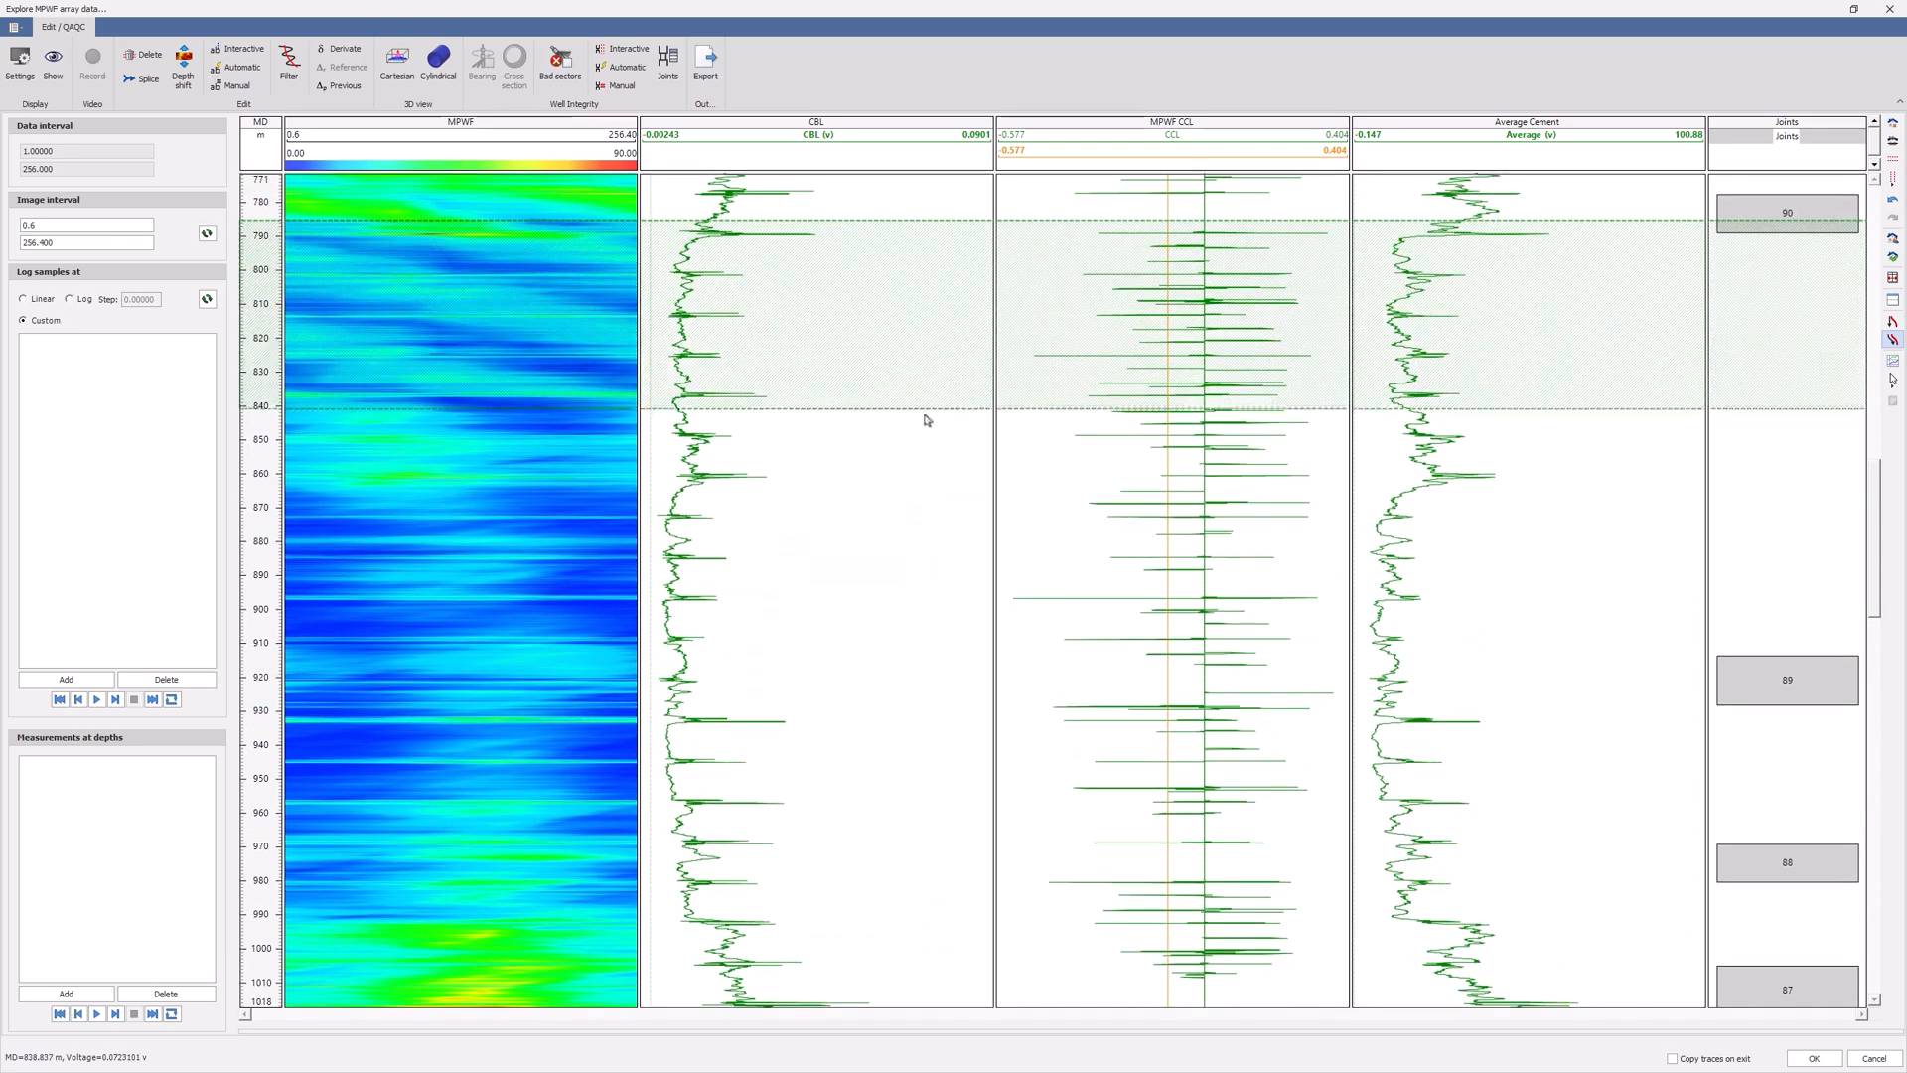
click(878, 906)
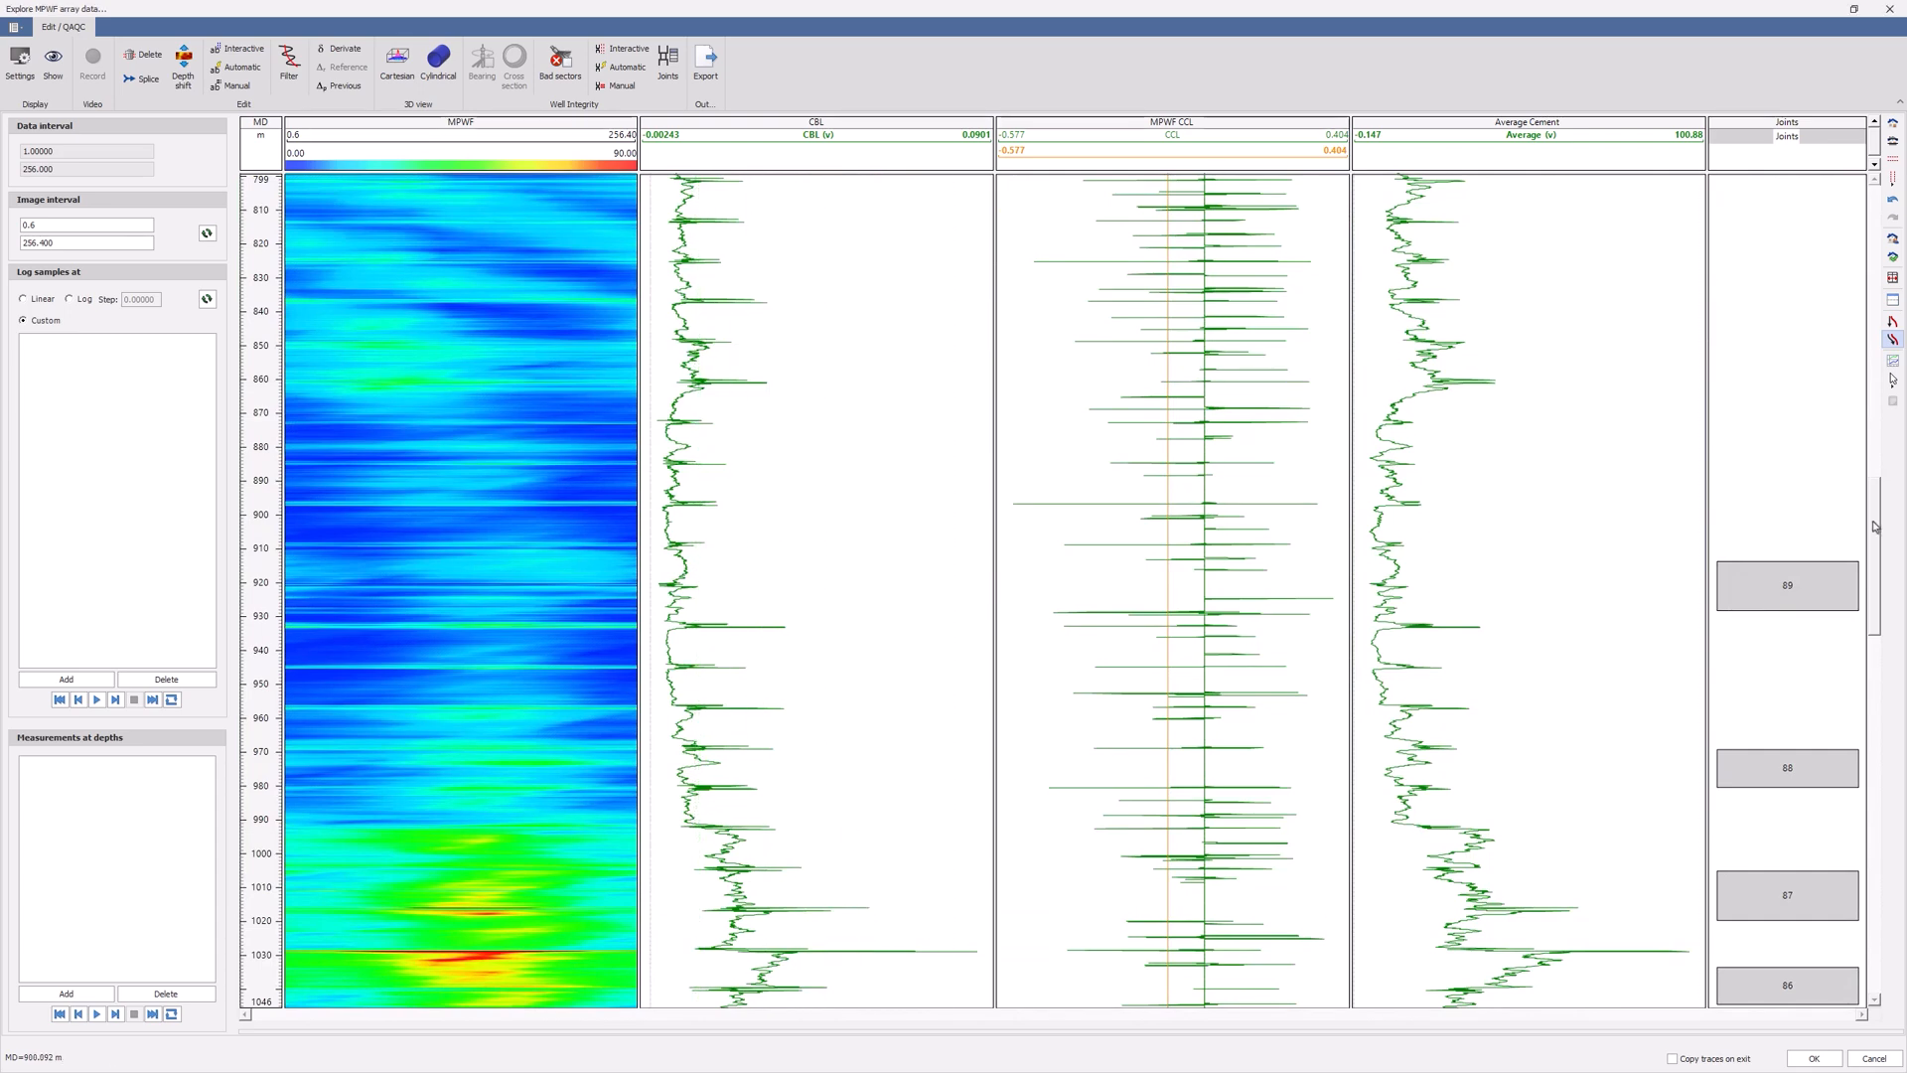
scroll(700, 248, up, 3)
click(712, 317)
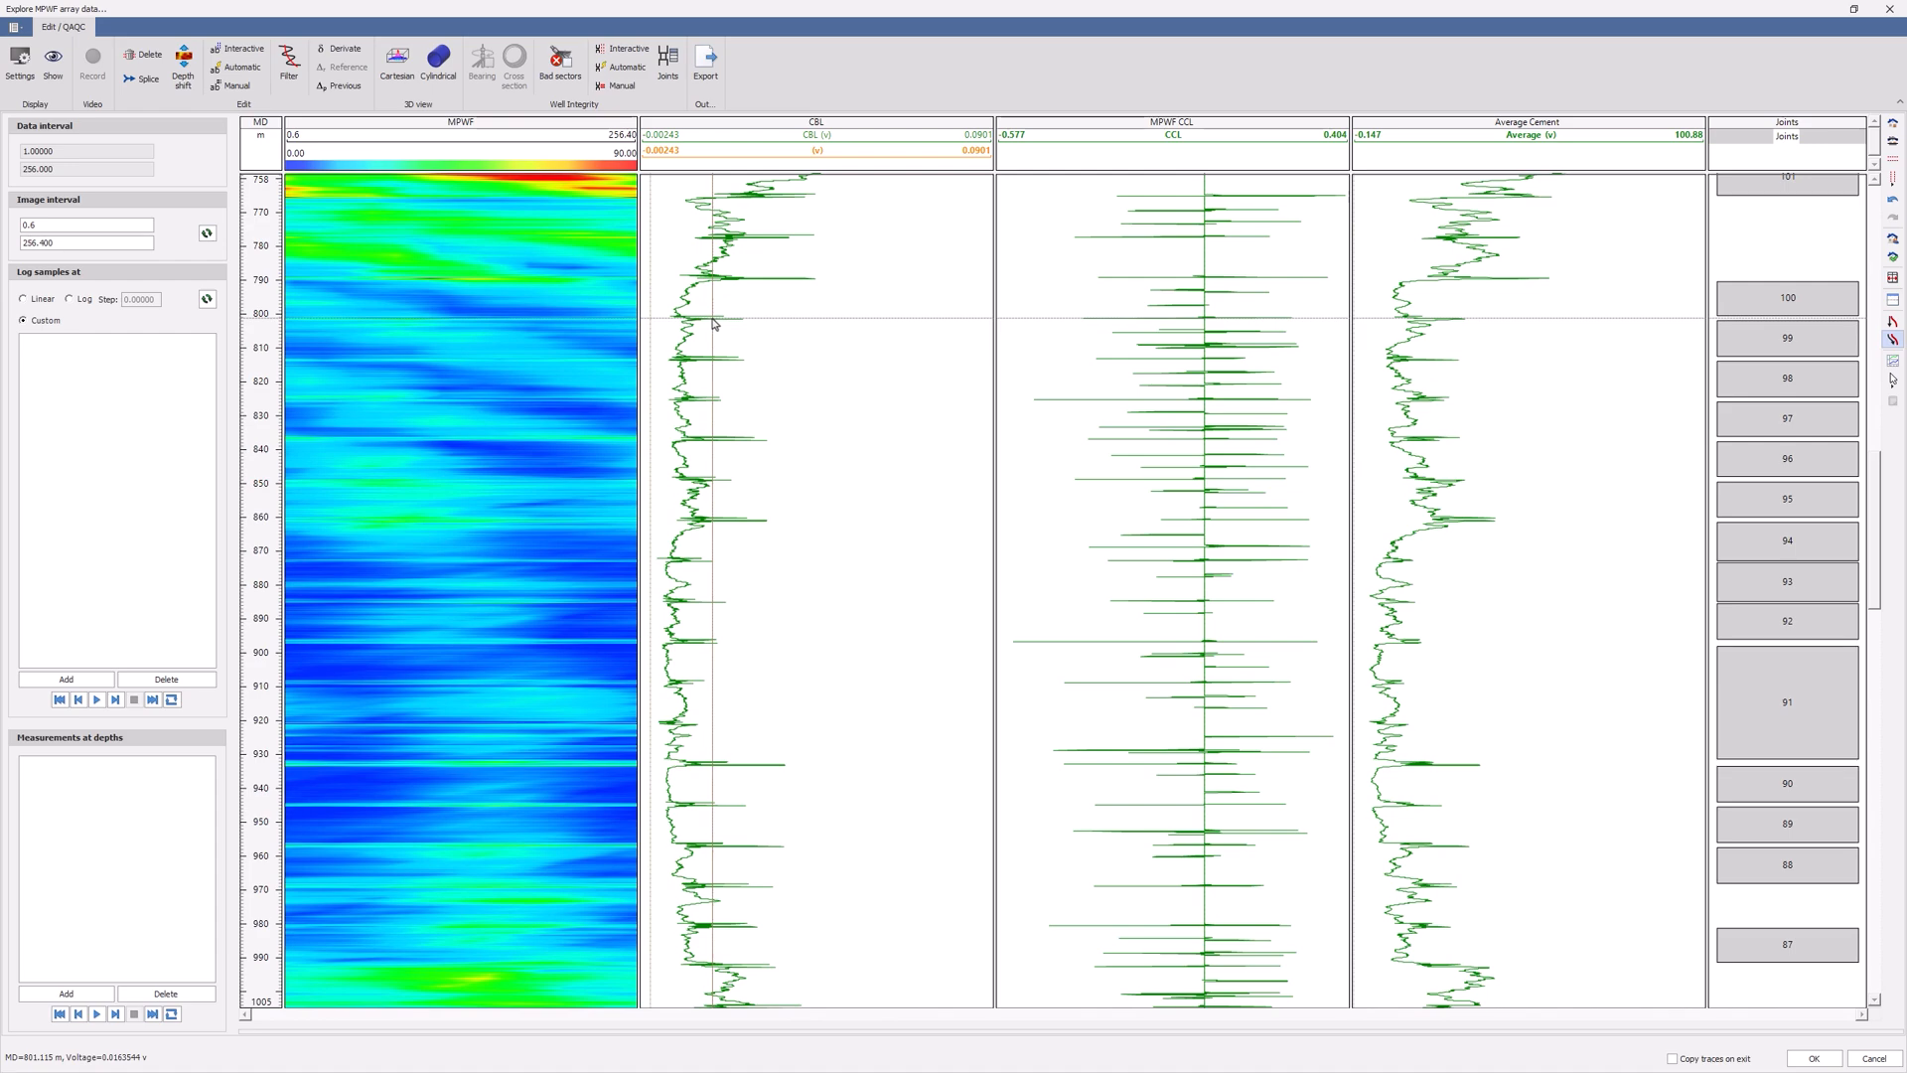
- Open the cylindrical 3D display of the MPWF array data at joint 84 and show its depth navigator around 1082–1179 m
drag(1875, 510, 1881, 624)
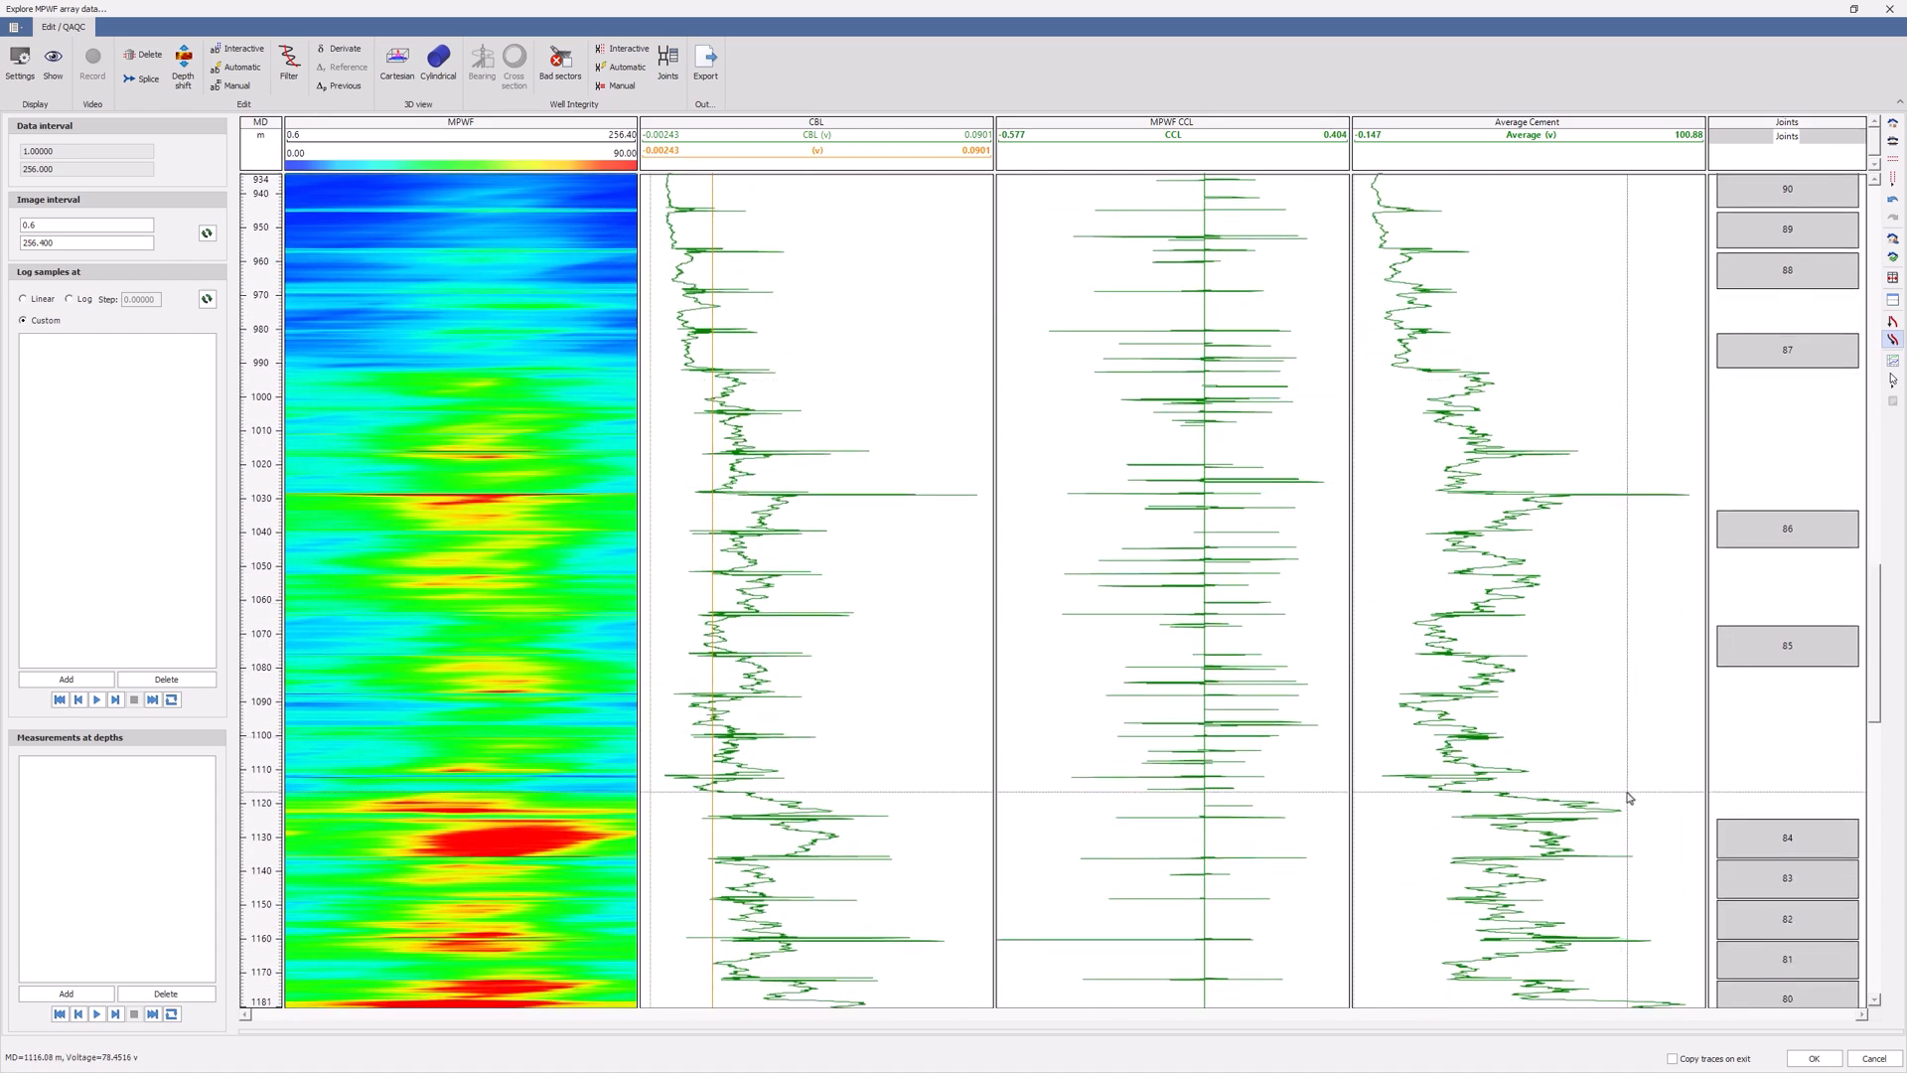
drag(1878, 699, 1900, 797)
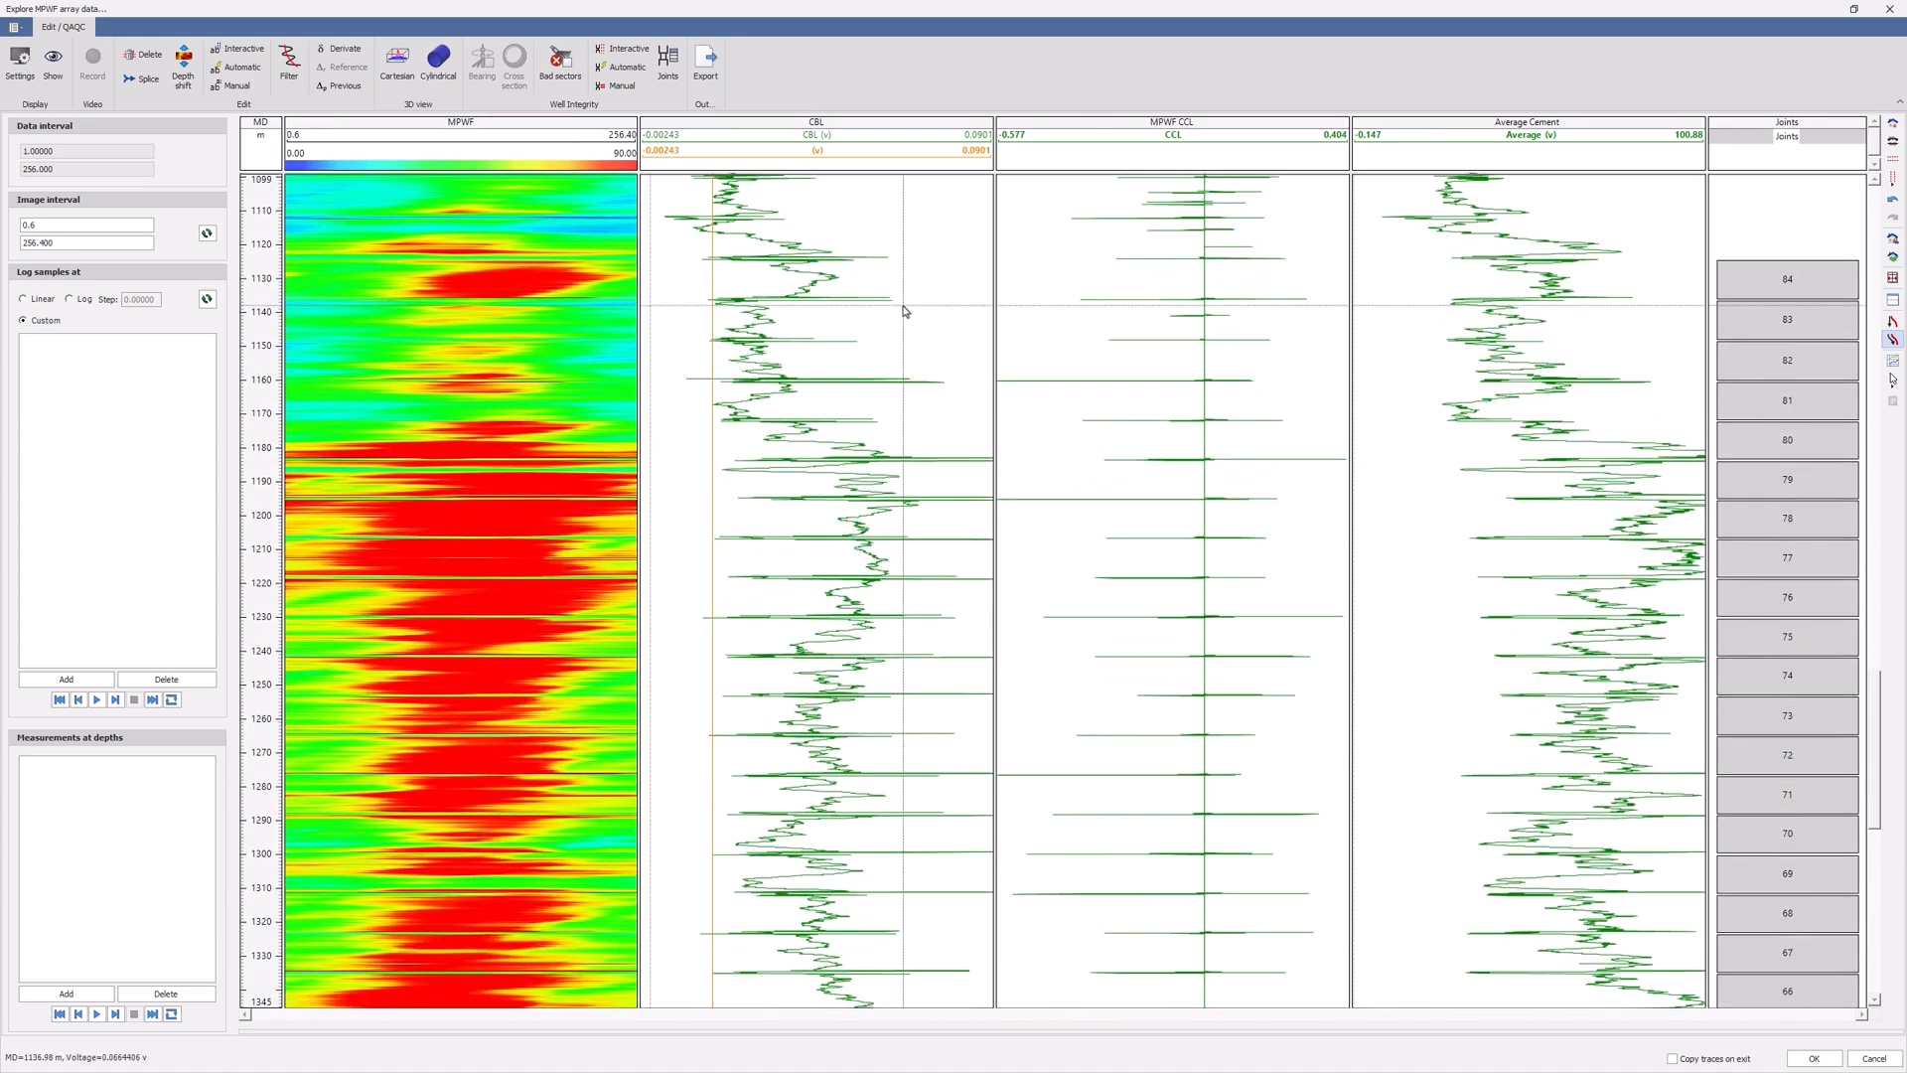
scroll(904, 311, up, 6)
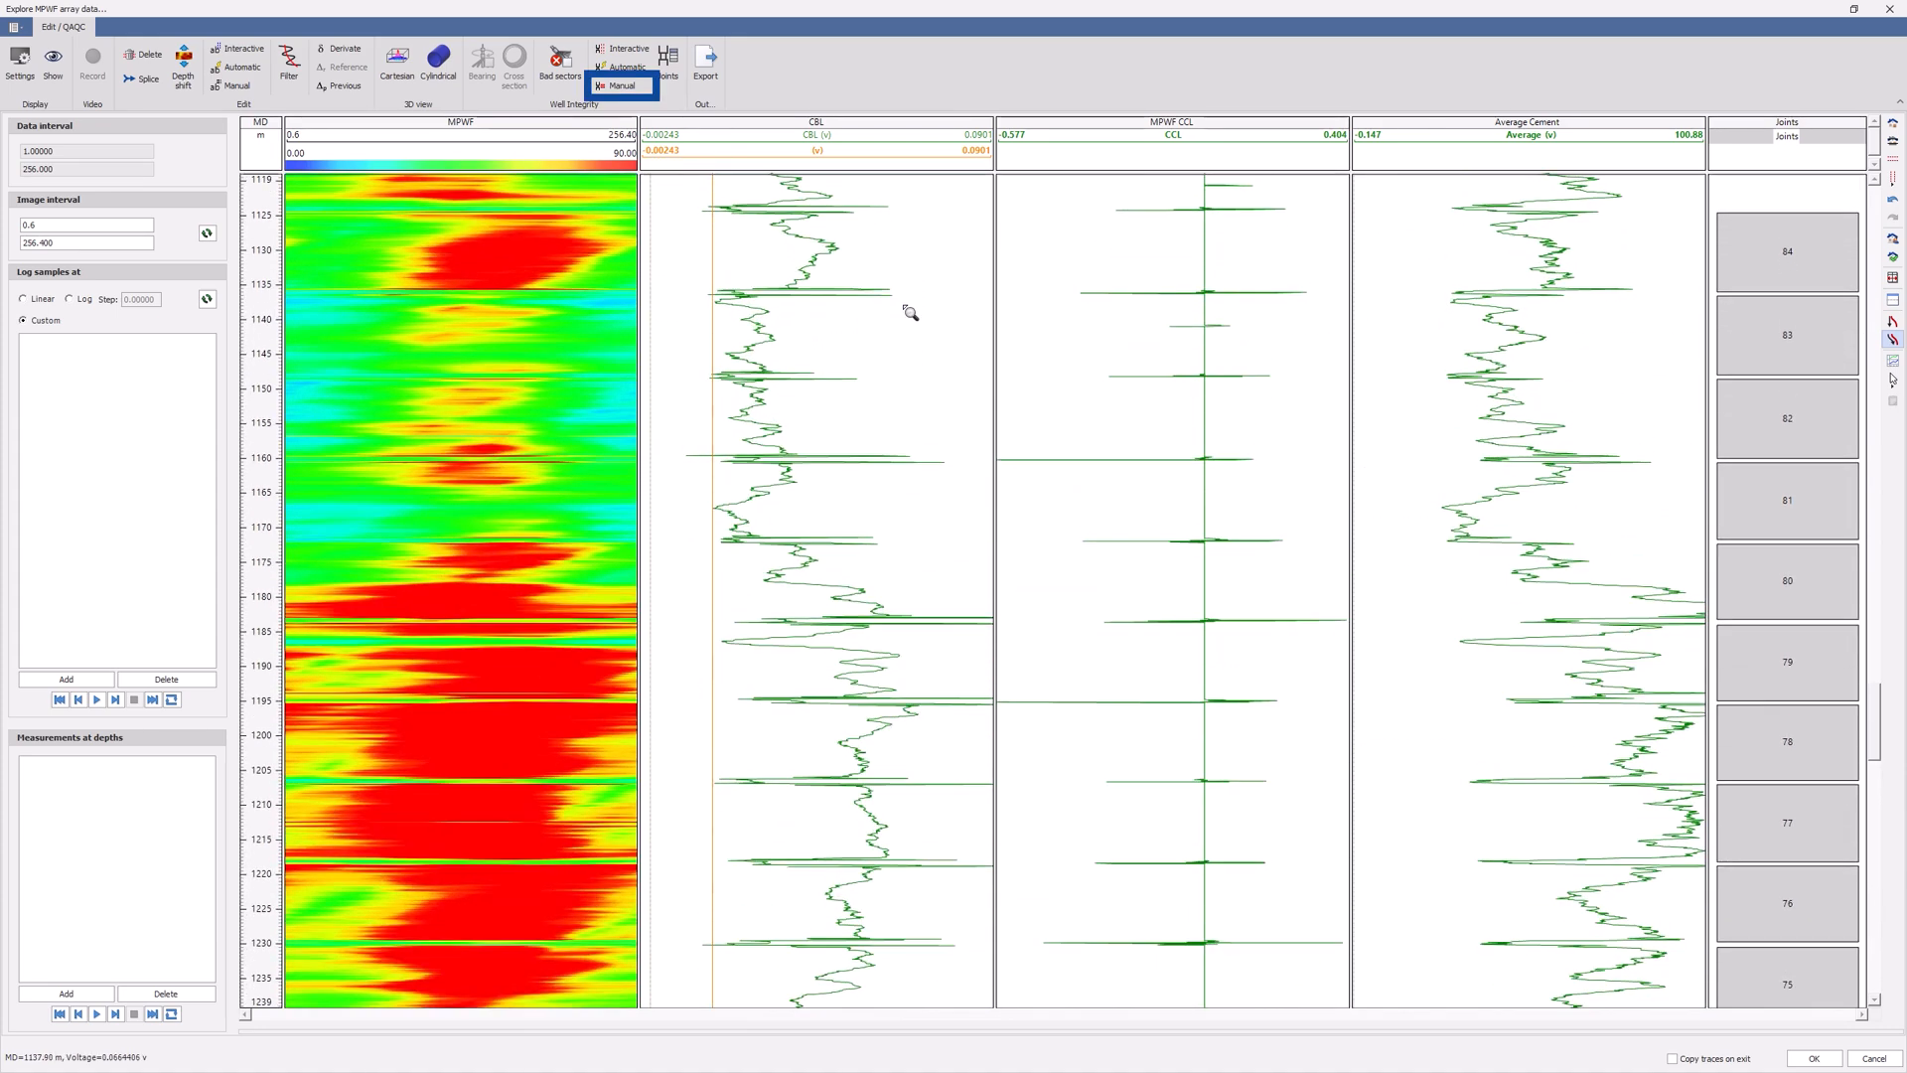
scroll(910, 313, up, 1)
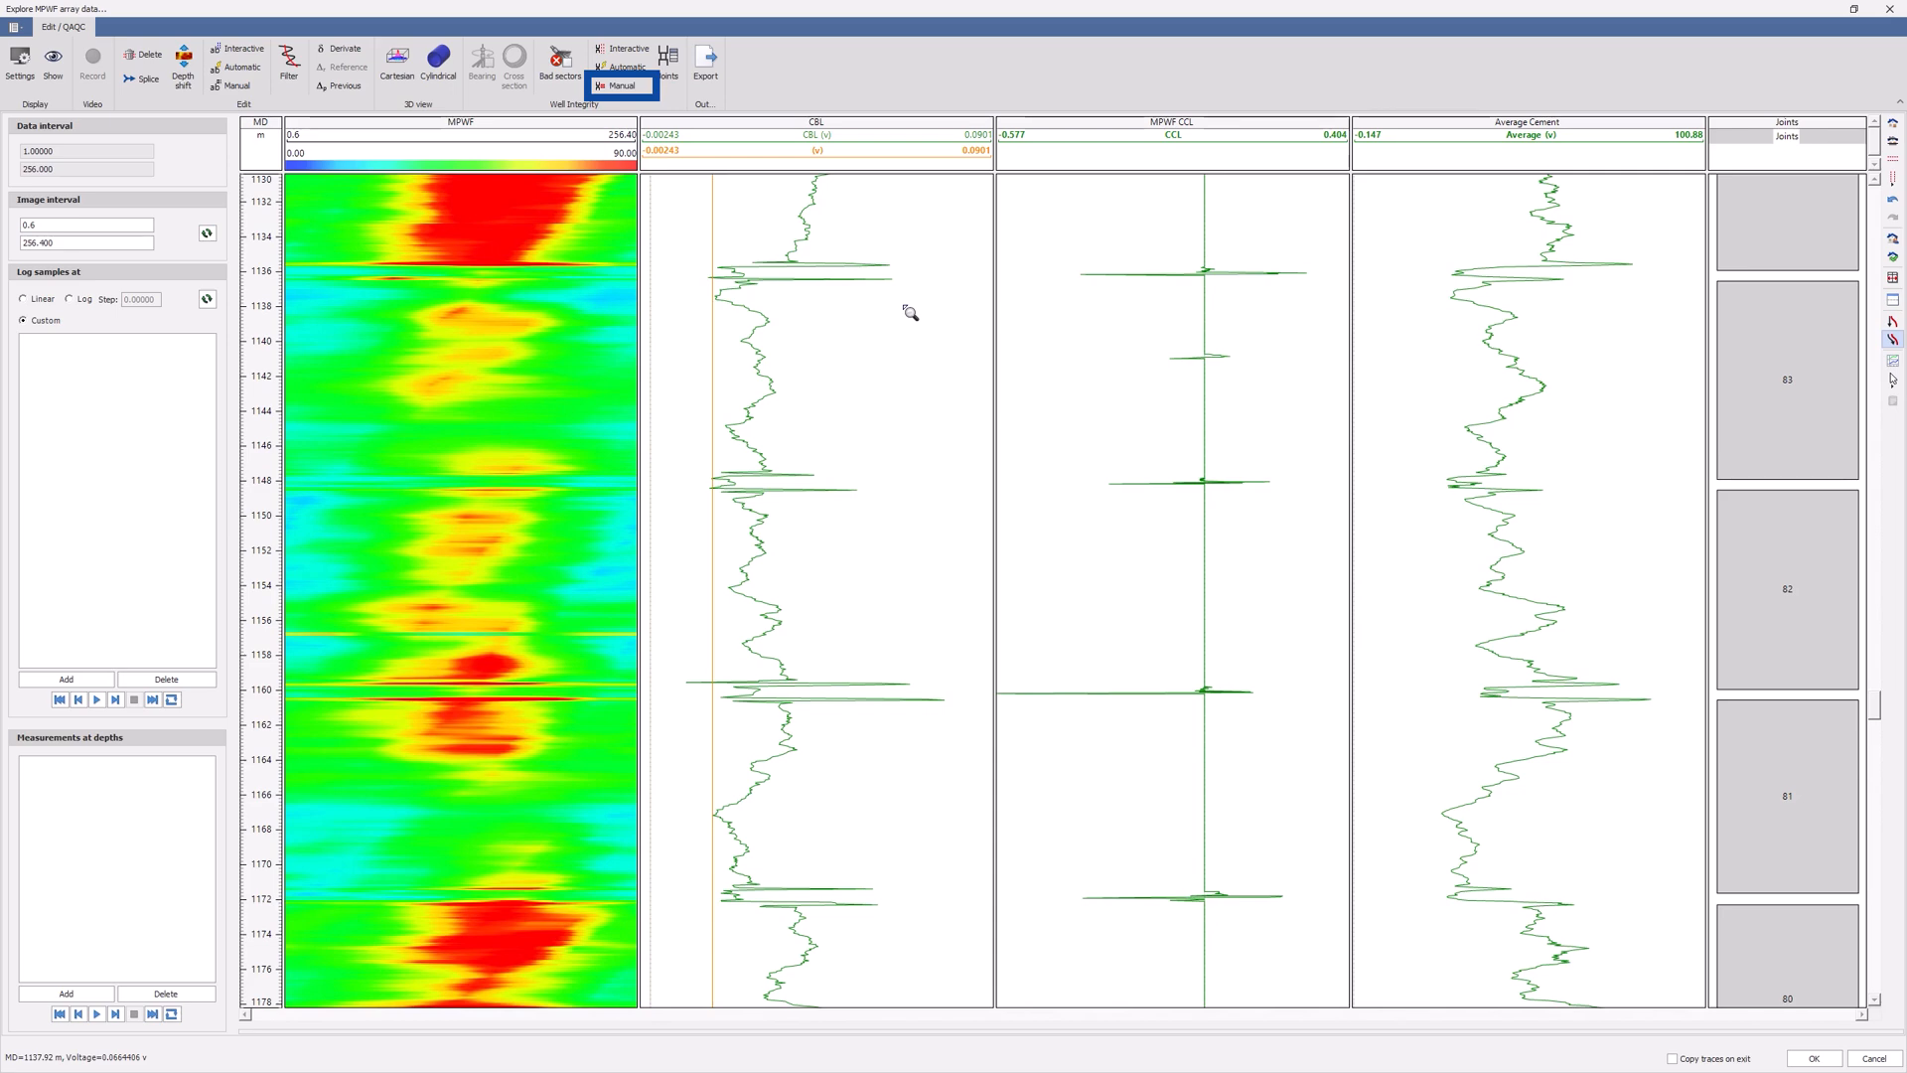
scroll(909, 313, up, 1)
drag(1875, 706, 1874, 691)
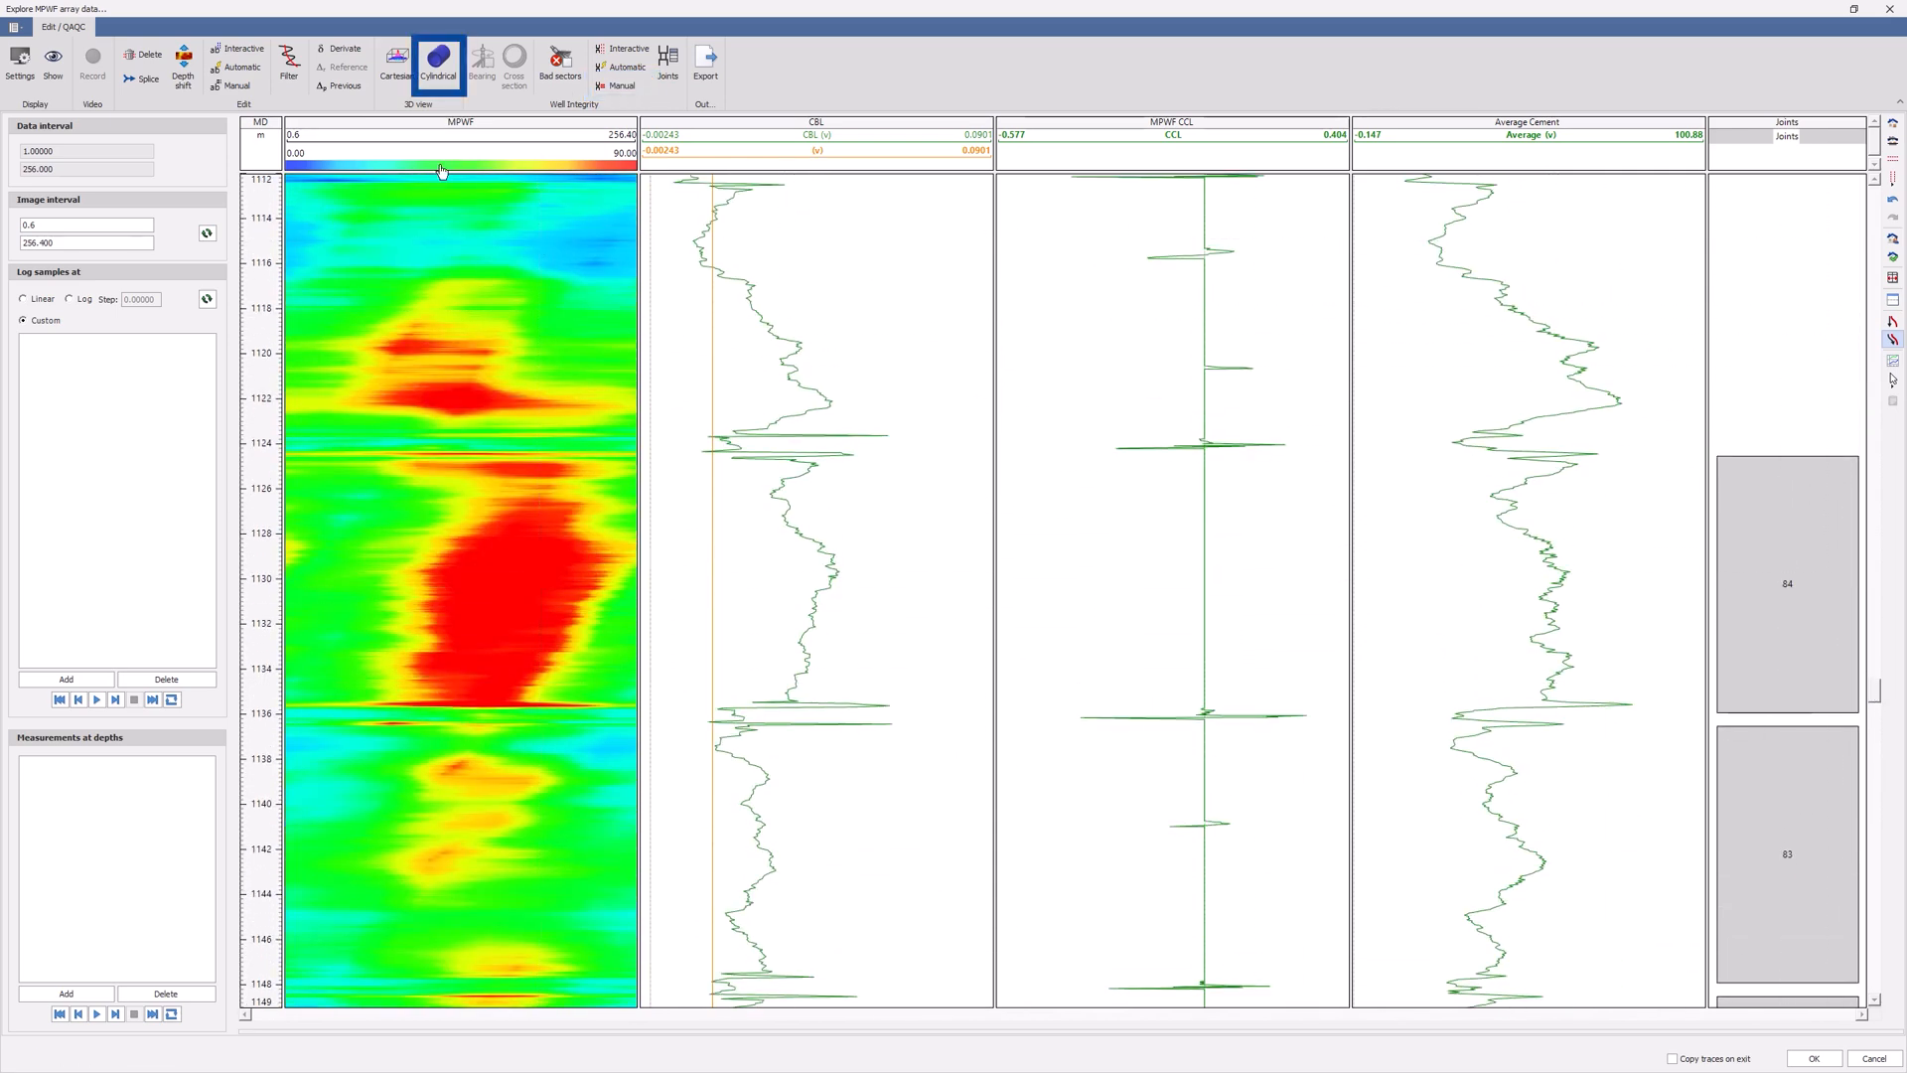
click(440, 87)
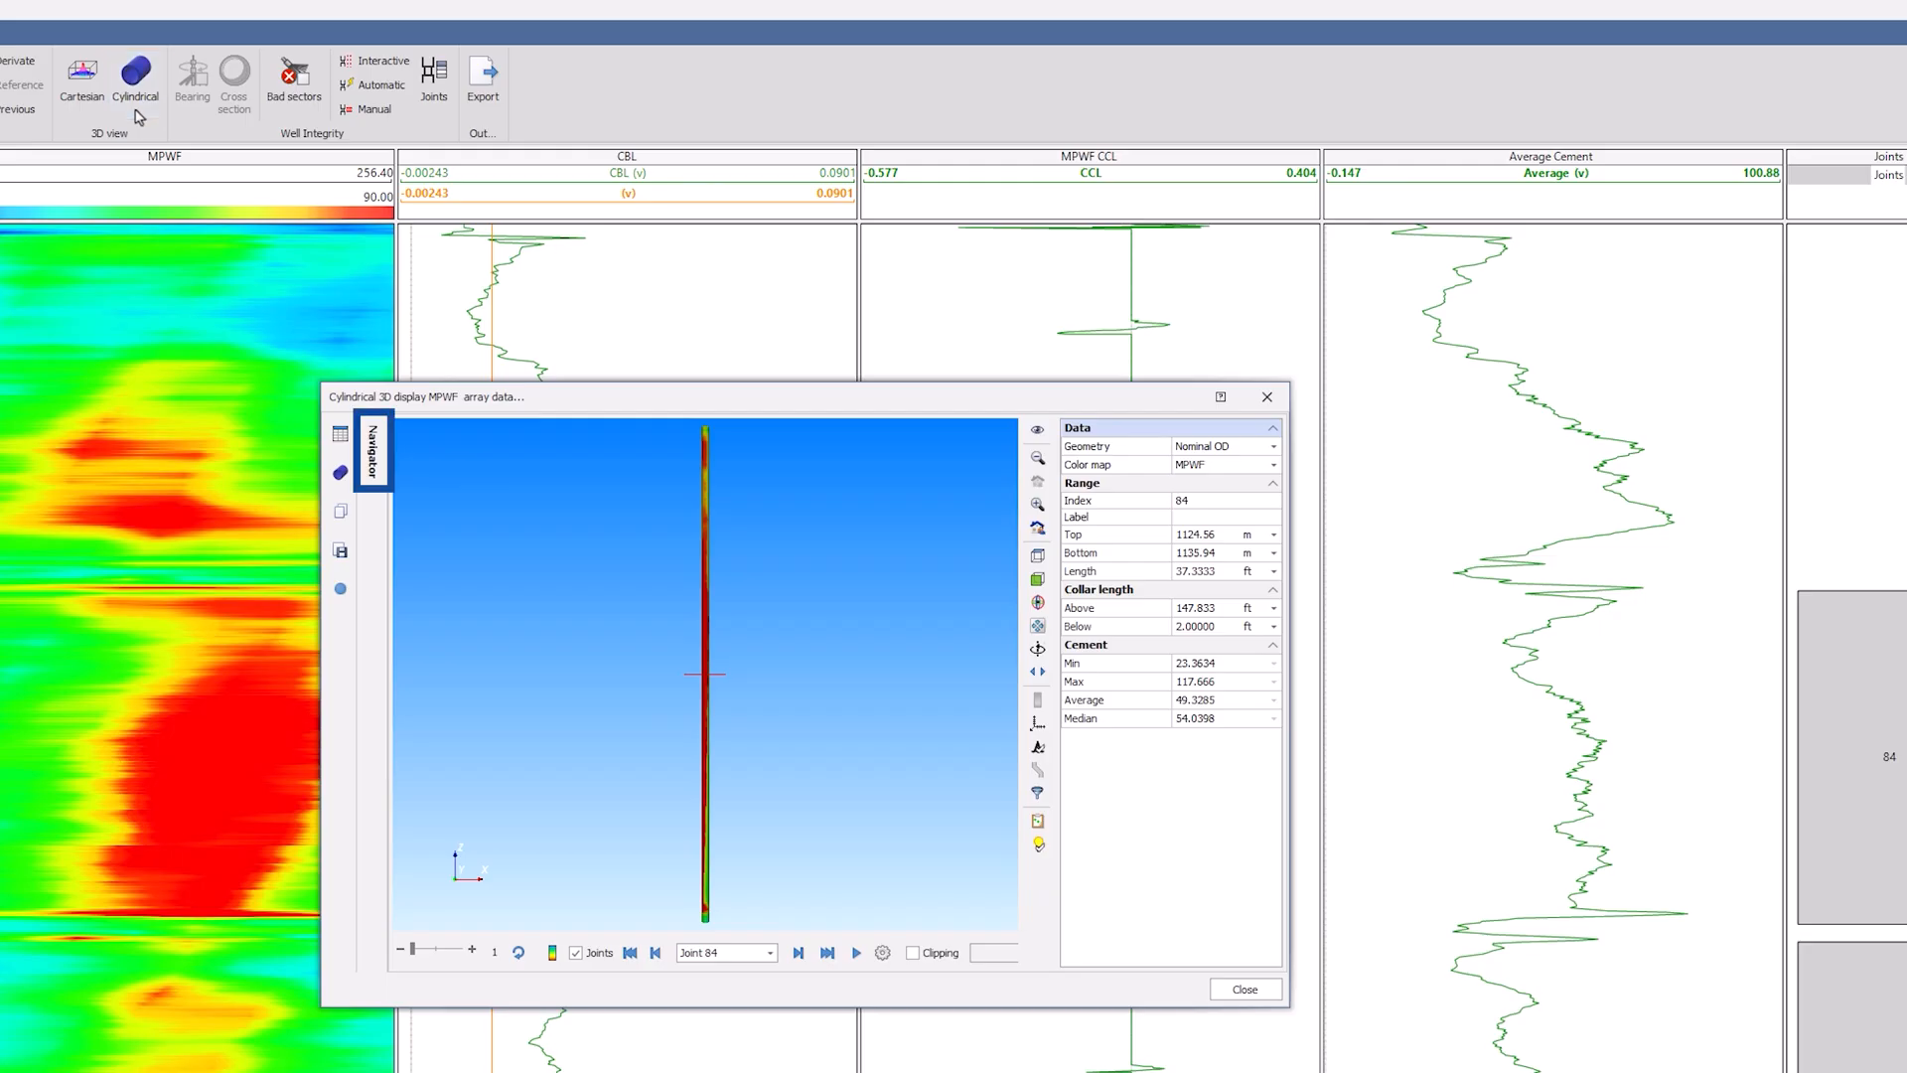
click(374, 452)
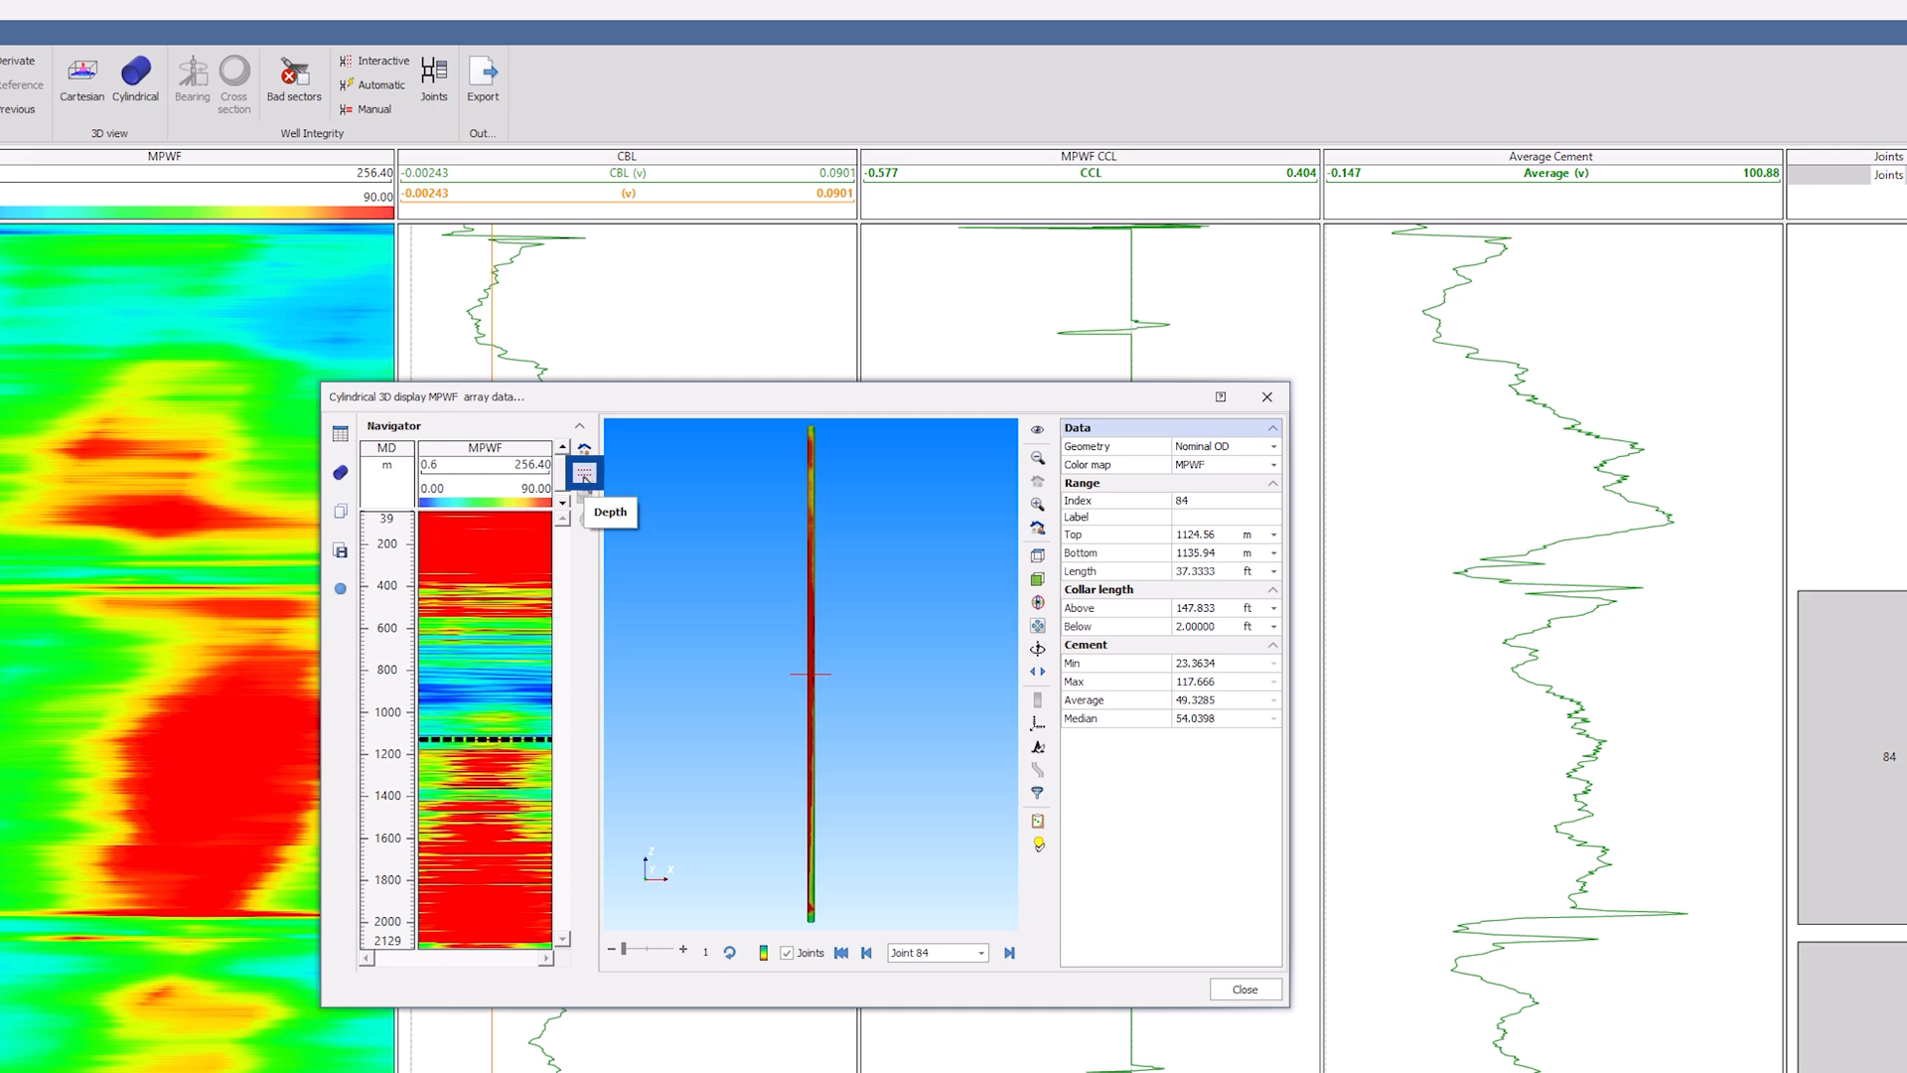
click(450, 755)
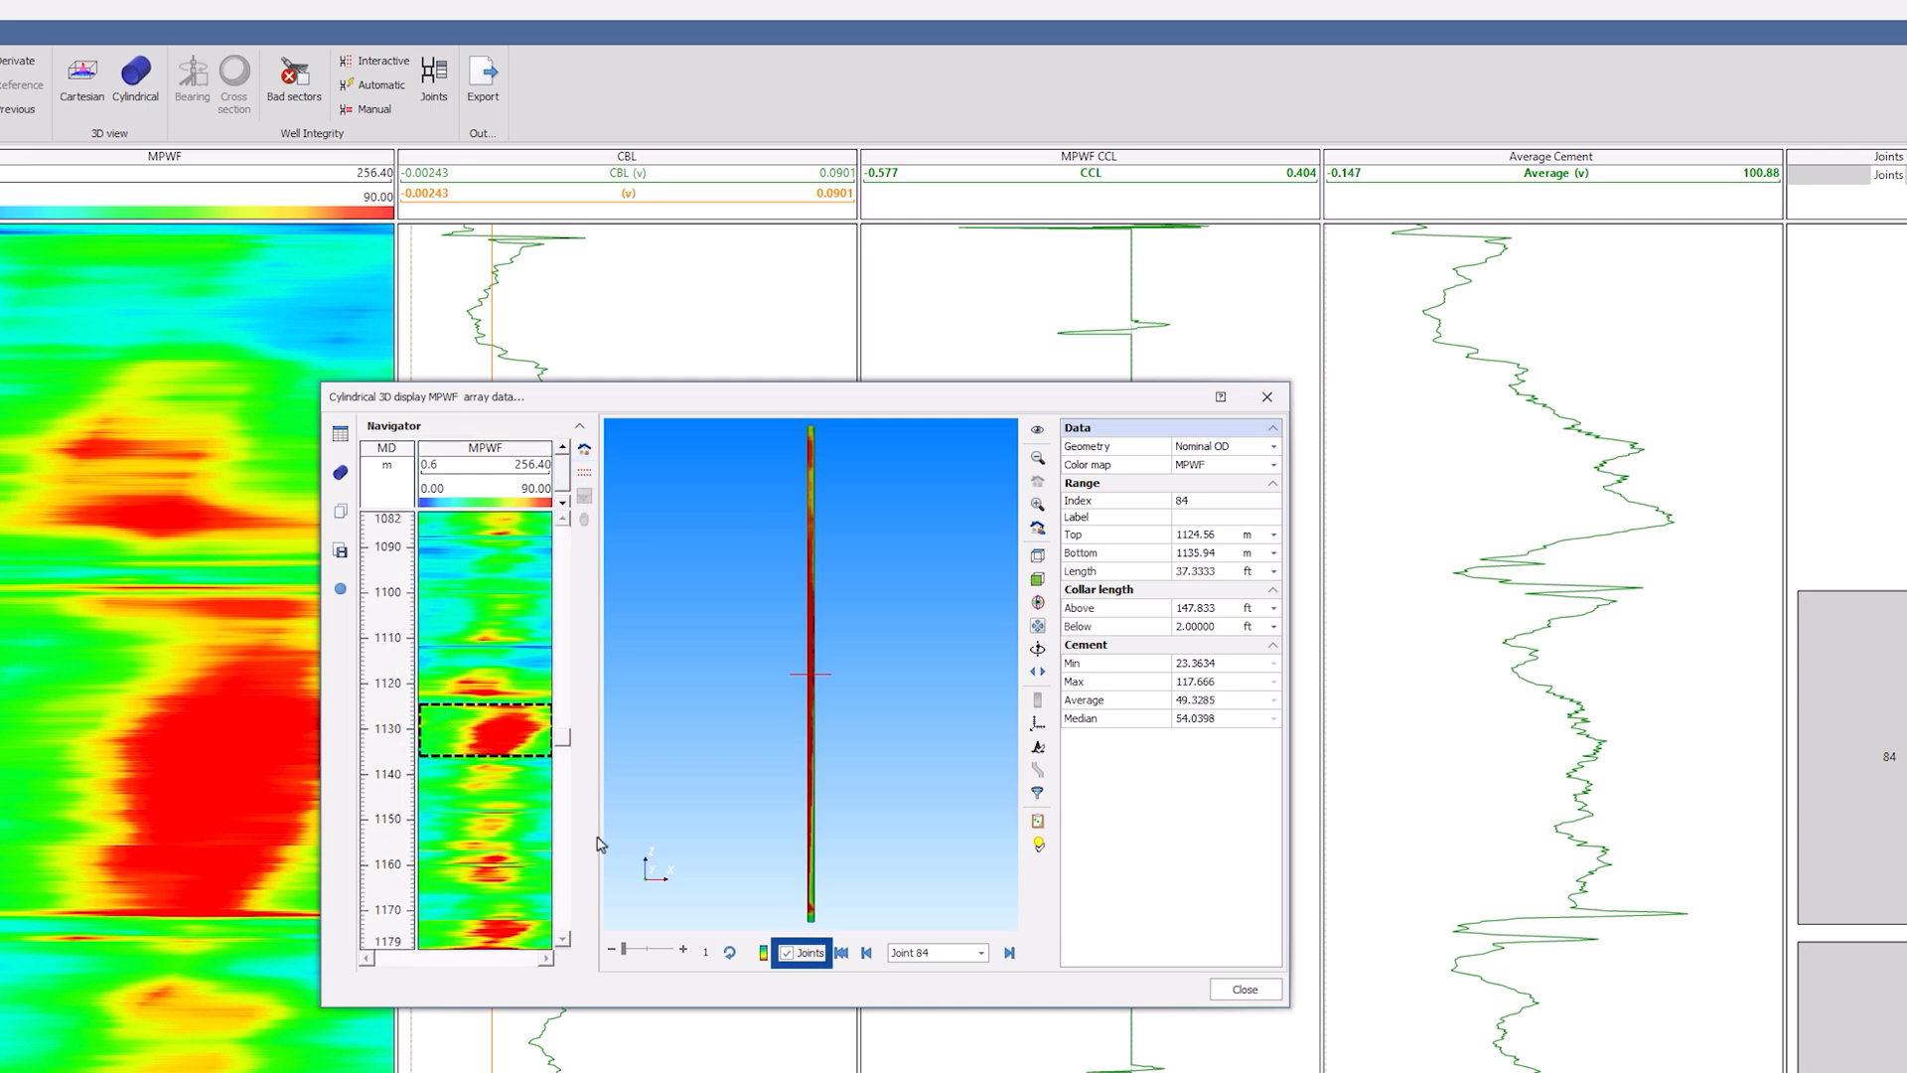
- Turn off the joint-based display, enlarge the 3D window, and select the range 1137.82–1168.40 m for the cylinder
click(787, 953)
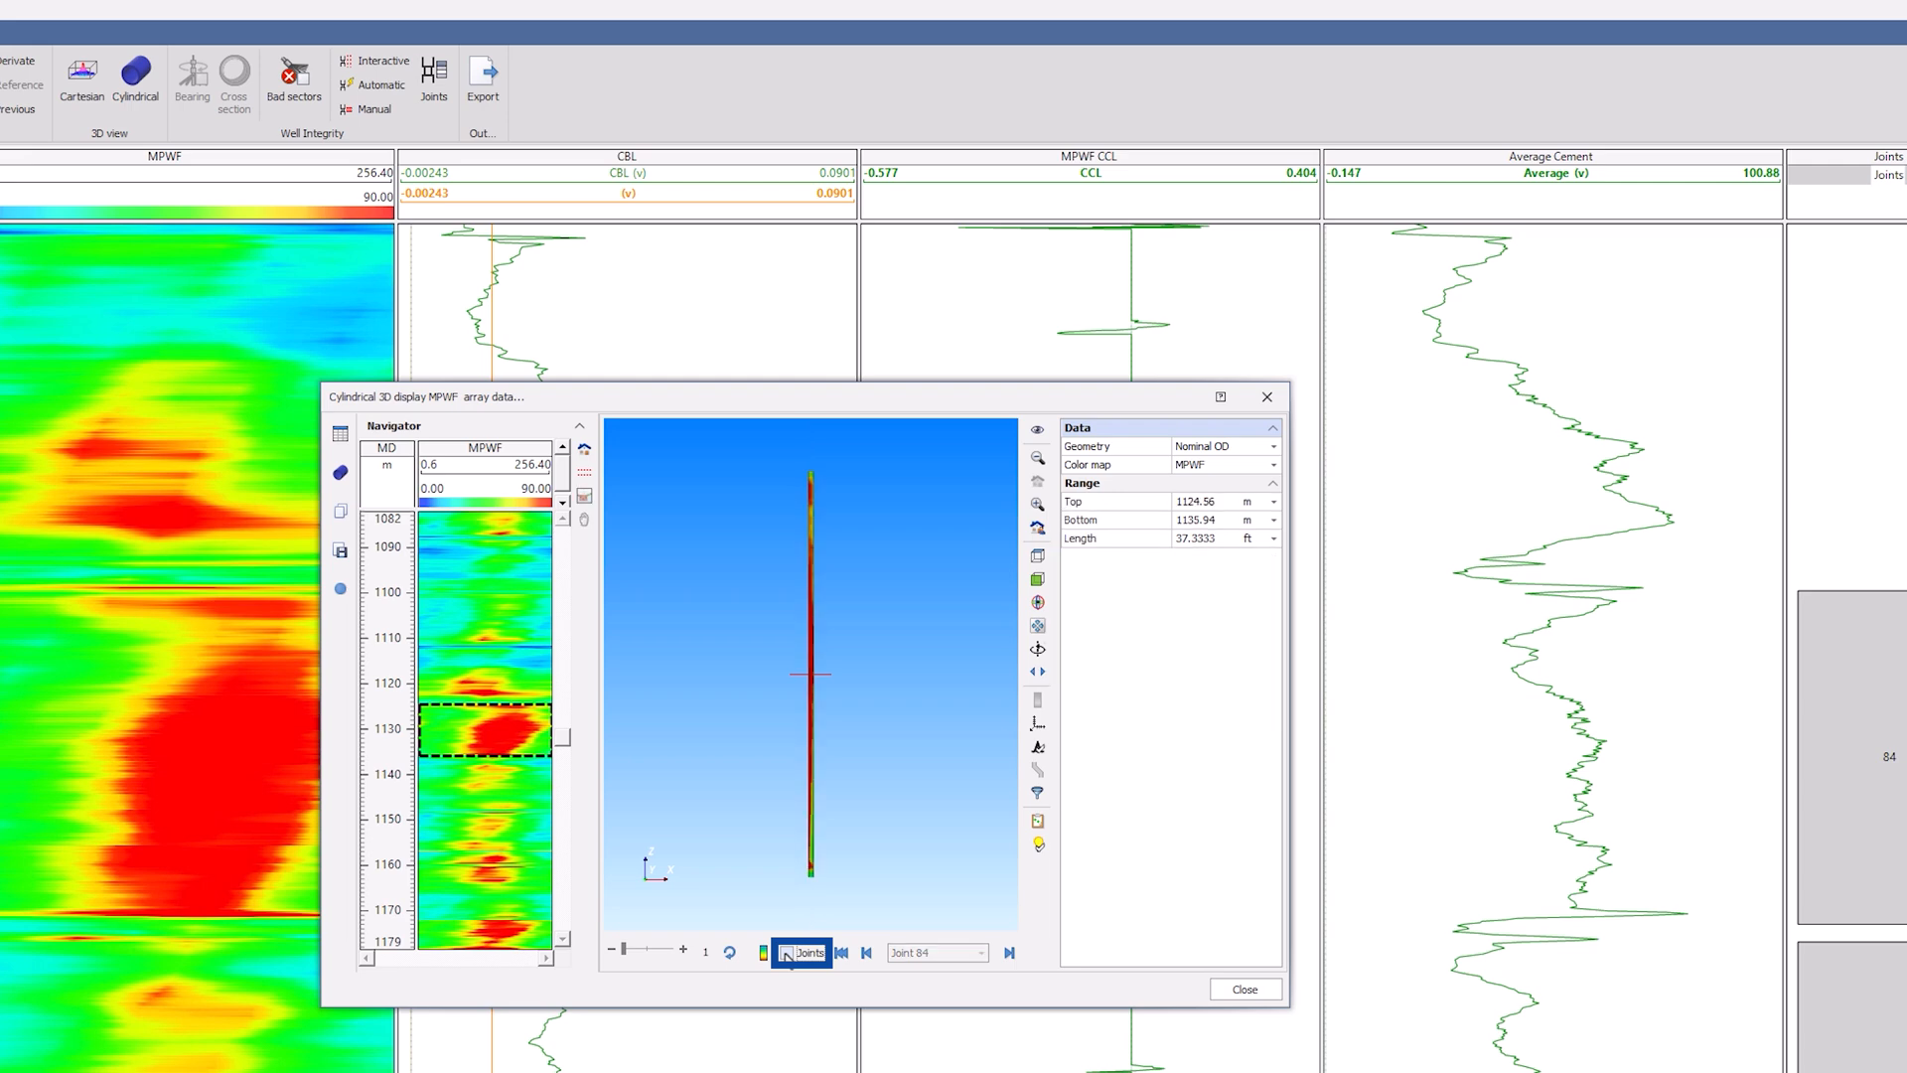
drag(1294, 390, 1520, 111)
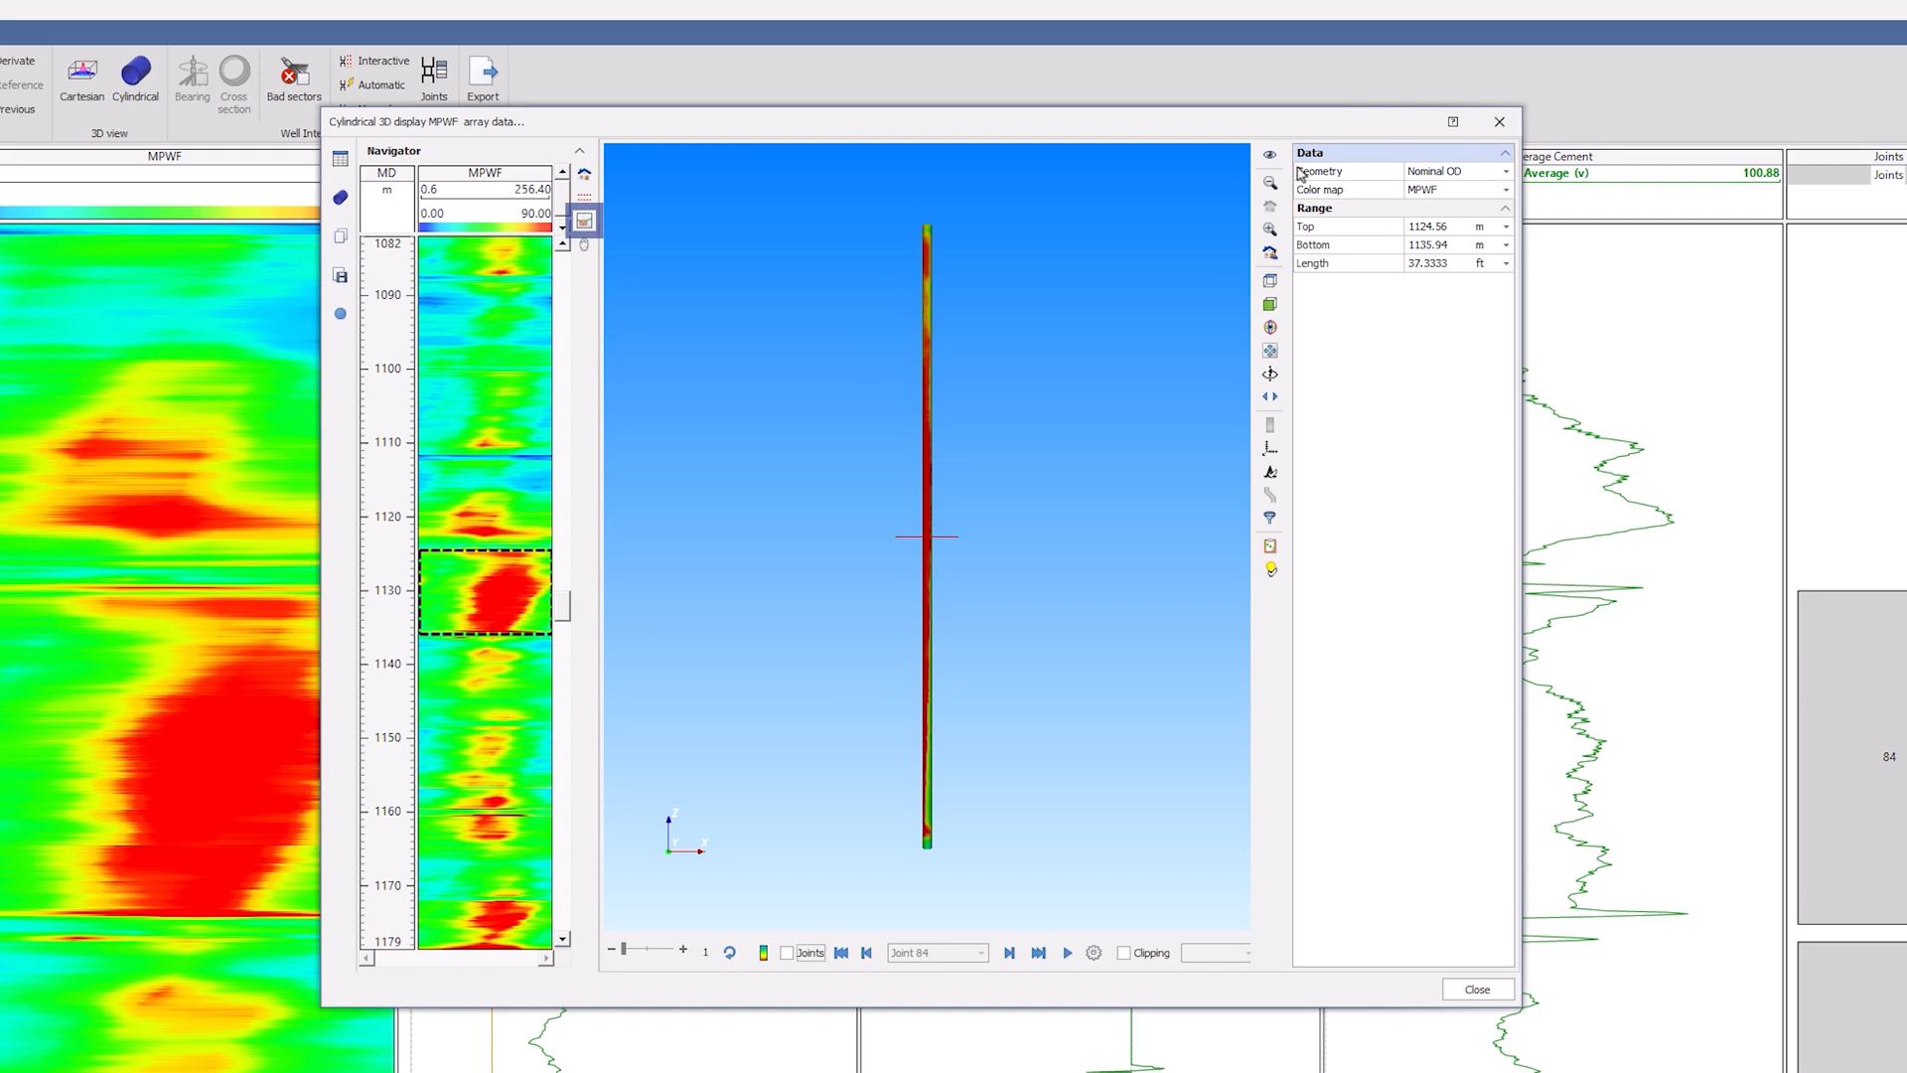
click(583, 222)
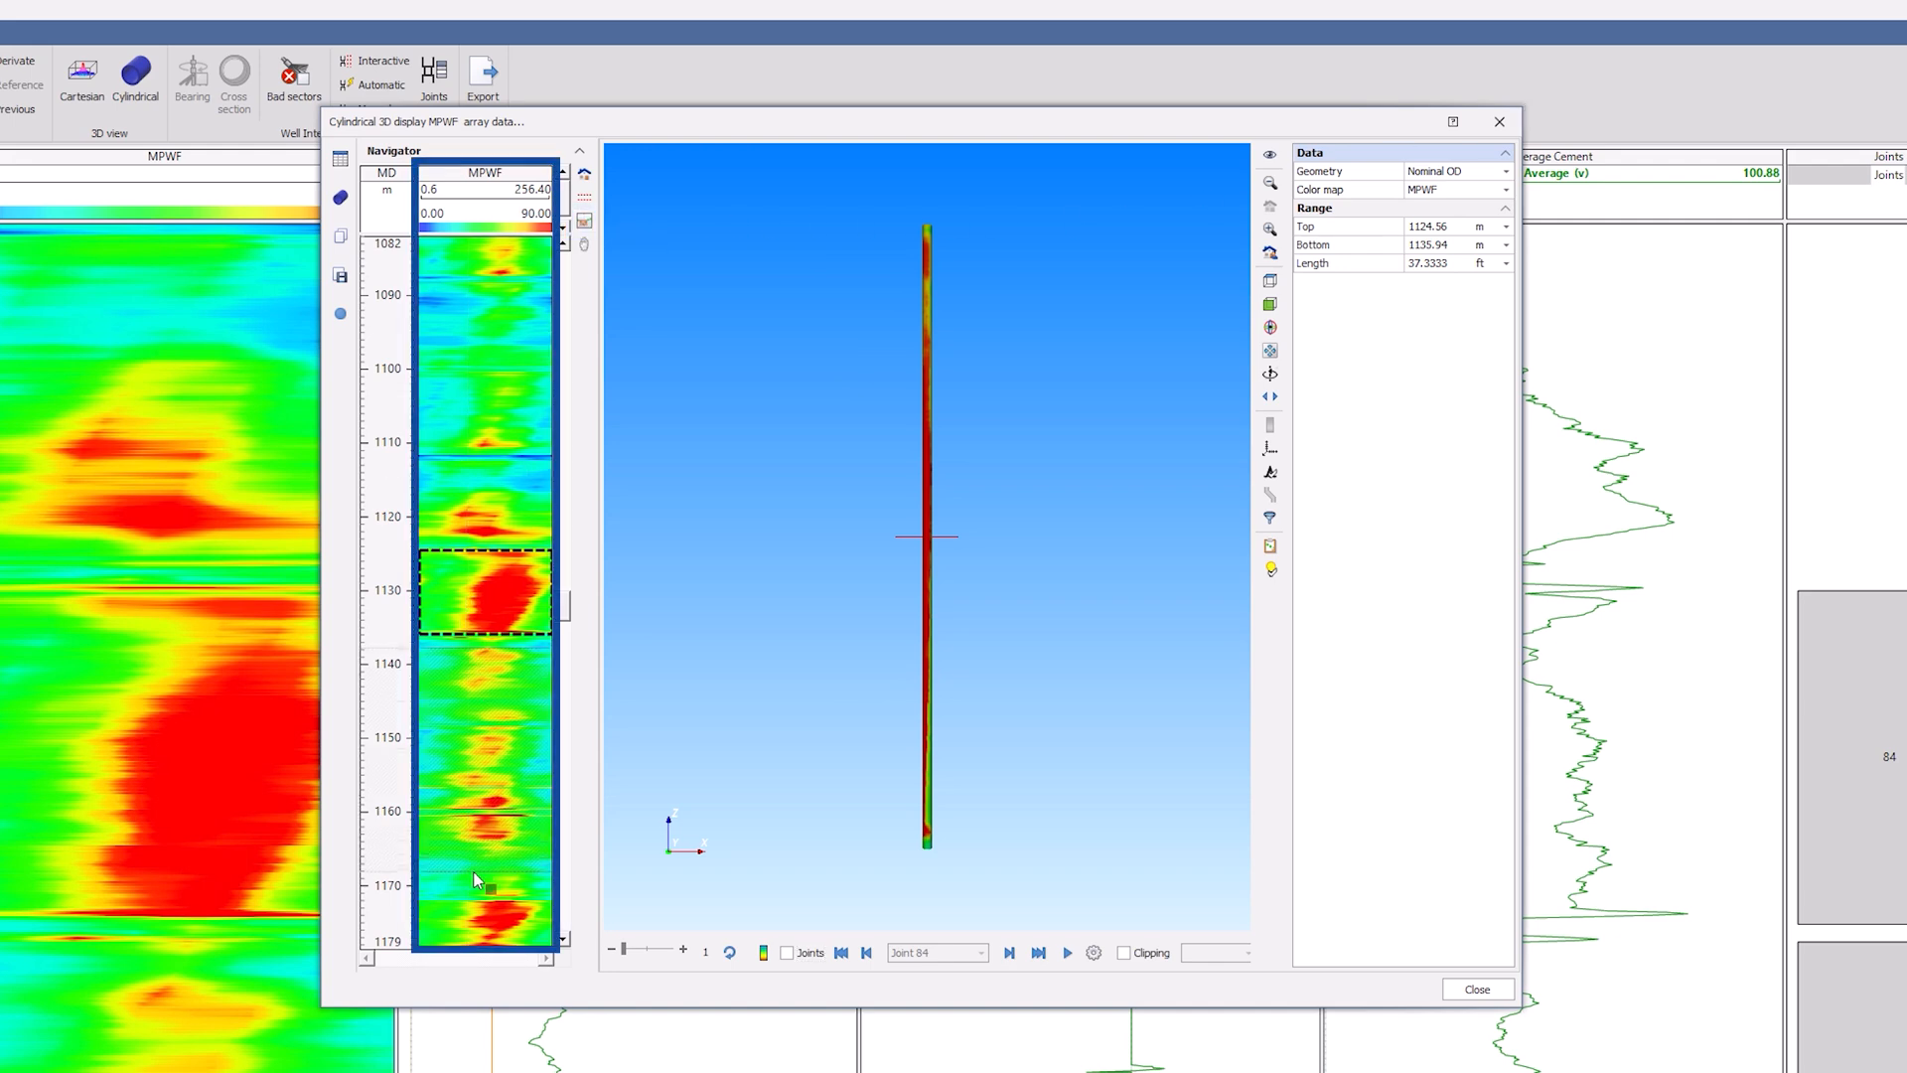
drag(473, 648, 474, 873)
- Set the cylinder's magnification to 19, turn off its lighting, and rotate it to view the red patches
drag(624, 948, 670, 951)
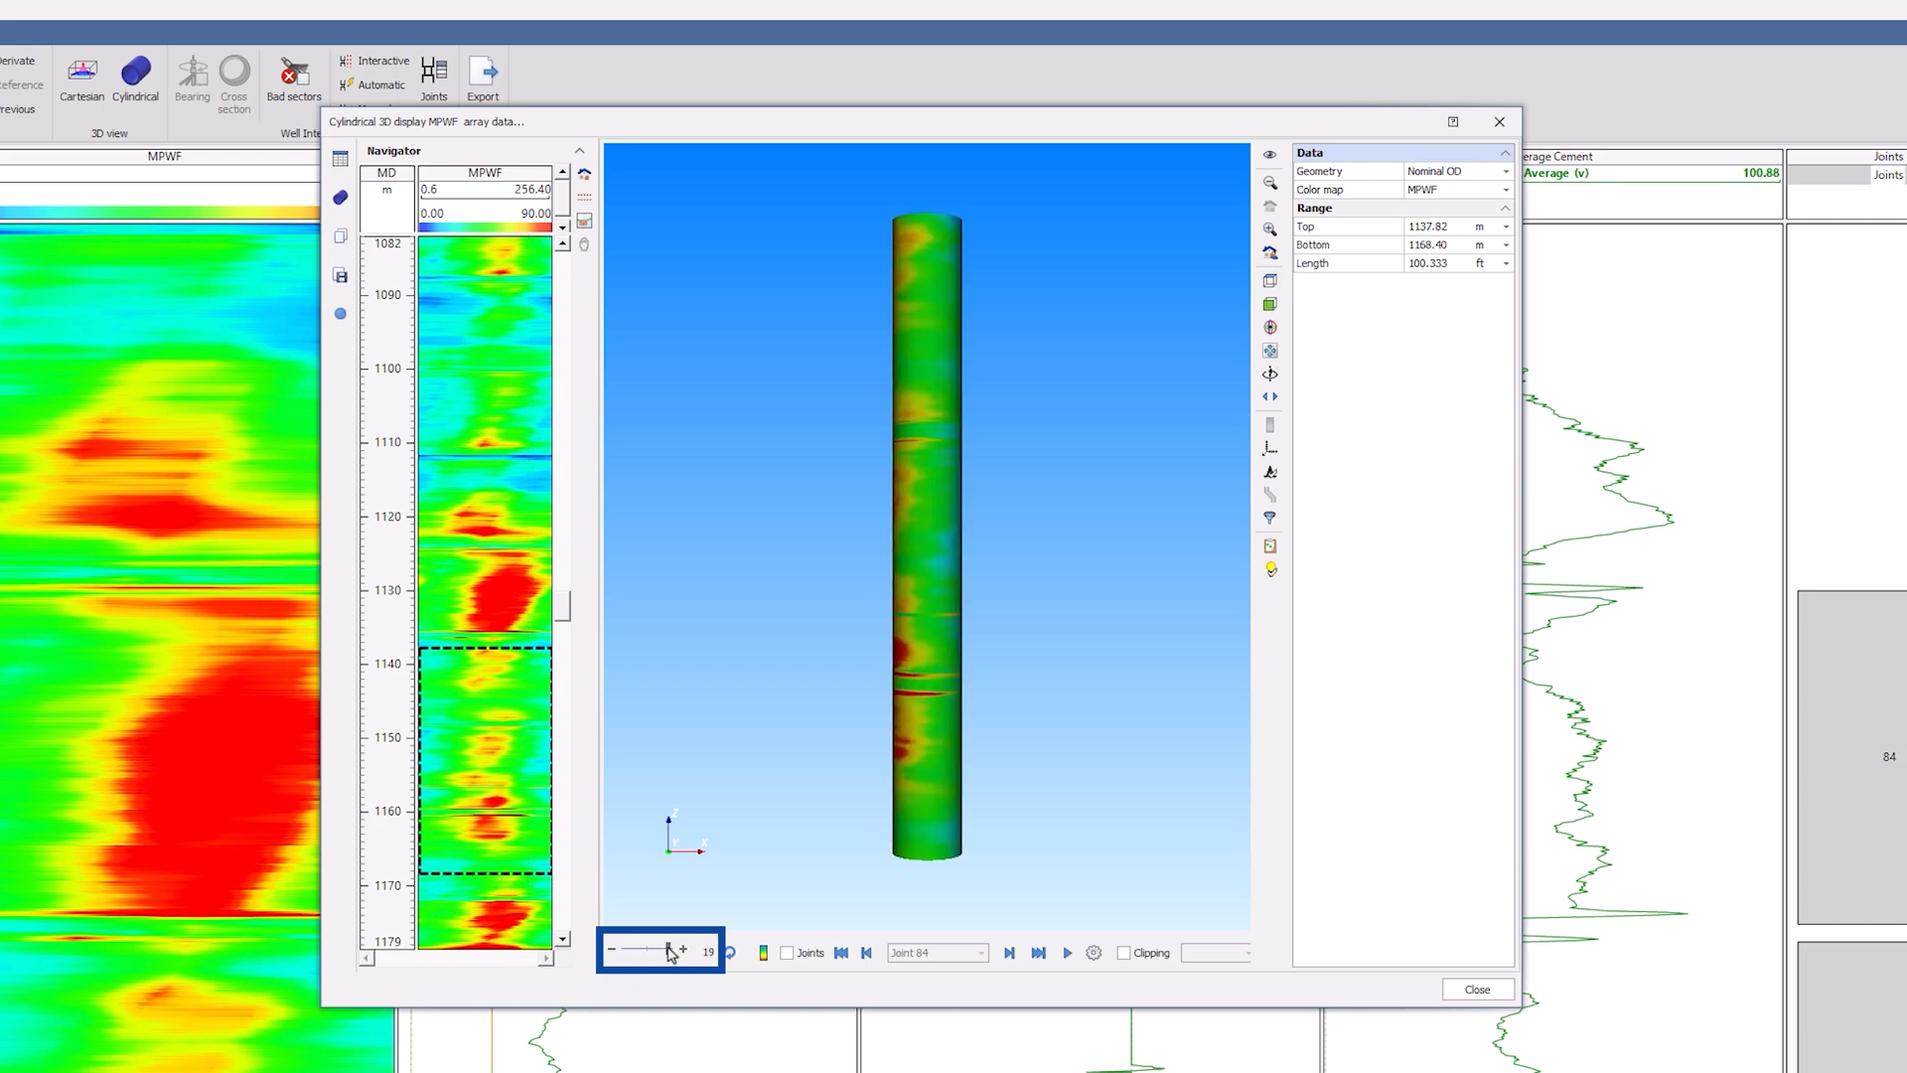
drag(900, 864, 1018, 863)
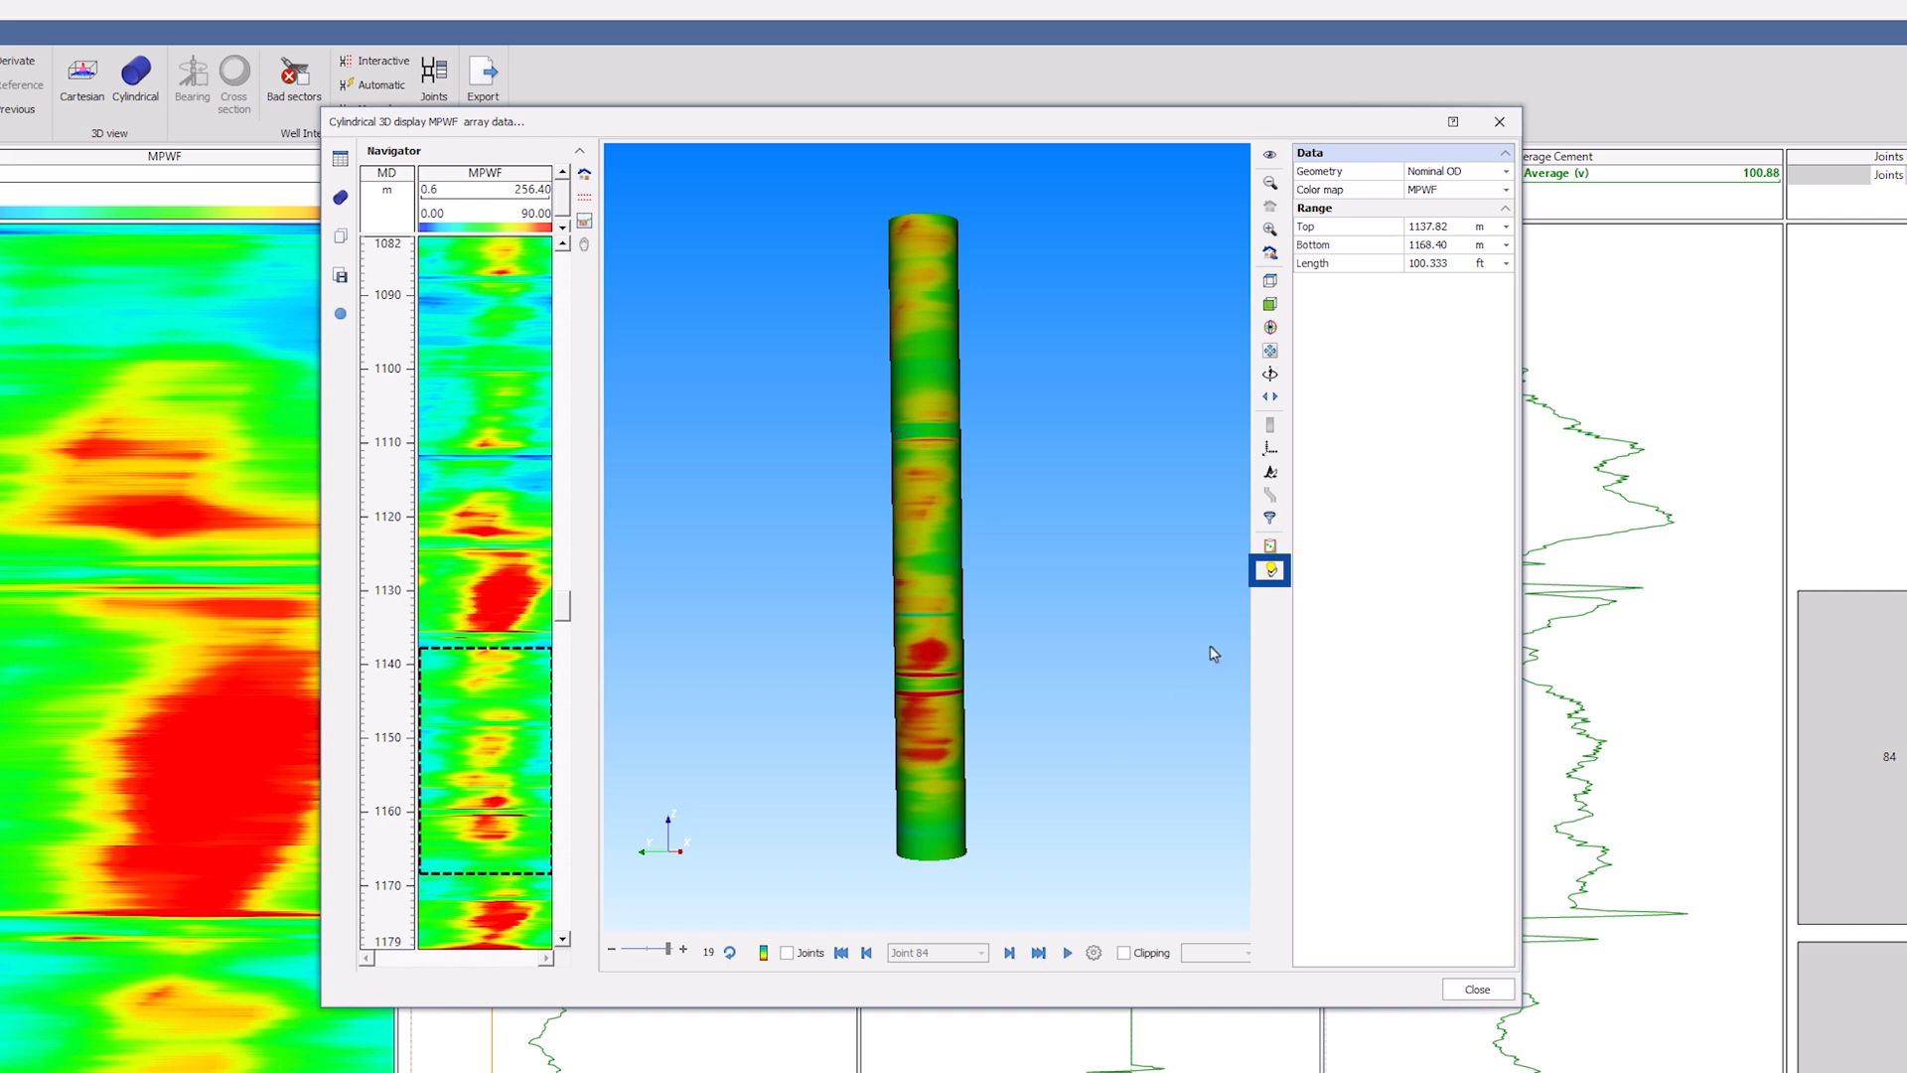
click(1270, 573)
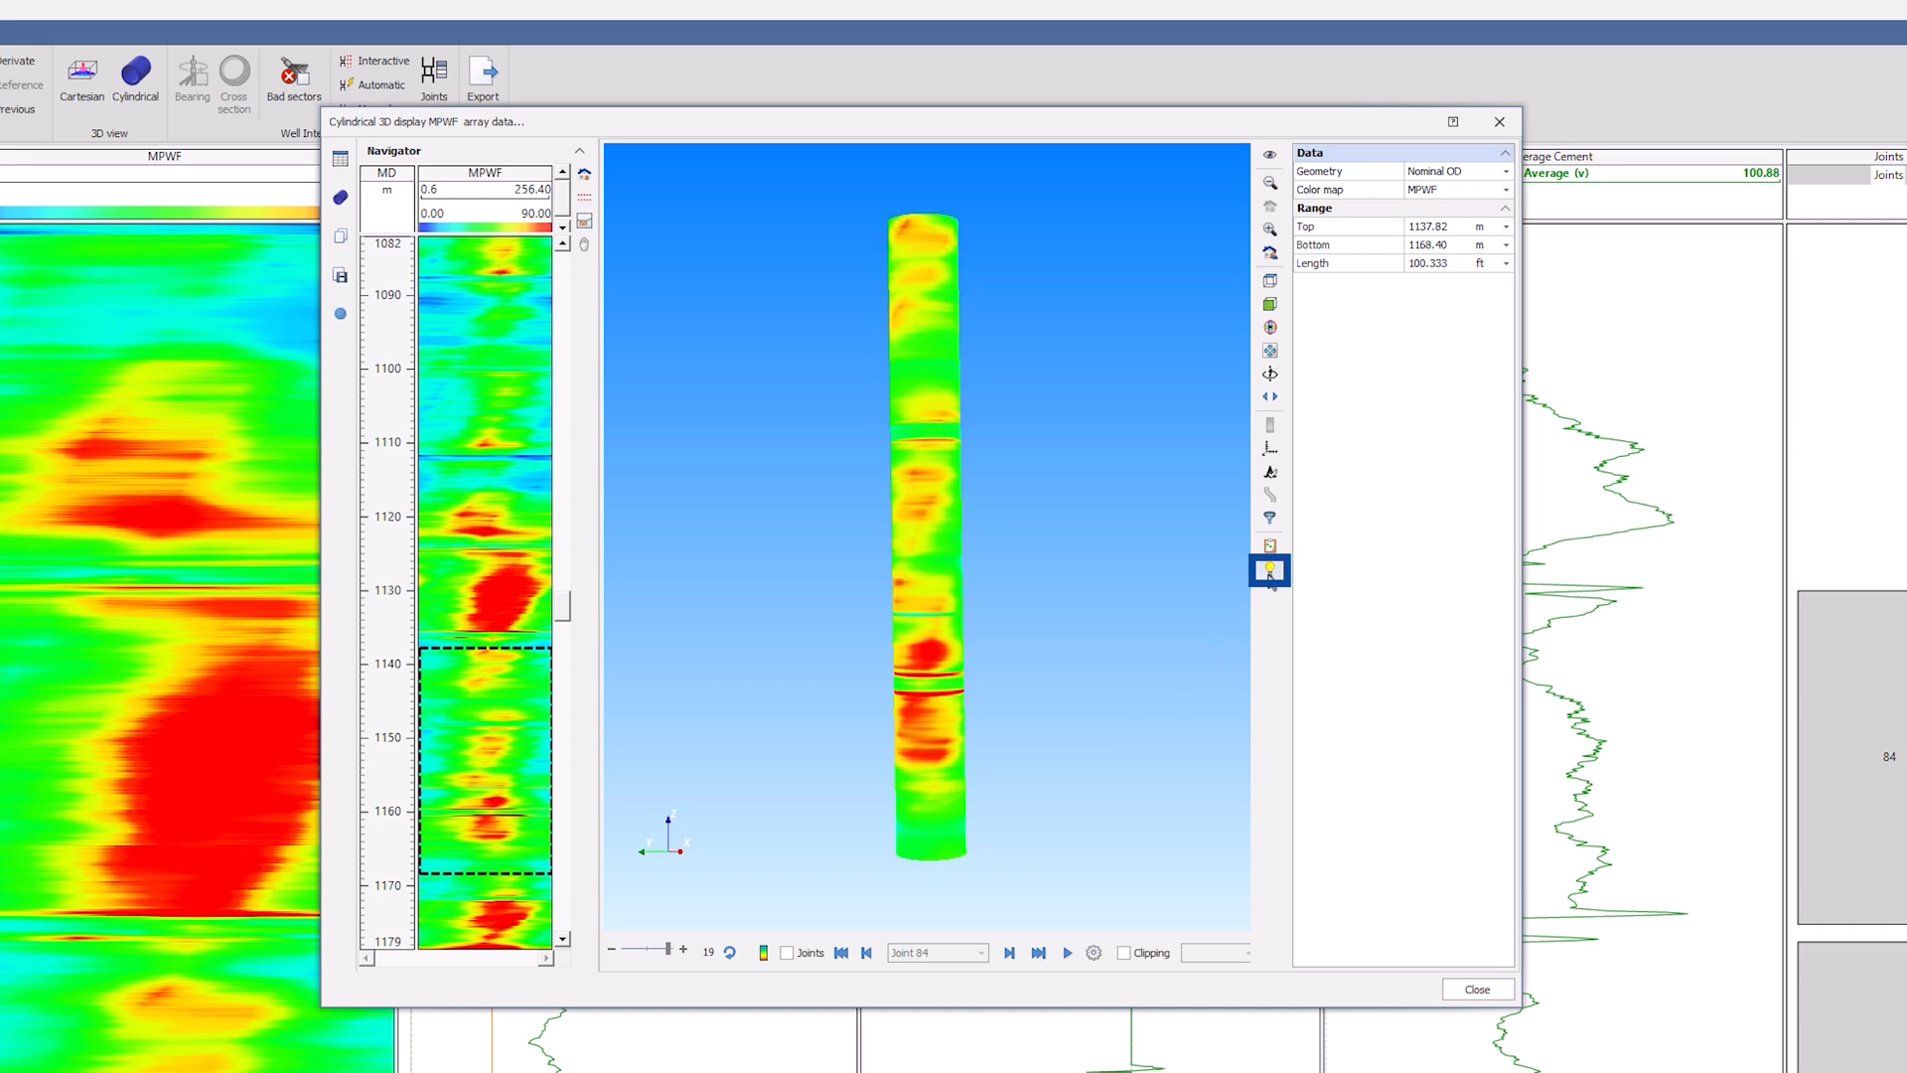
drag(931, 835, 973, 785)
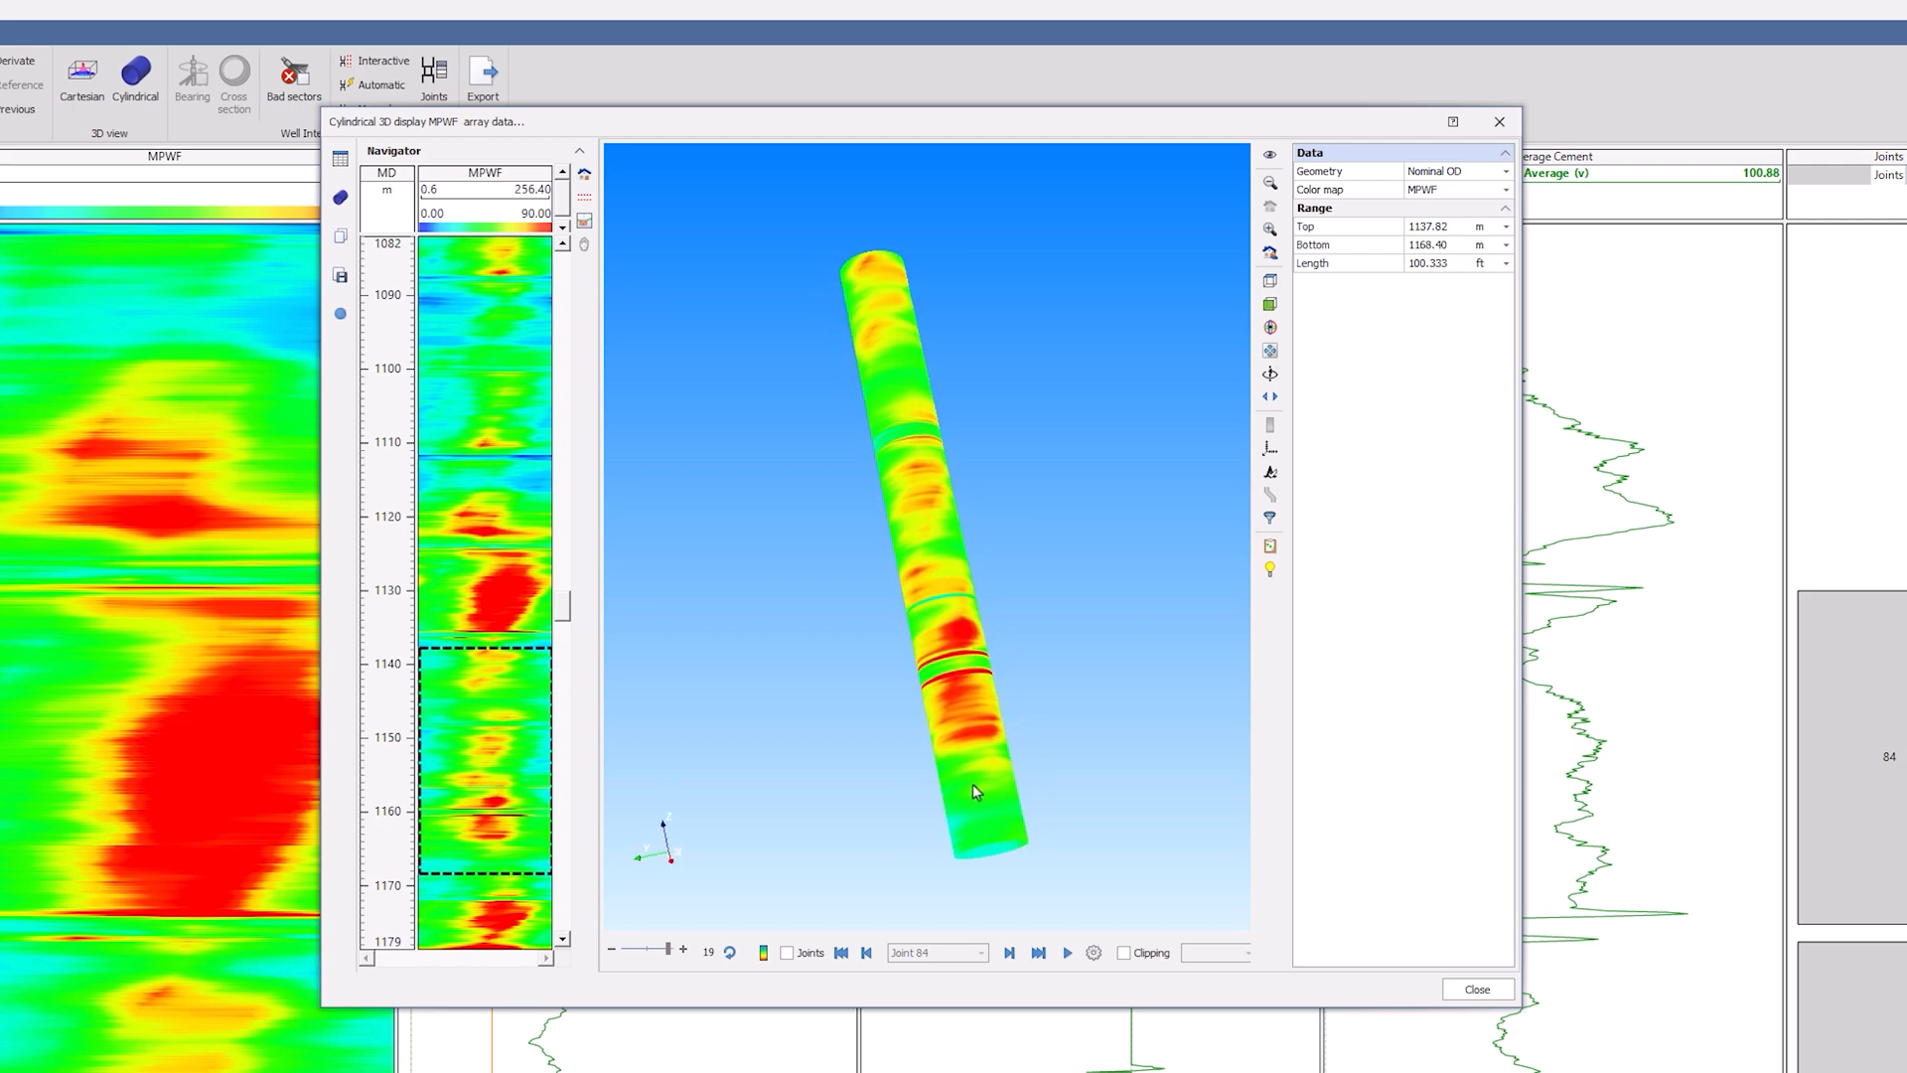
- Enable filtering of the cylinder on Color, with a minimum of 0 and a maximum of 0.7
click(1269, 518)
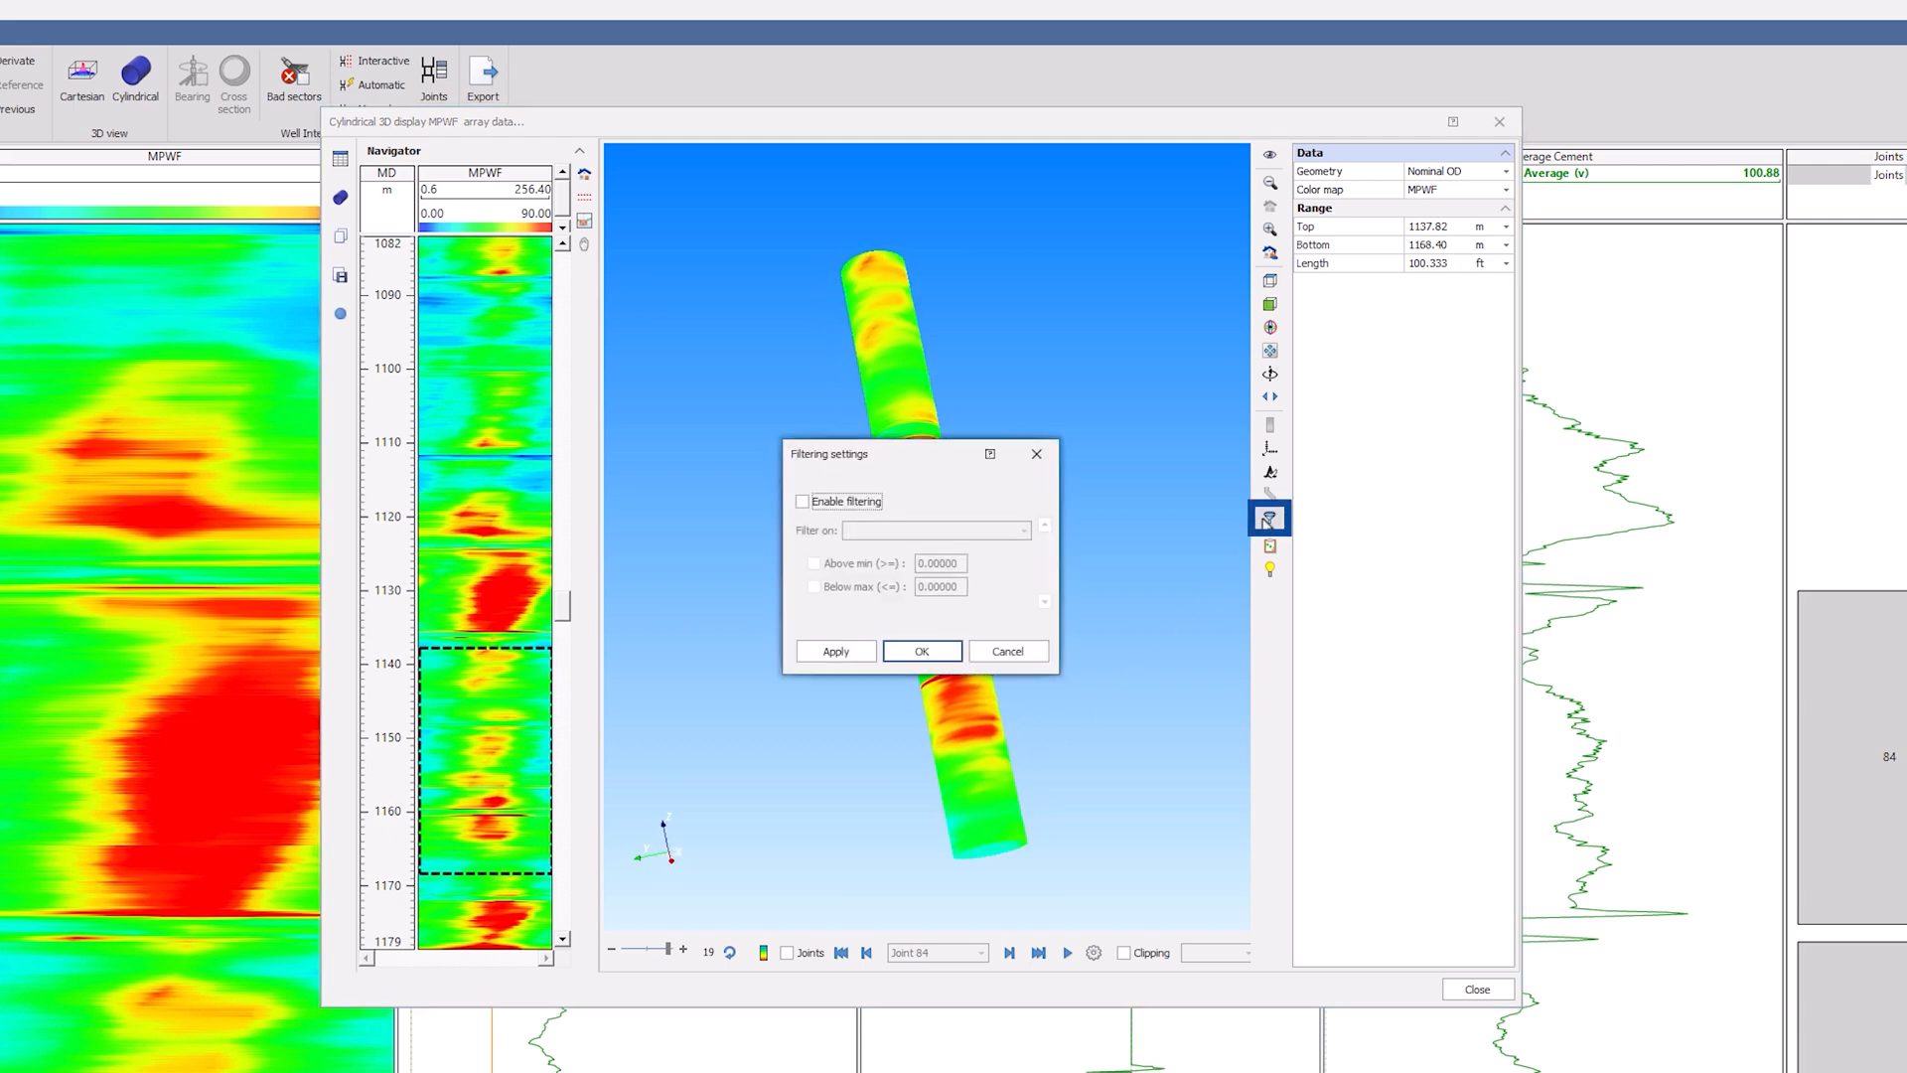
click(803, 501)
click(907, 530)
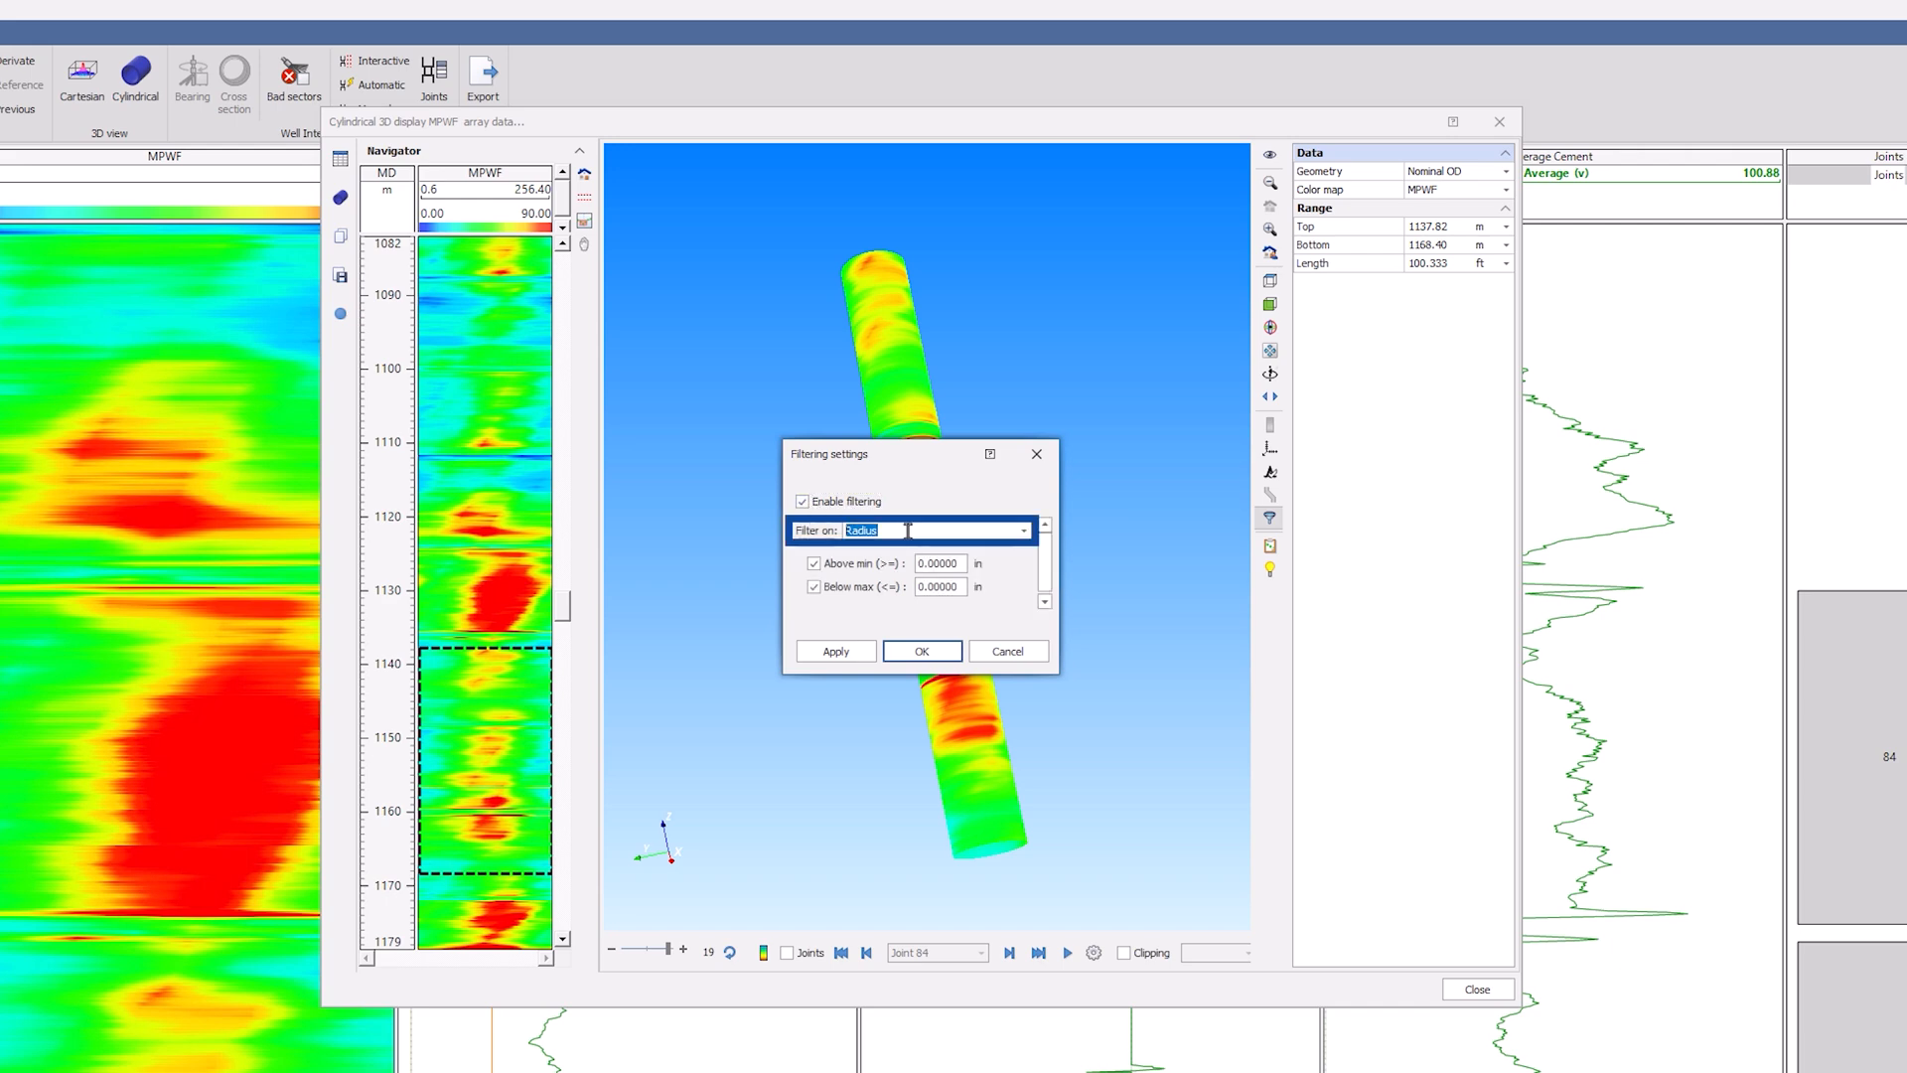
click(996, 531)
click(904, 559)
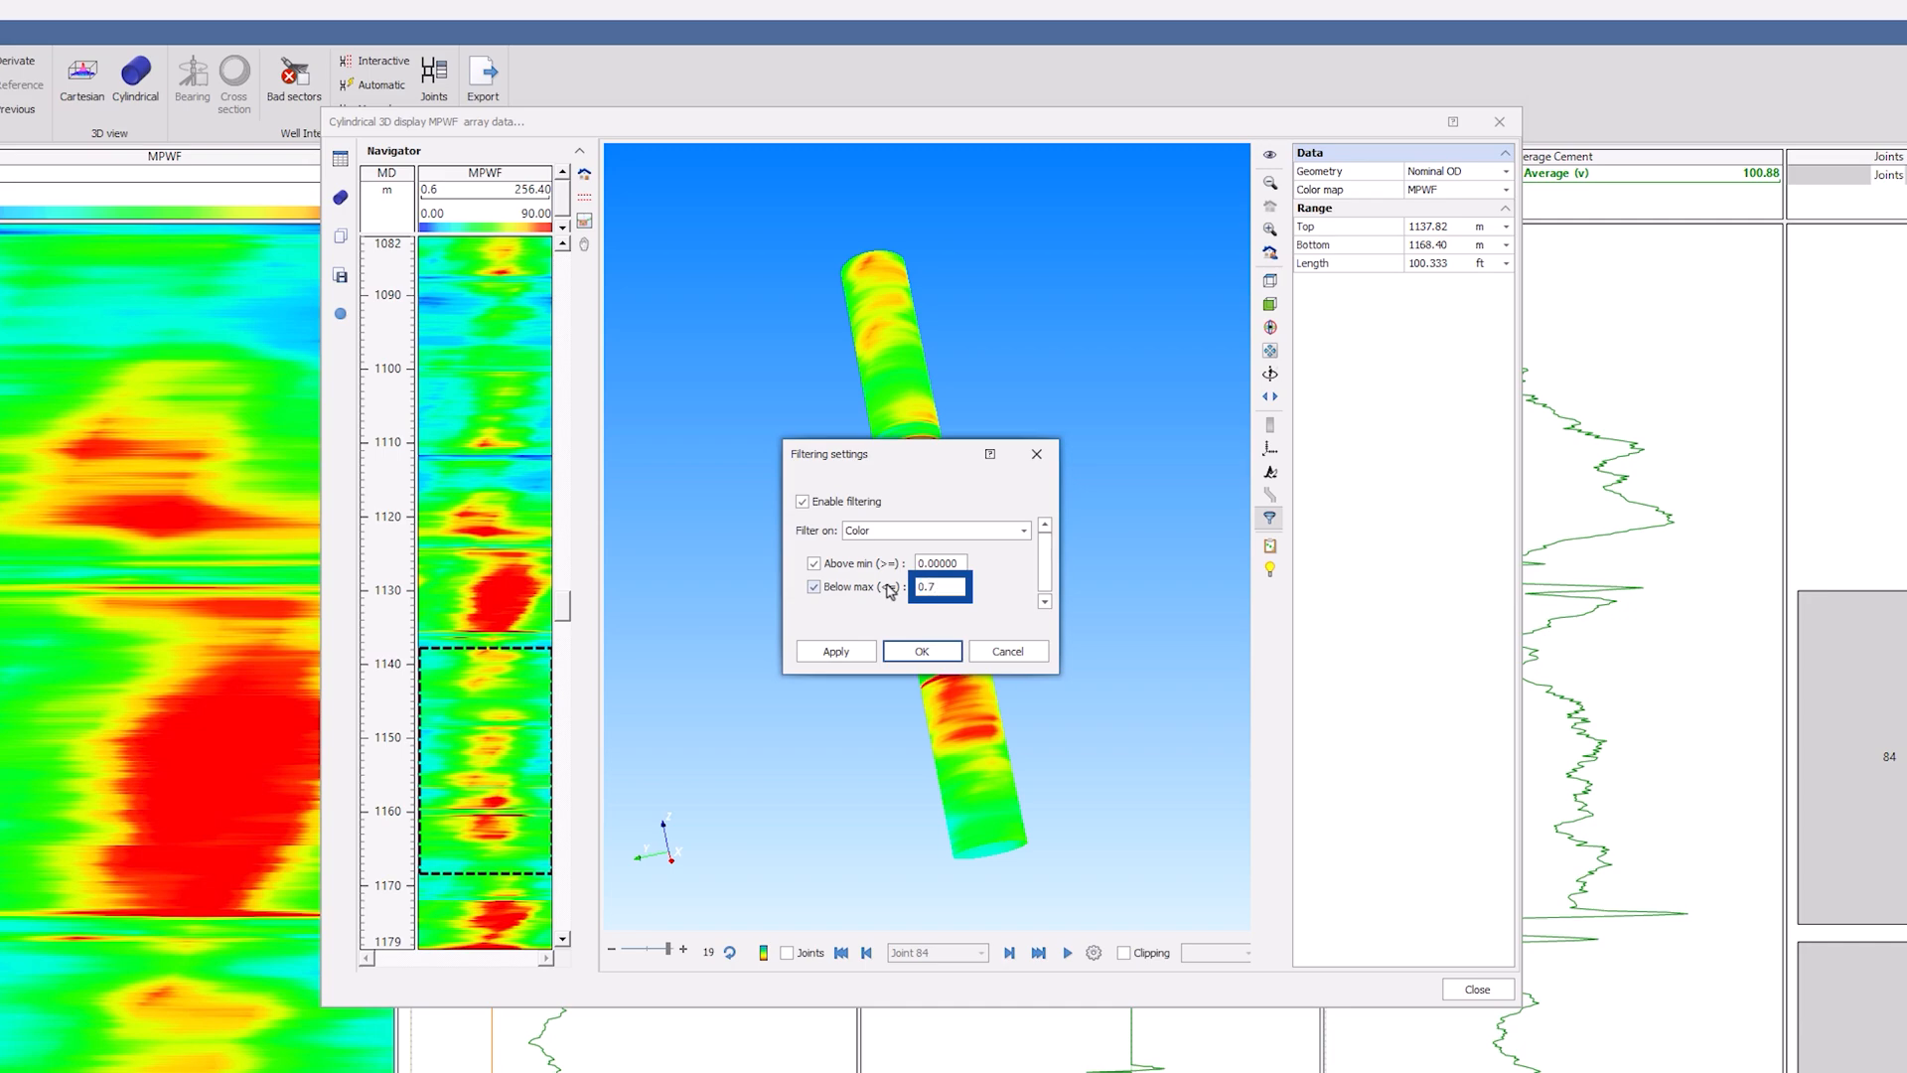
click(921, 651)
- Examine the filtered cylinder up close from several angles, and close the 3D display
scroll(907, 652, up, 5)
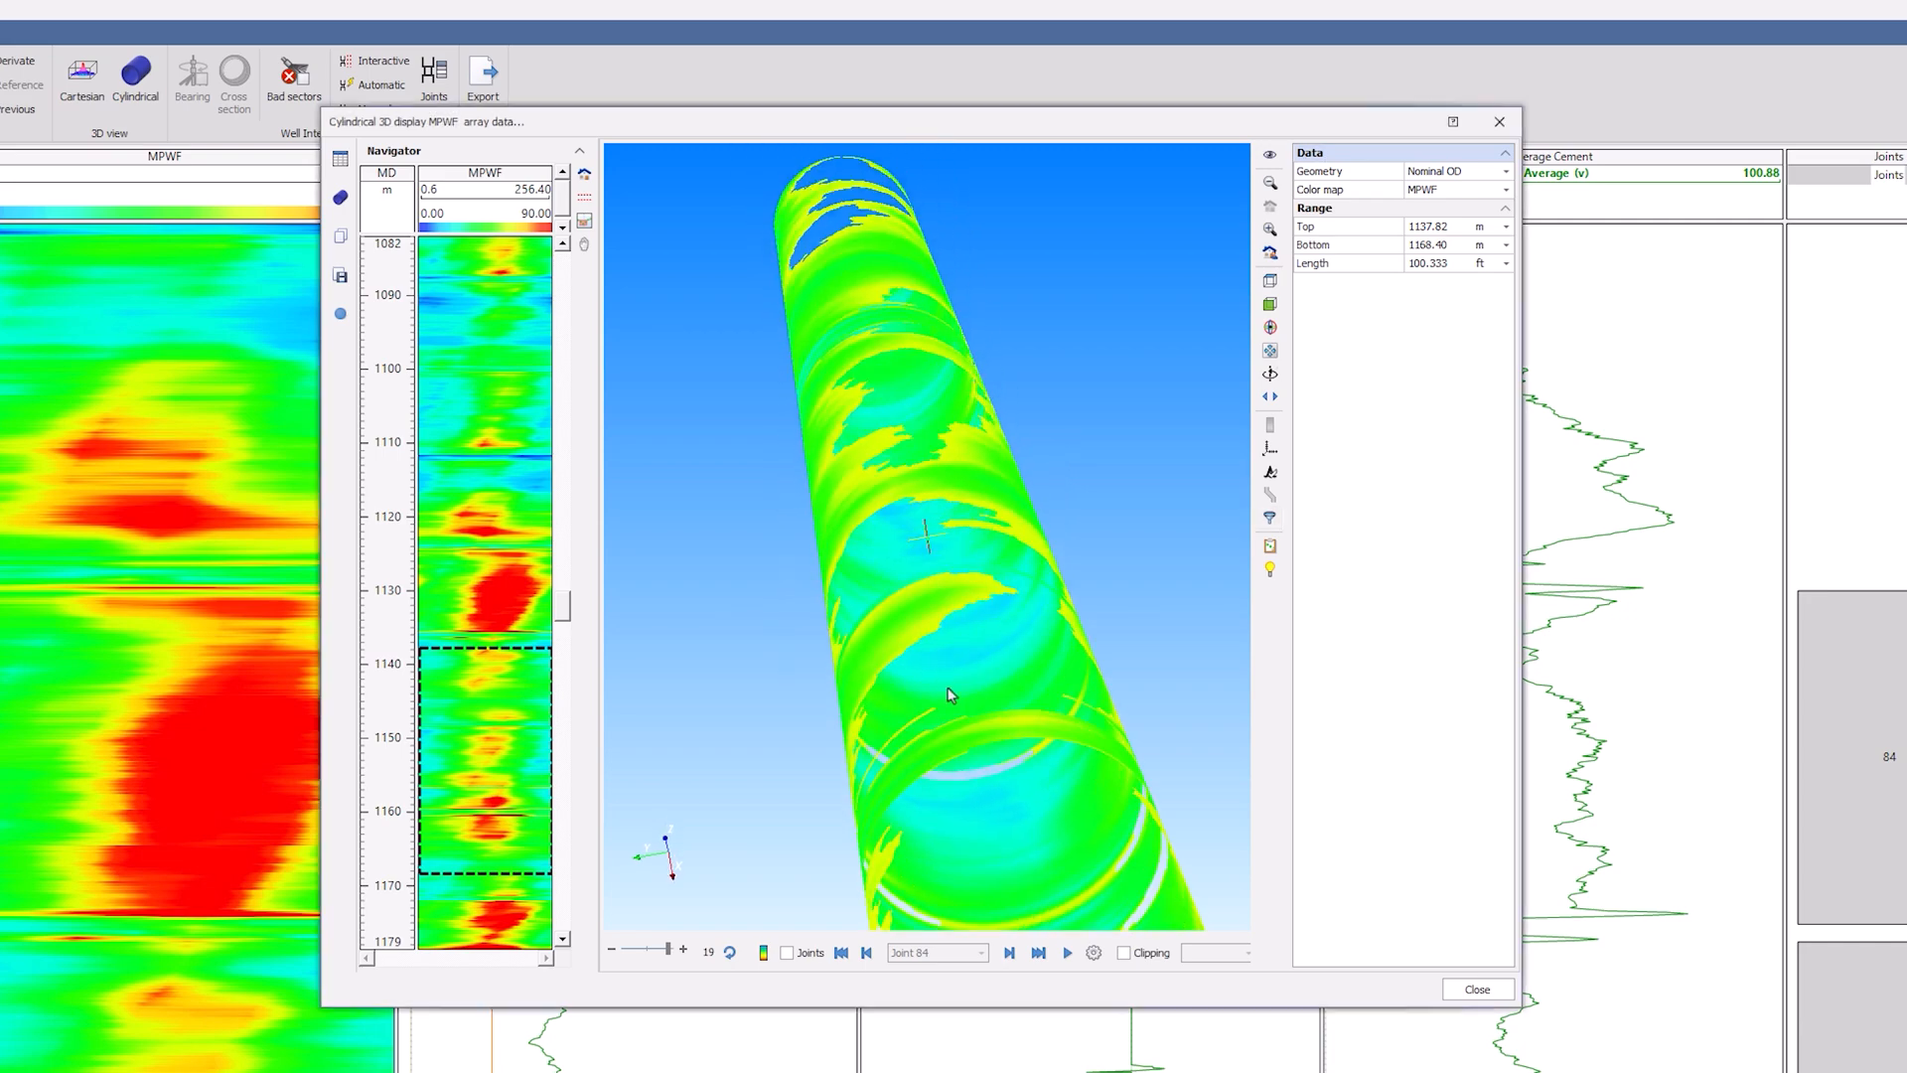
drag(915, 668, 939, 620)
scroll(939, 598, up, 5)
scroll(939, 598, down, 6)
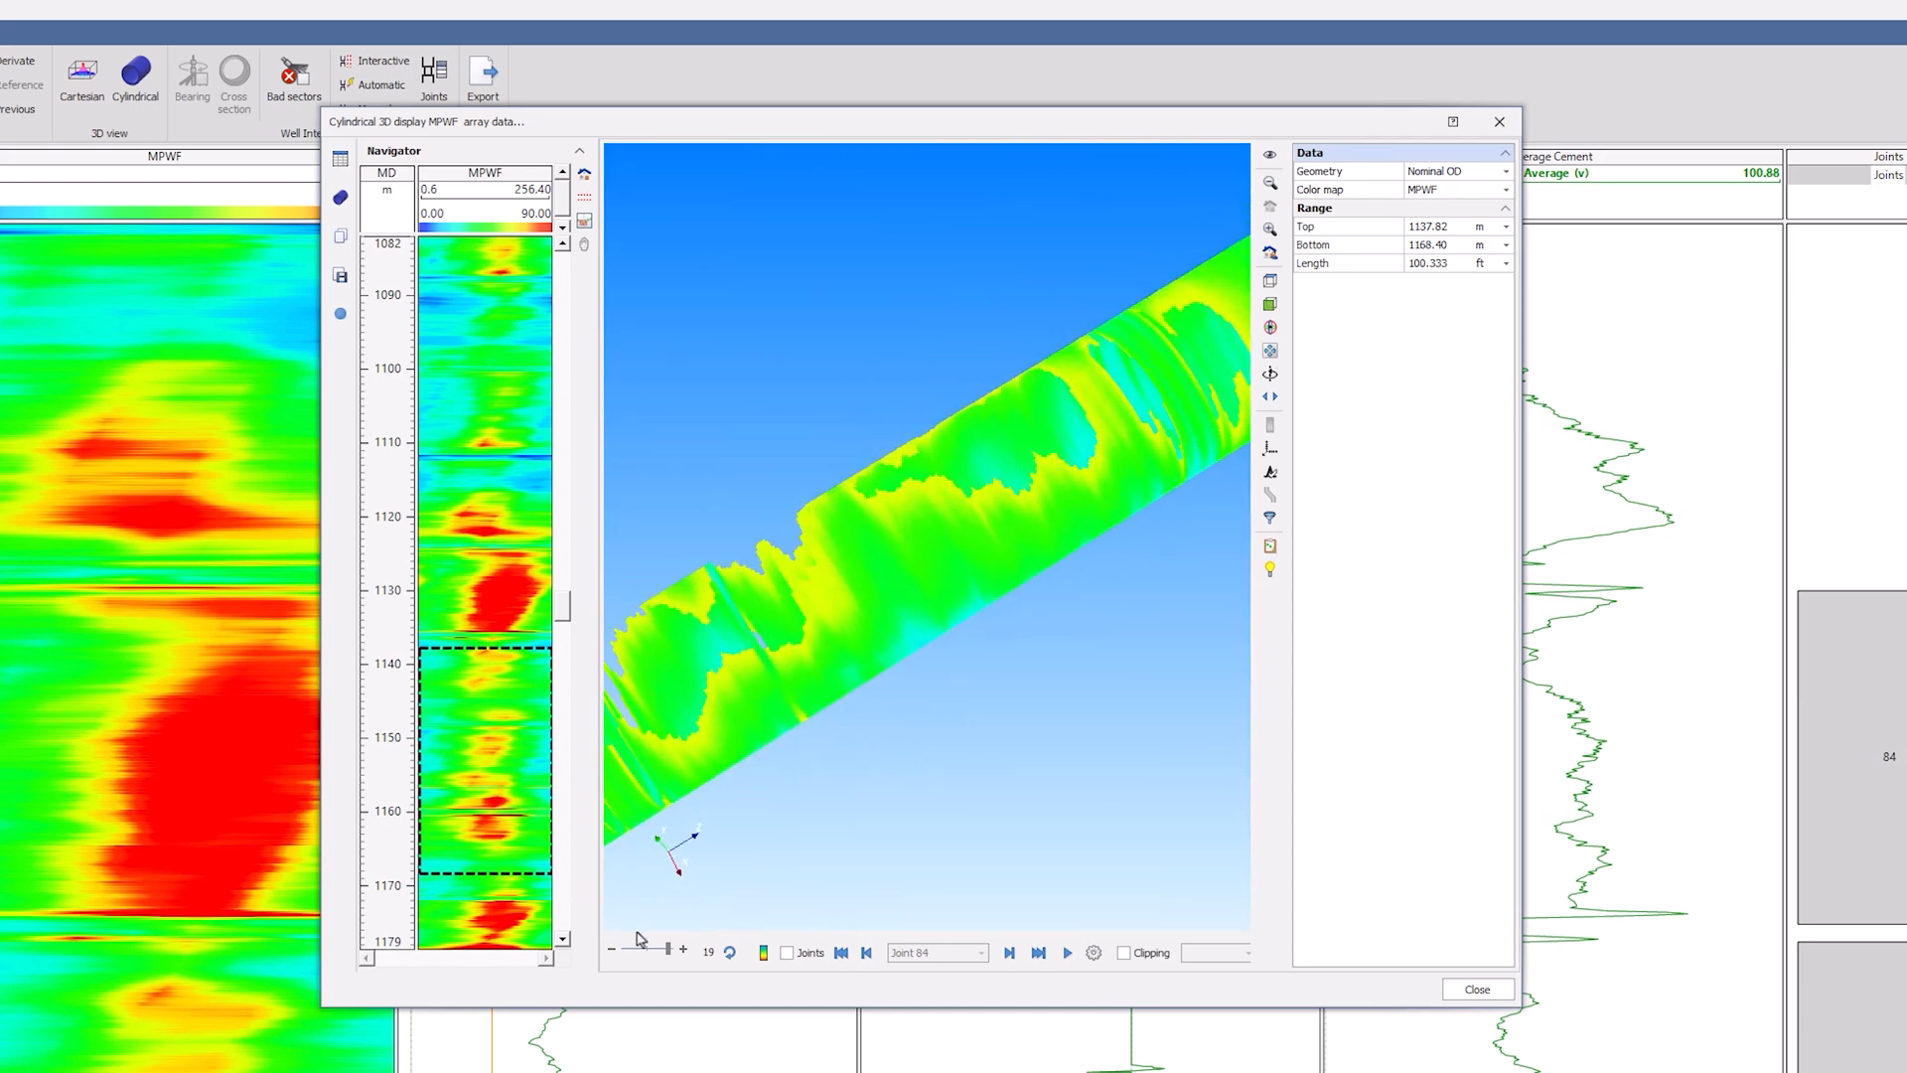
click(730, 954)
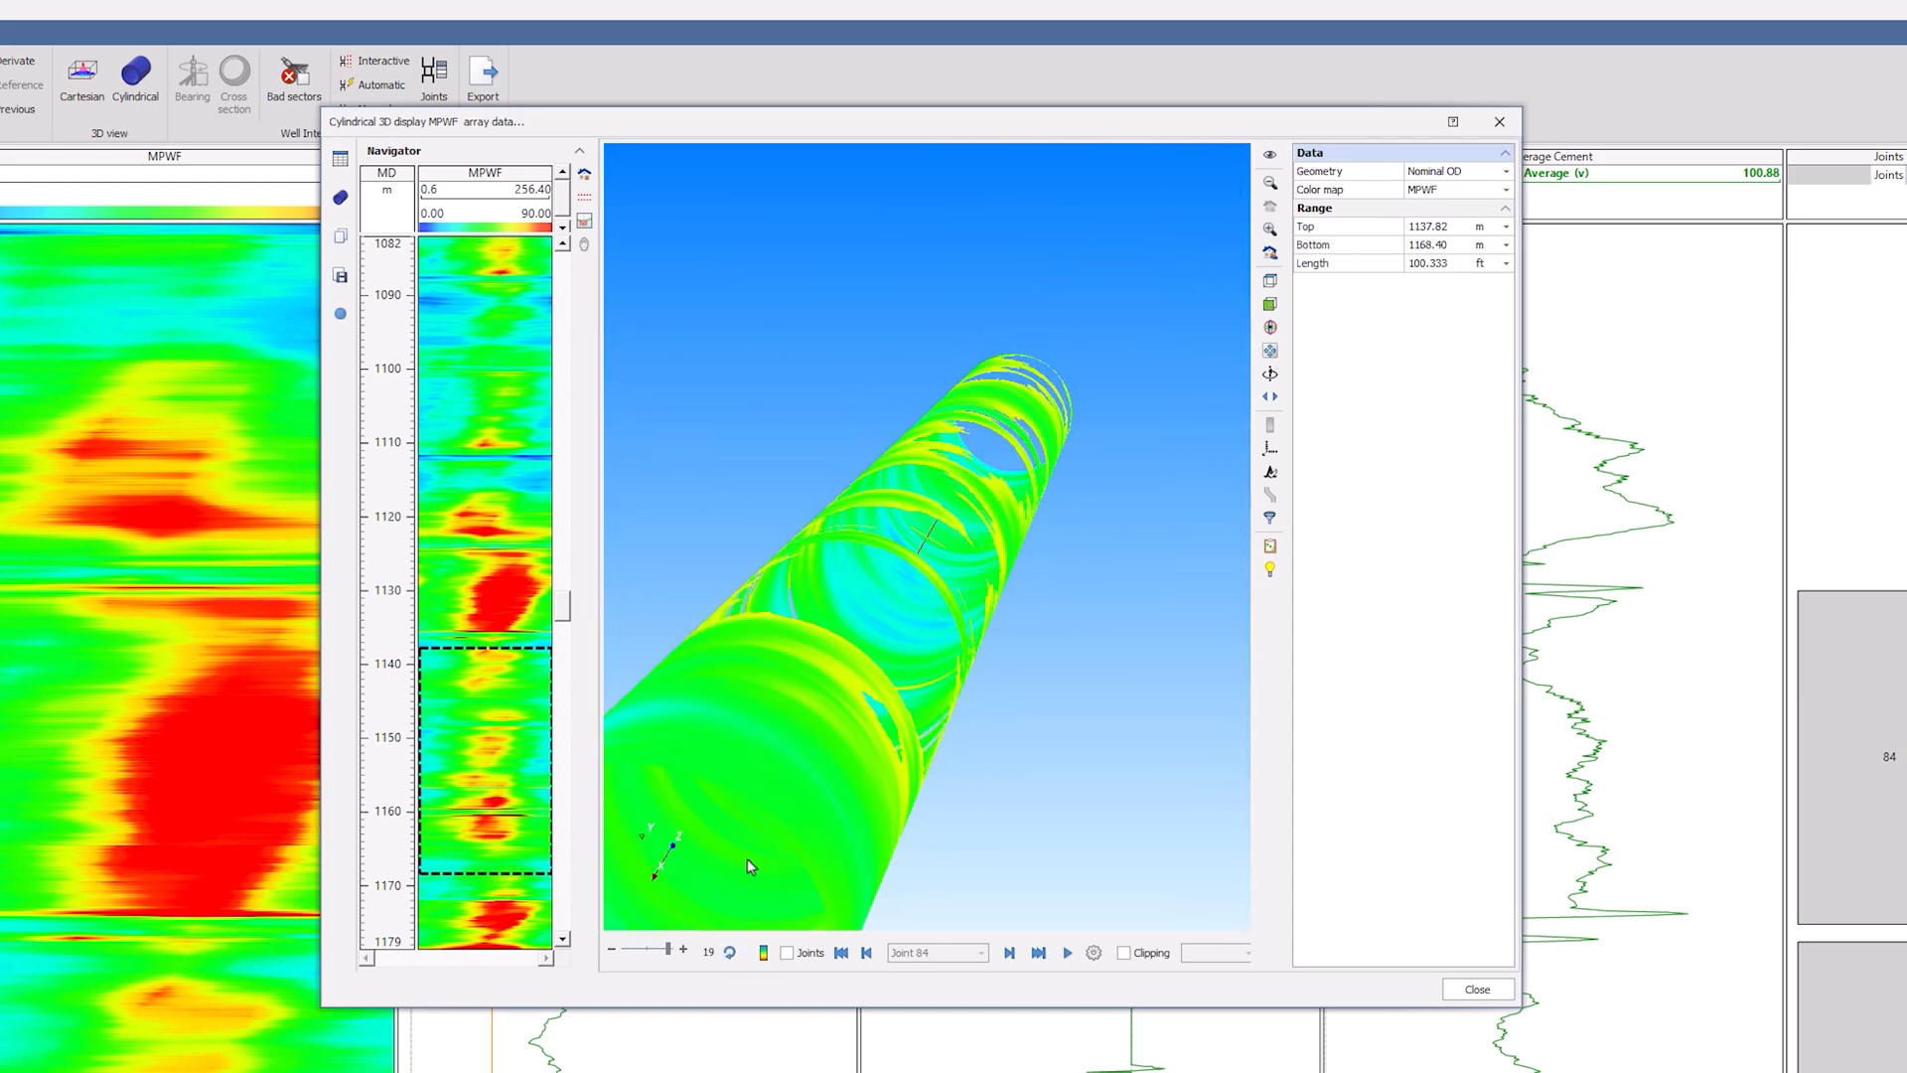
click(1462, 990)
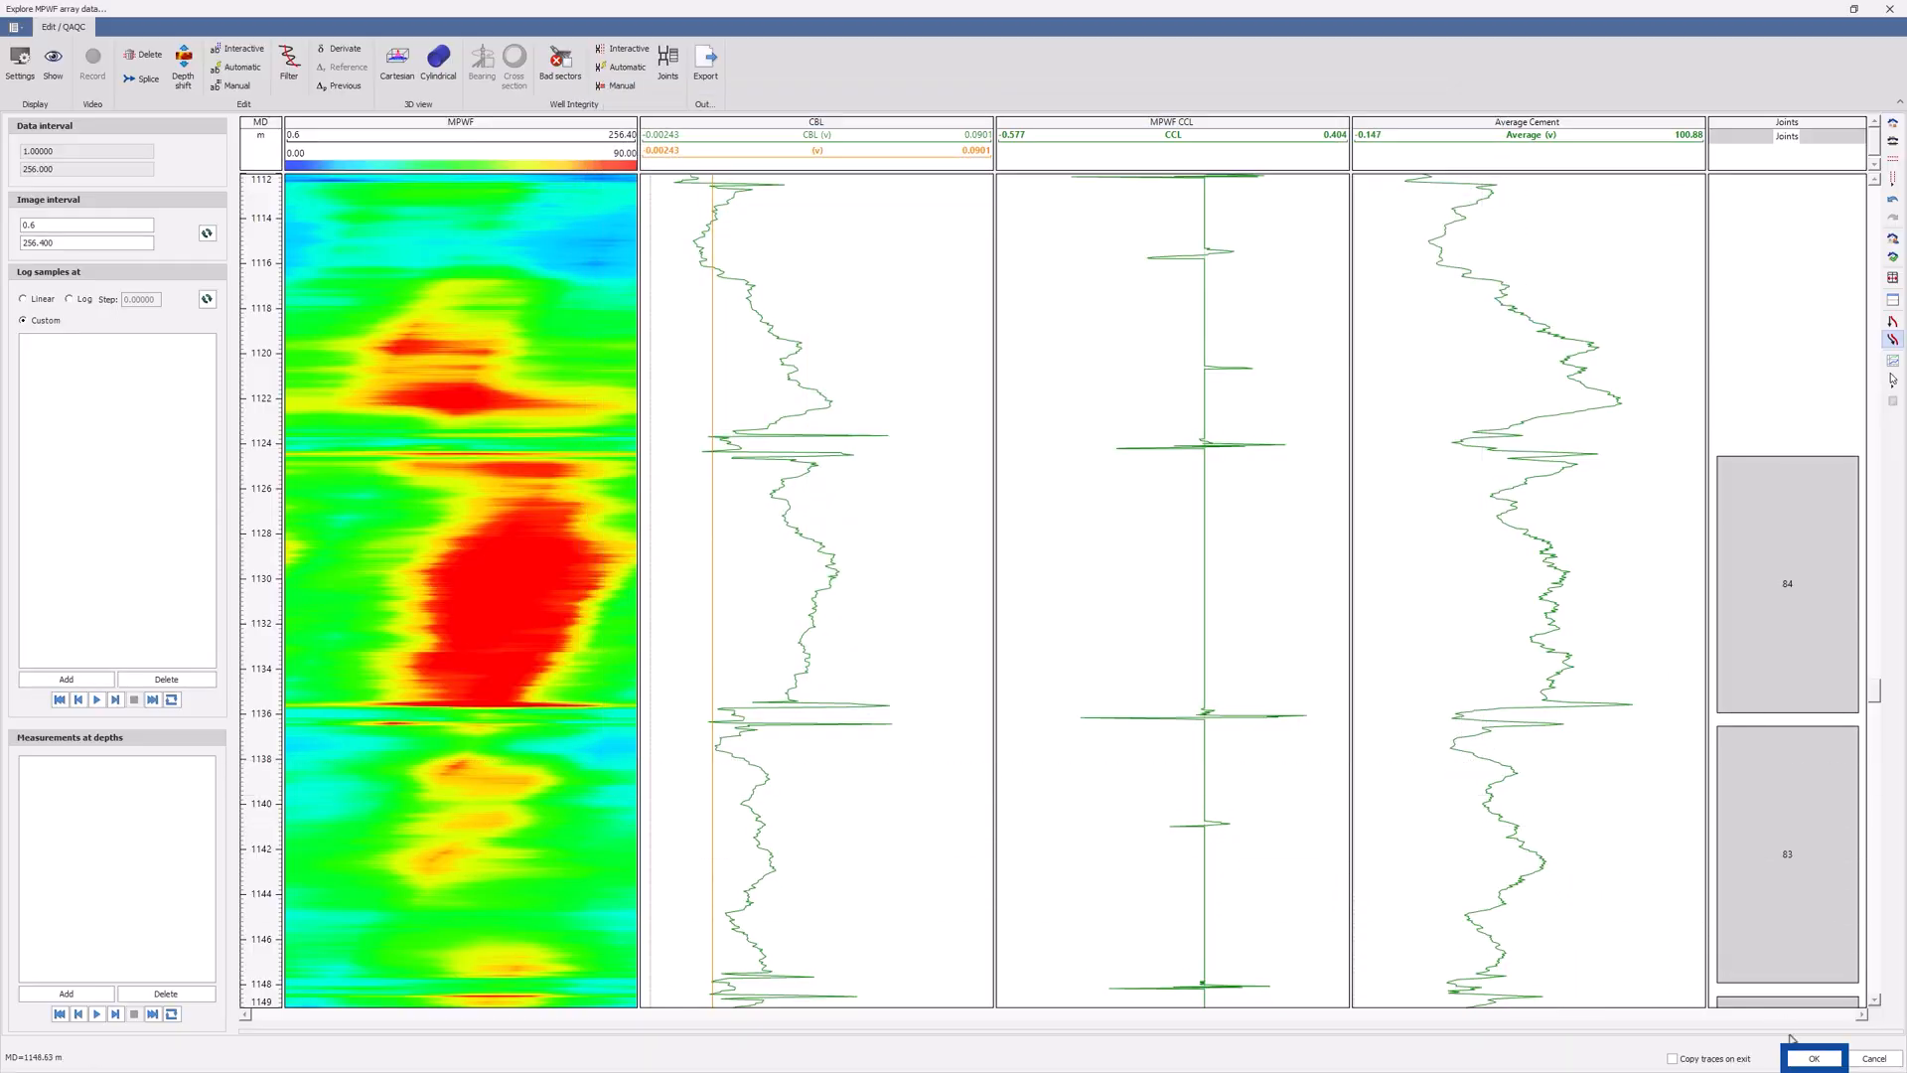
- Accept the MPWF exploration with its joints, and add a new empty user view to the log display
click(1809, 1059)
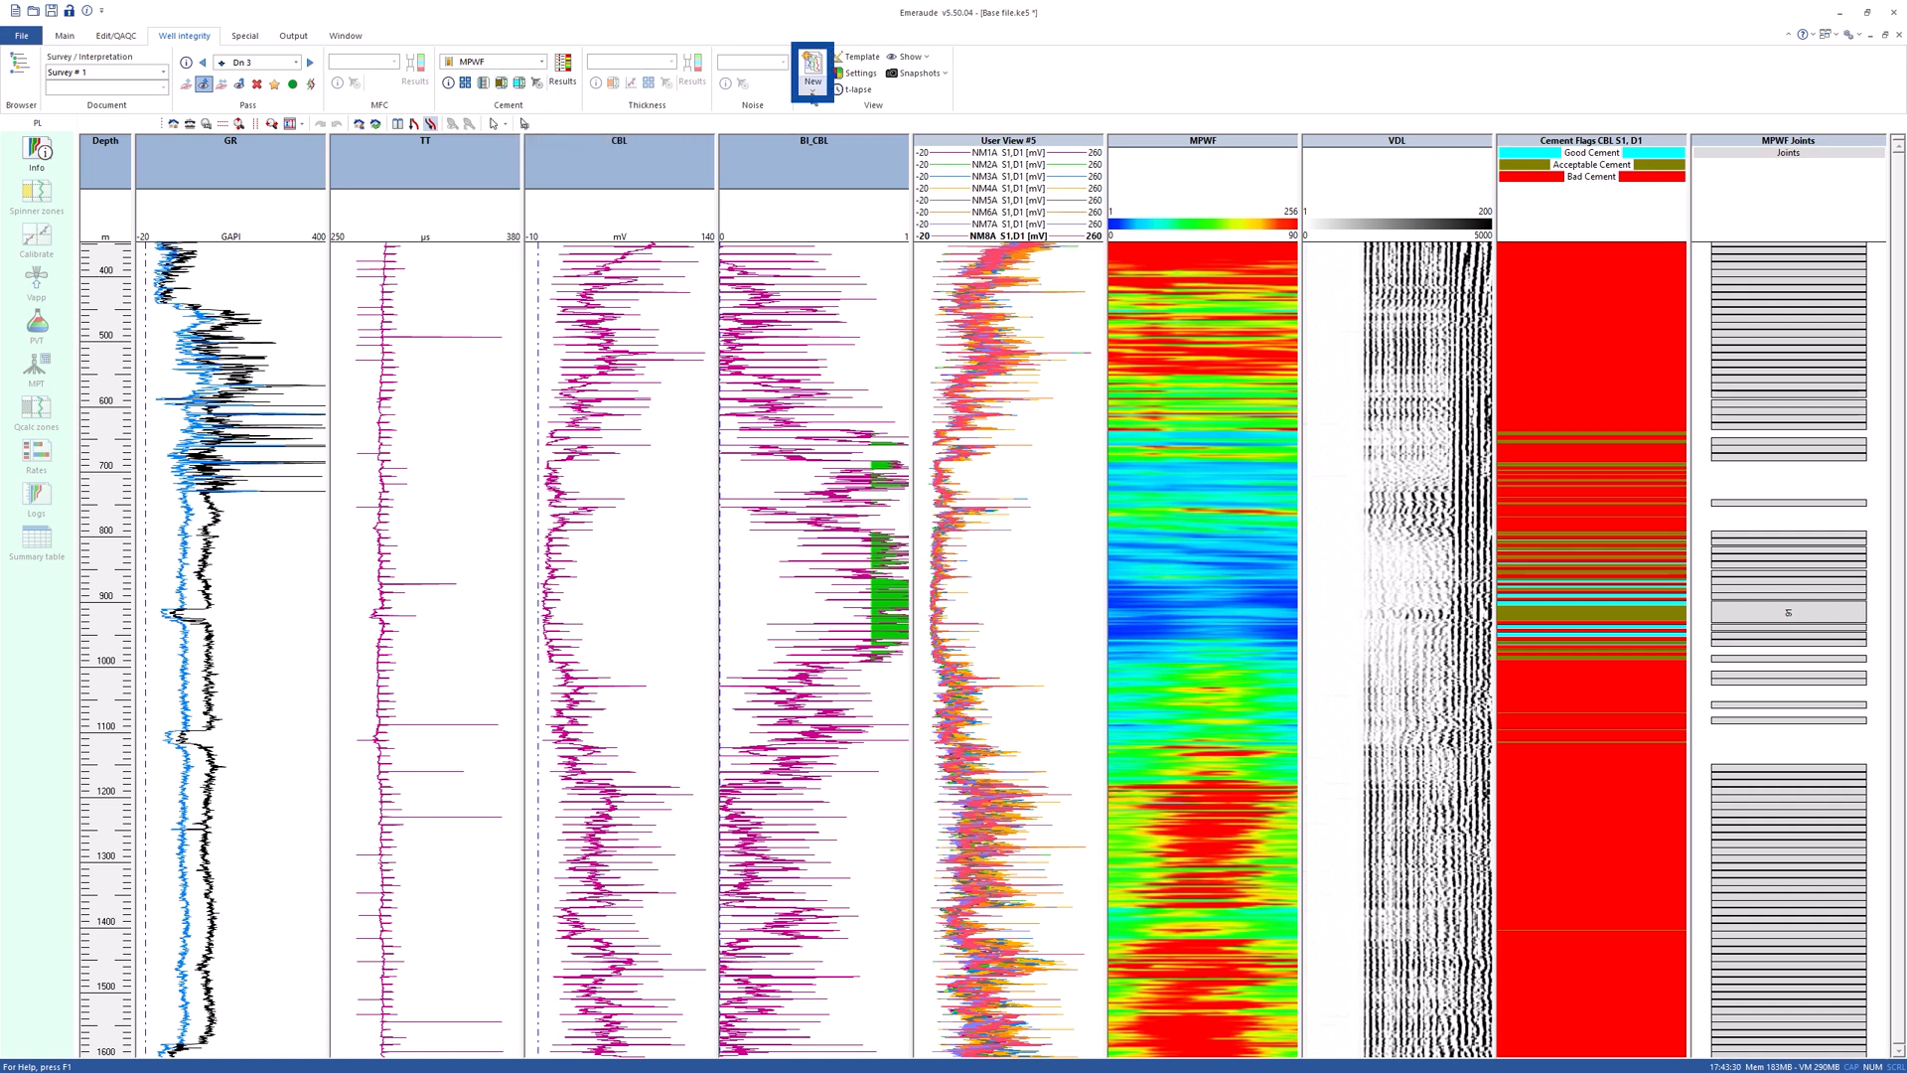
click(812, 92)
click(870, 111)
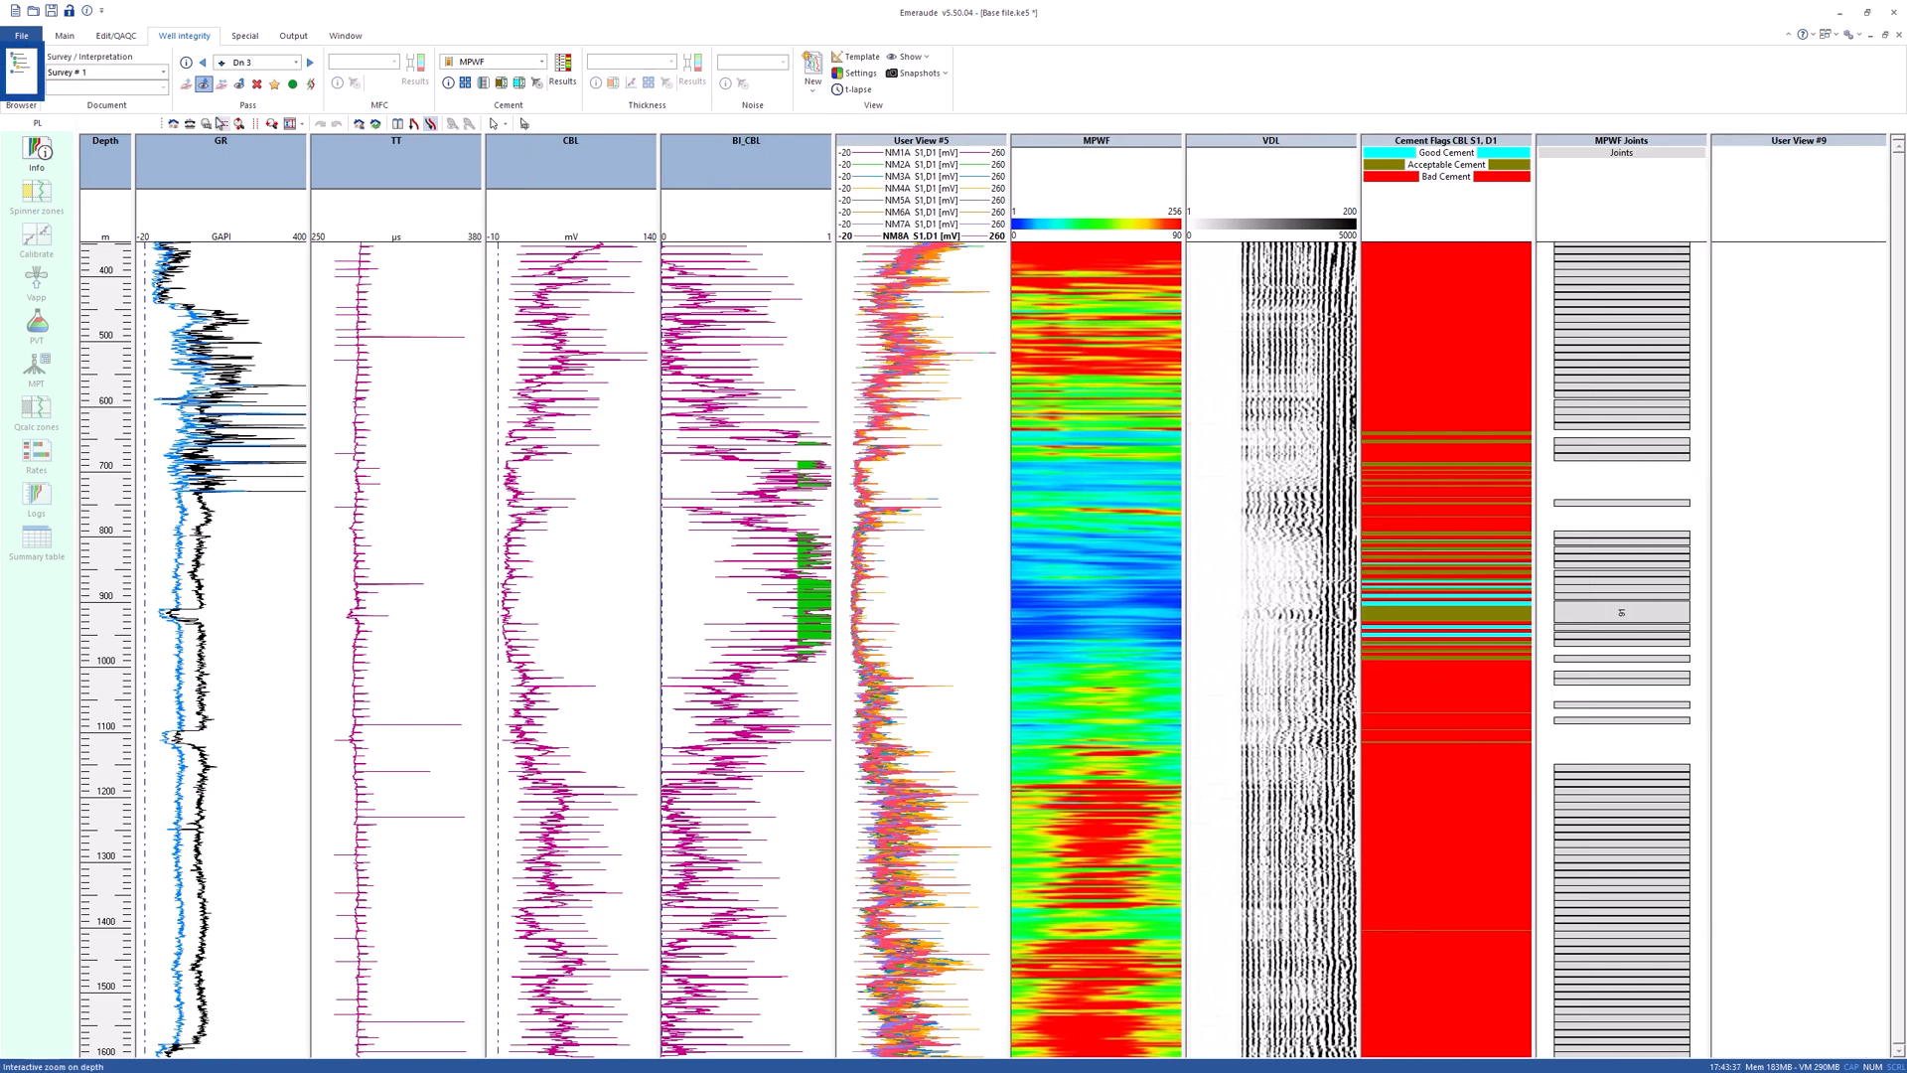
- Add the VDL array data and the Gamma ray (GR) curve from the general well data to User View #9
click(28, 86)
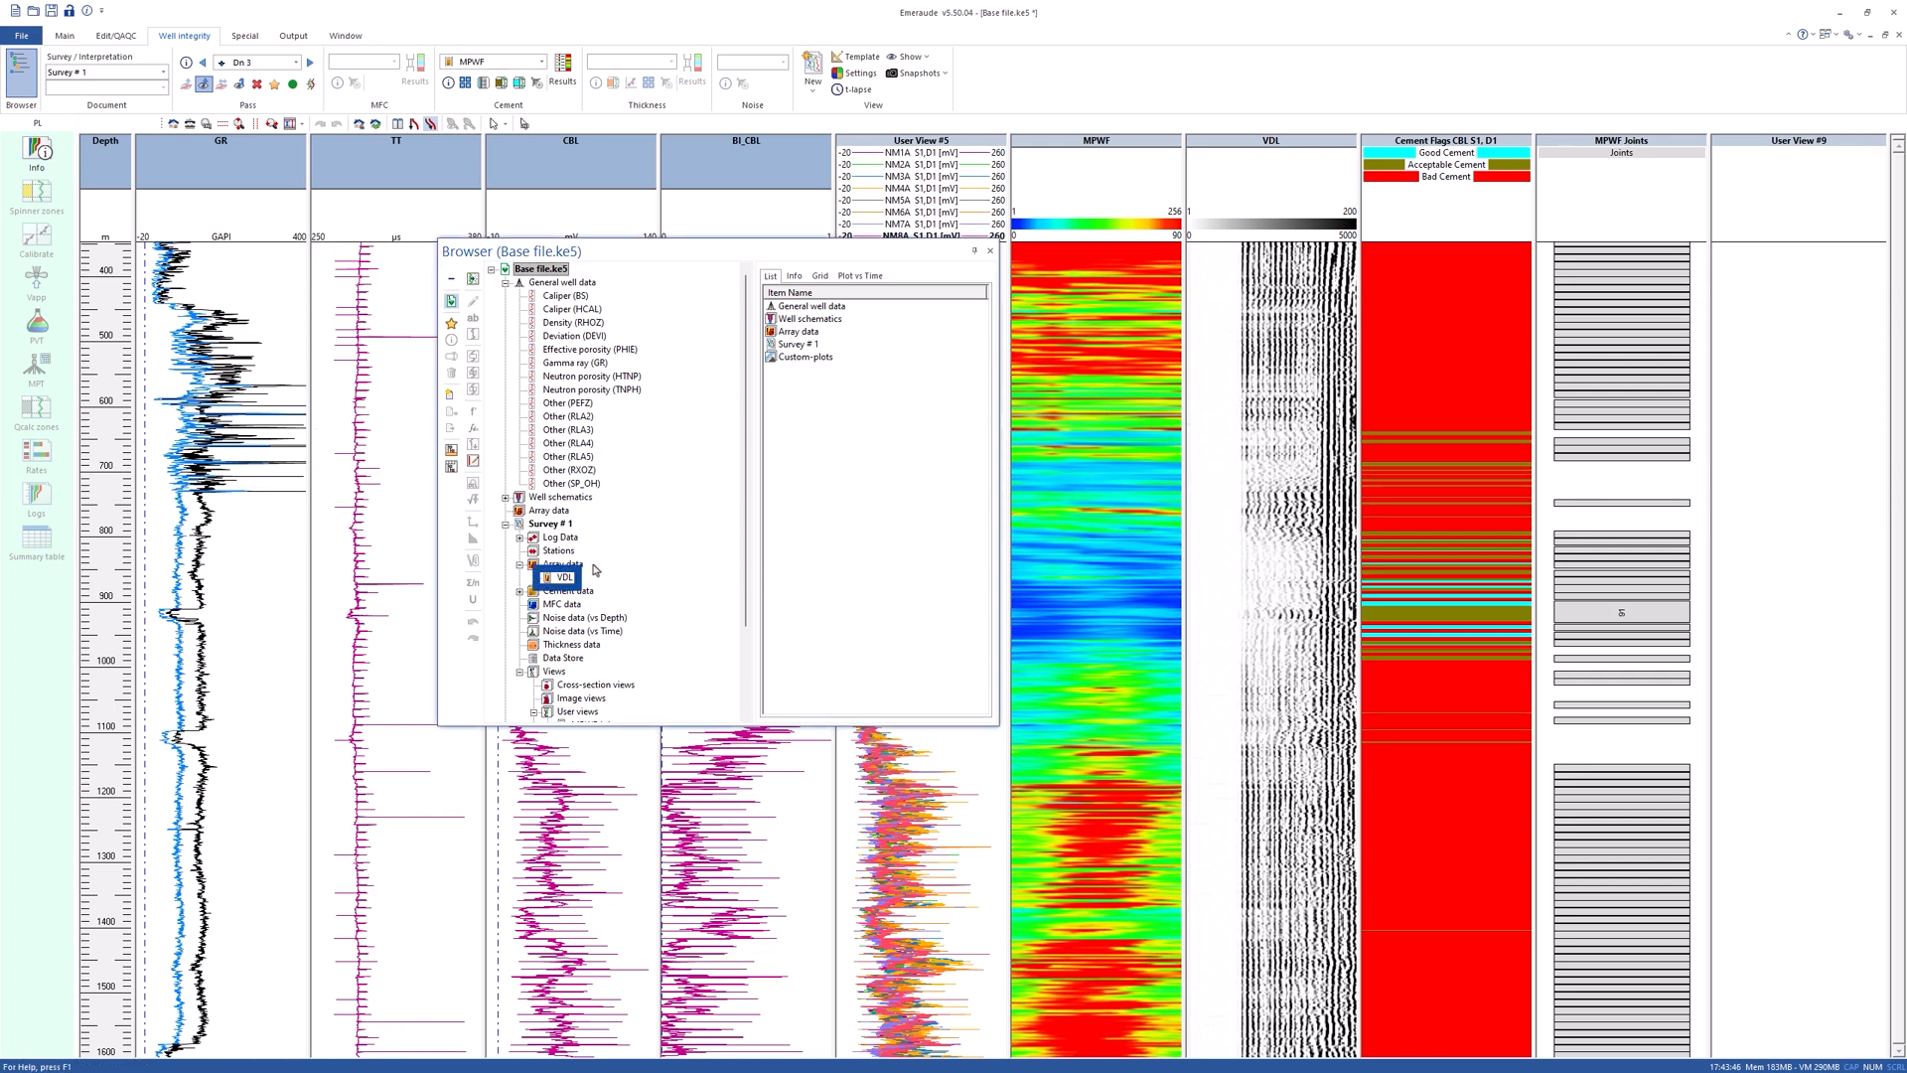
drag(562, 579, 1798, 616)
drag(574, 363, 1750, 531)
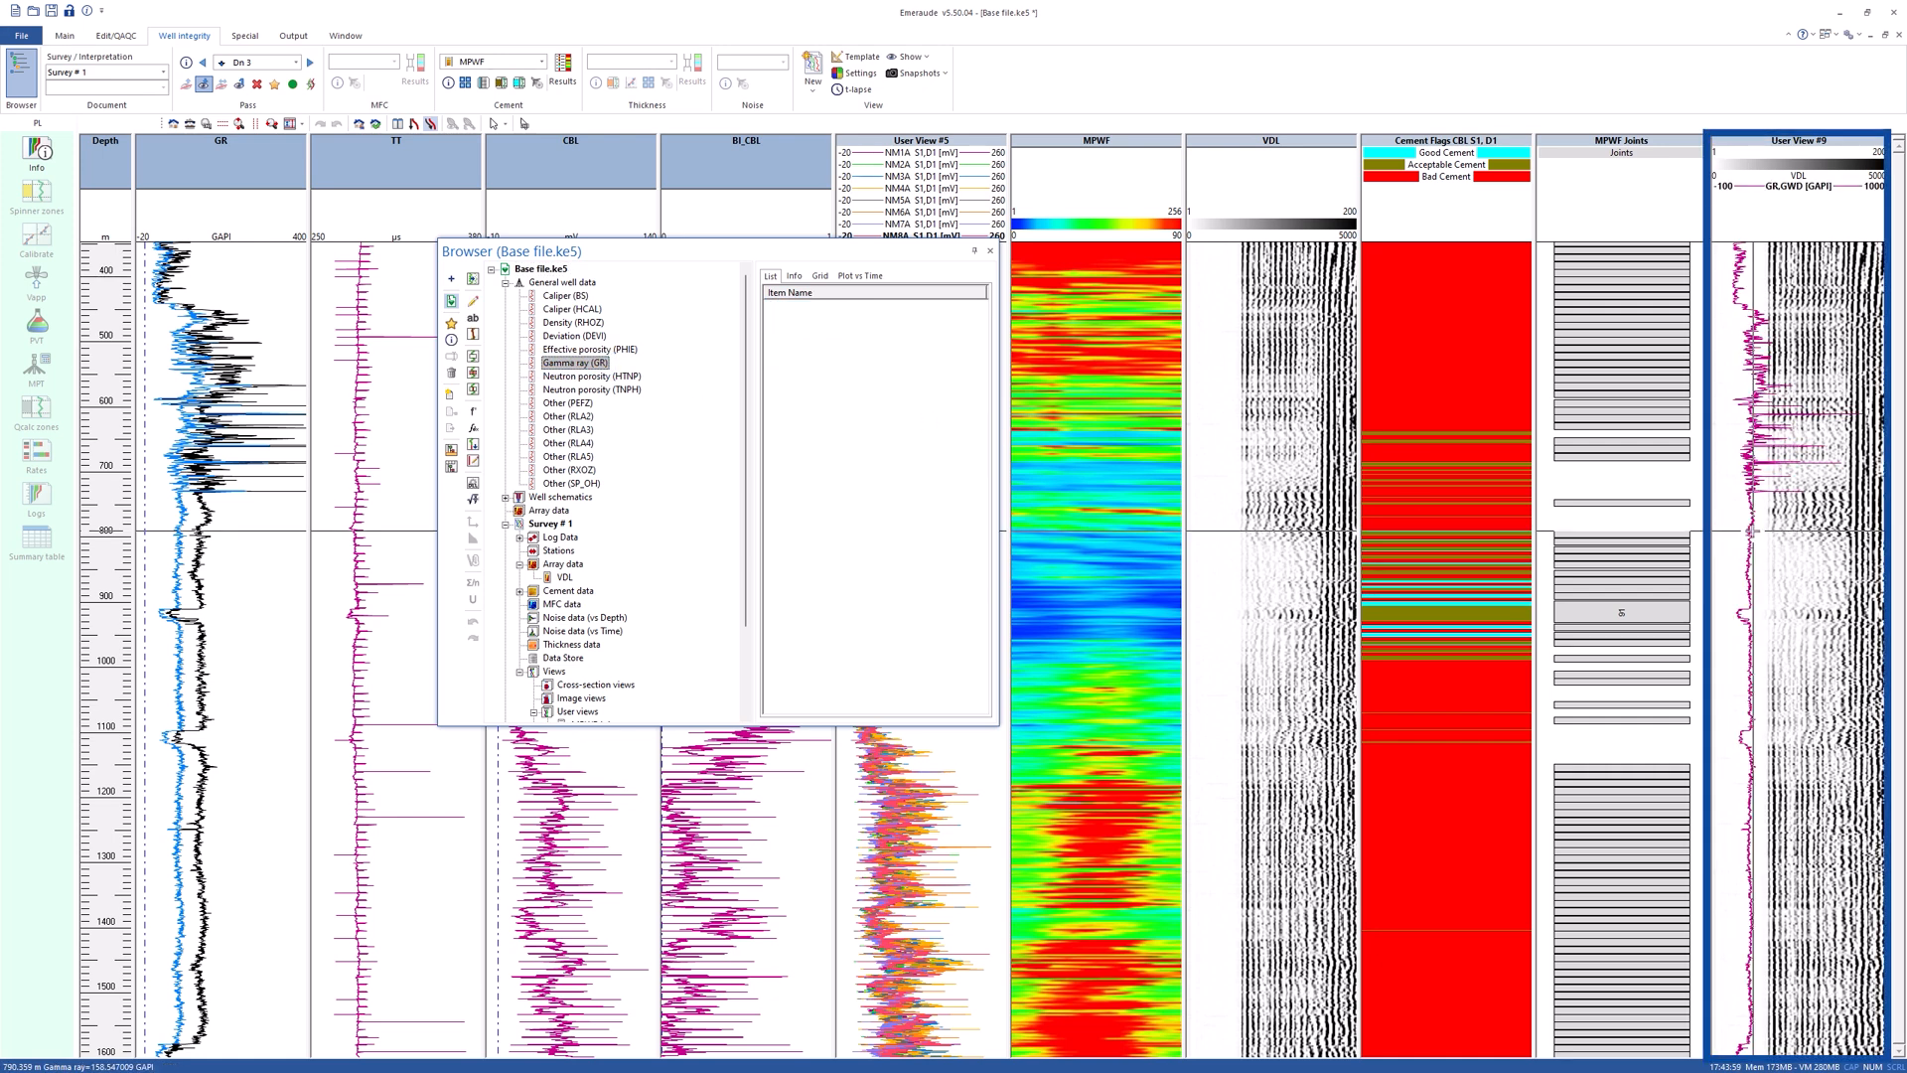
click(989, 250)
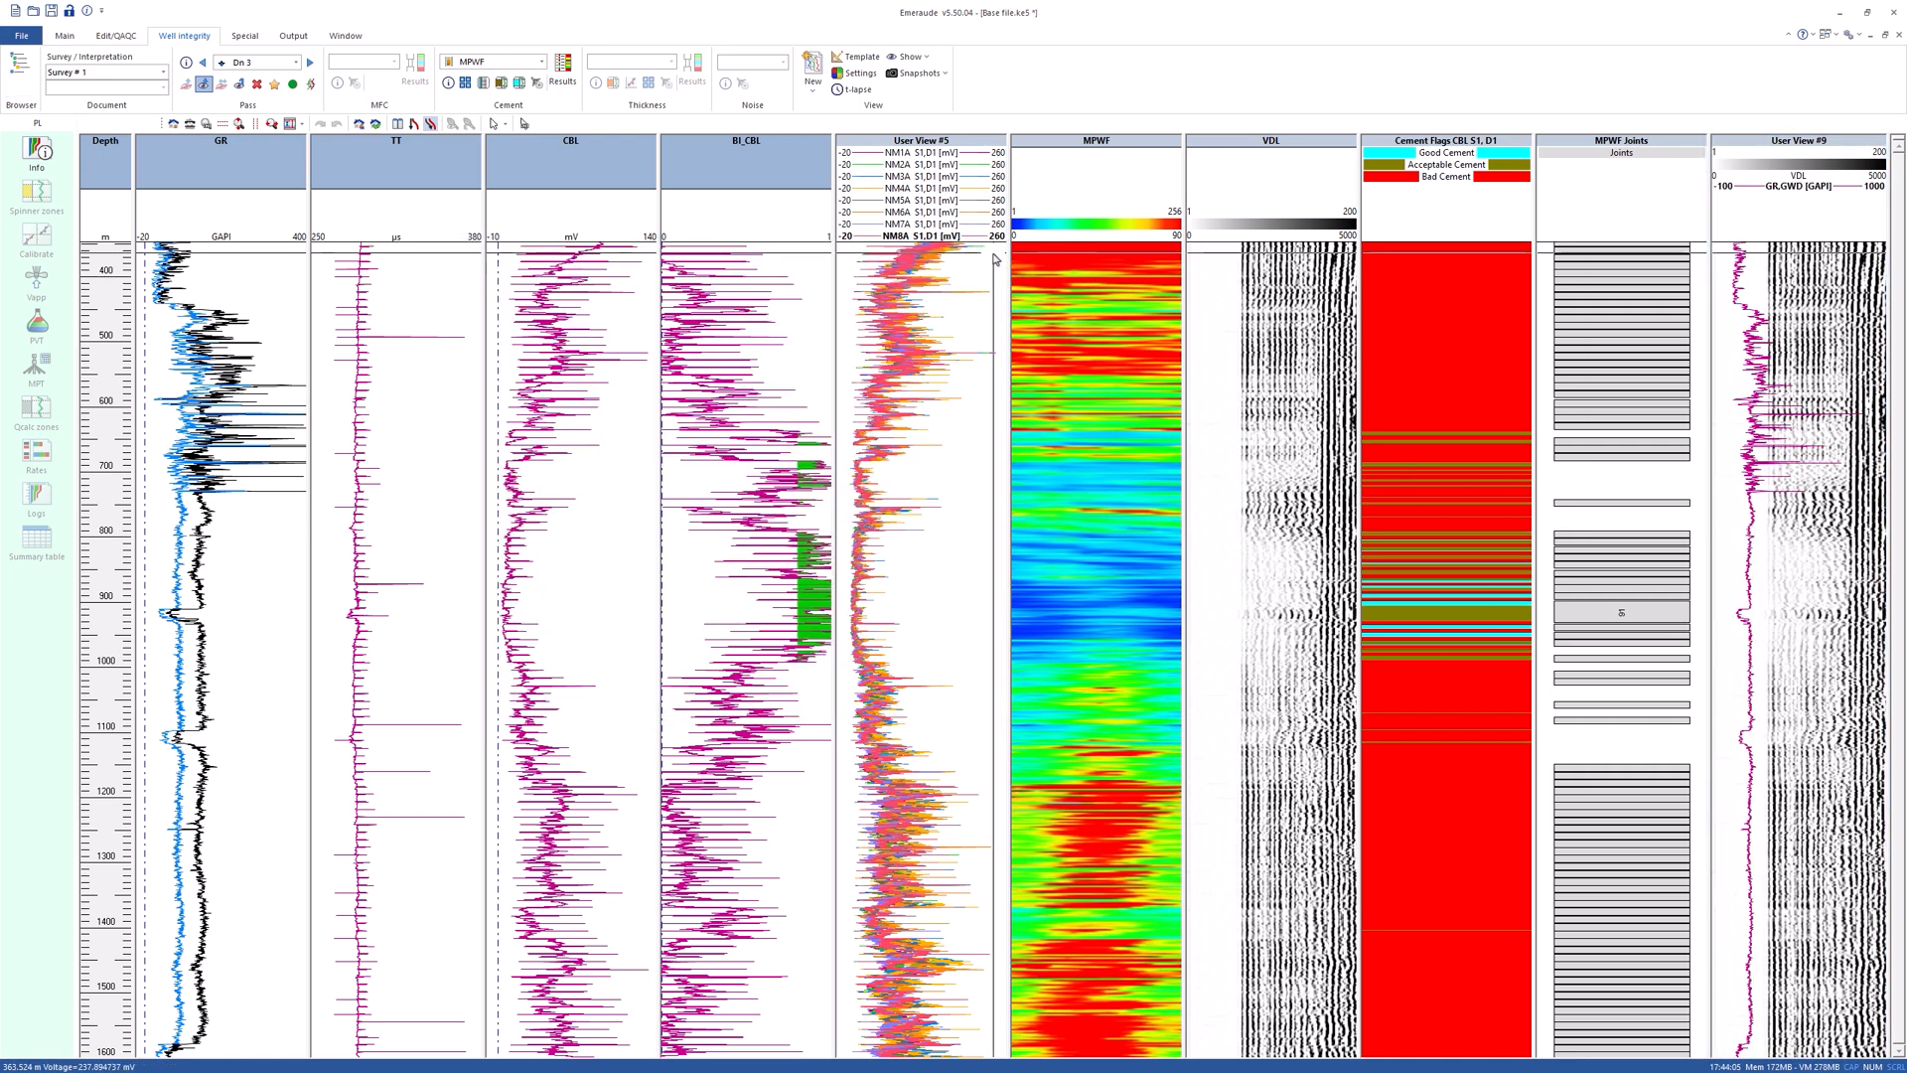
- Remove the TT, GR and separate VDL tracks, and tile the remaining plots to fill the window
click(423, 166)
click(376, 125)
click(277, 146)
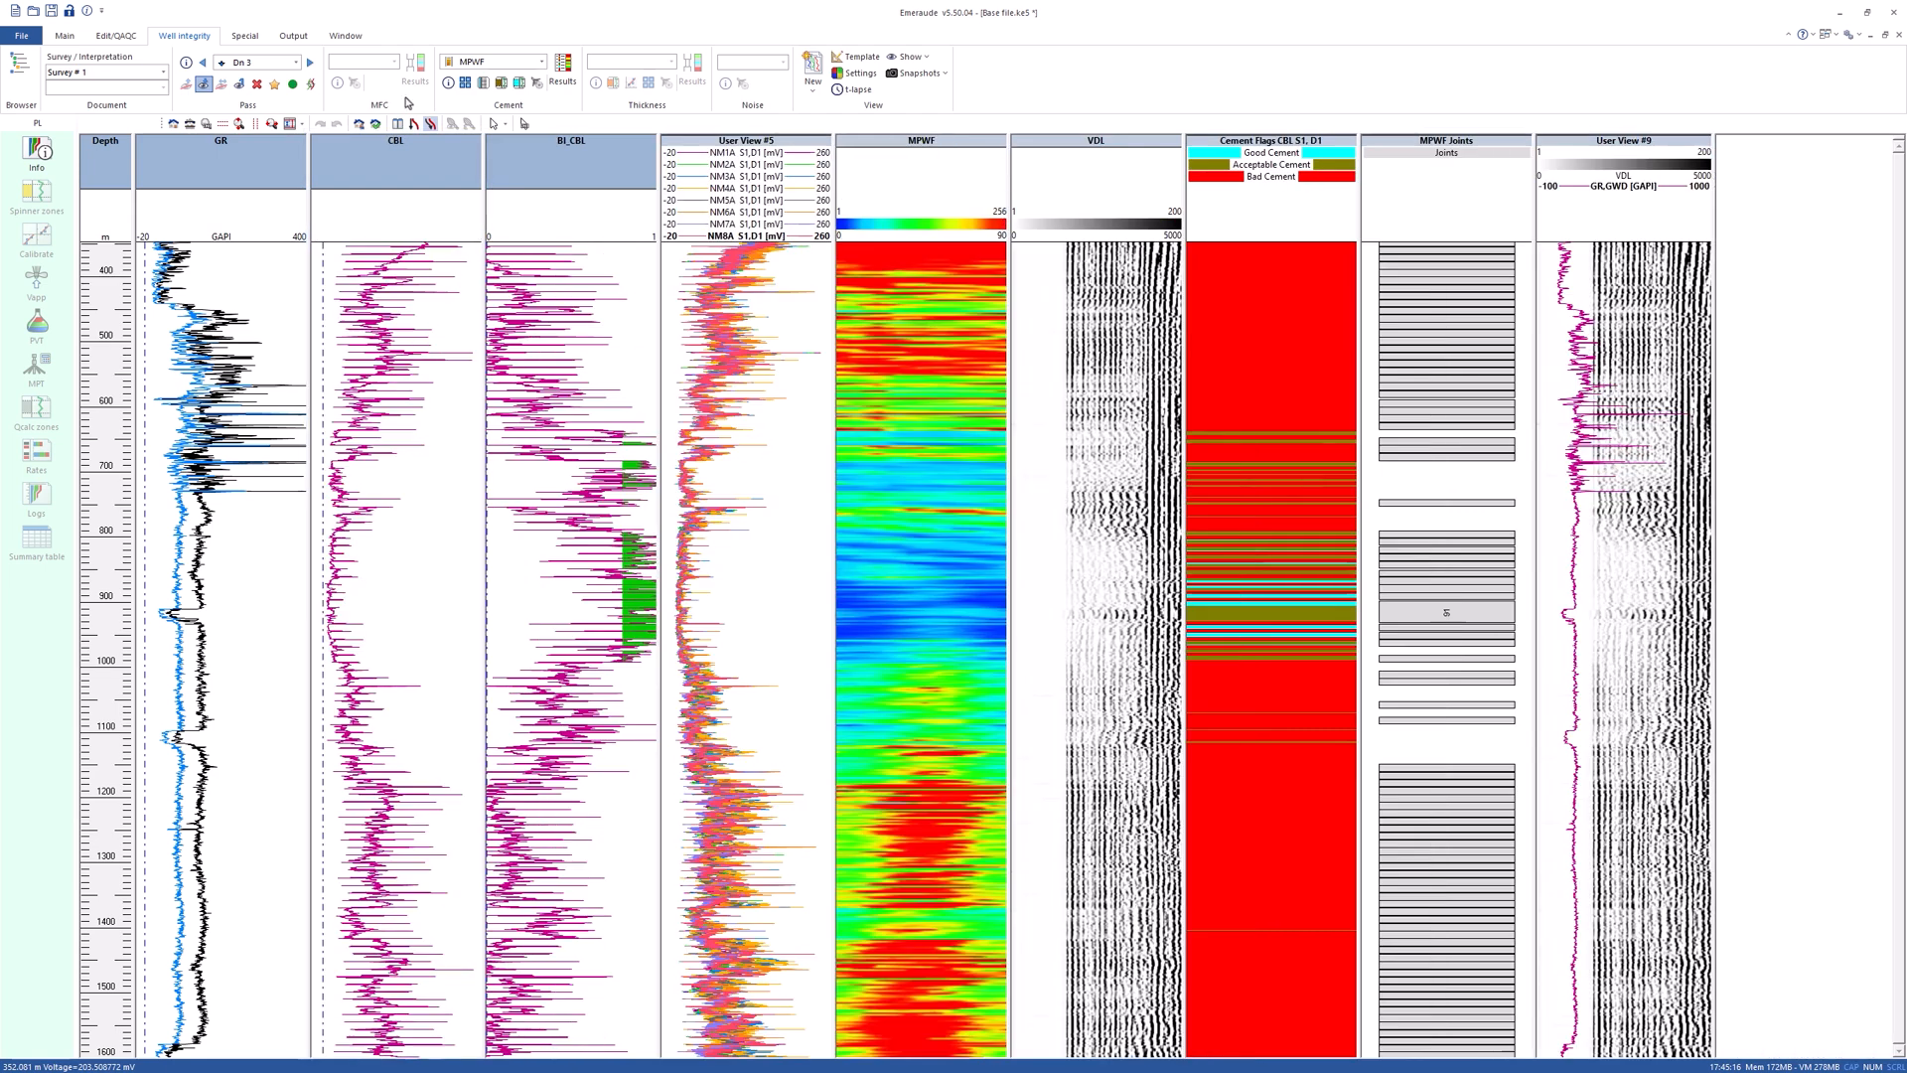
key(Delete)
click(875, 144)
key(Delete)
drag(1366, 216, 1456, 232)
click(398, 123)
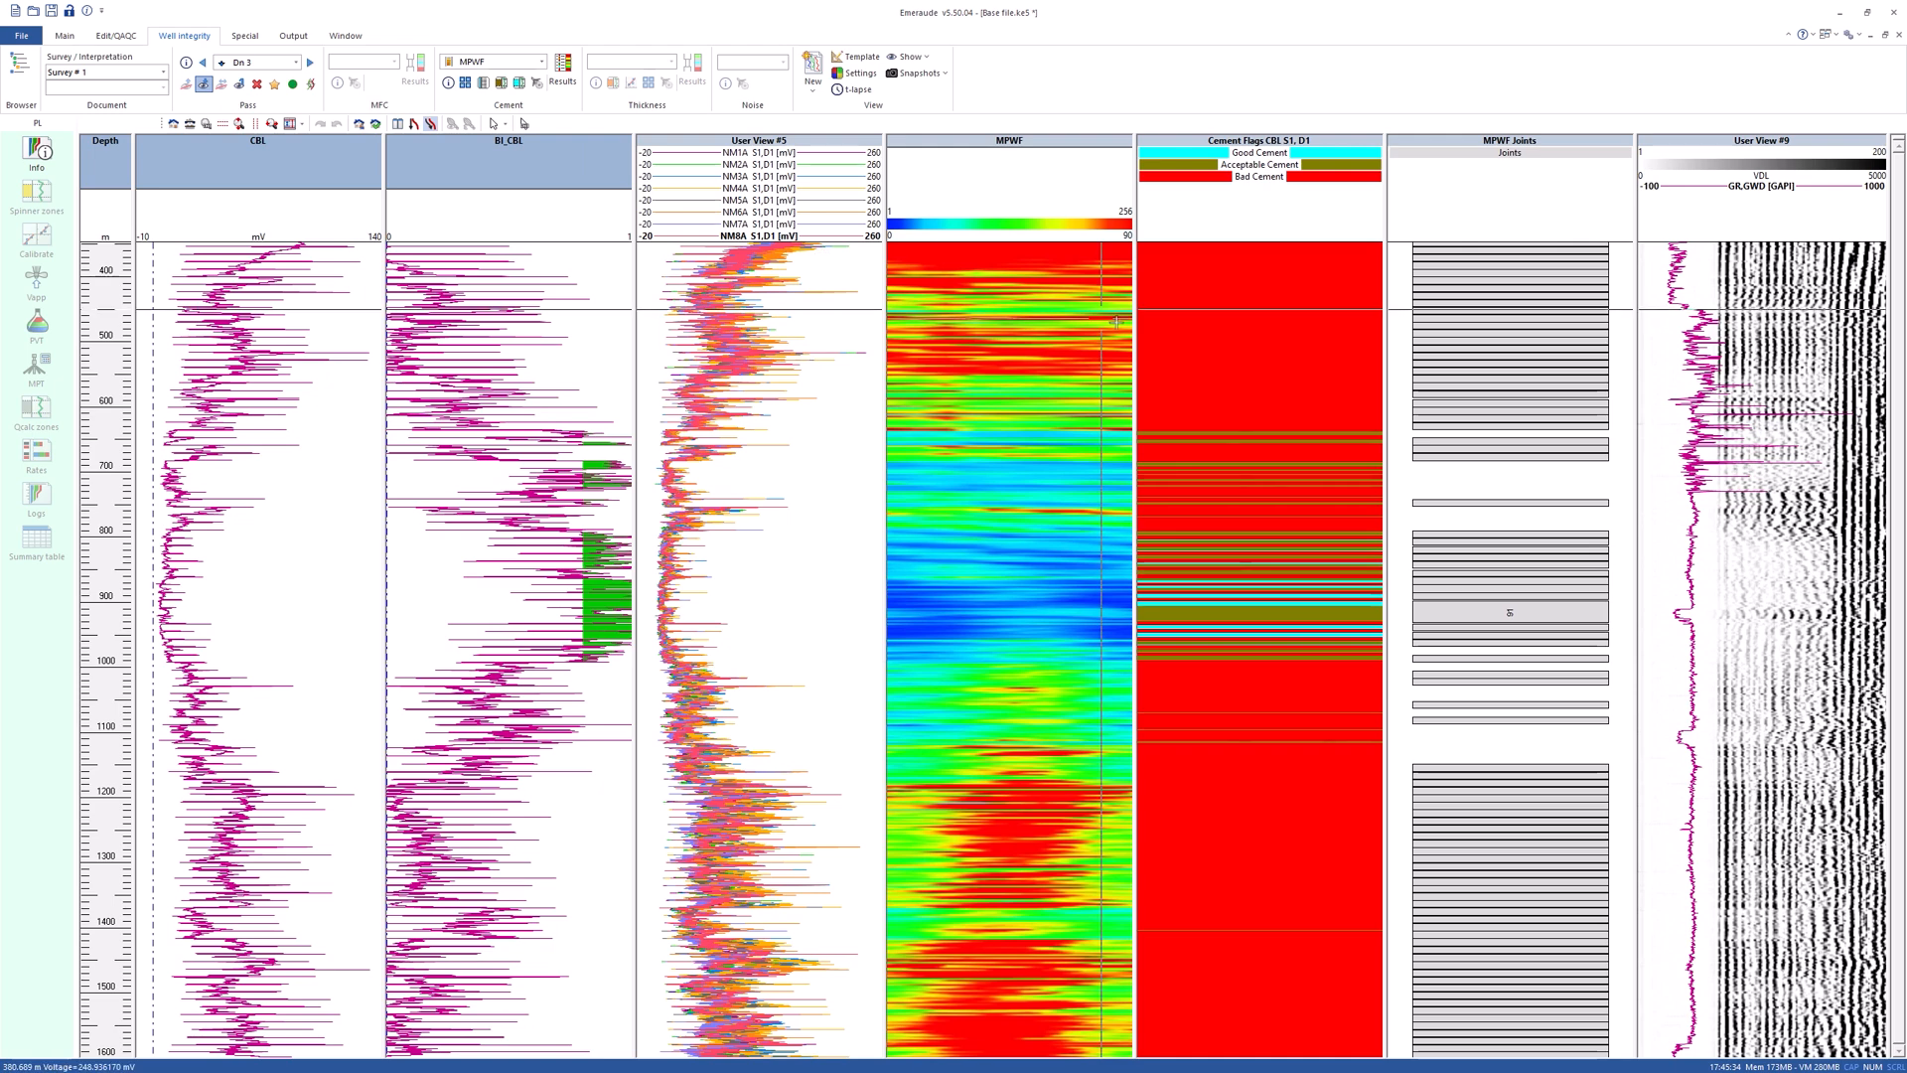
- Set the horizontal scale of the gamma ray curve in User View #9 from -150 to 250 GAPI
right_click(1677, 455)
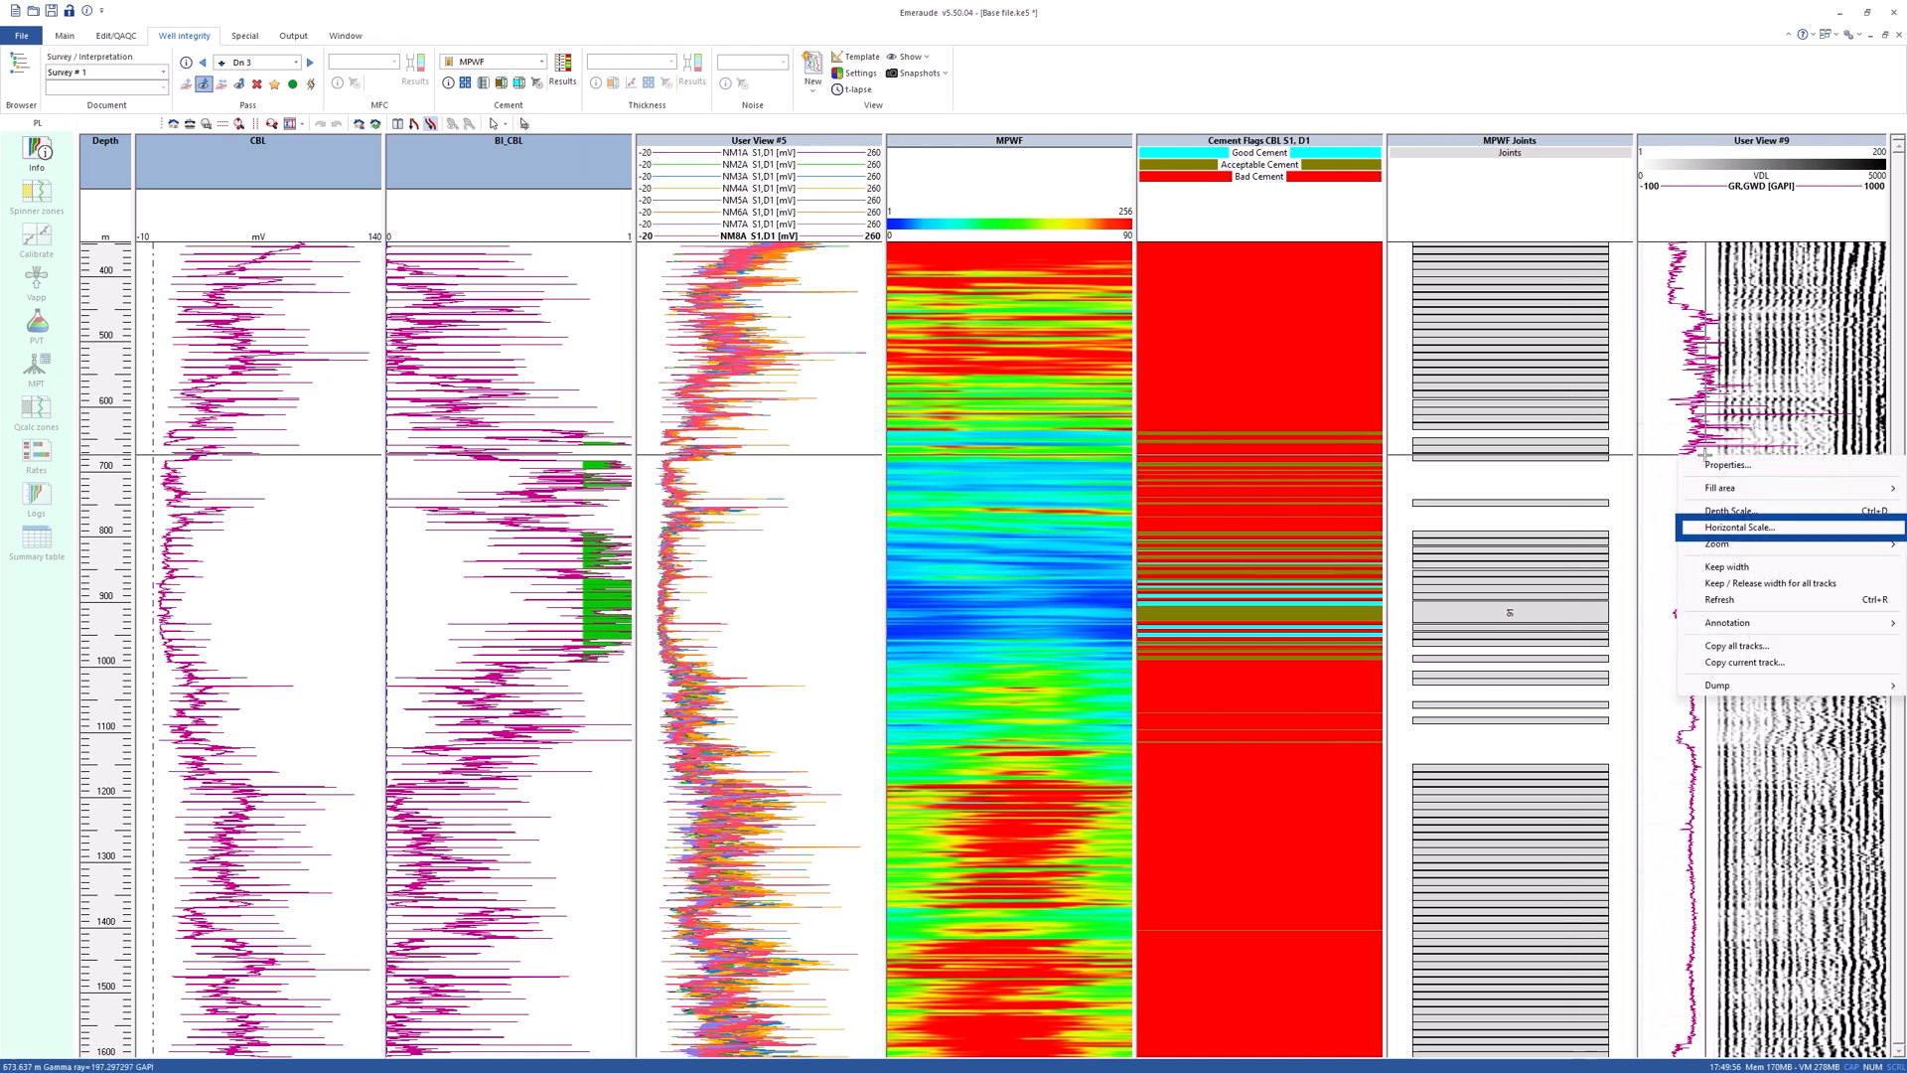
click(1778, 533)
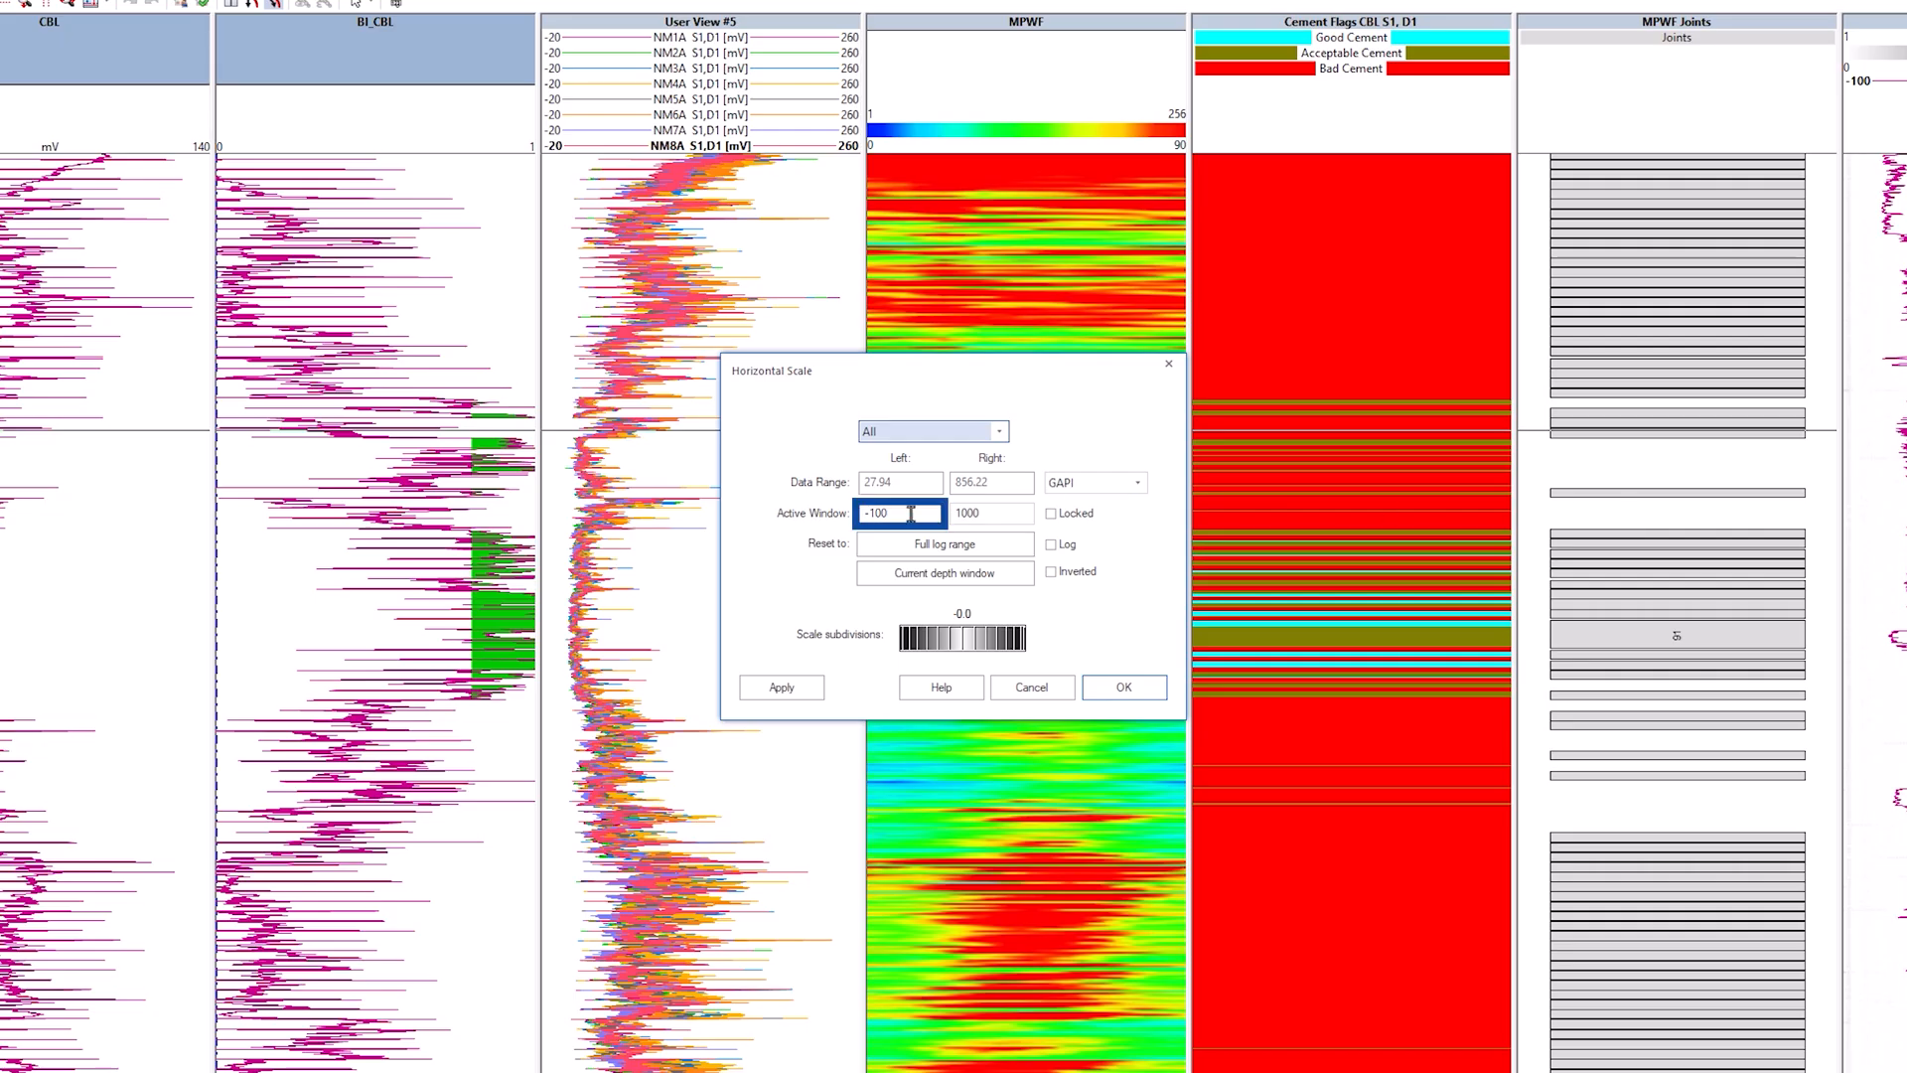
click(913, 519)
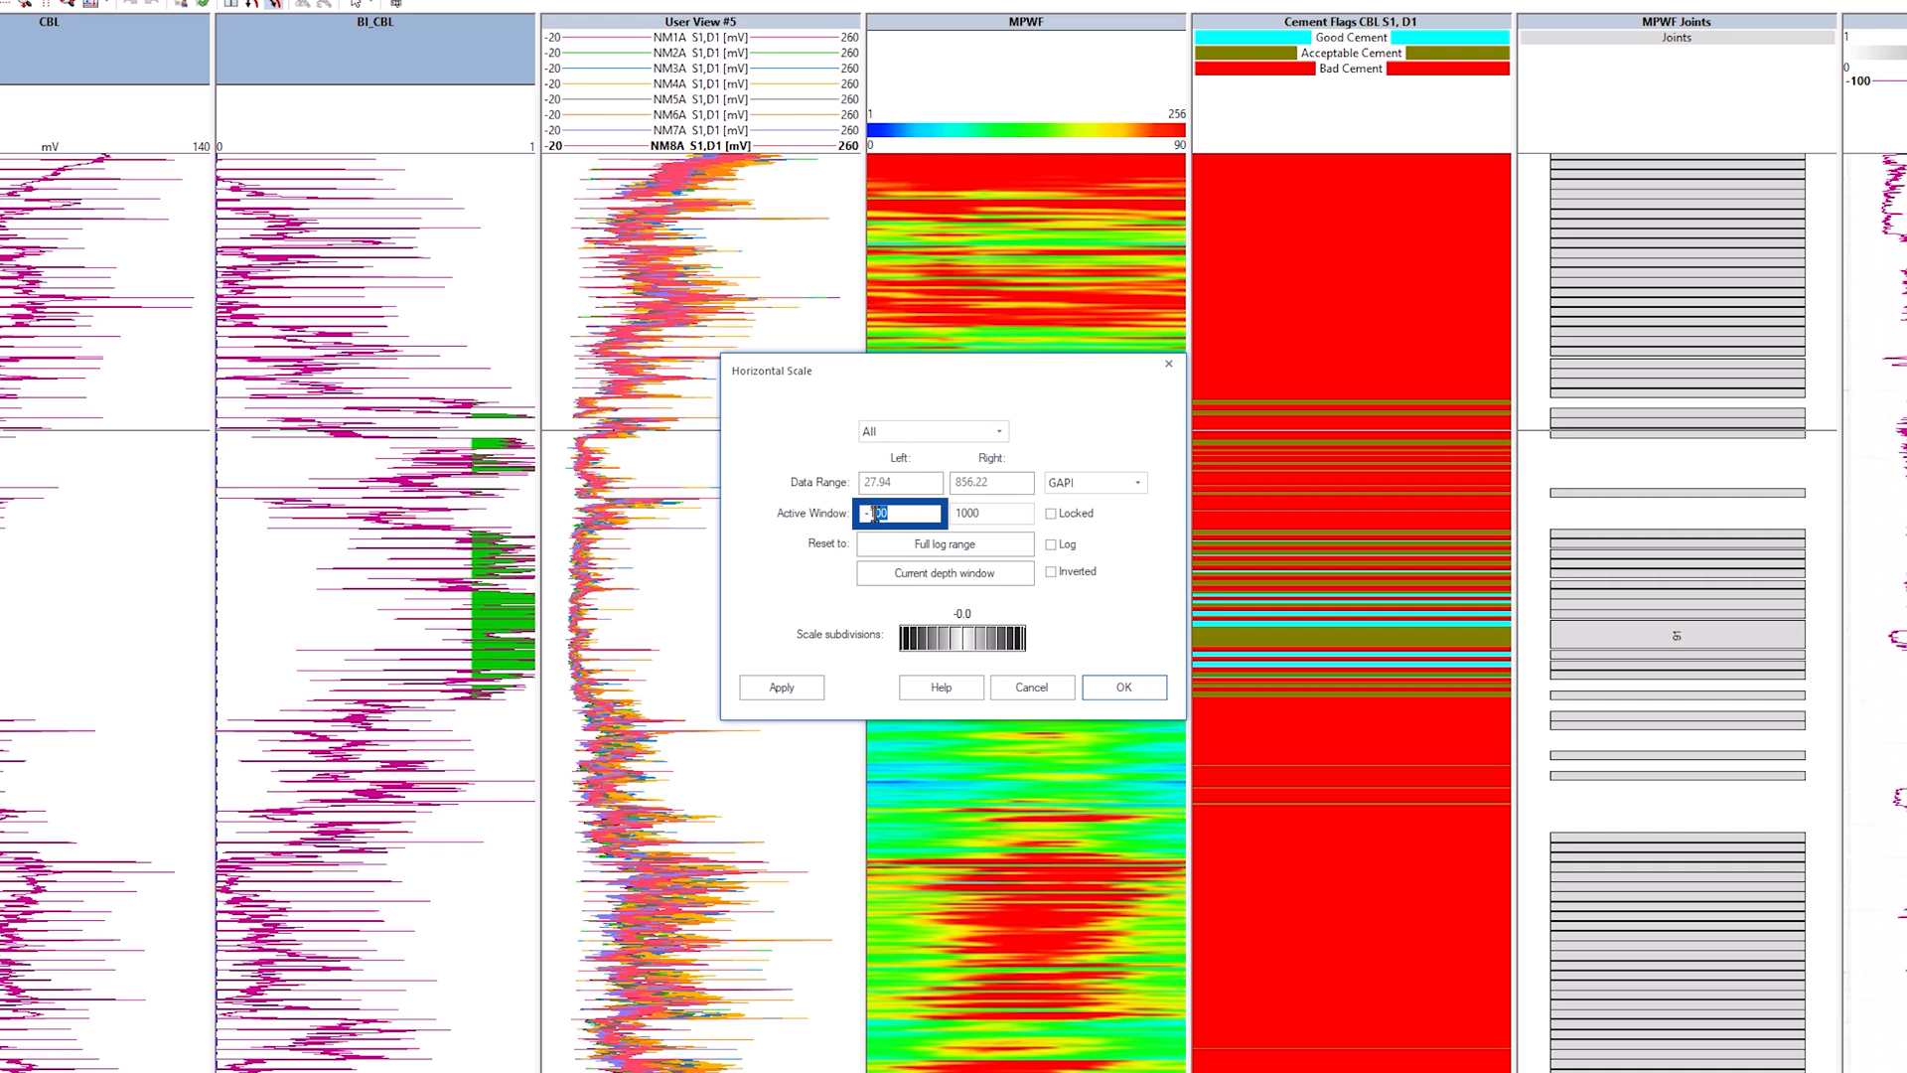
text(-150)
click(959, 513)
text(250)
click(782, 686)
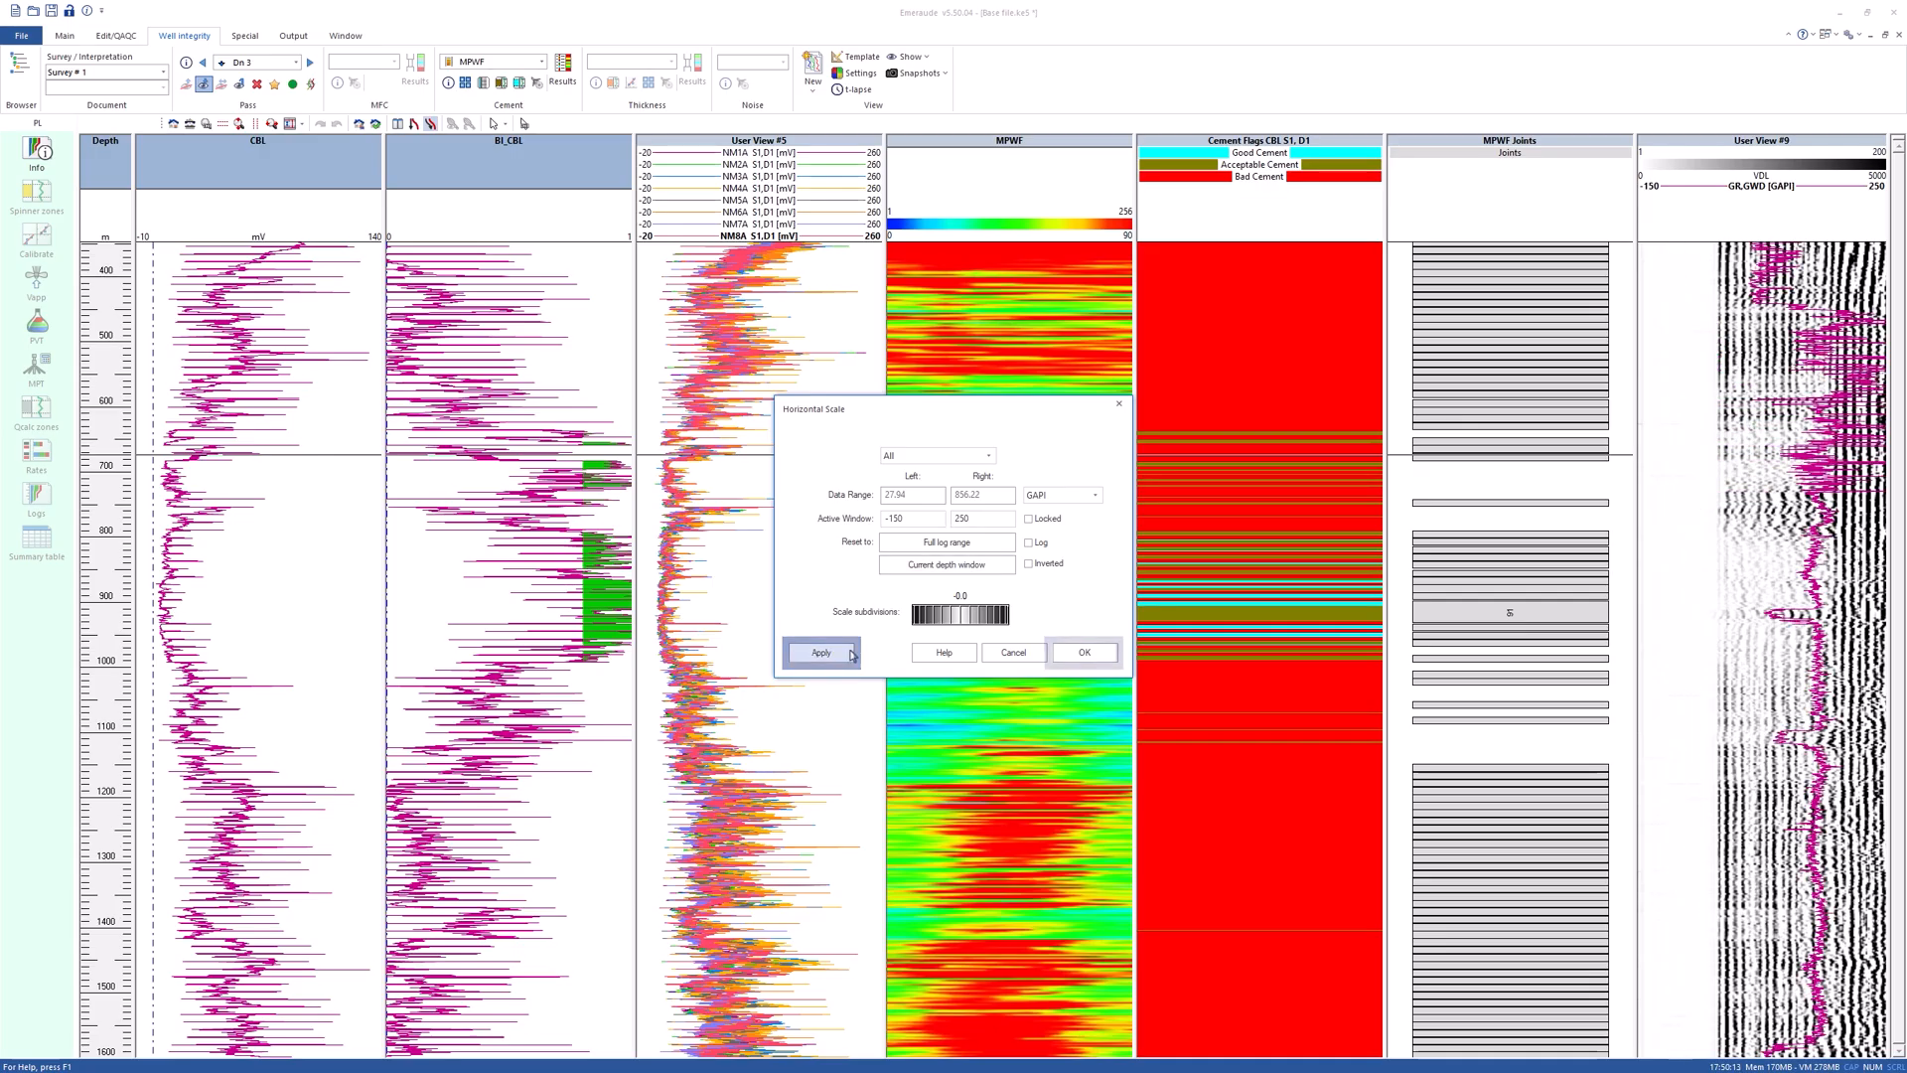
click(1123, 686)
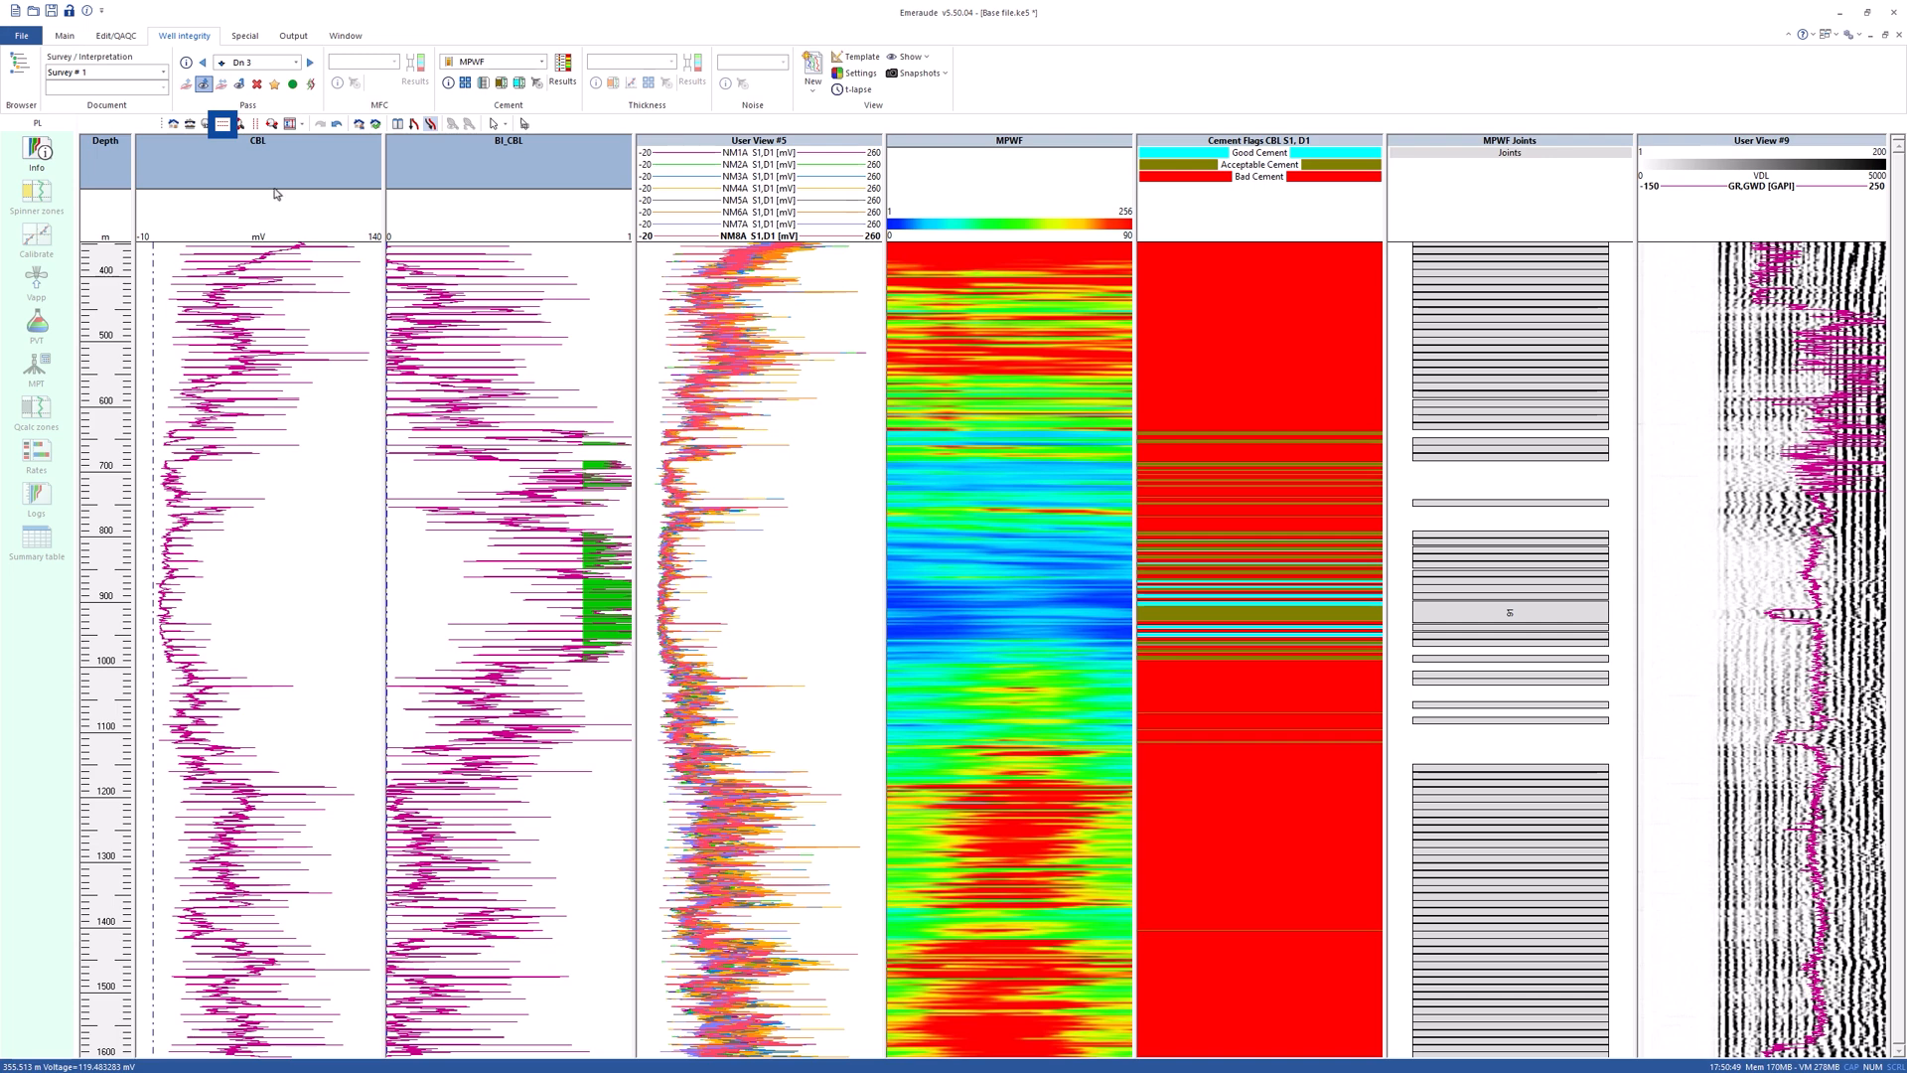
- Review the VDL and gamma ray along the well at an enlarged depth scale, and define a formation zone from about 710 m to 1120 m
click(223, 125)
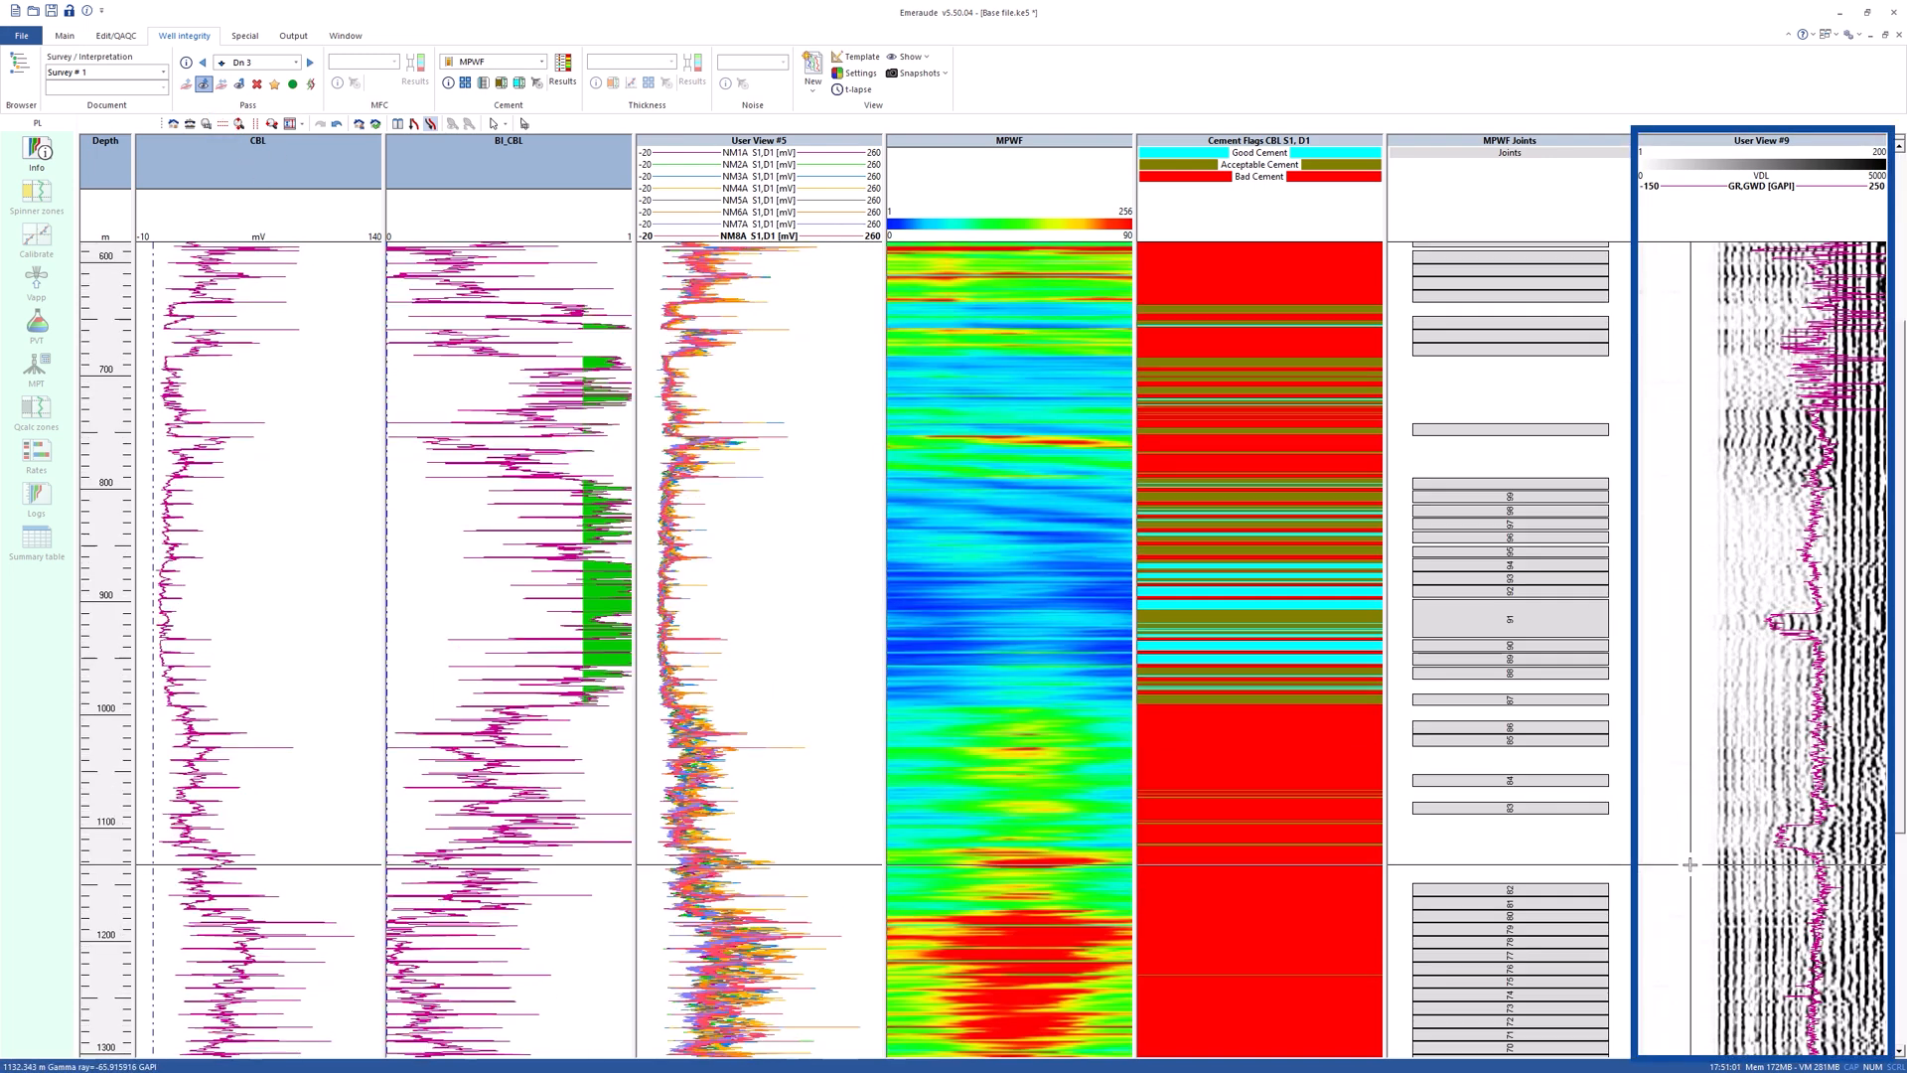
scroll(1699, 860, up, 5)
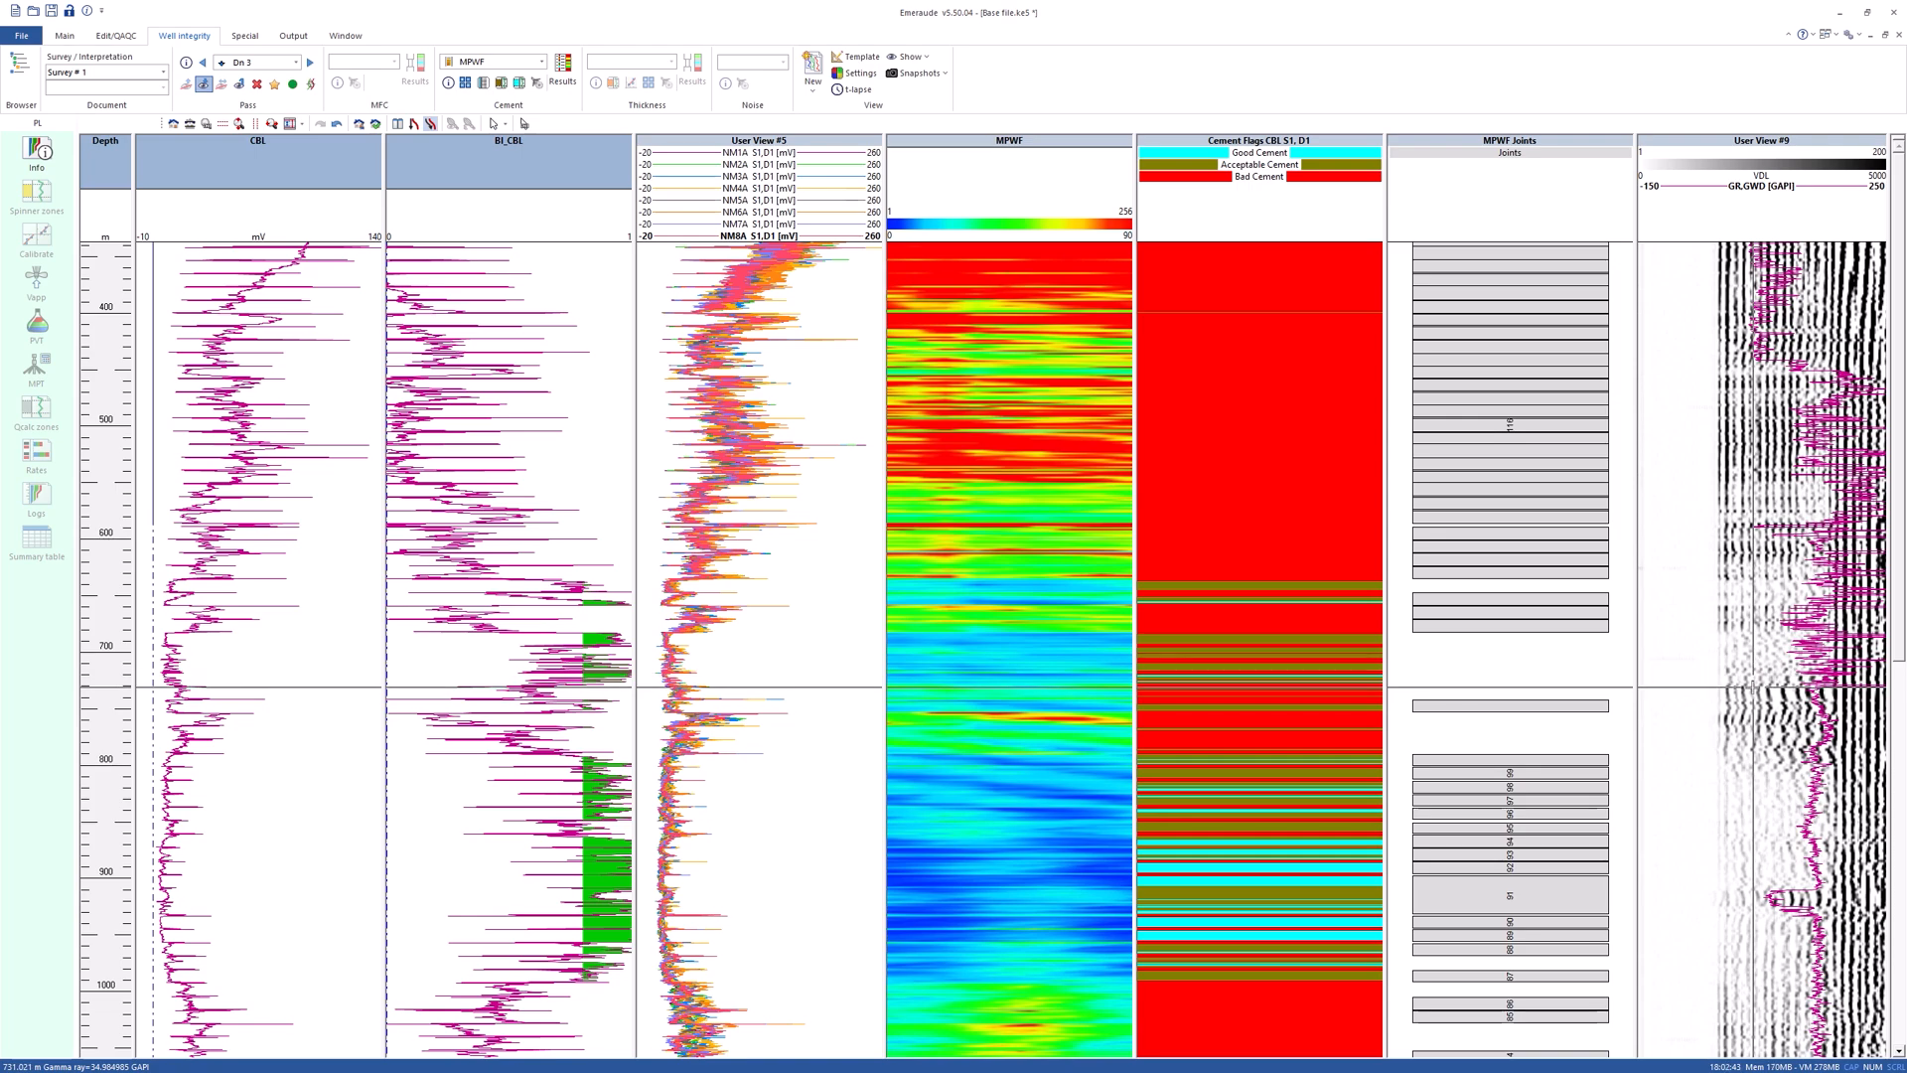
scroll(1778, 900, down, 3)
scroll(1788, 900, down, 3)
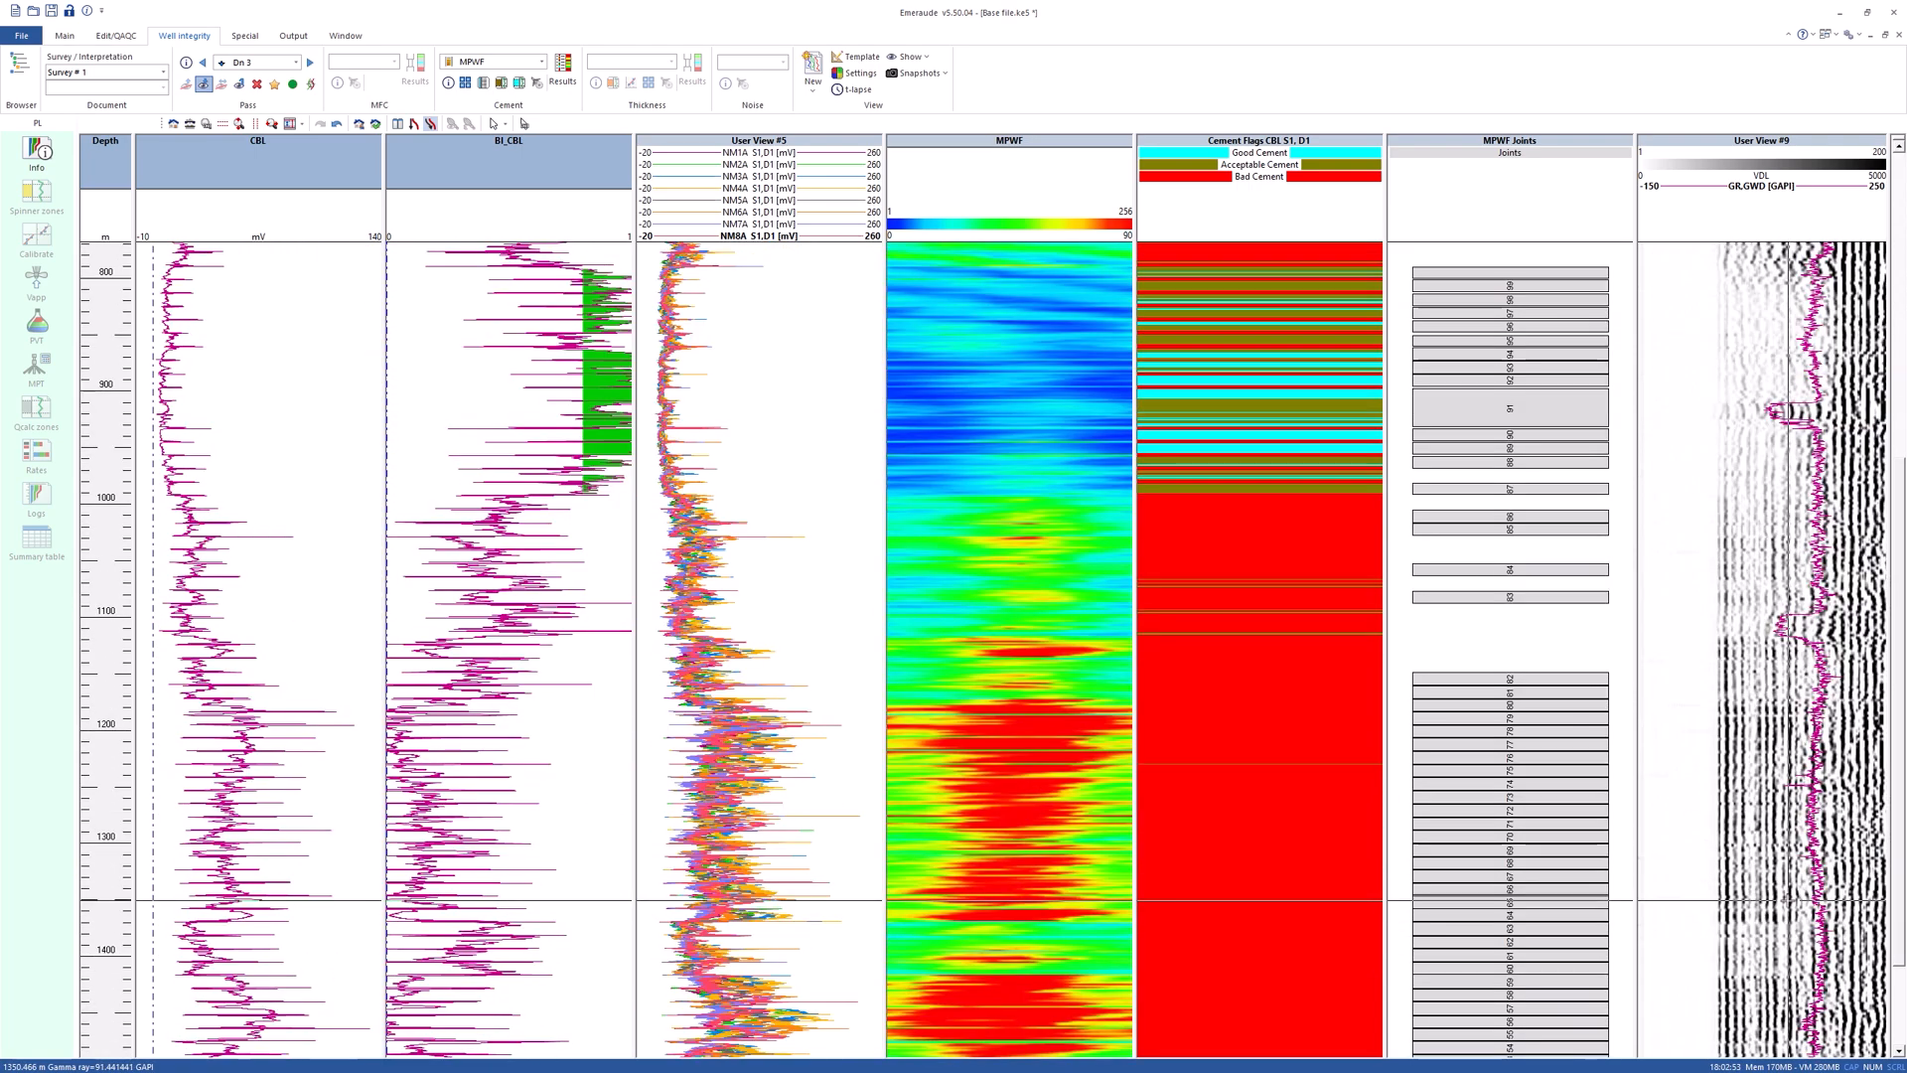
scroll(1788, 900, down, 2)
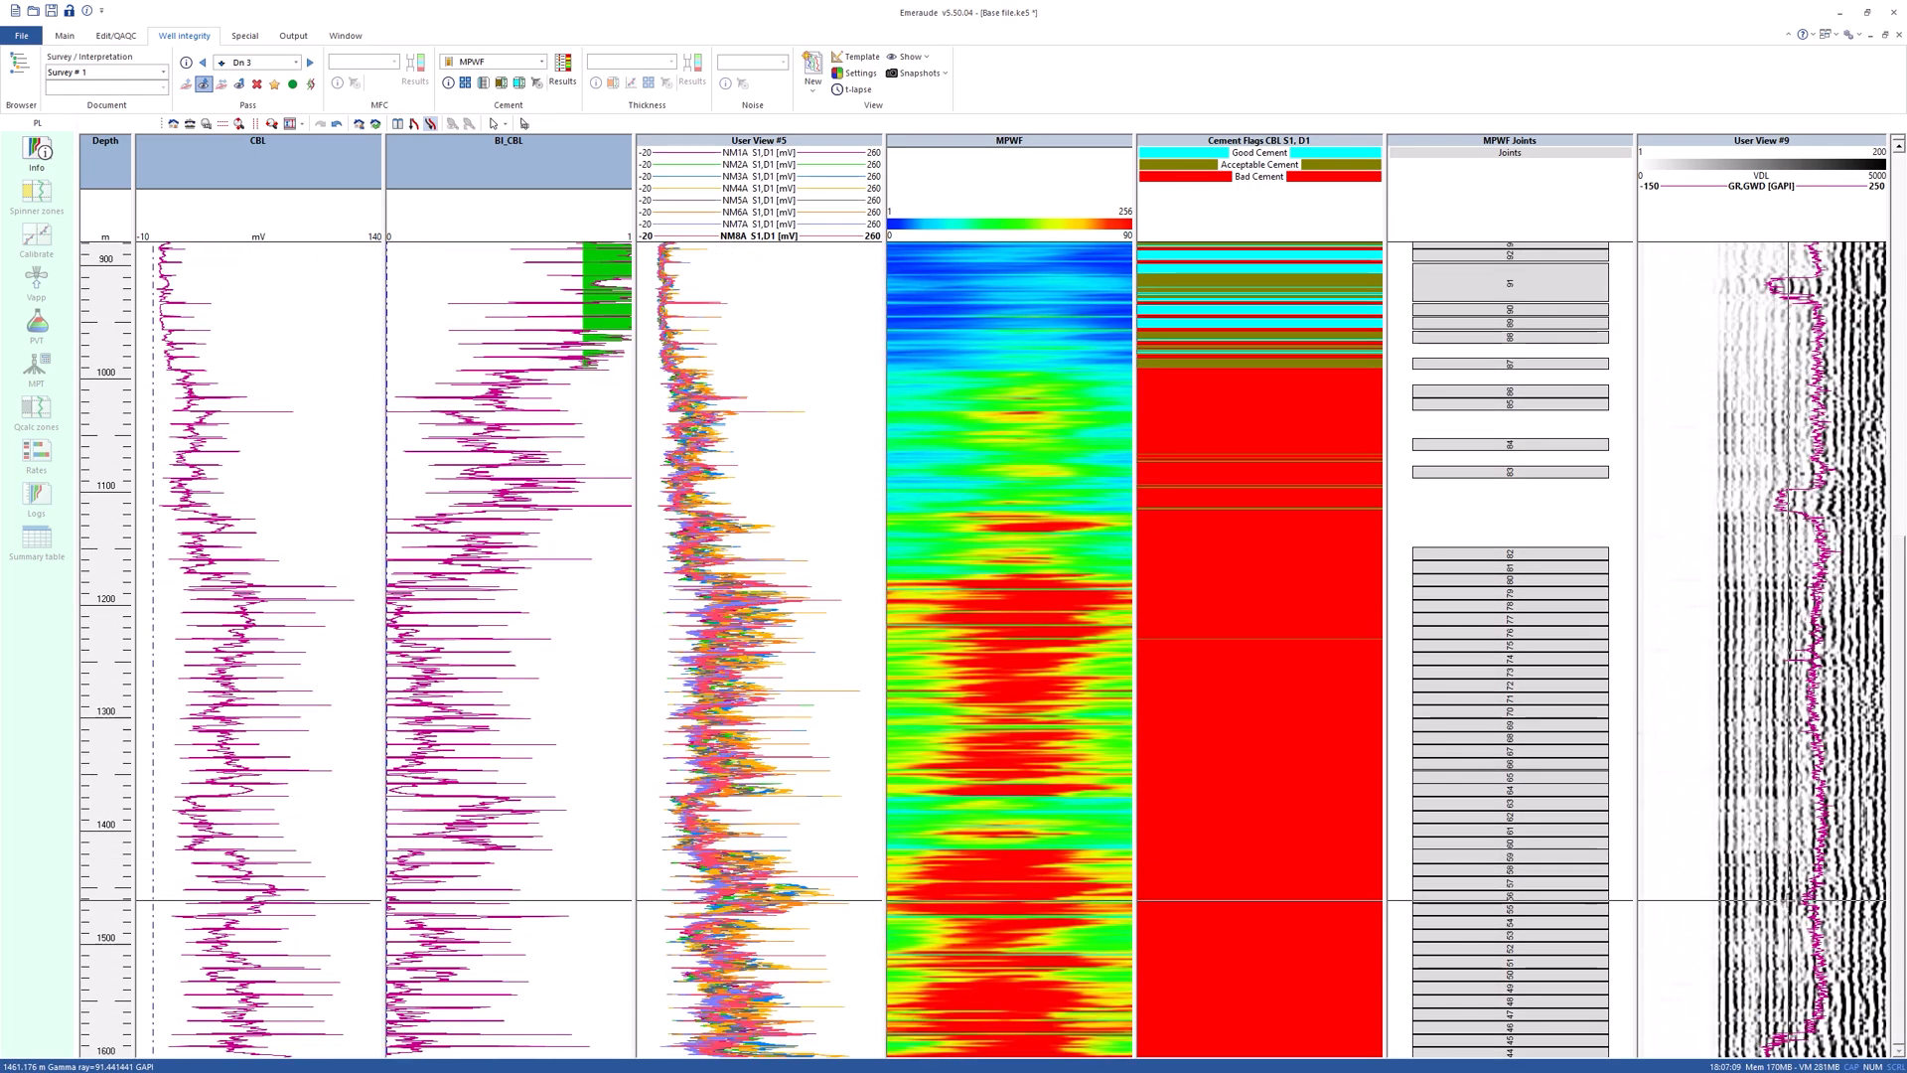
scroll(1696, 750, up, 7)
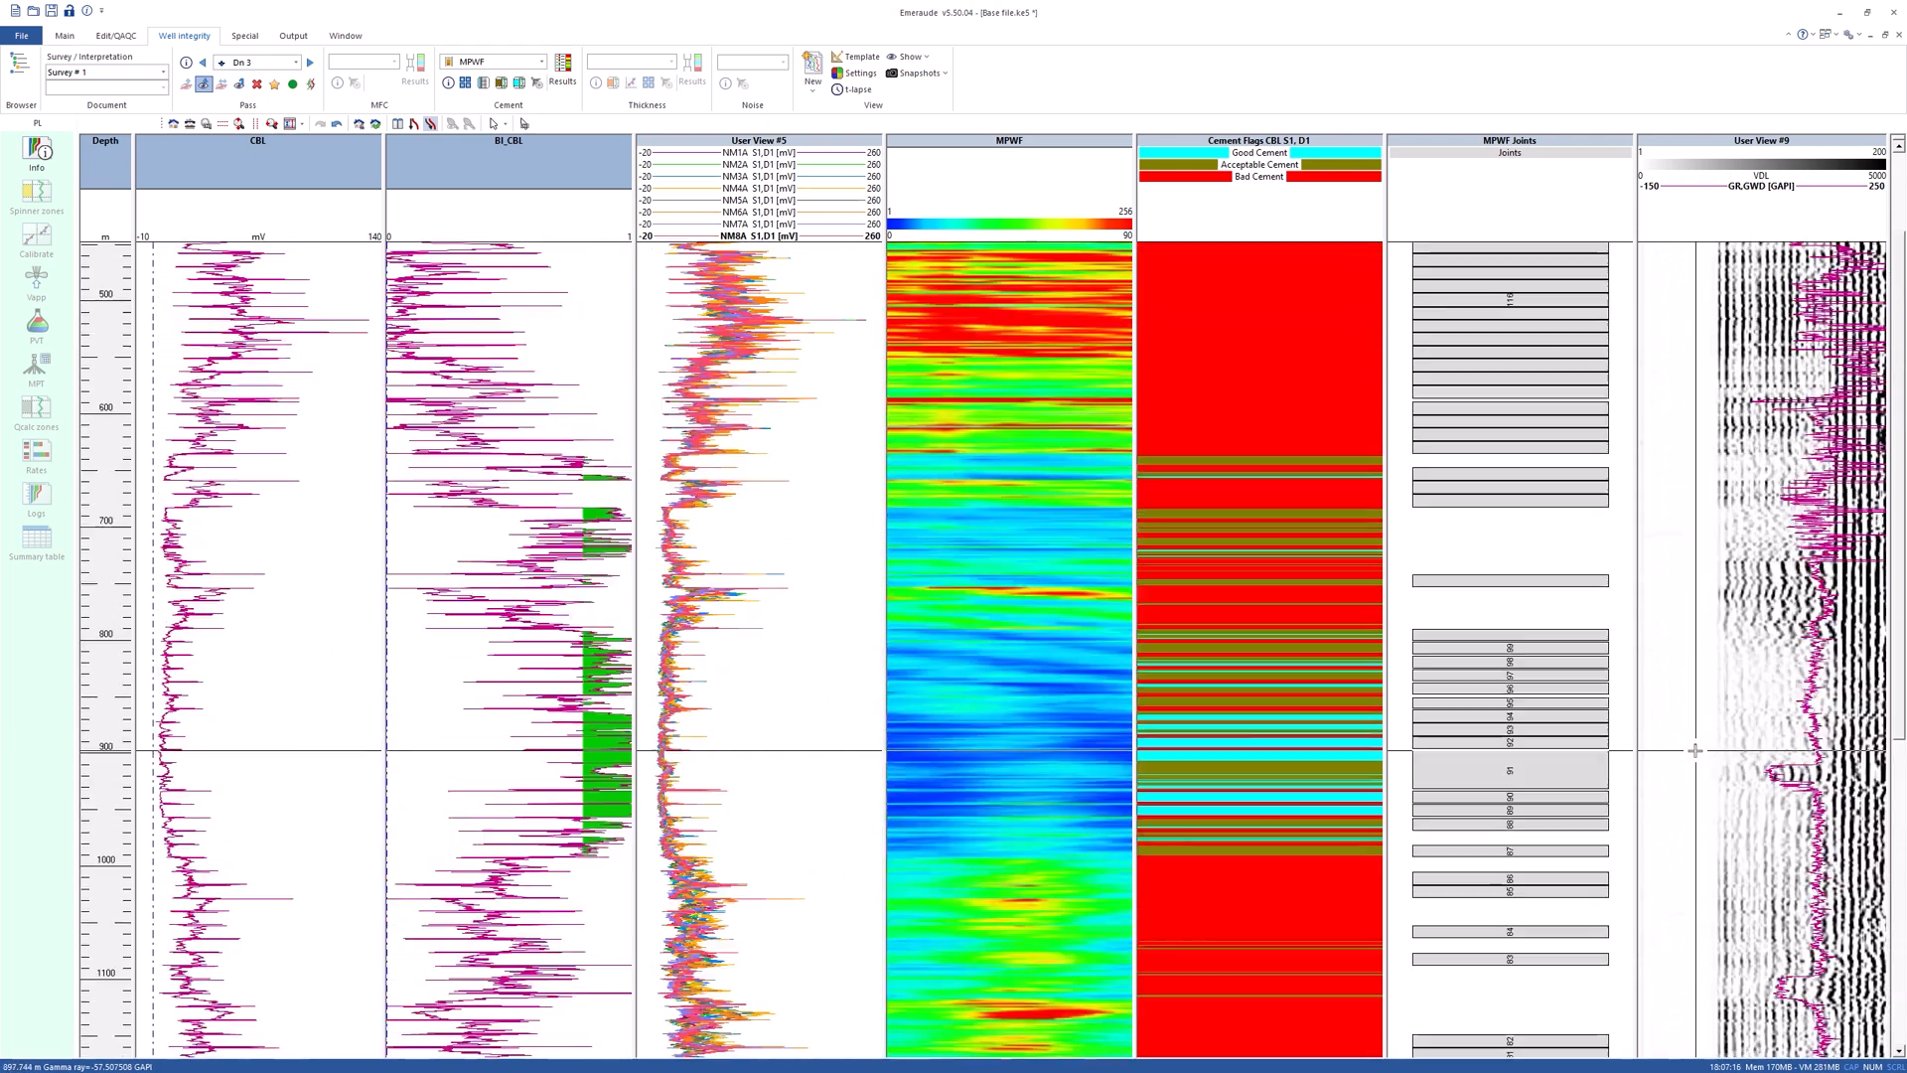
click(500, 82)
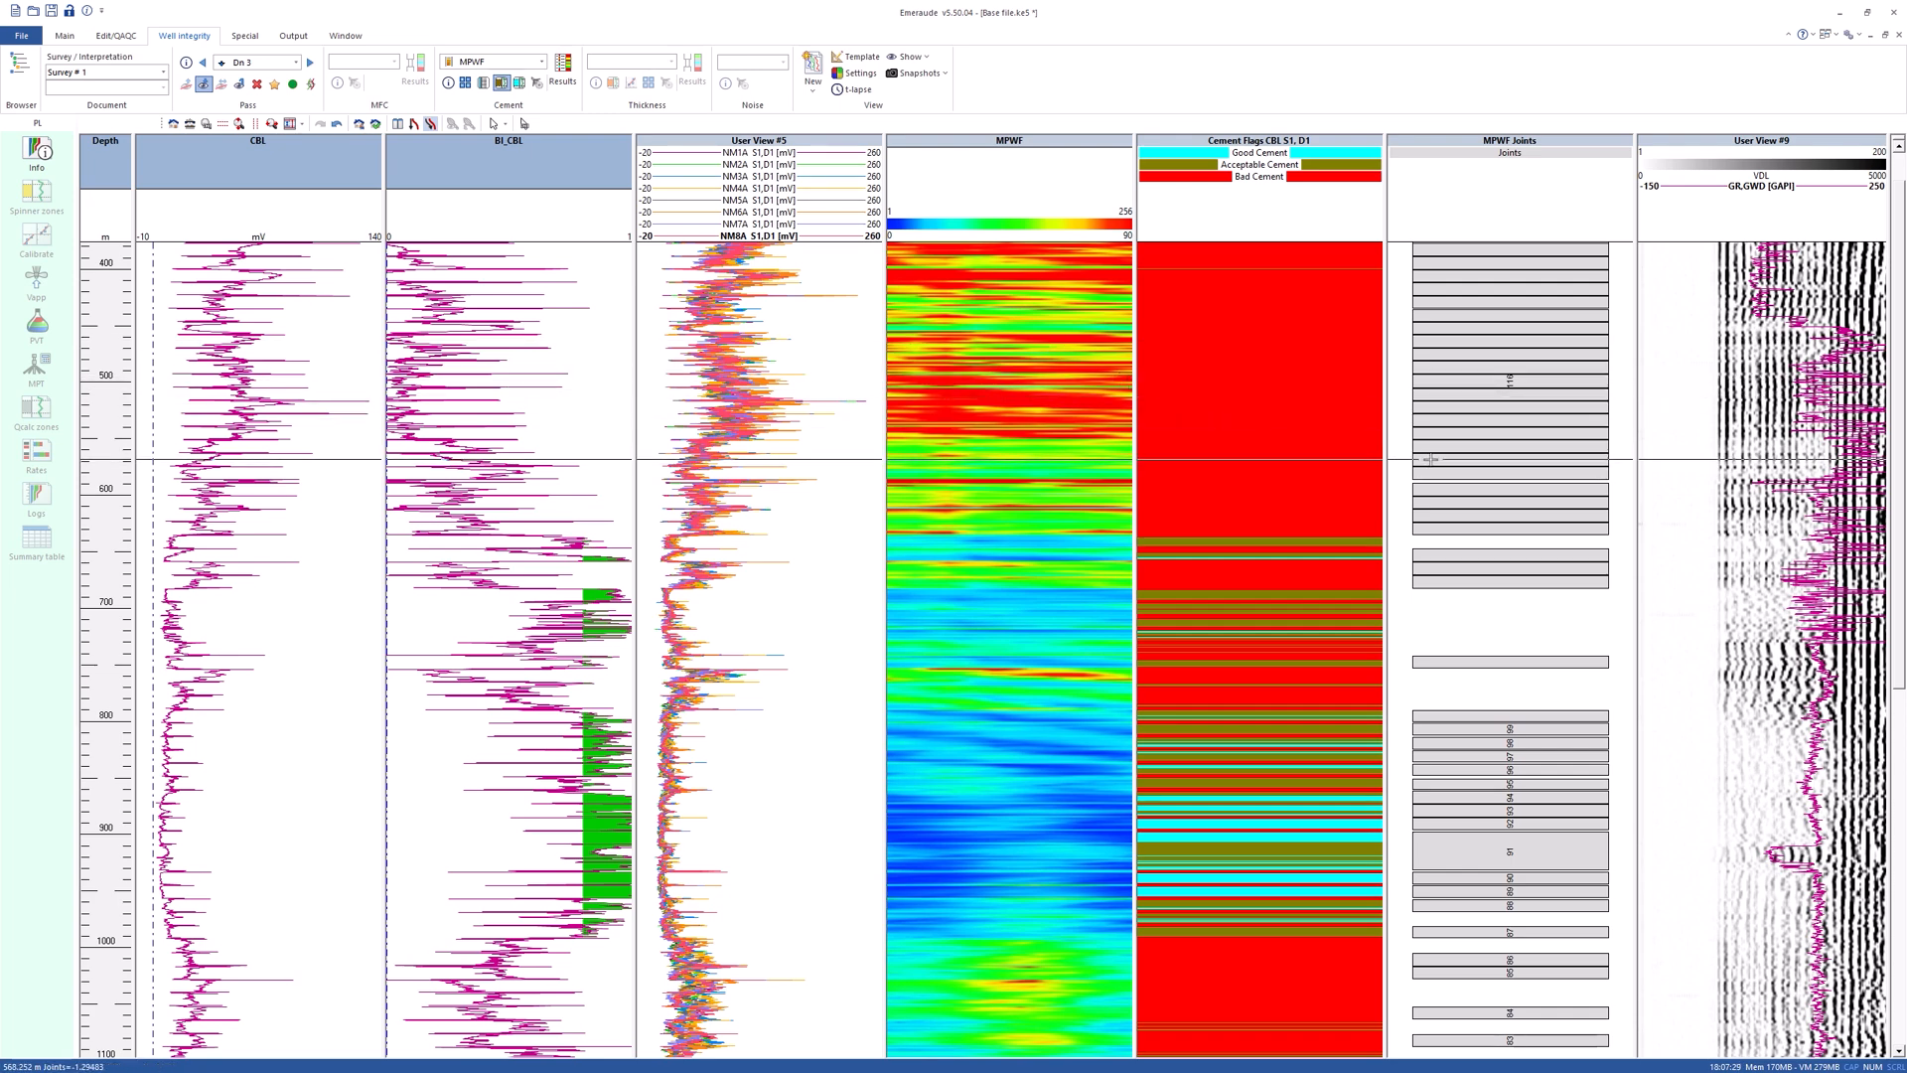
click(1679, 460)
scroll(1679, 460, up, 1)
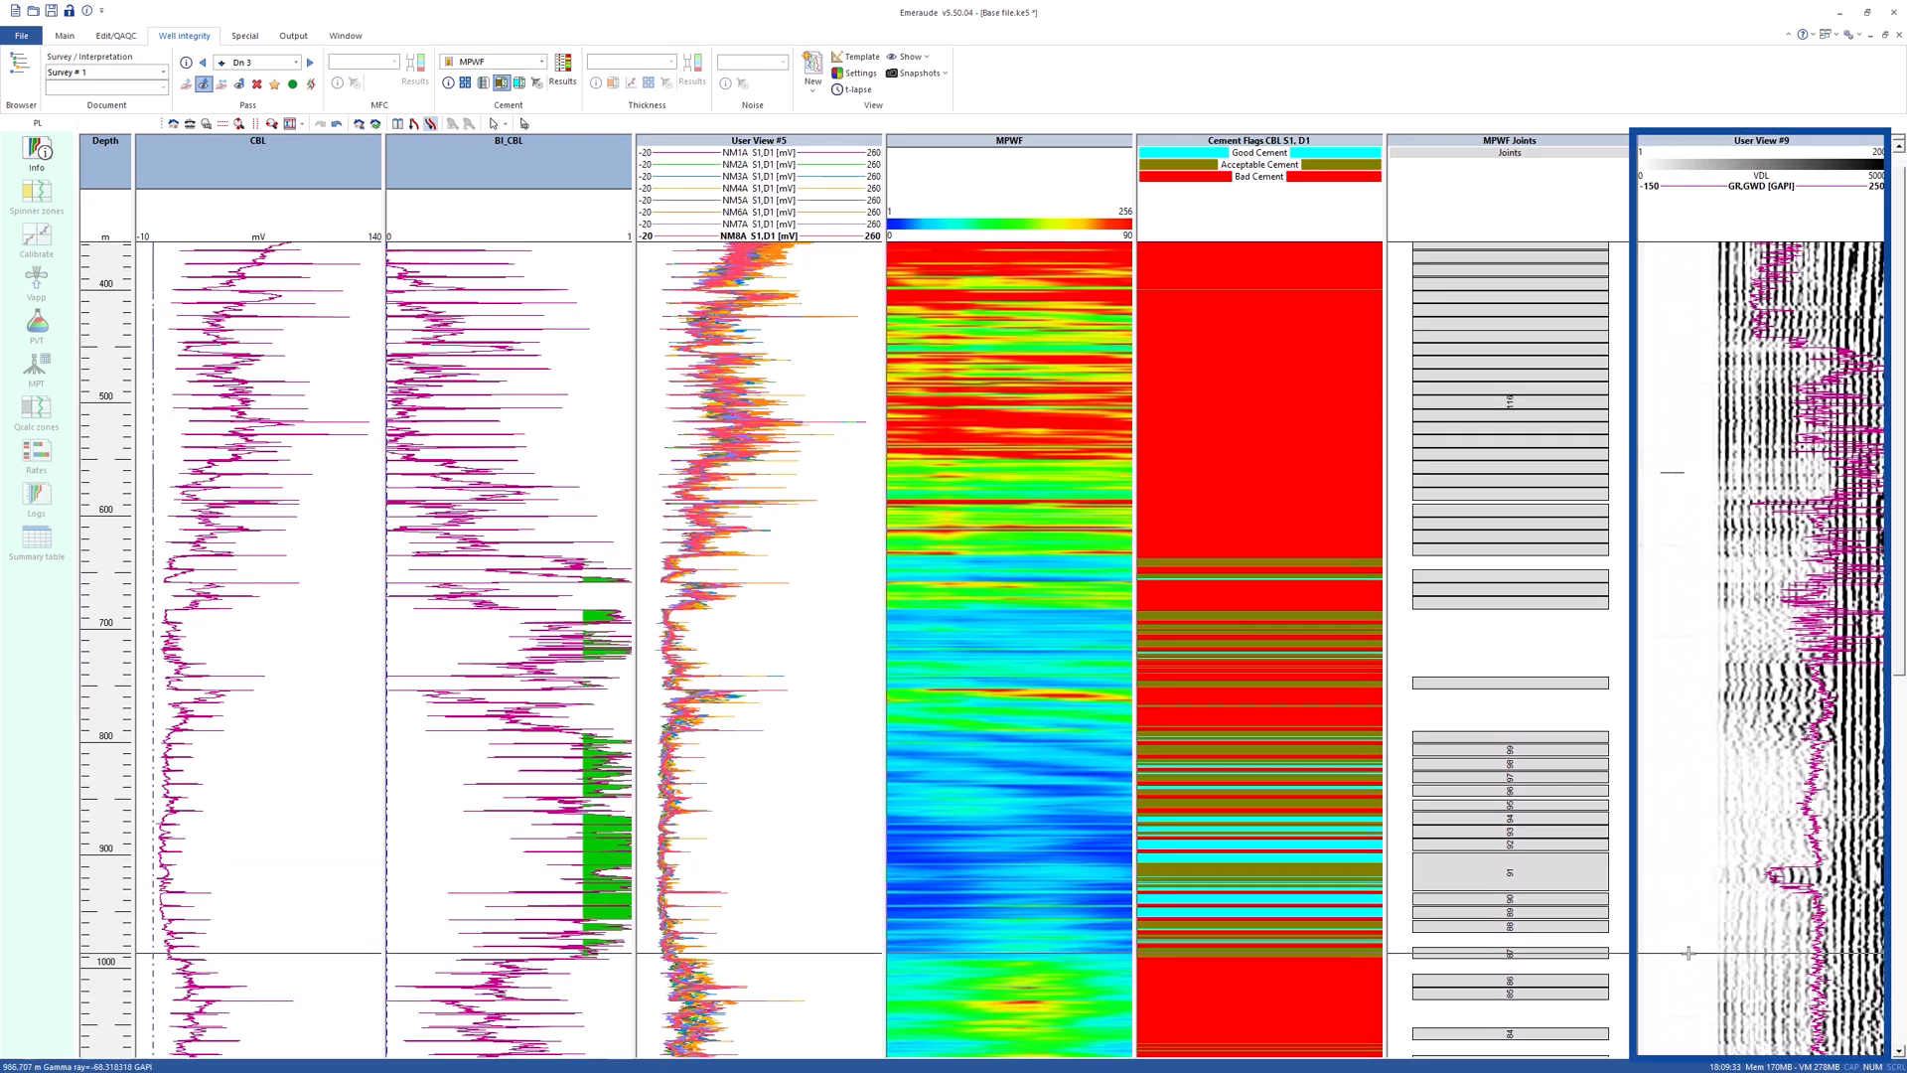
scroll(1685, 932, down, 2)
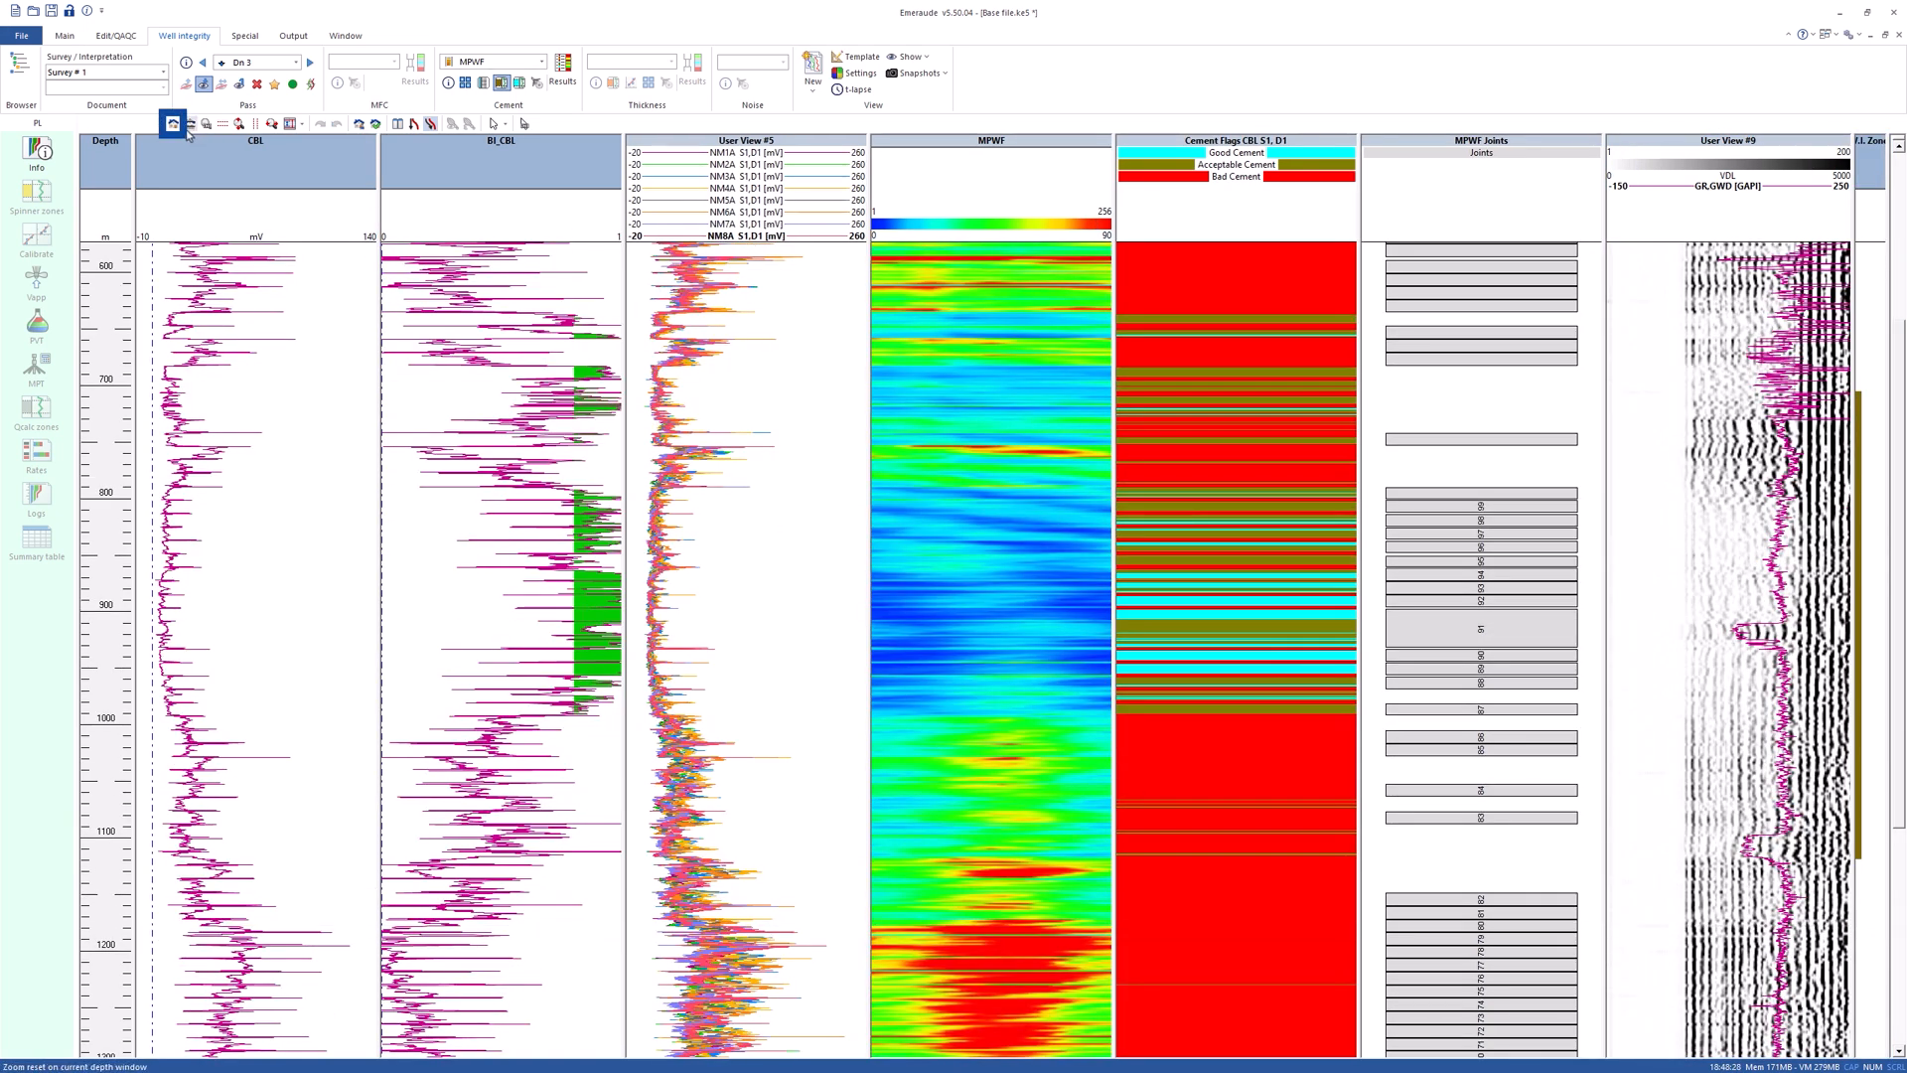
- Show the full depth range again and extend the base of the formation zone to about 1585 m
click(173, 123)
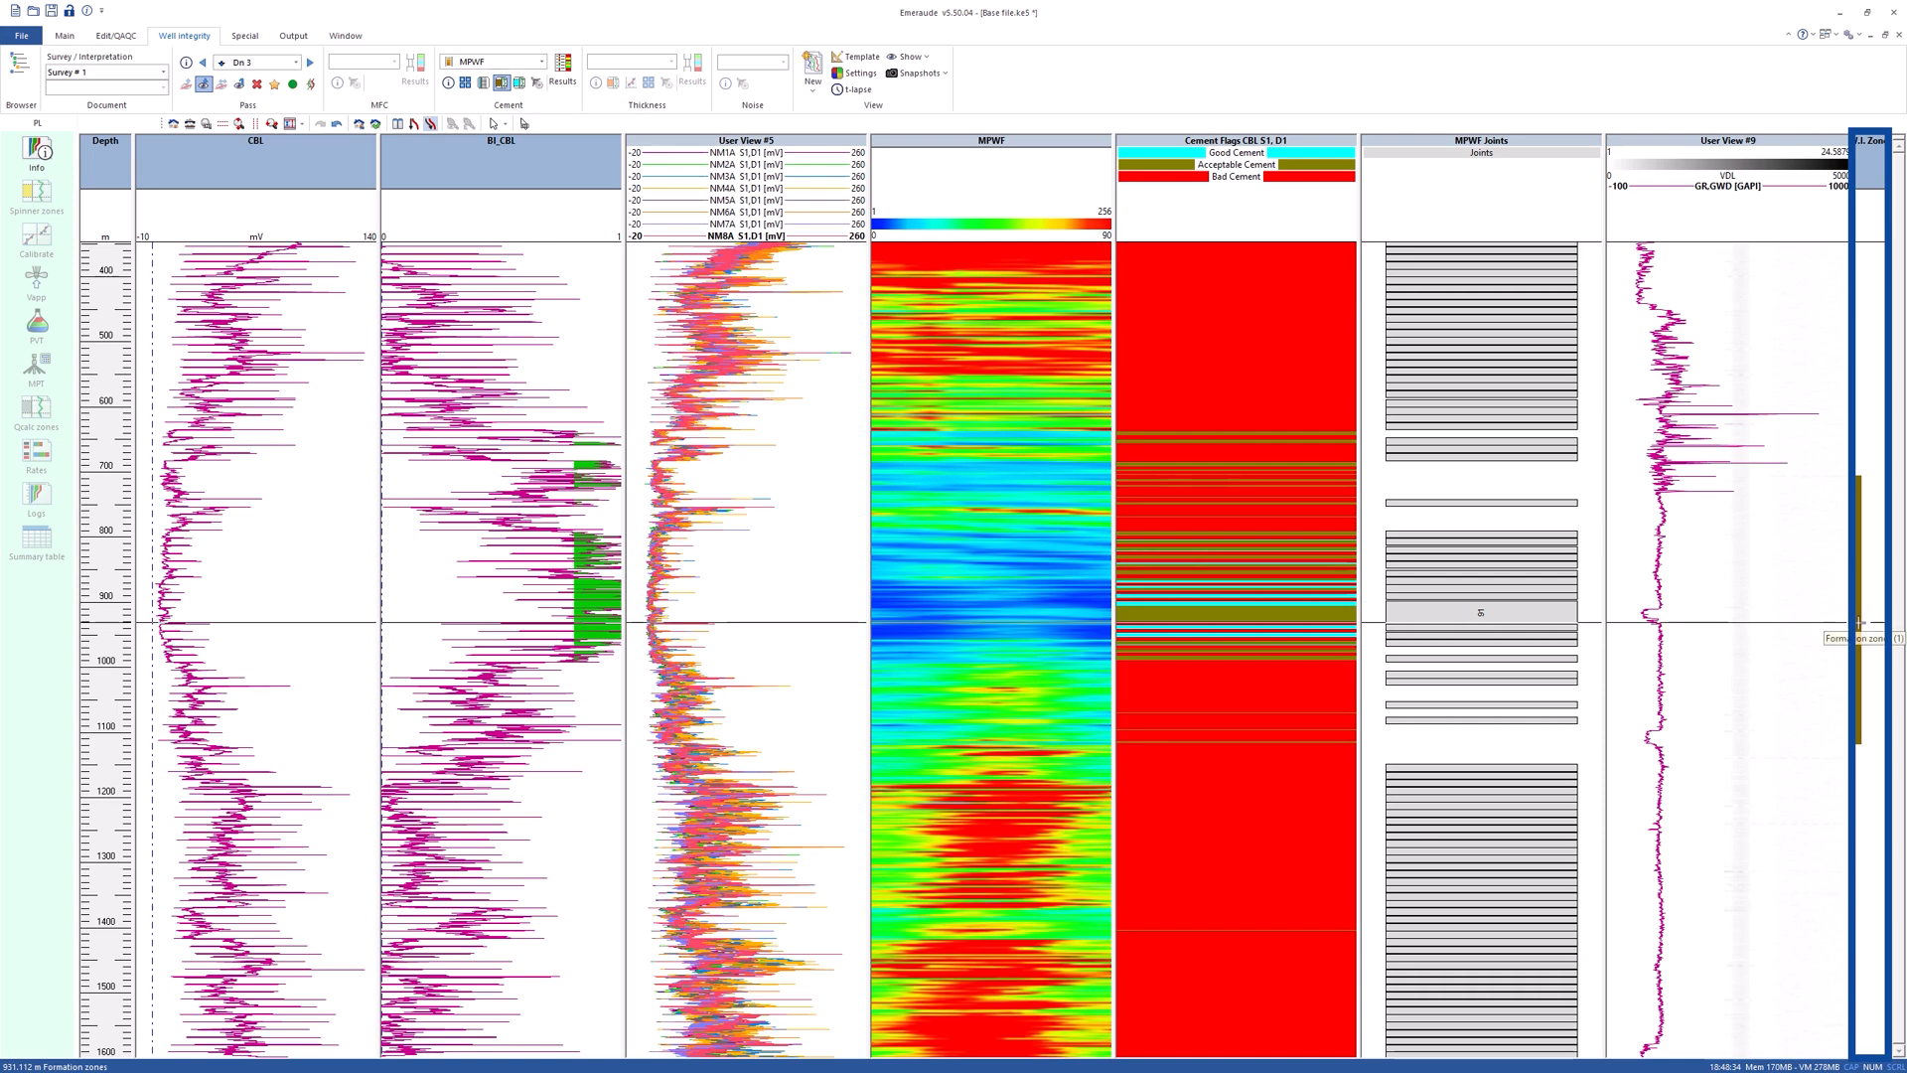
click(1859, 623)
drag(1845, 1043, 1844, 1043)
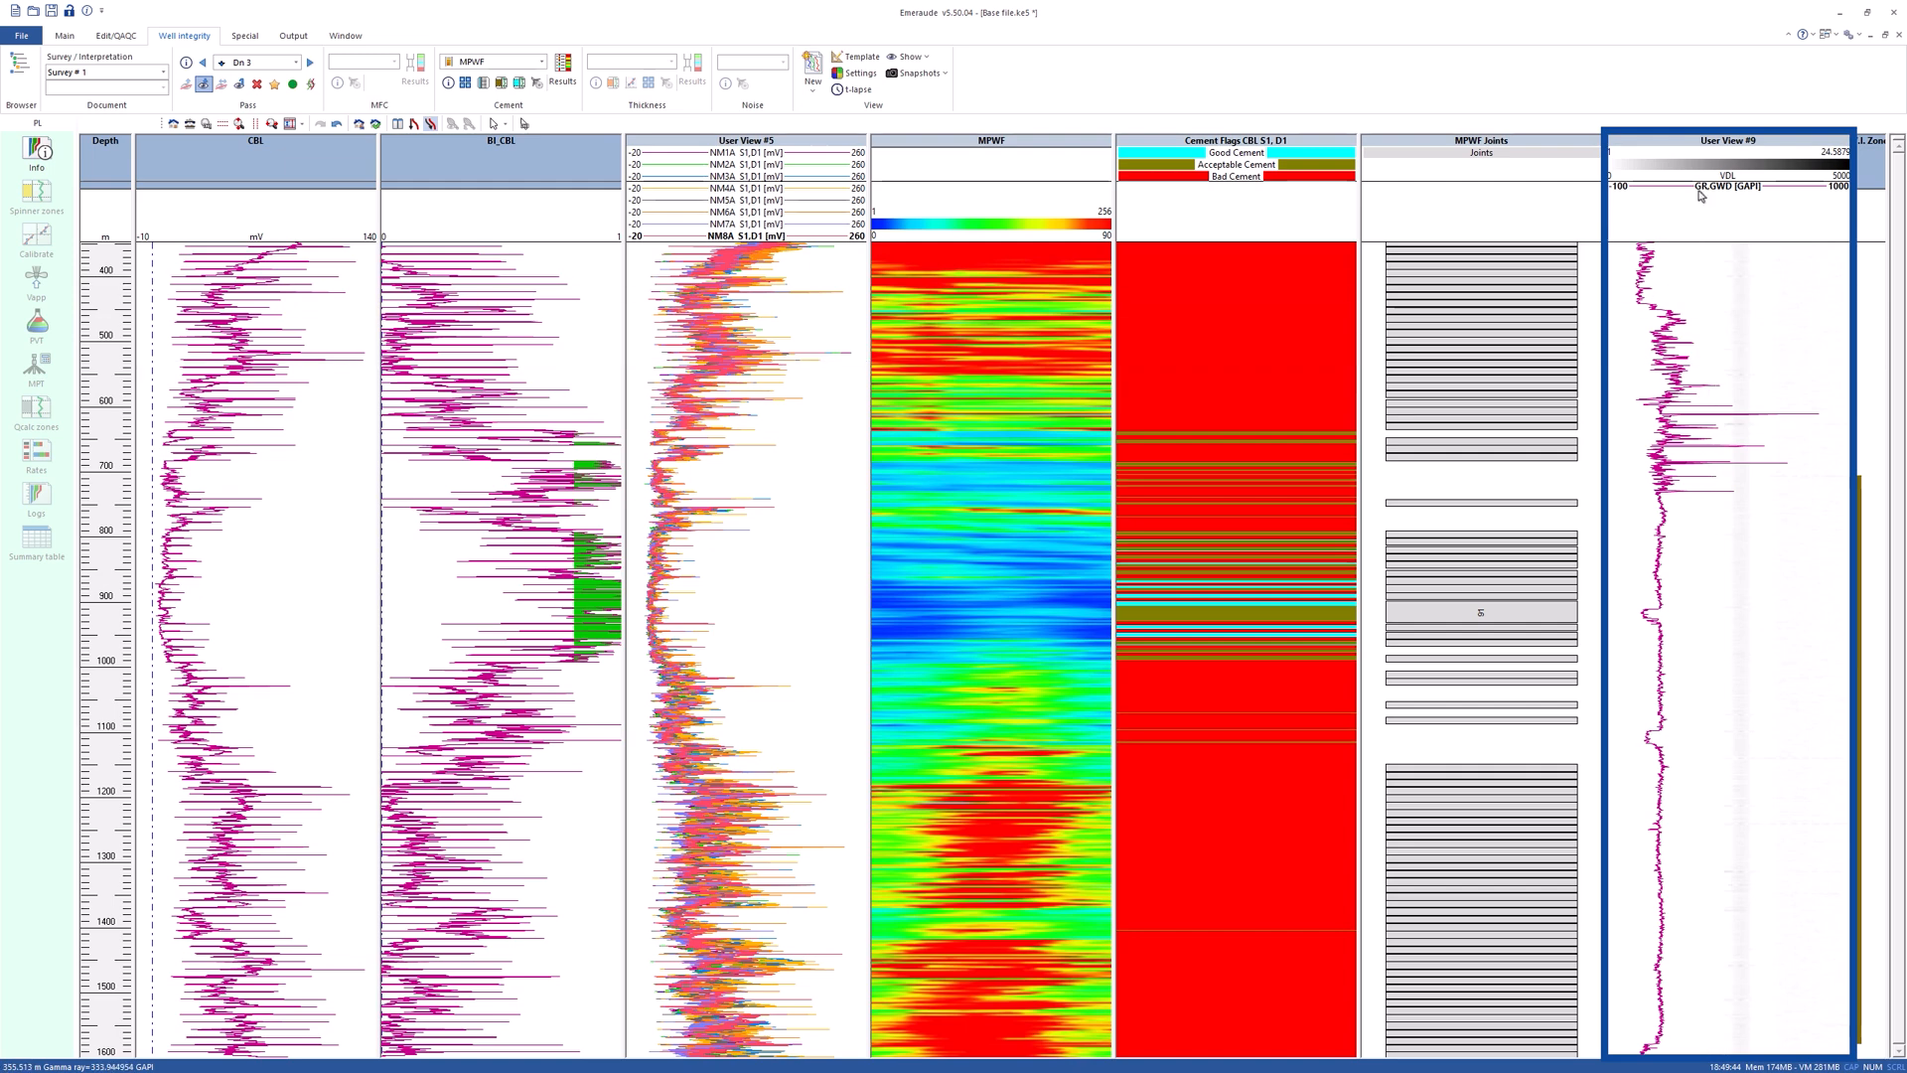
- Delete User View #9 and tile the remaining plots across the window
key(Delete)
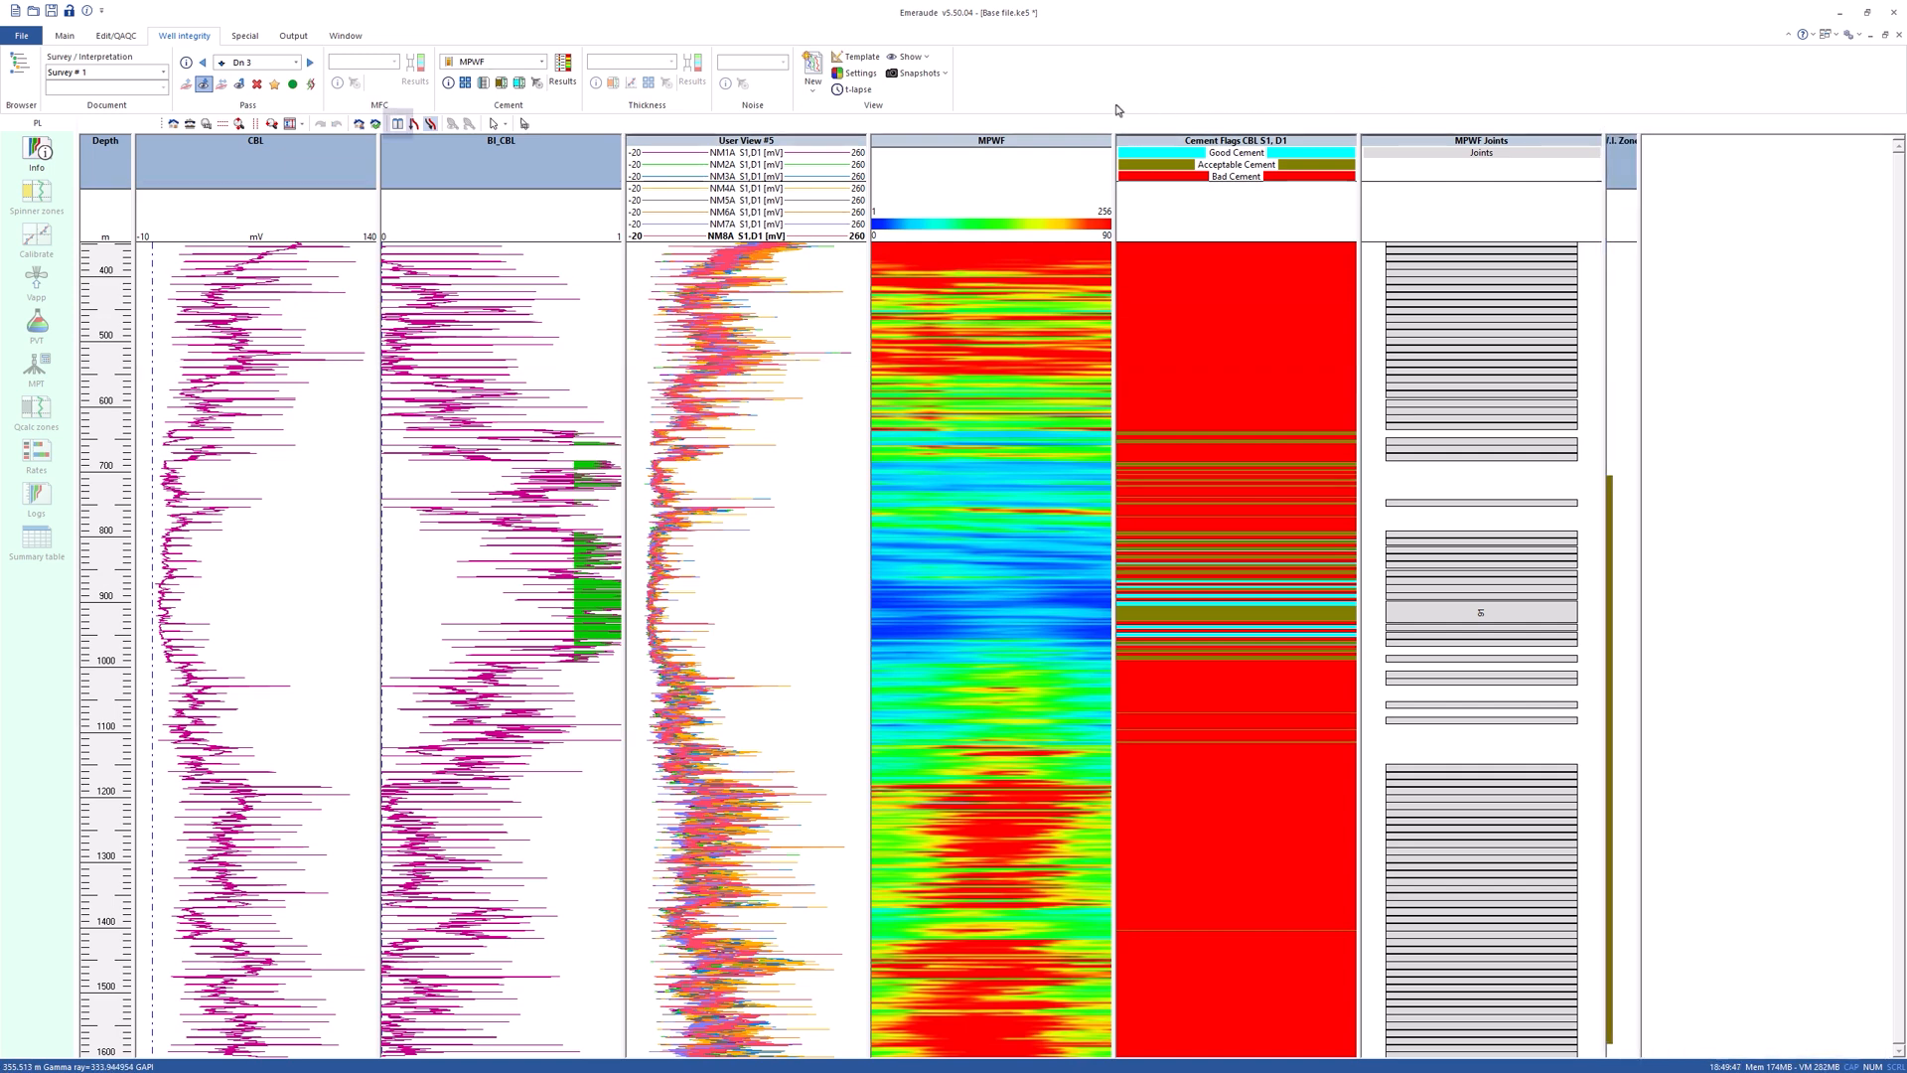
click(398, 123)
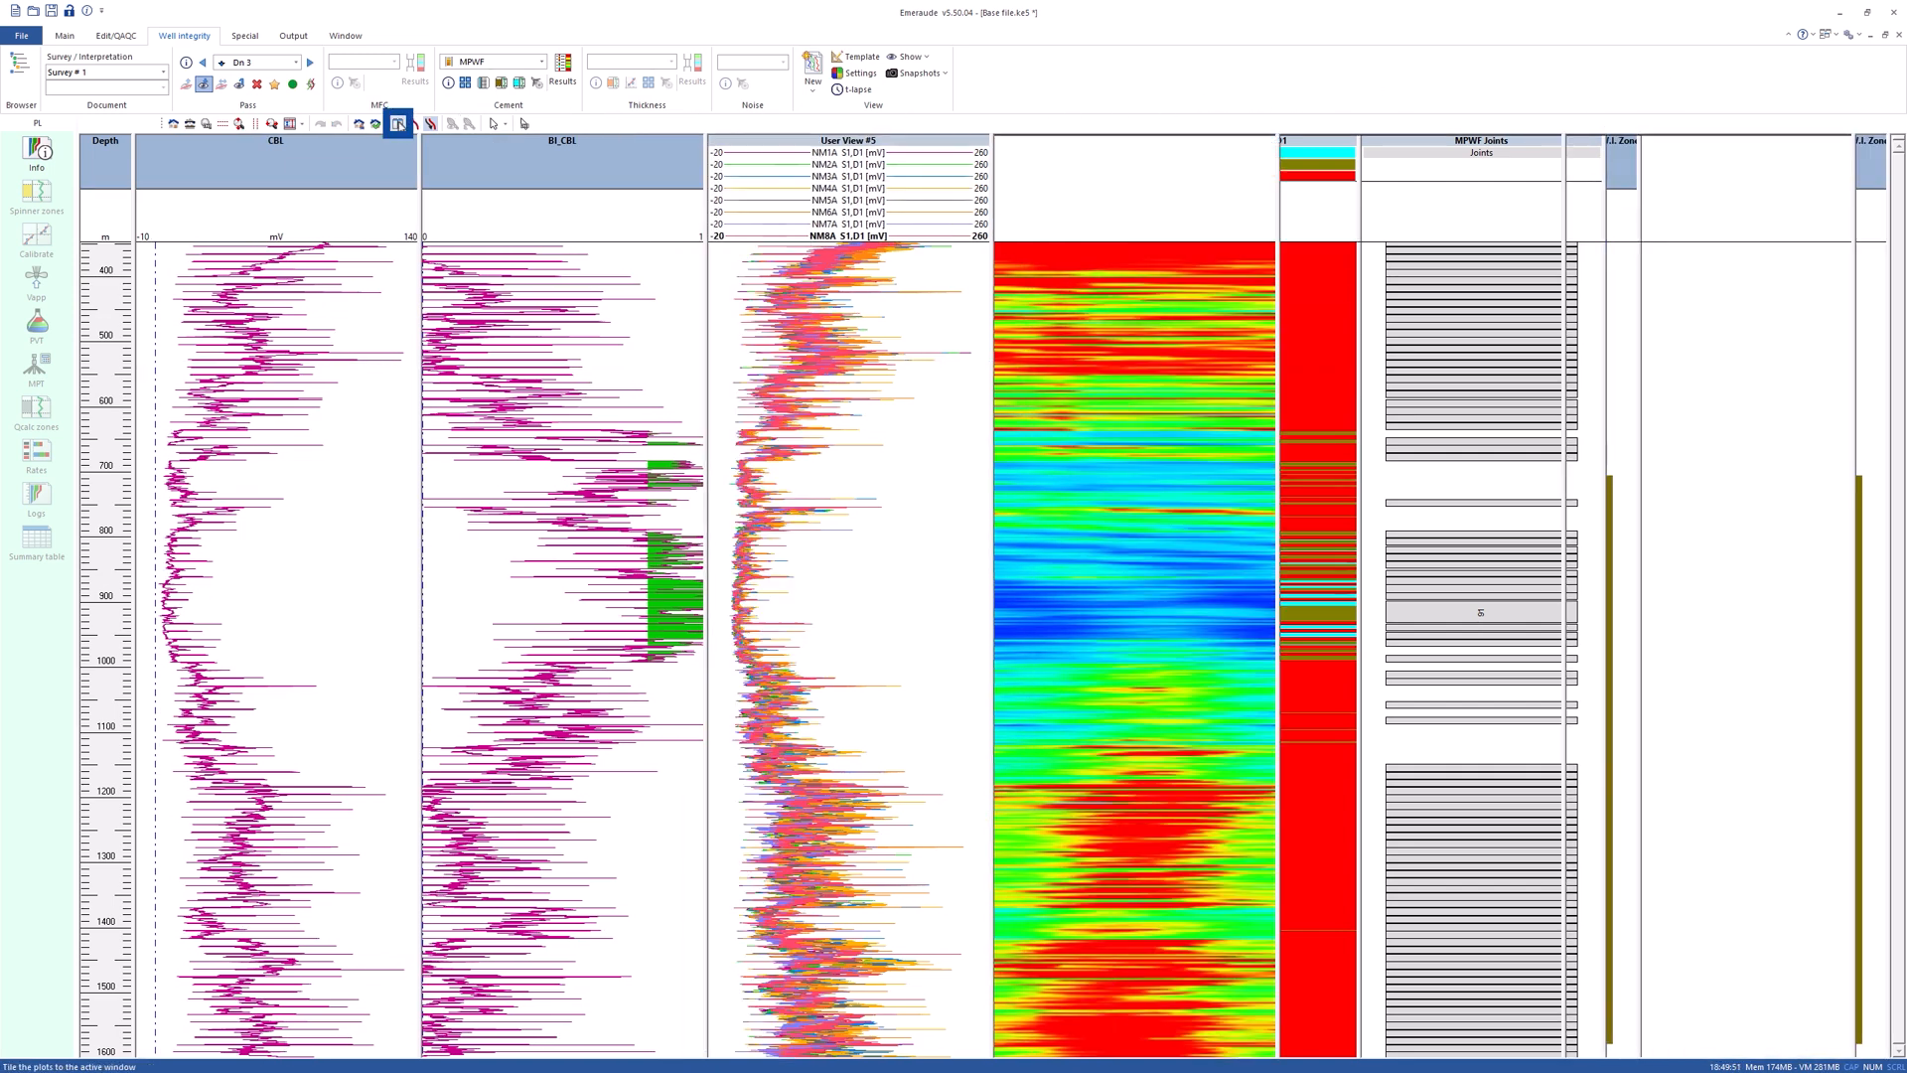
- Define a channeling zone on the MPWF track from about 753 m to 766 m, around the red patches
click(224, 125)
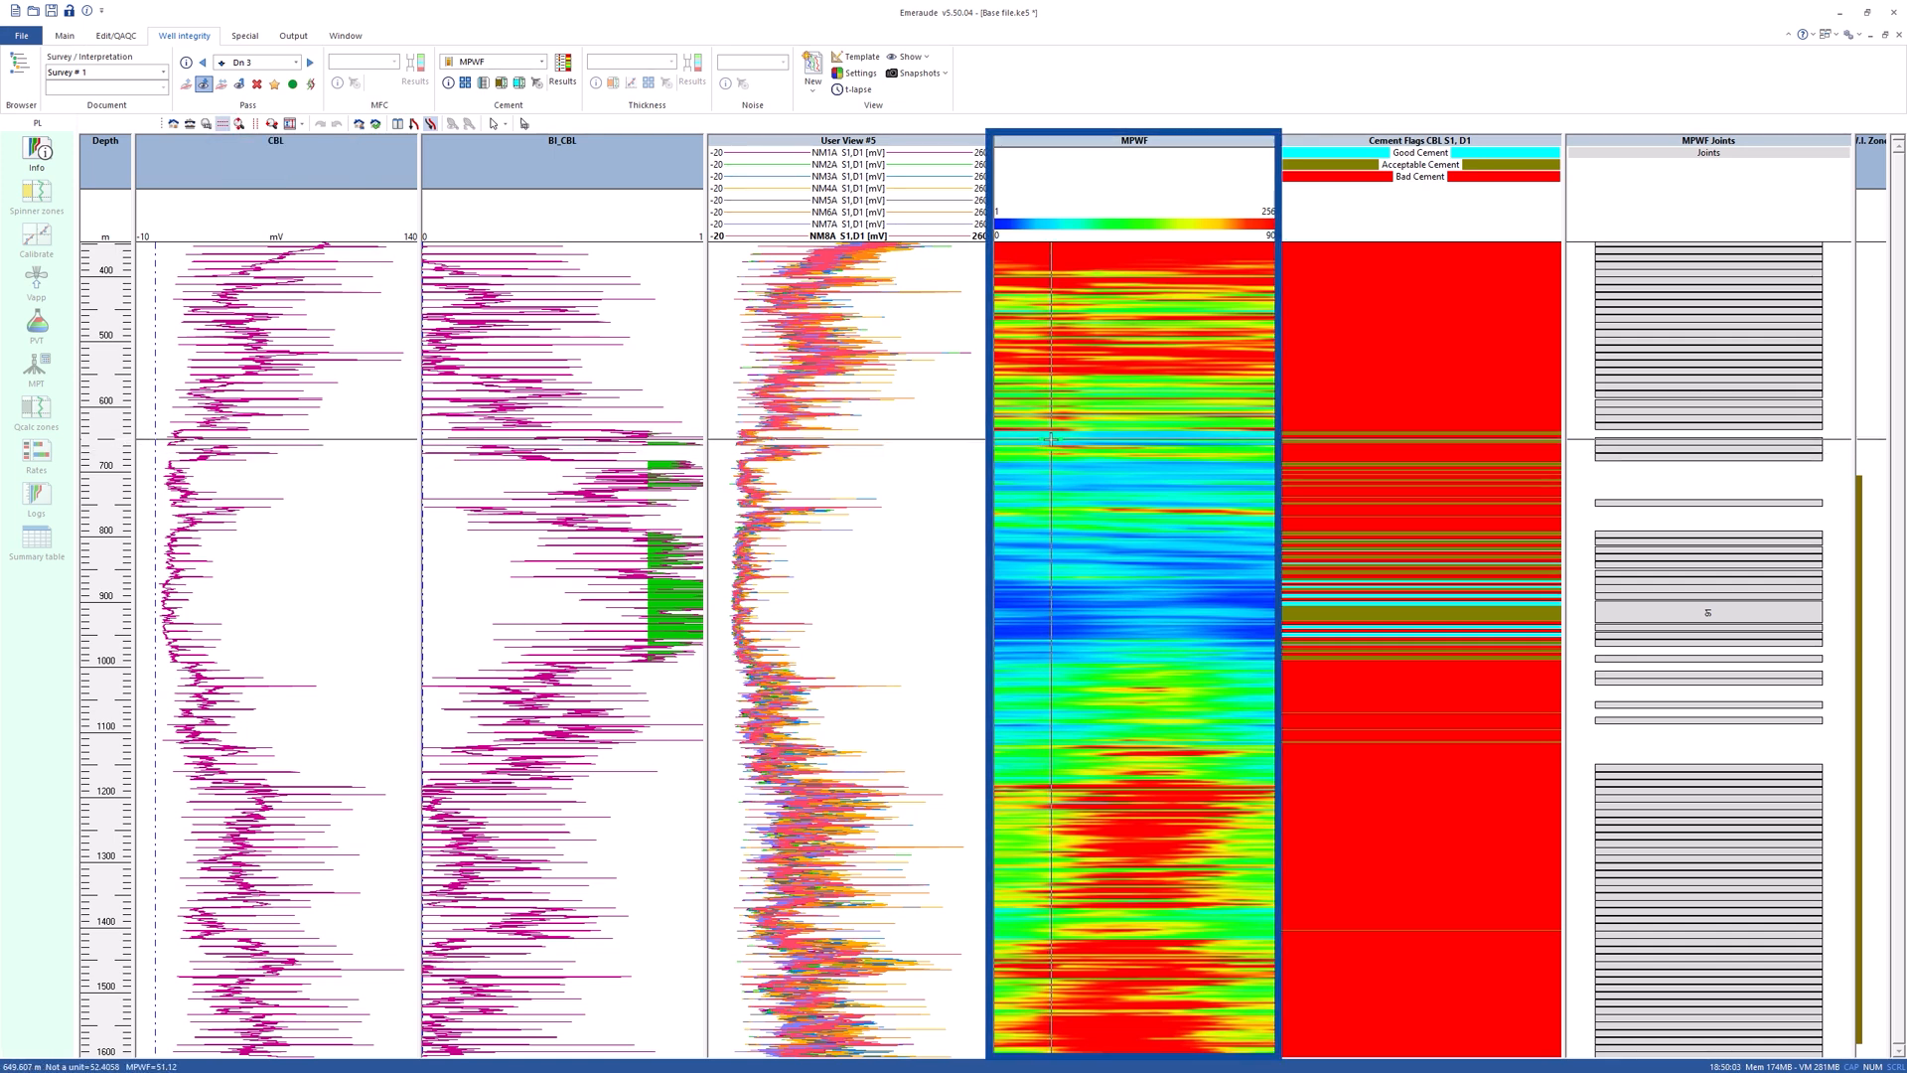
drag(1051, 438, 1067, 625)
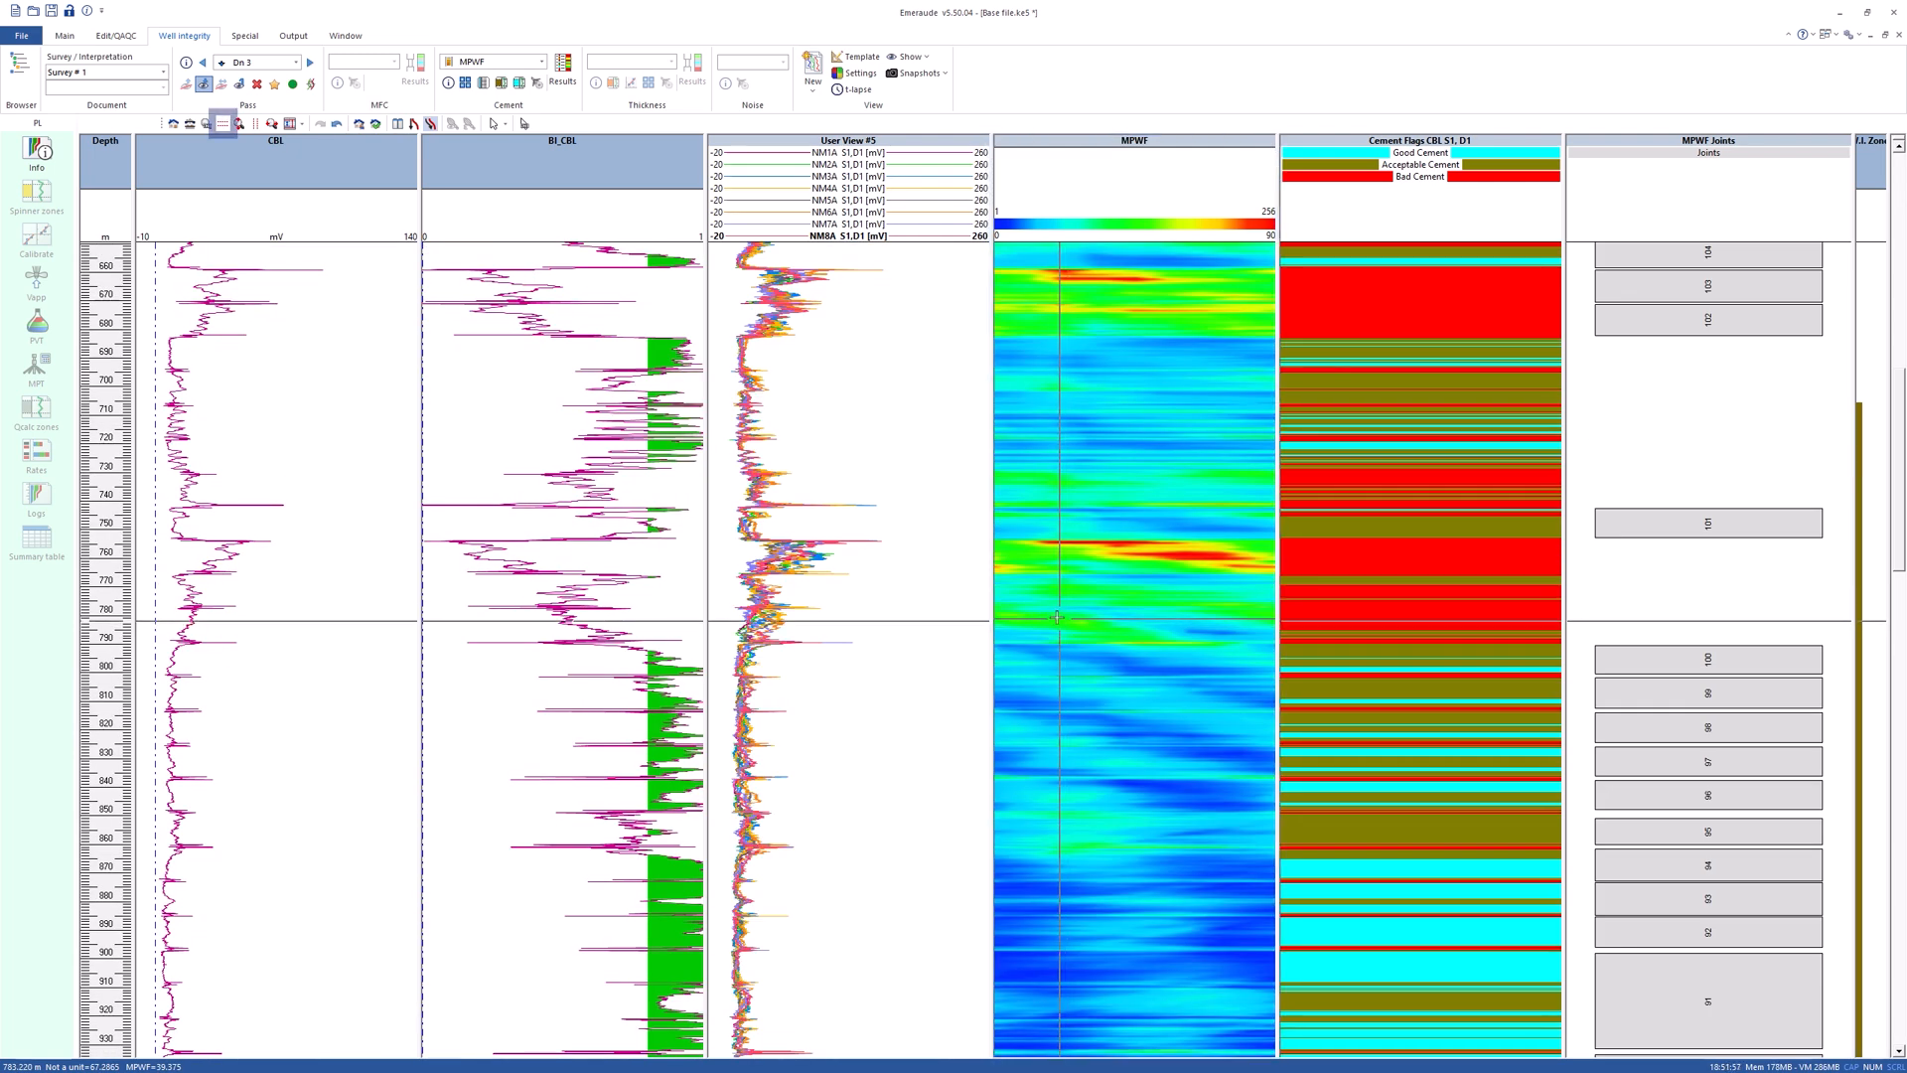
click(223, 126)
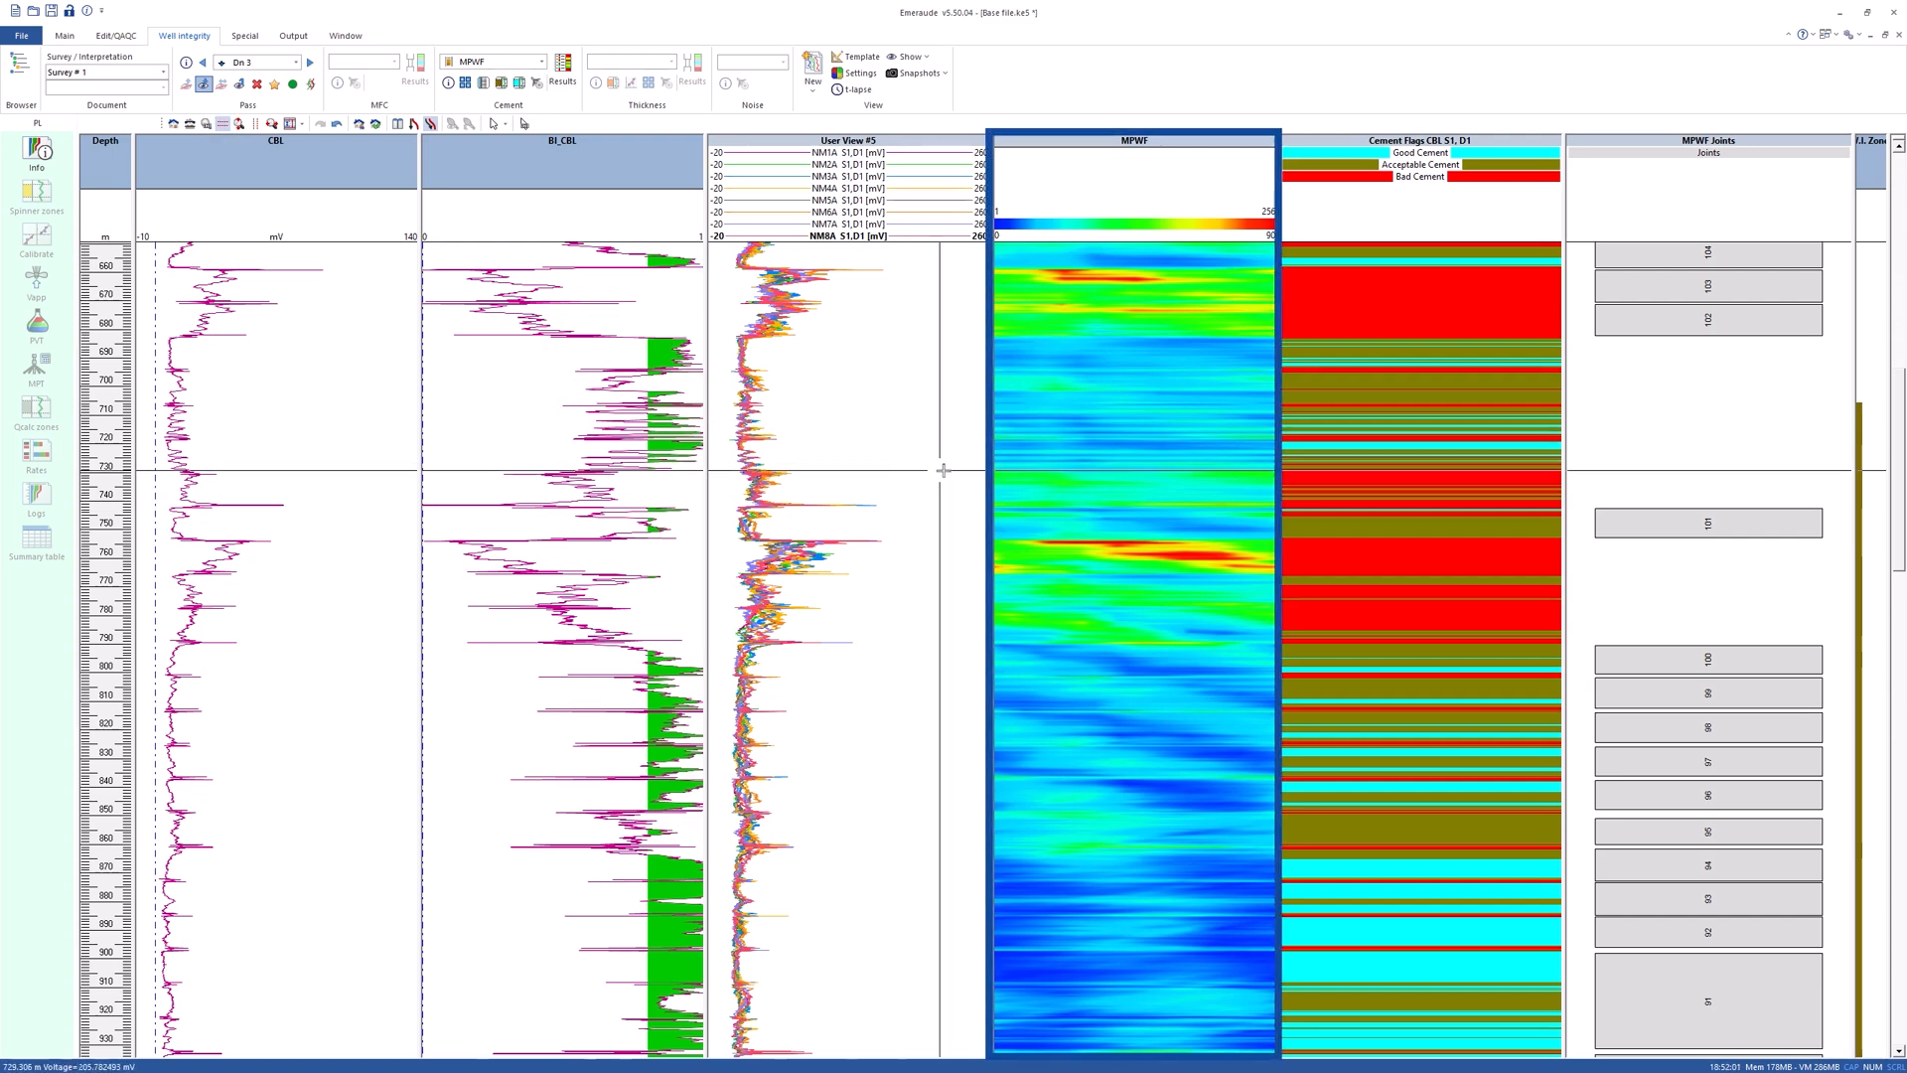
drag(1023, 470, 1054, 644)
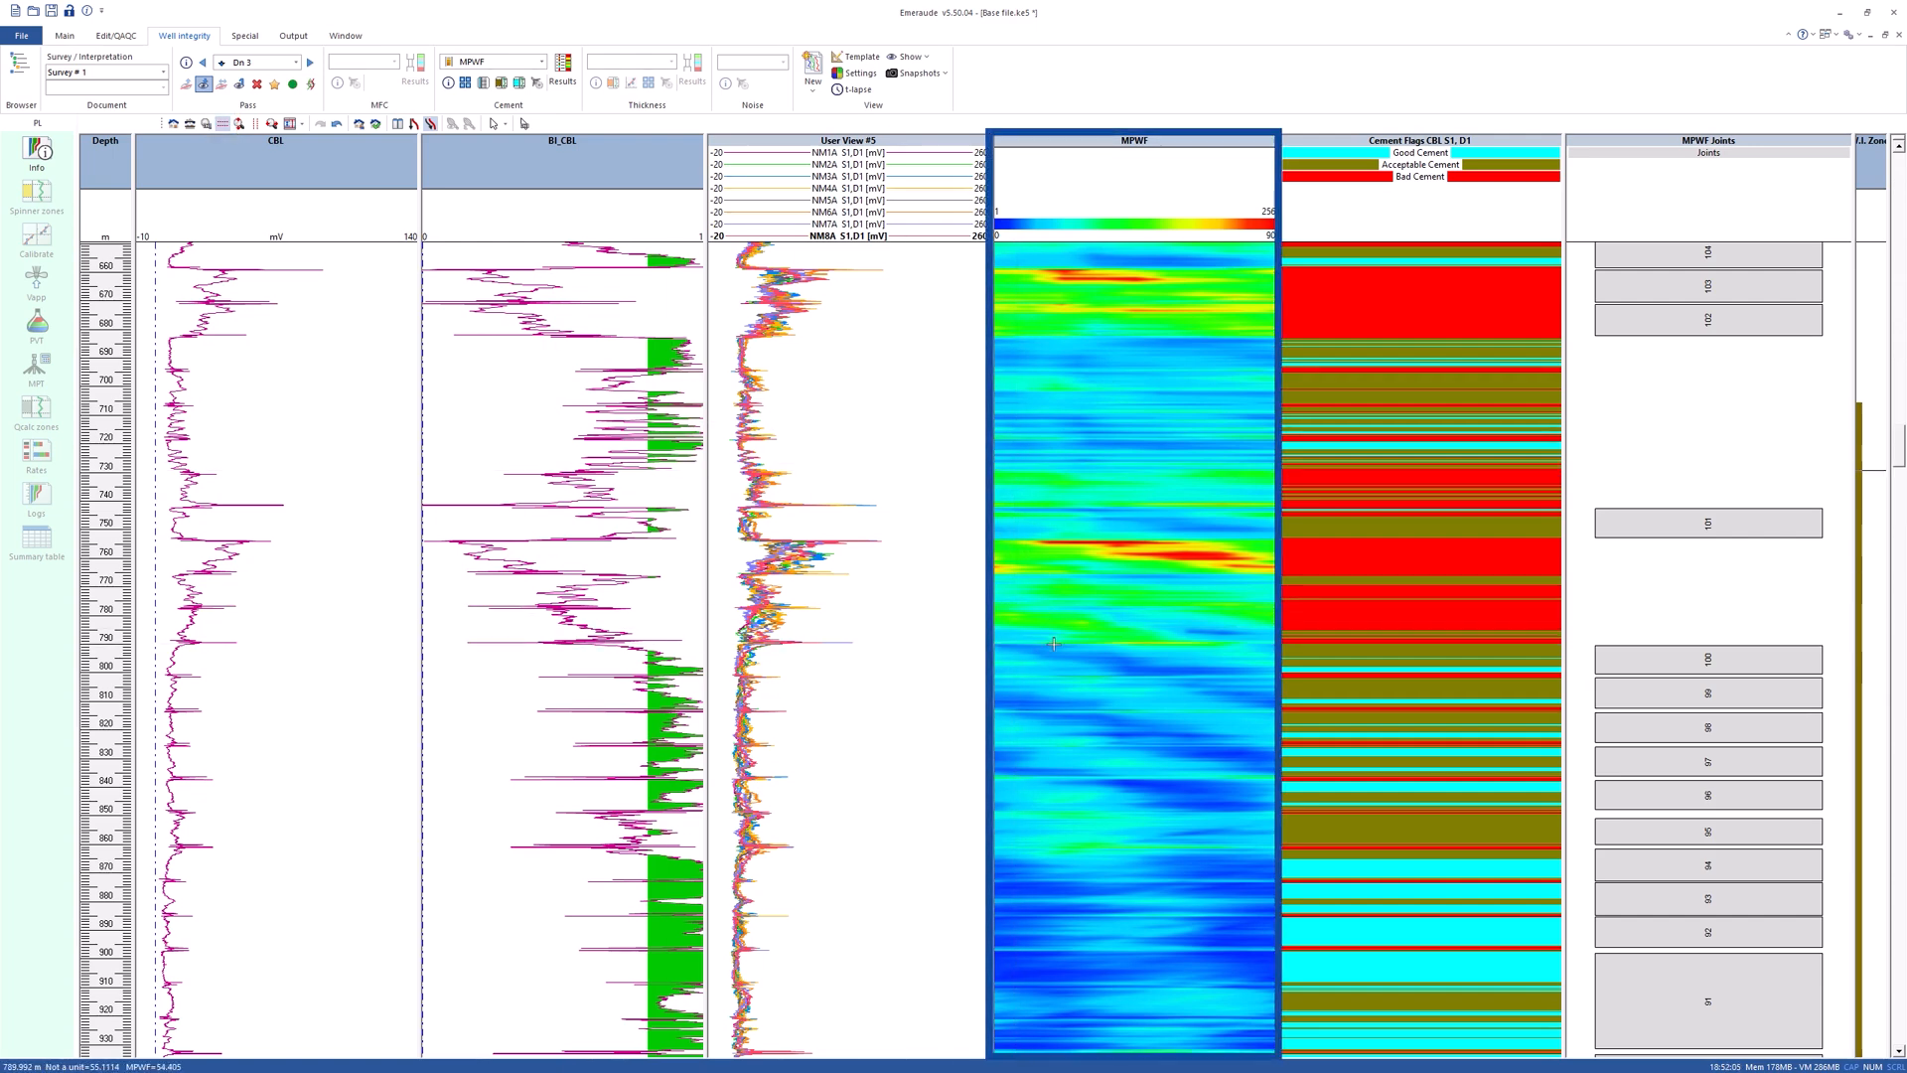
click(1383, 664)
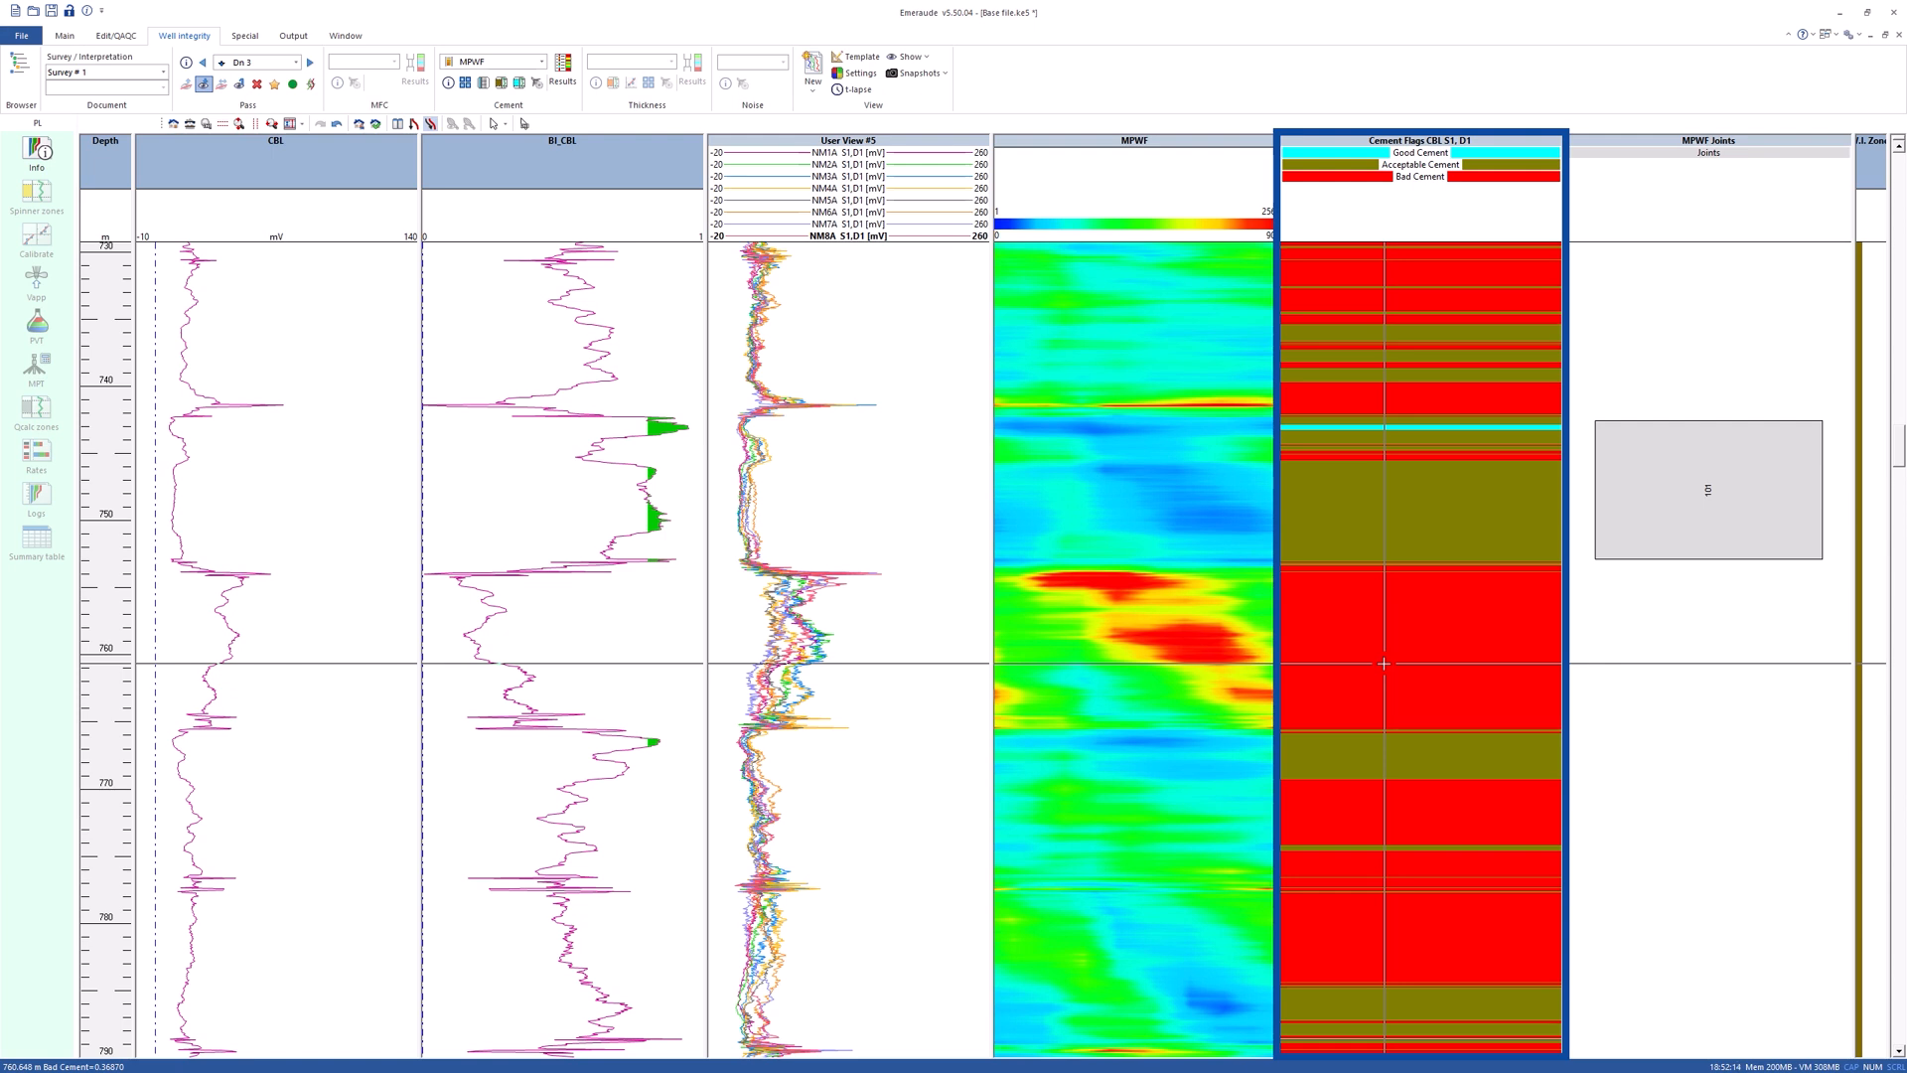
click(519, 82)
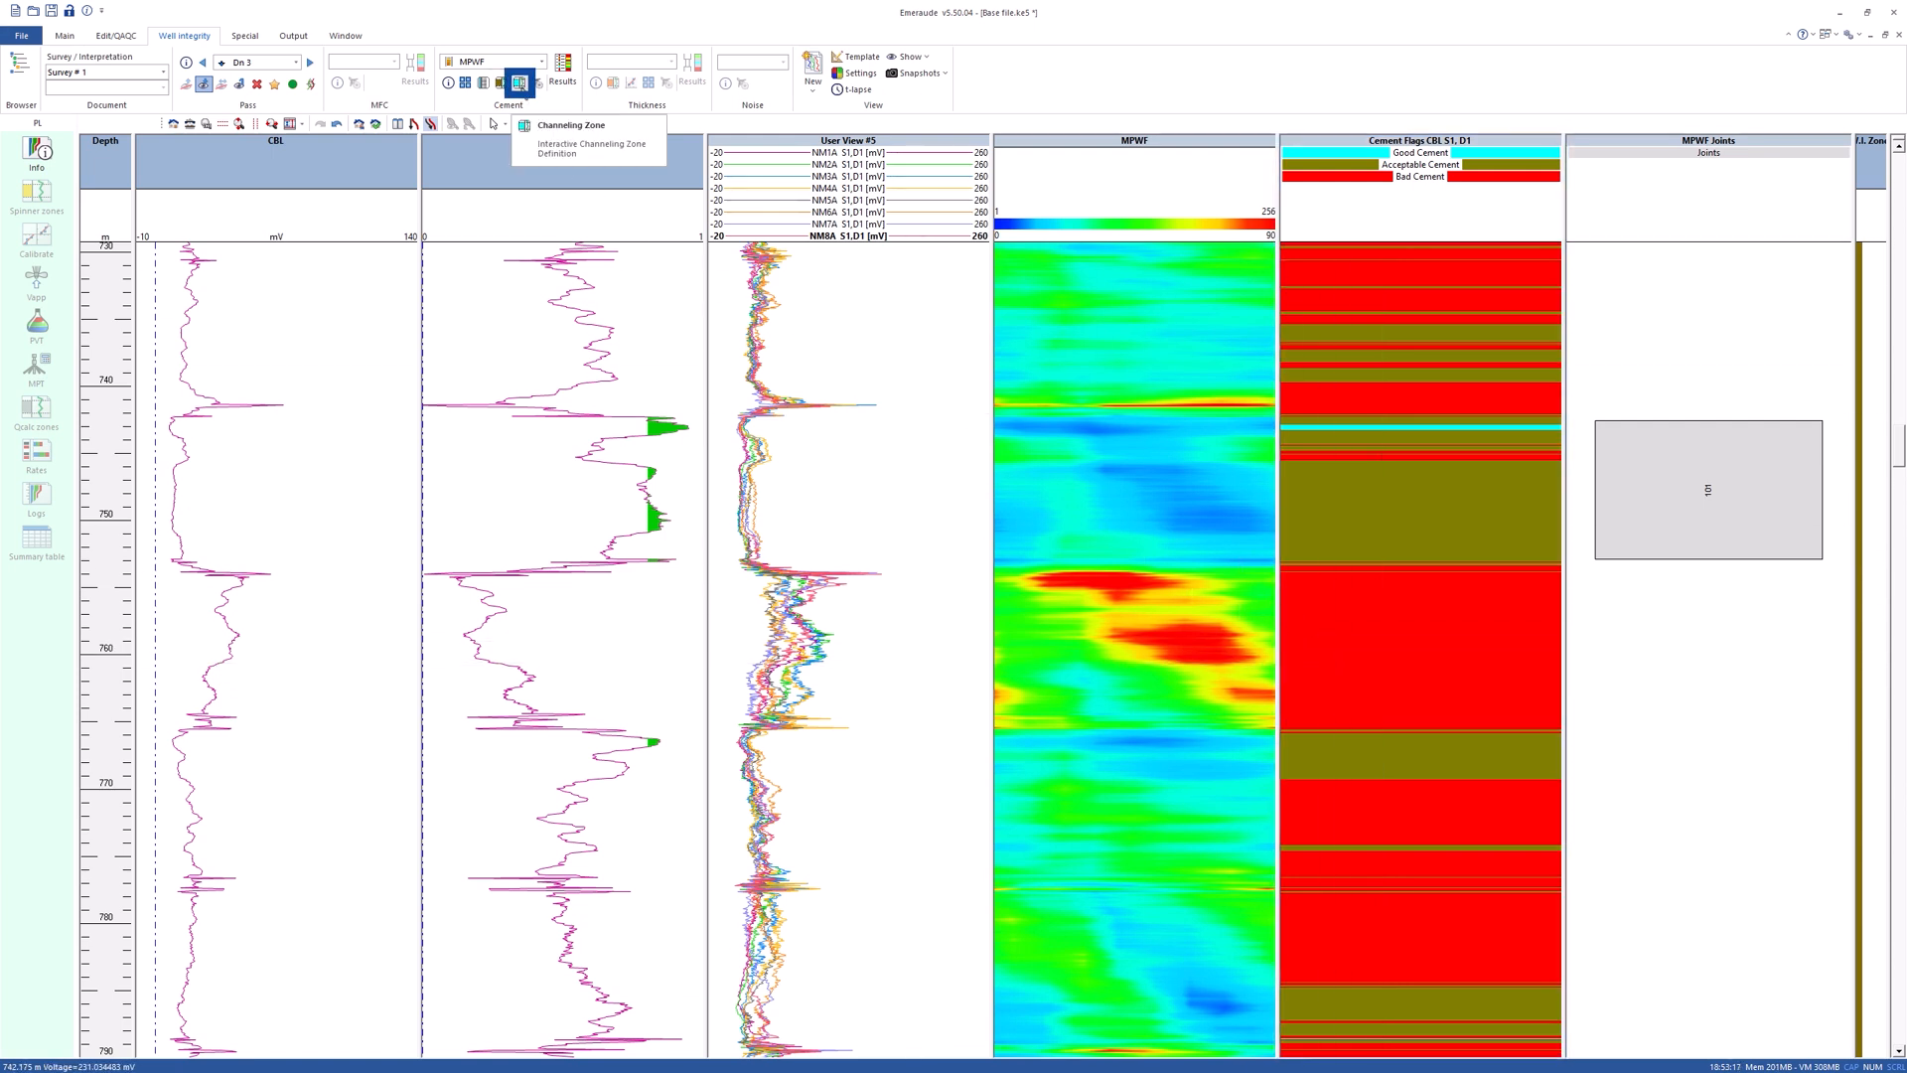
click(1041, 564)
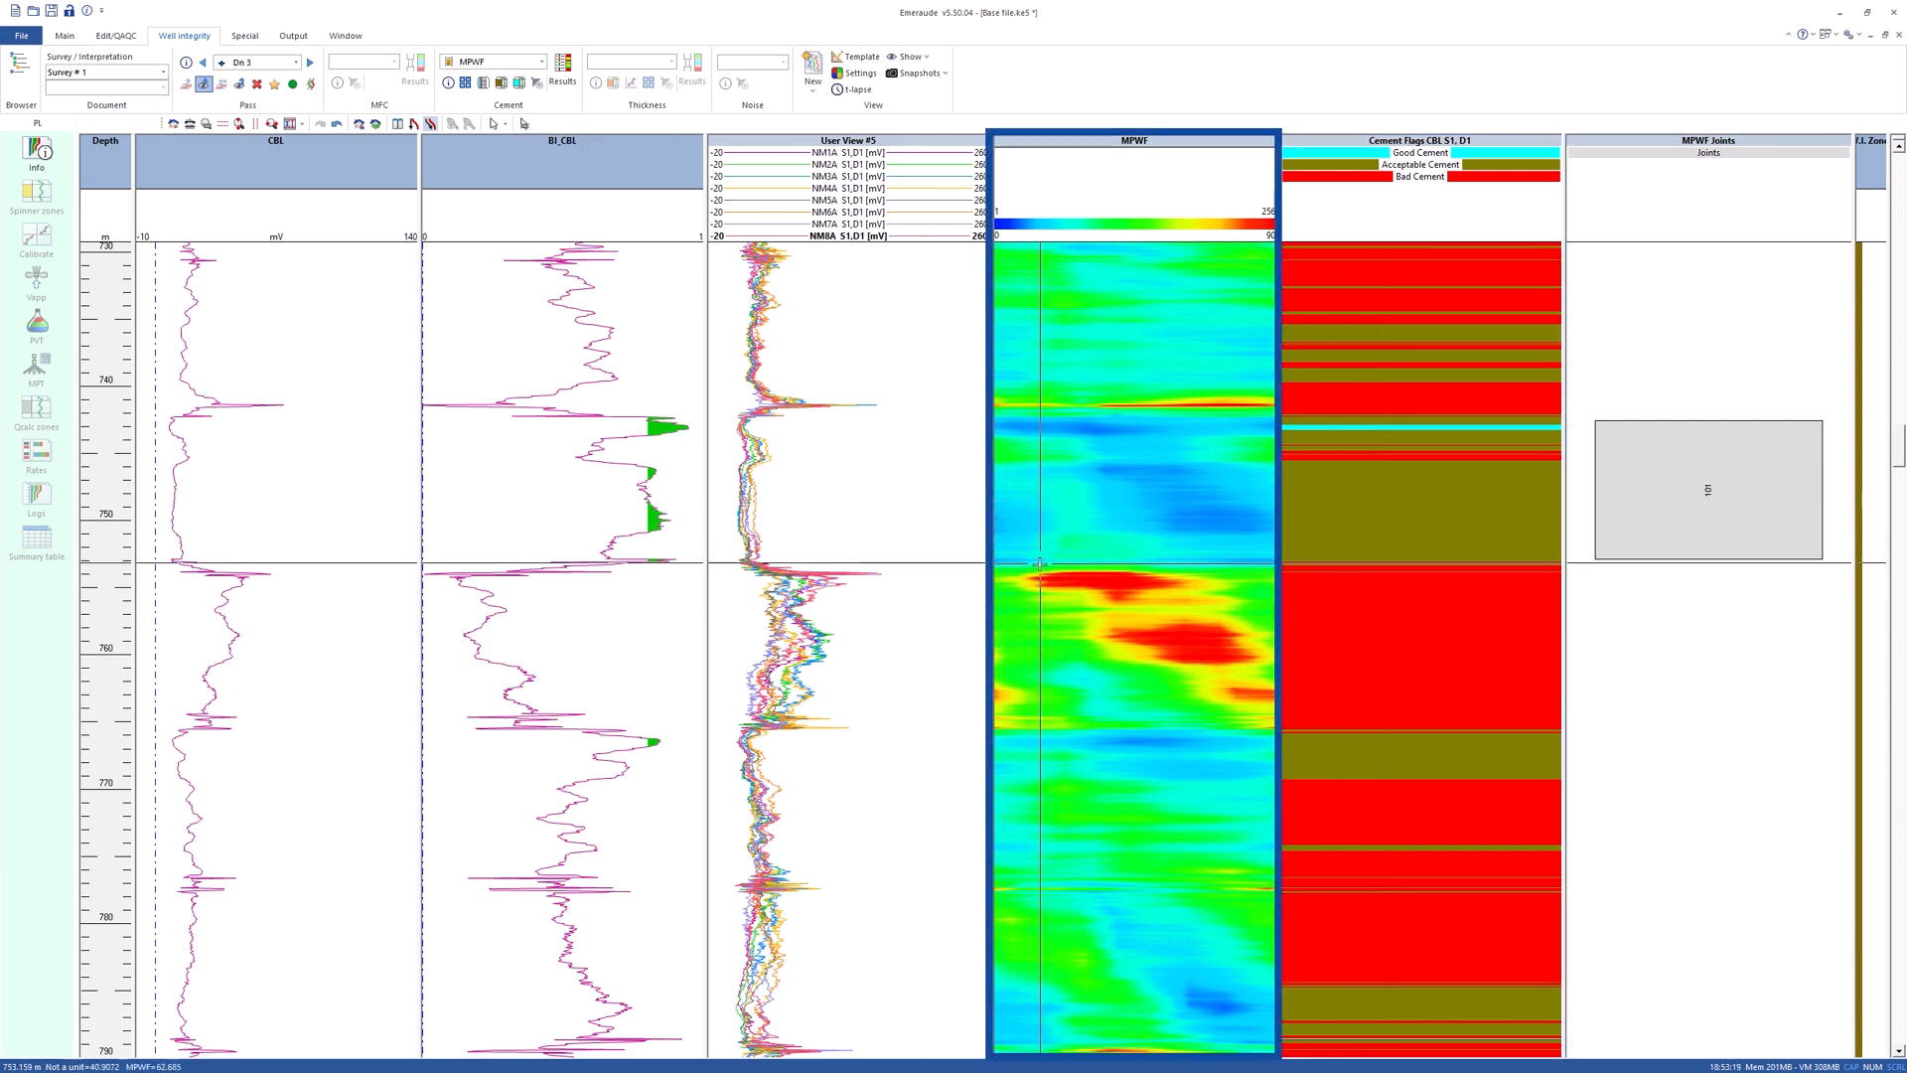
click(1097, 730)
- Set the maximum of the MPWF colour scale to 45
scroll(1096, 730, down, 10)
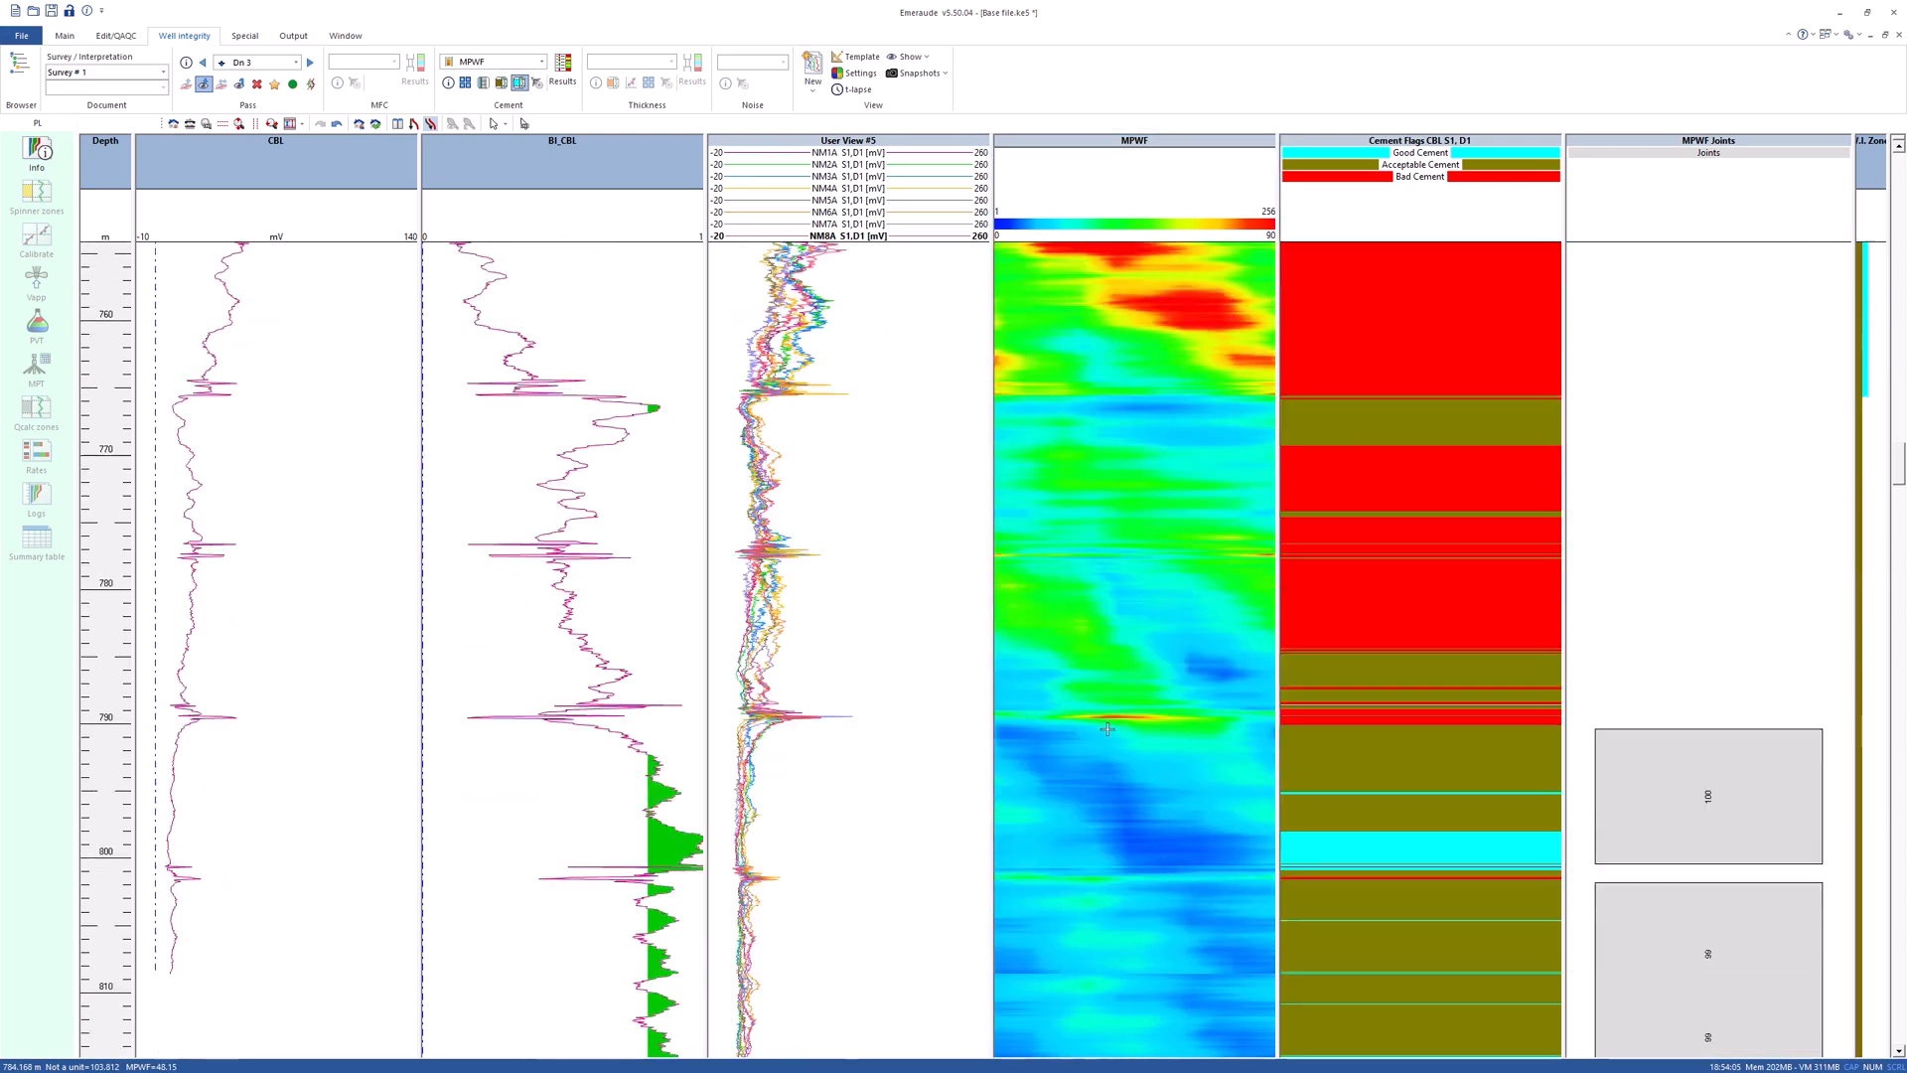
scroll(1107, 730, down, 5)
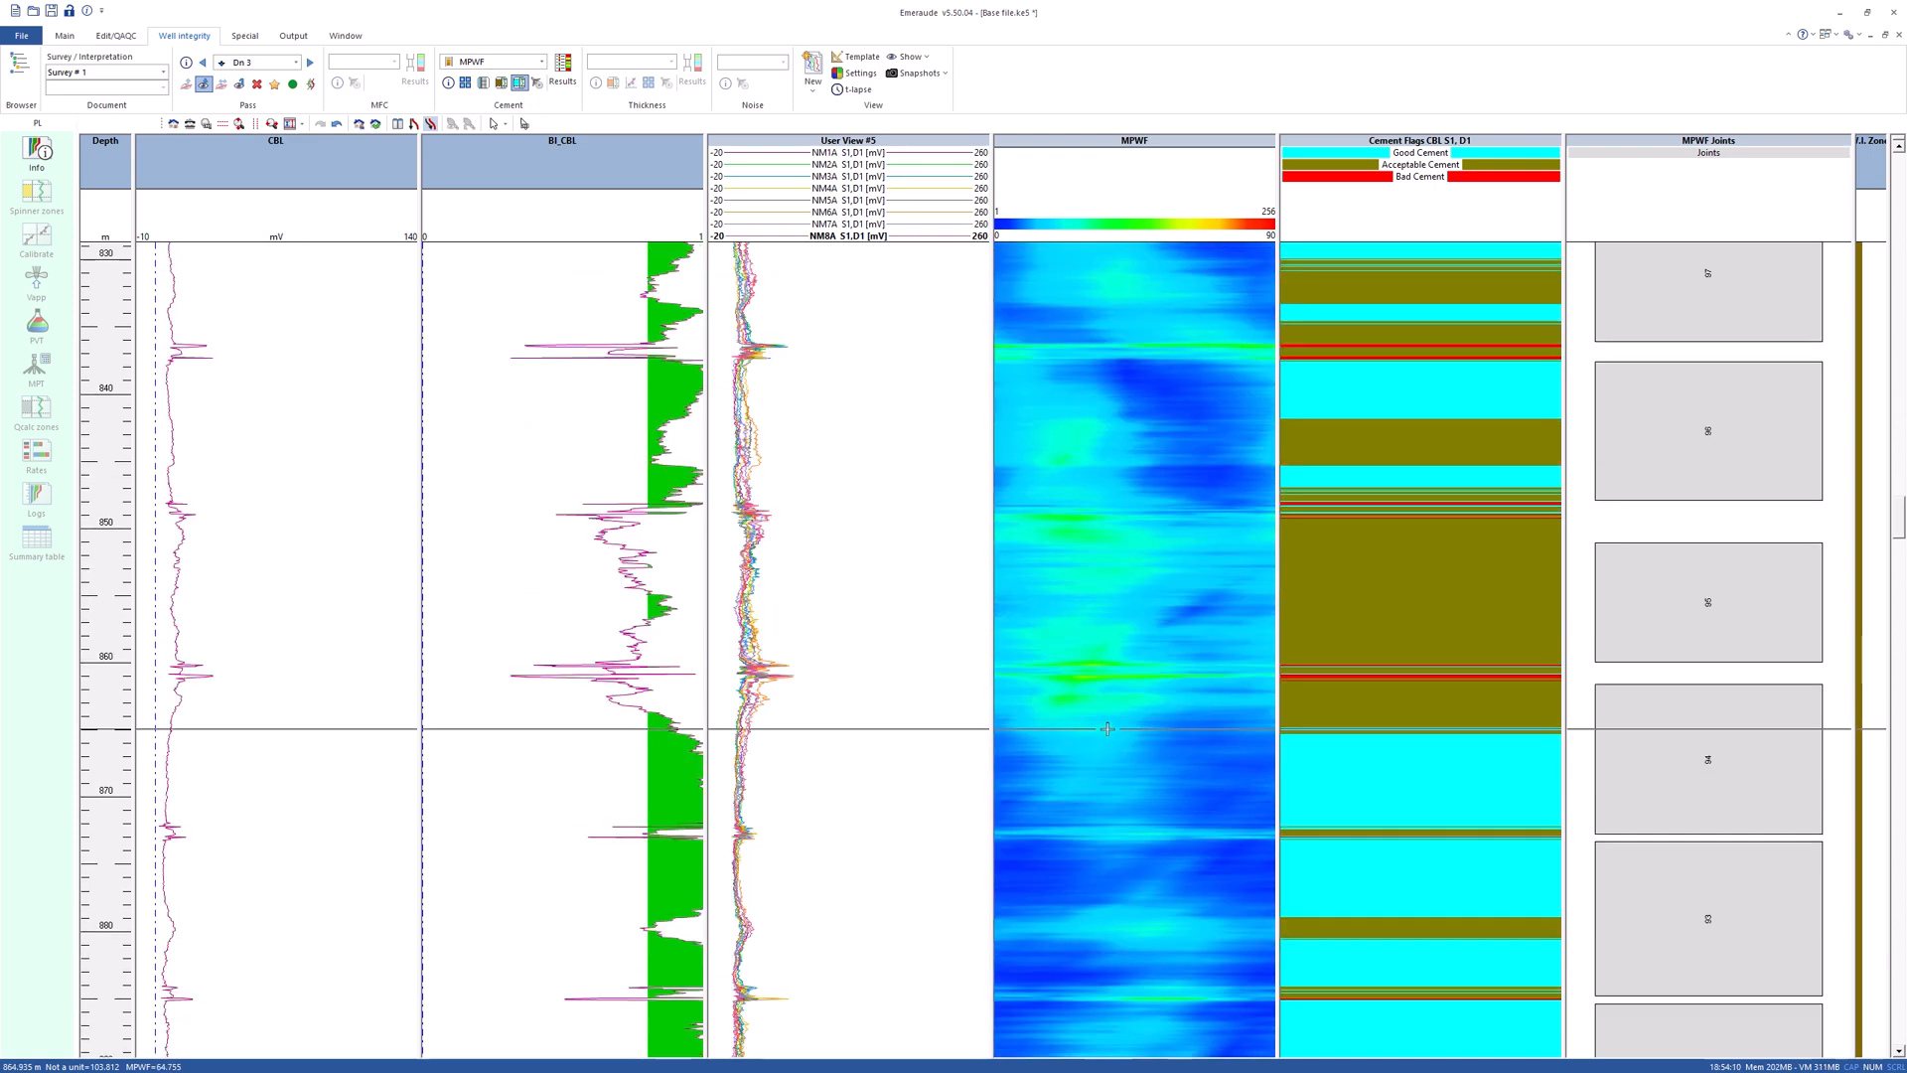
right_click(1159, 571)
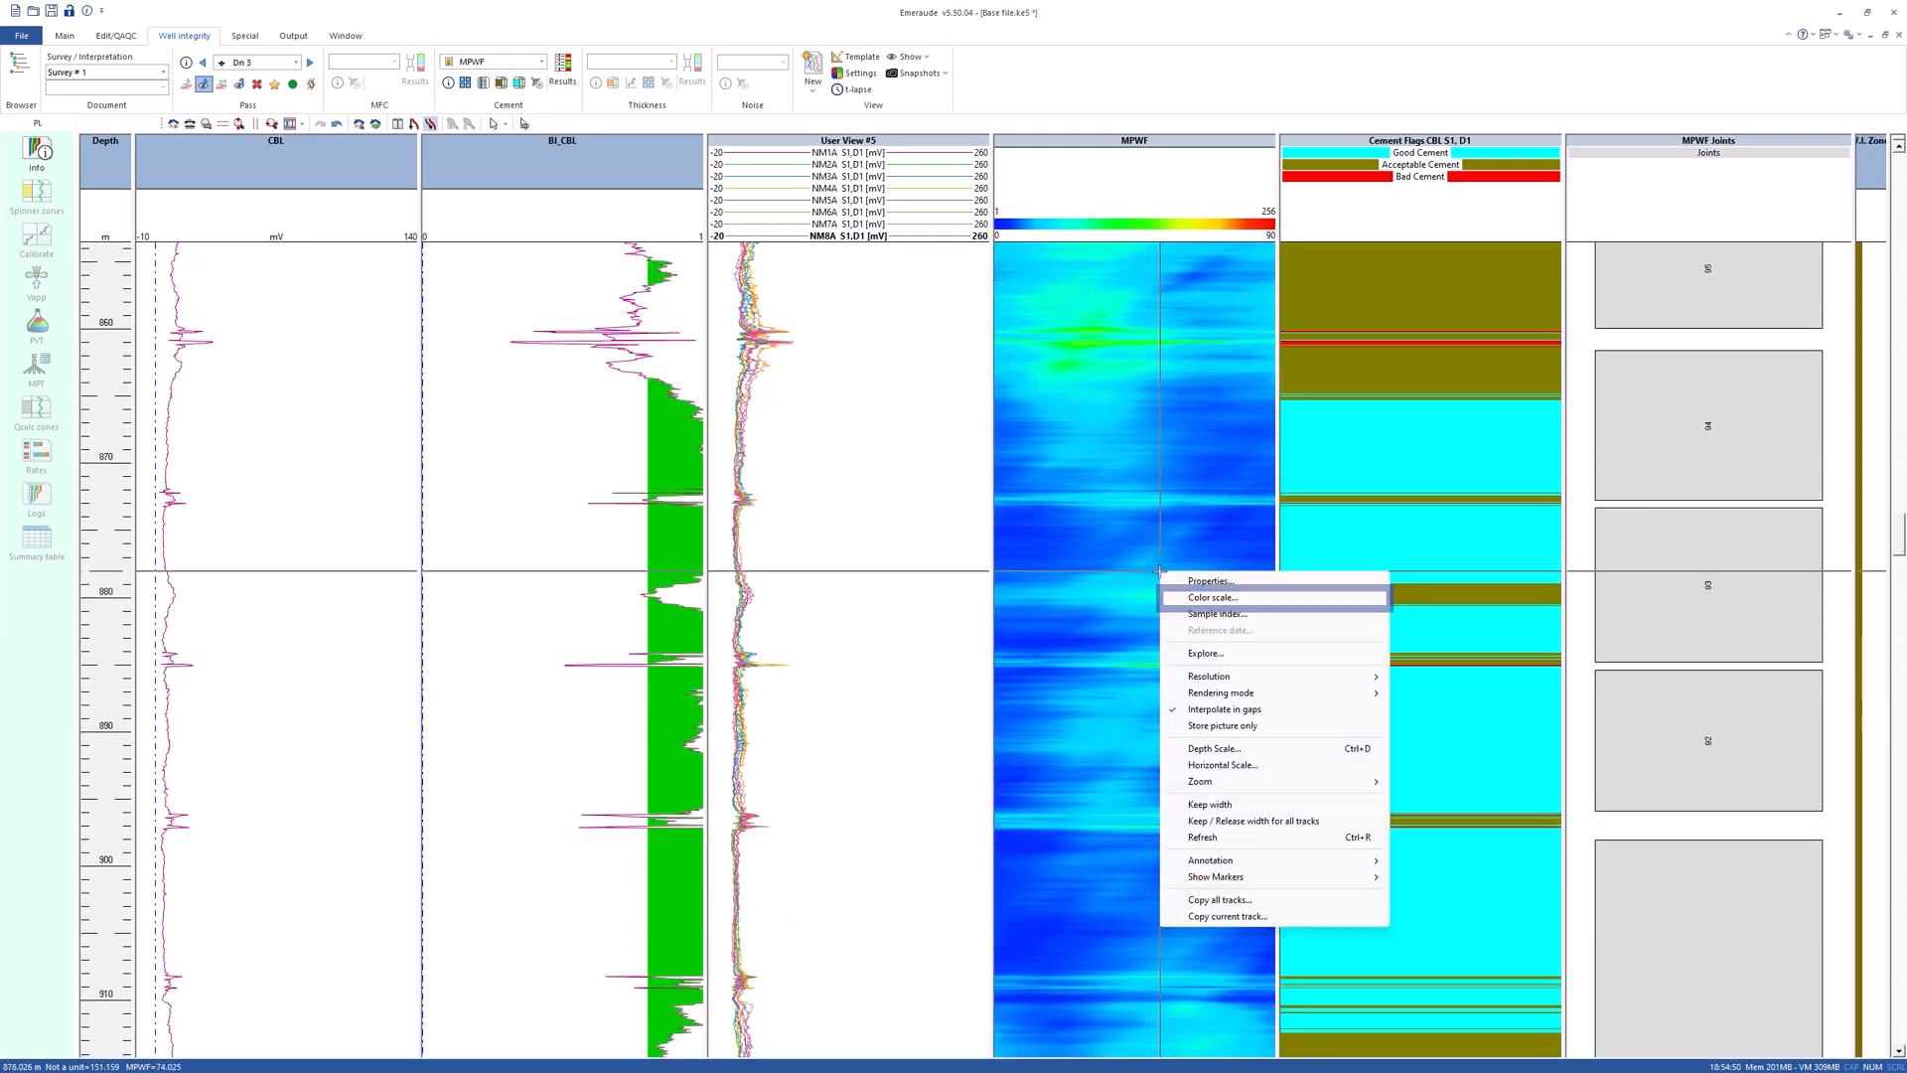
click(1250, 597)
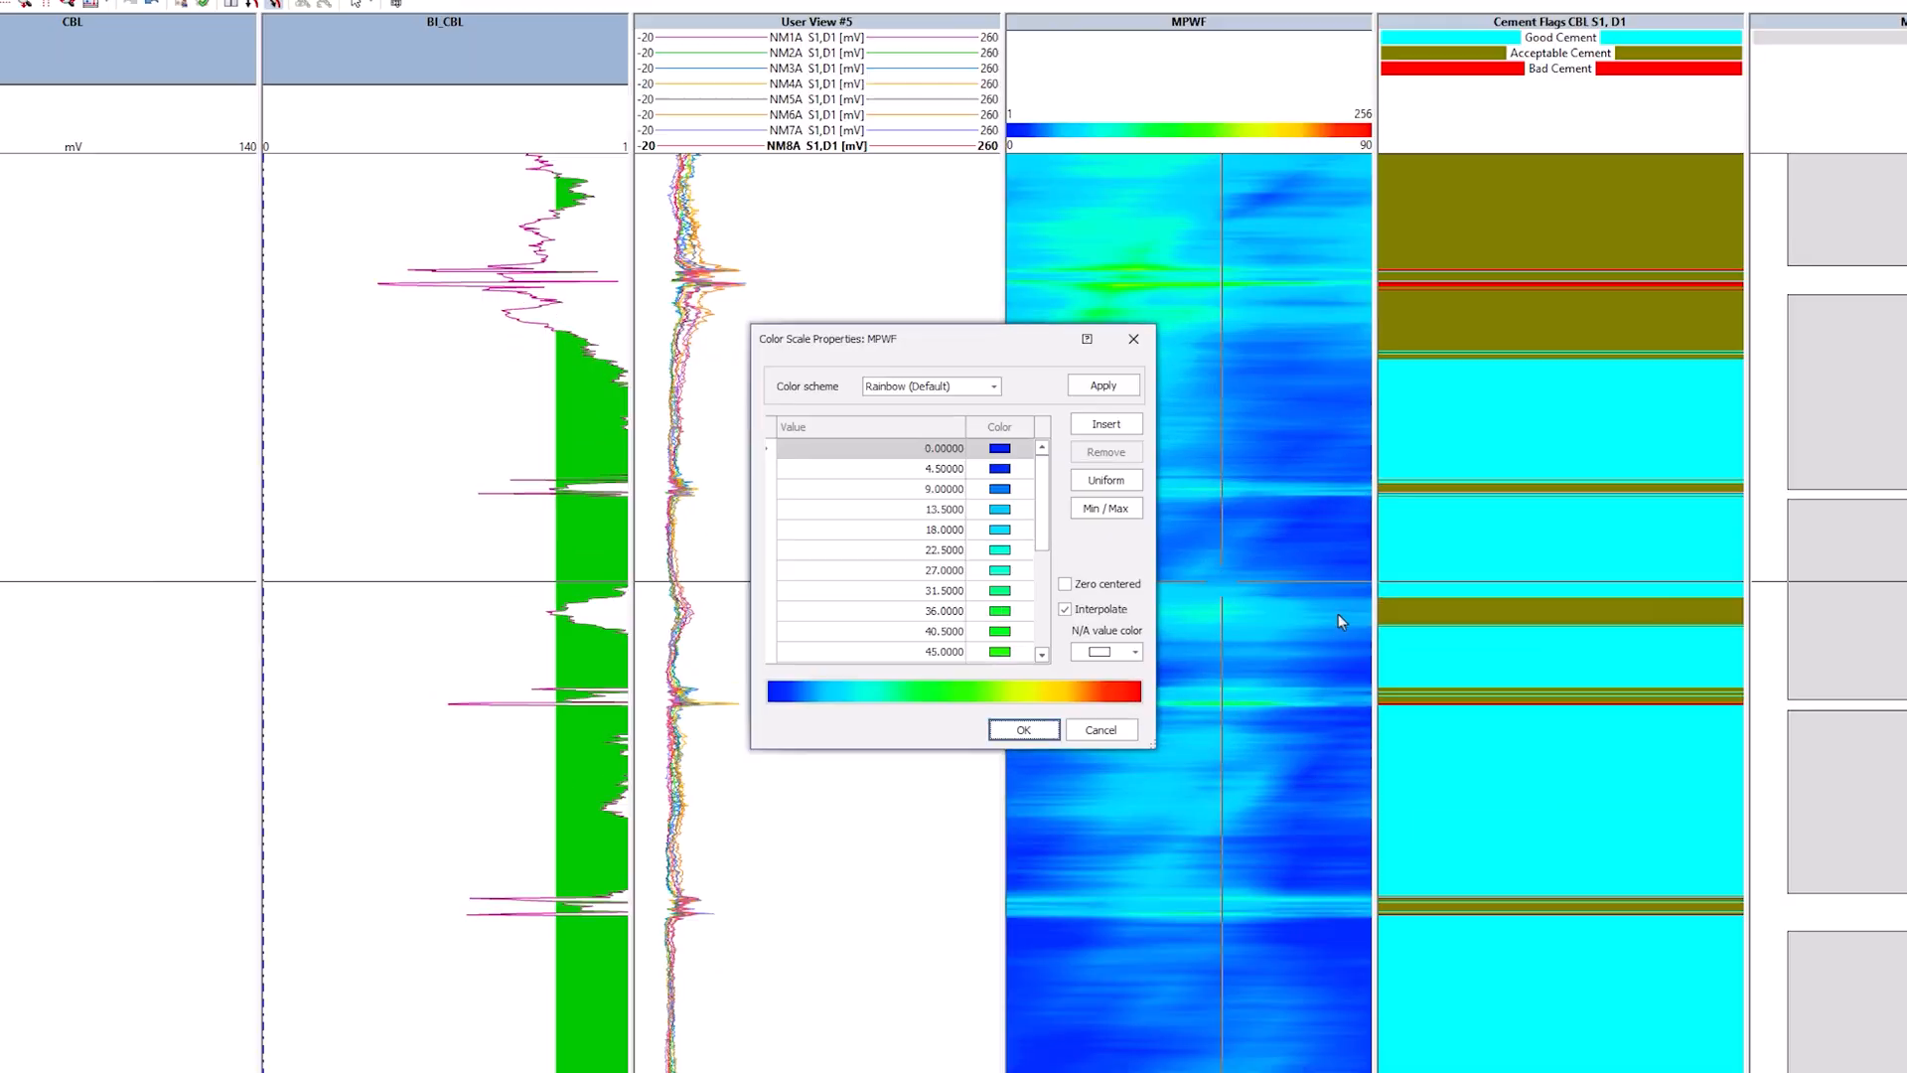
click(1105, 508)
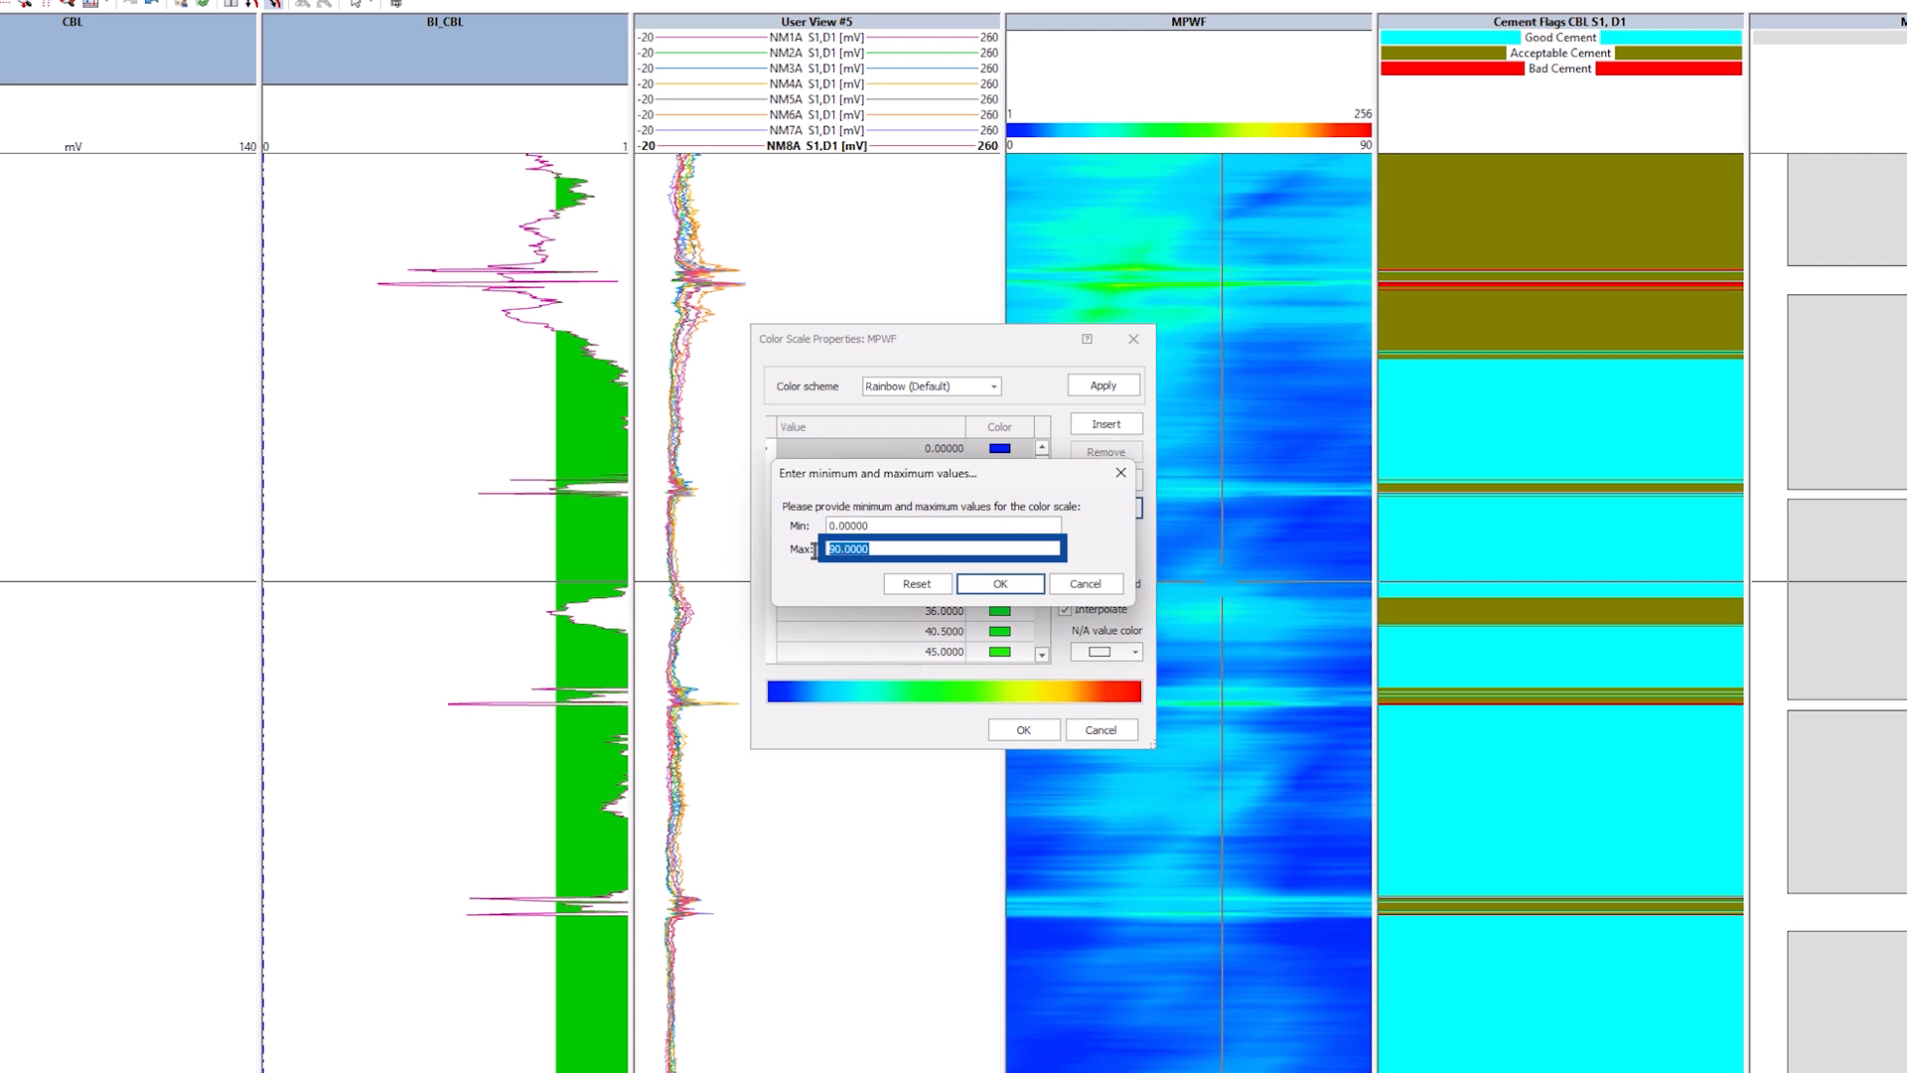
text(45)
click(1000, 583)
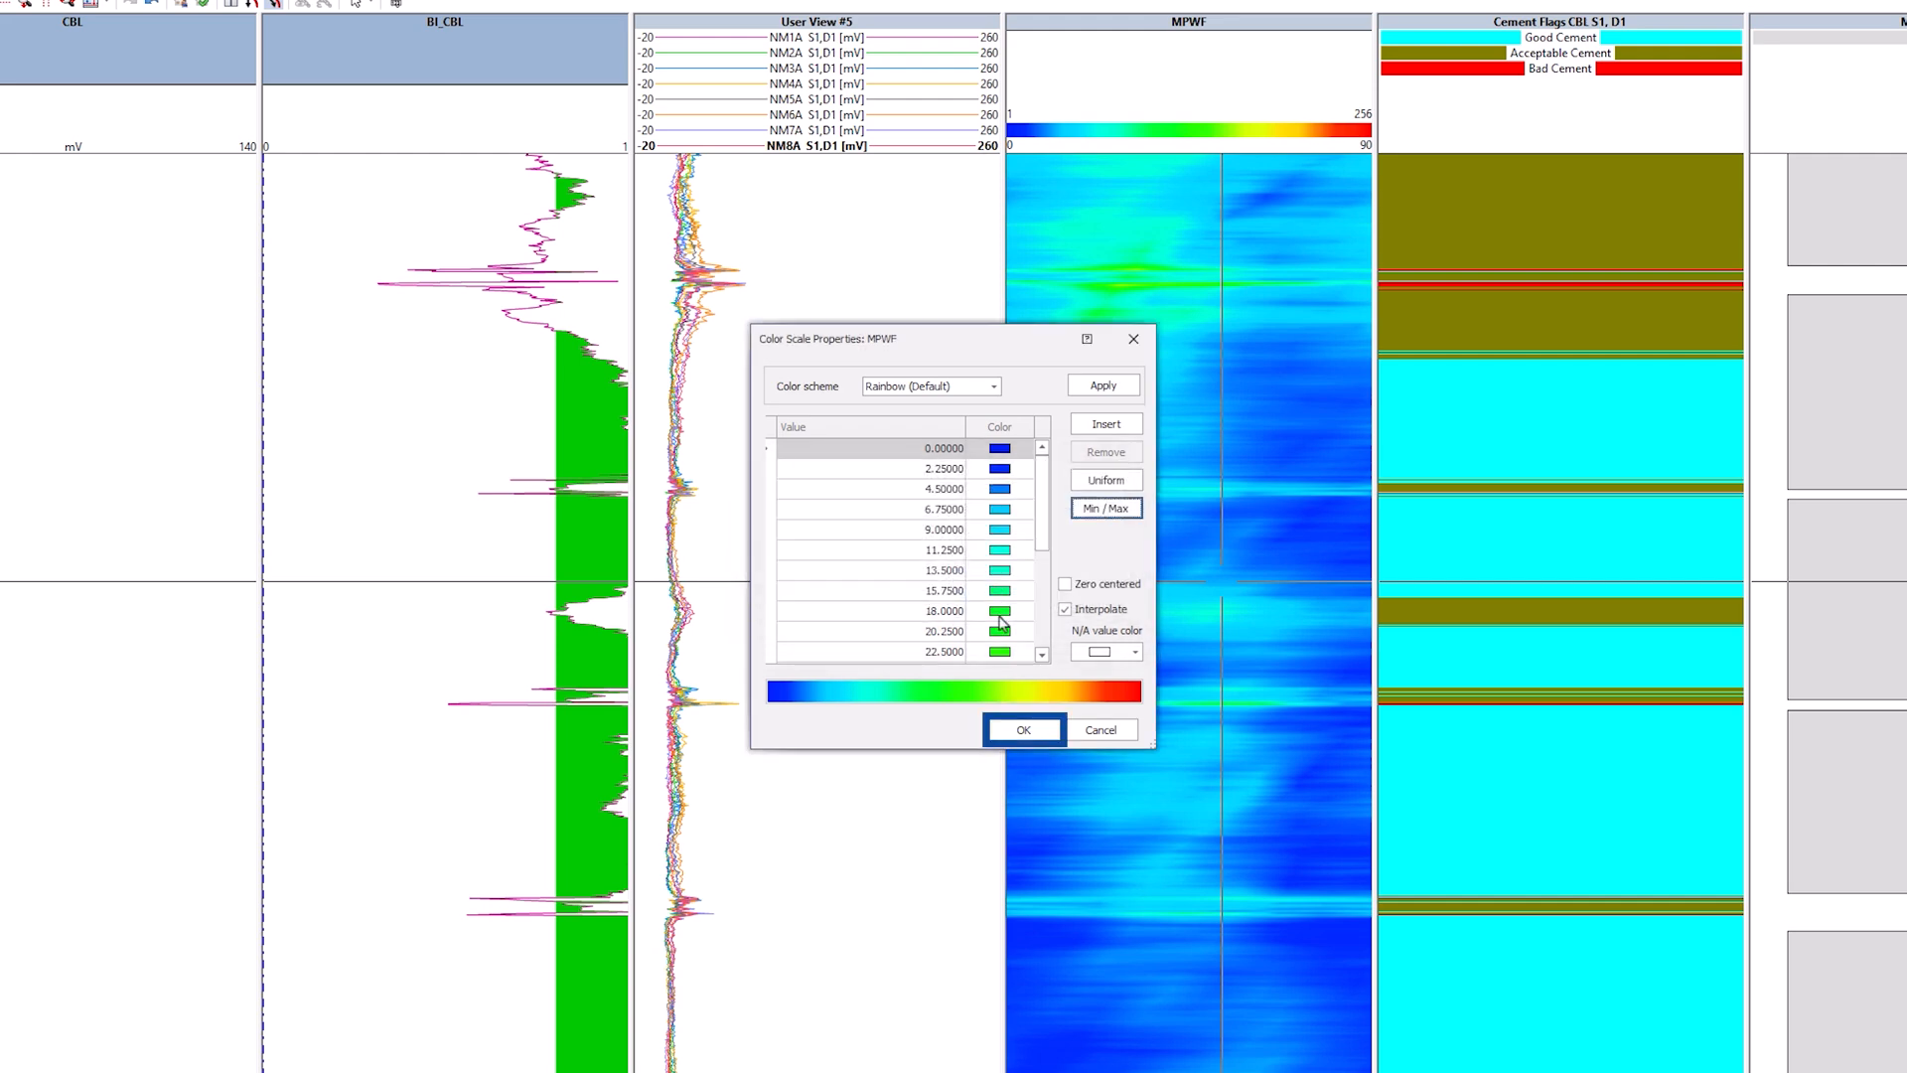
click(1023, 729)
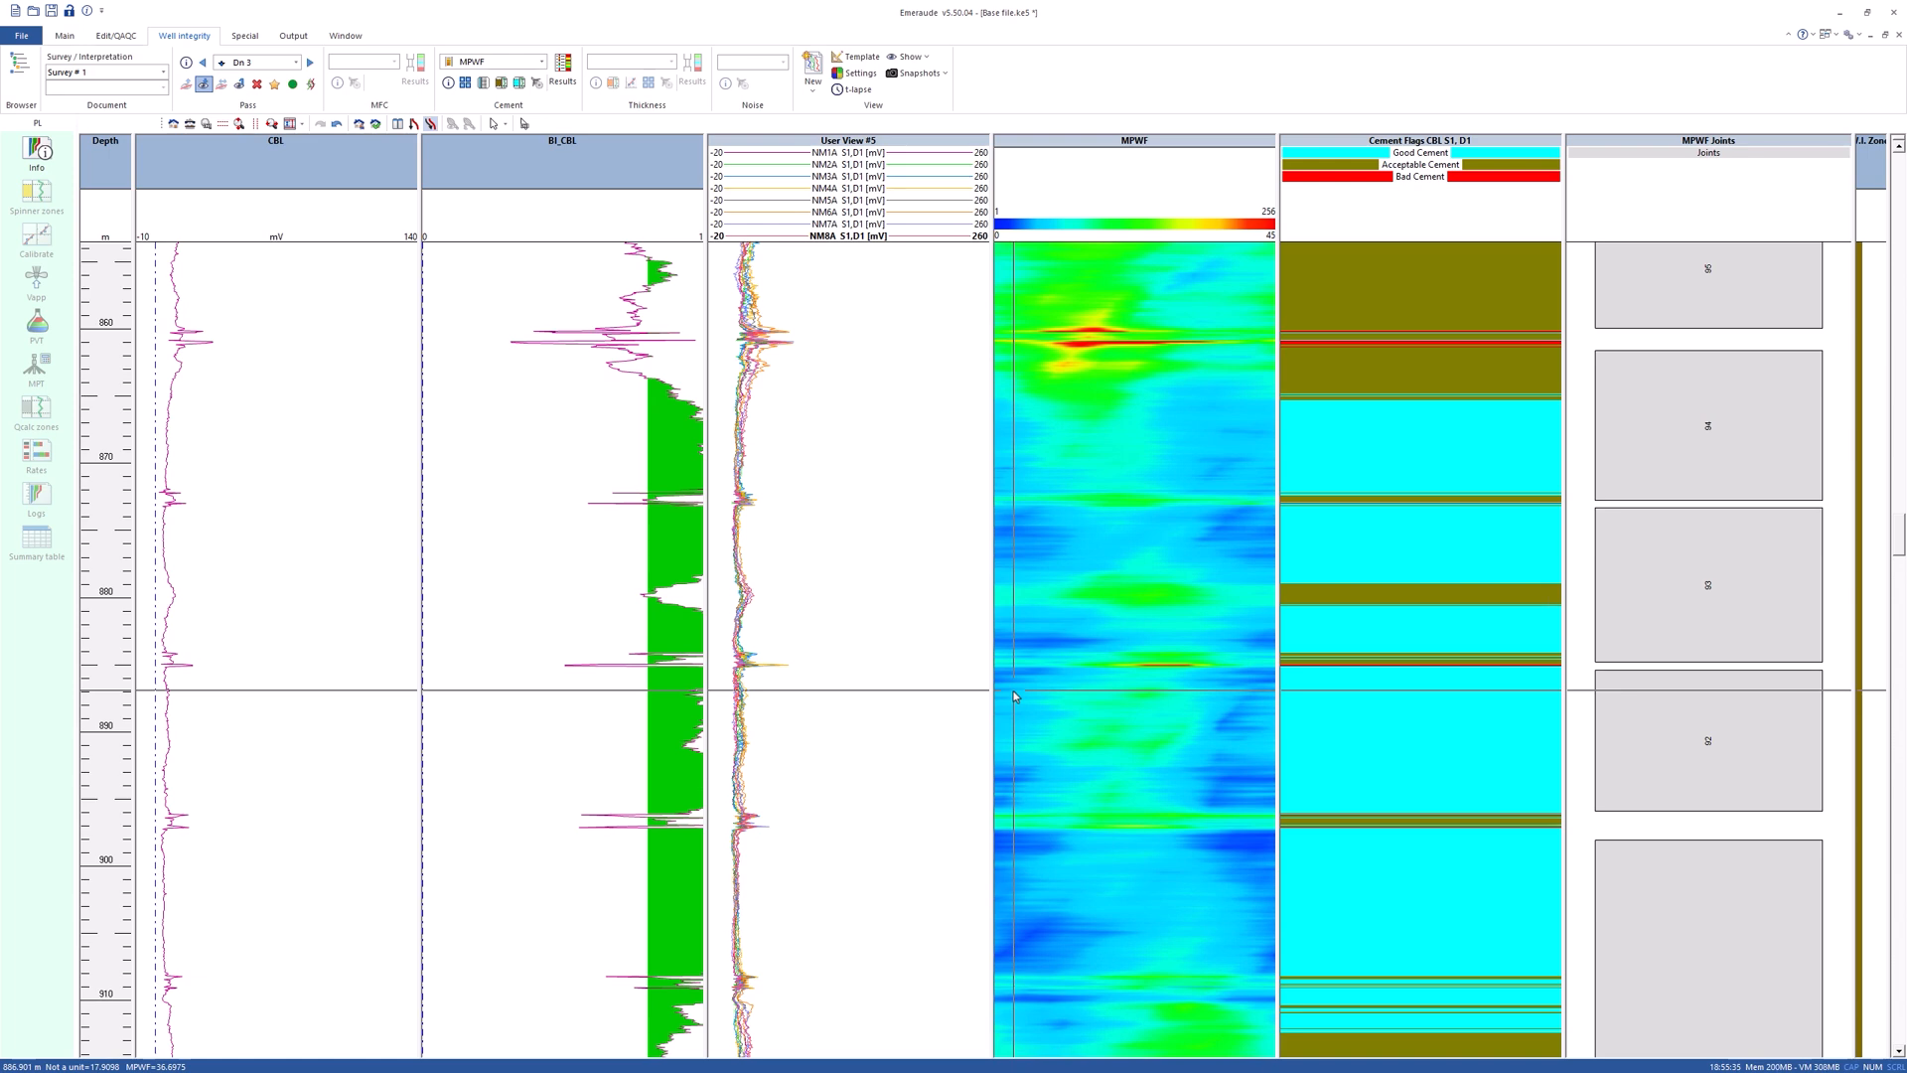
- Define a second channeling zone from about 1042.5 m to 1061.5 m, within the red band on the MPWF track
scroll(1038, 695, down, 8)
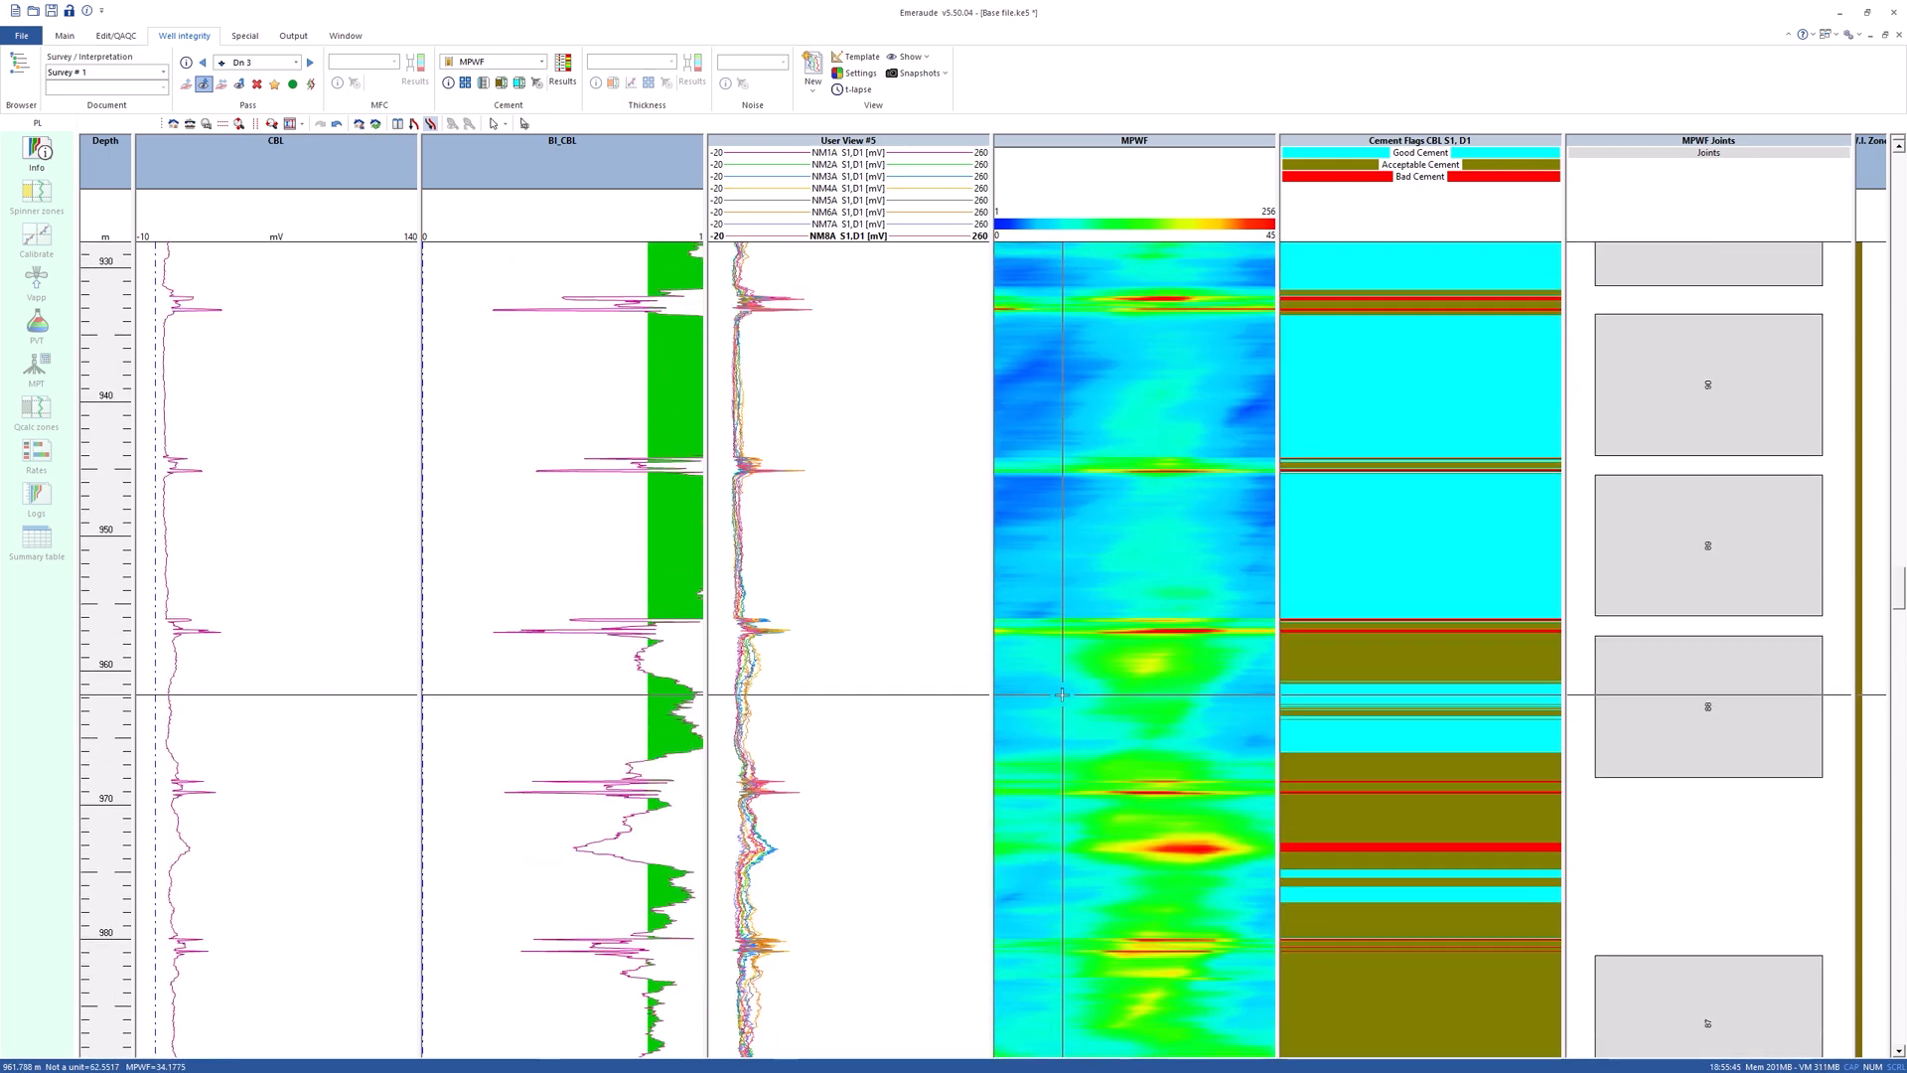
scroll(1062, 694, down, 3)
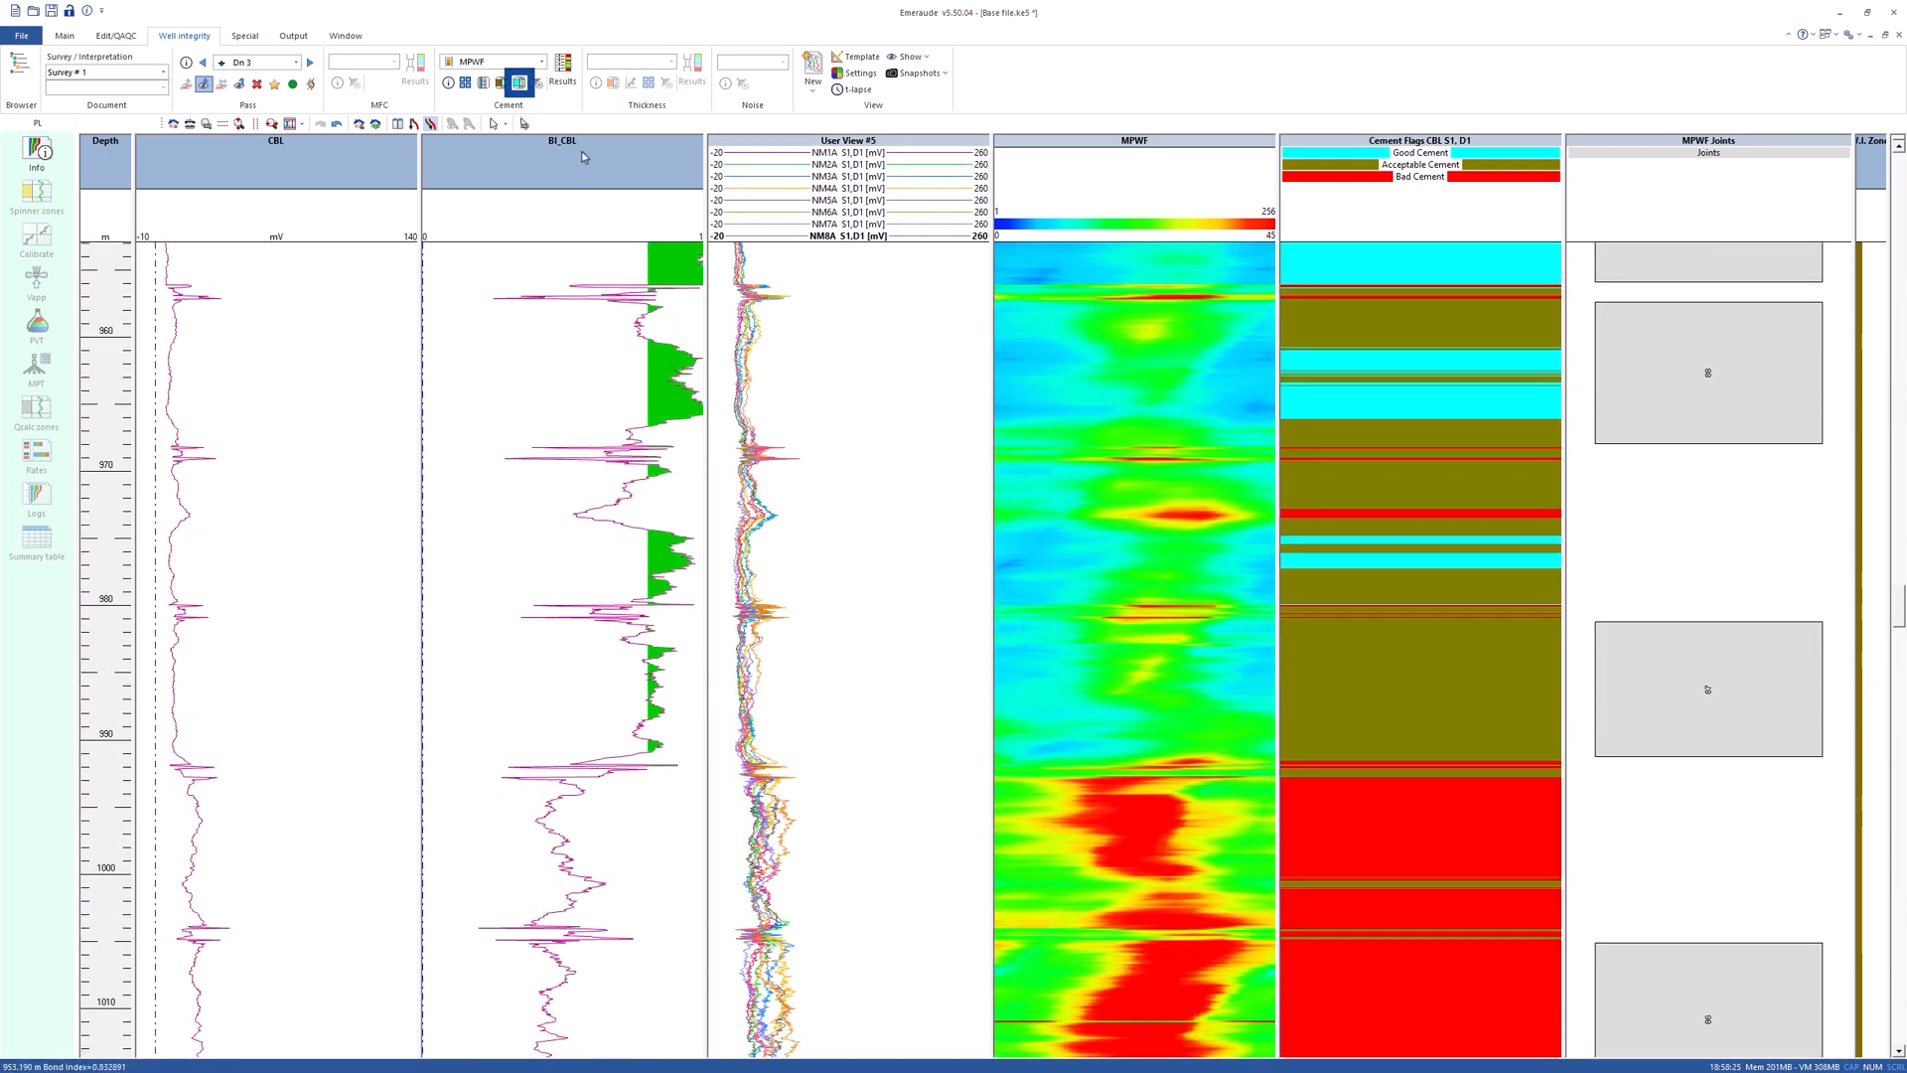
click(521, 87)
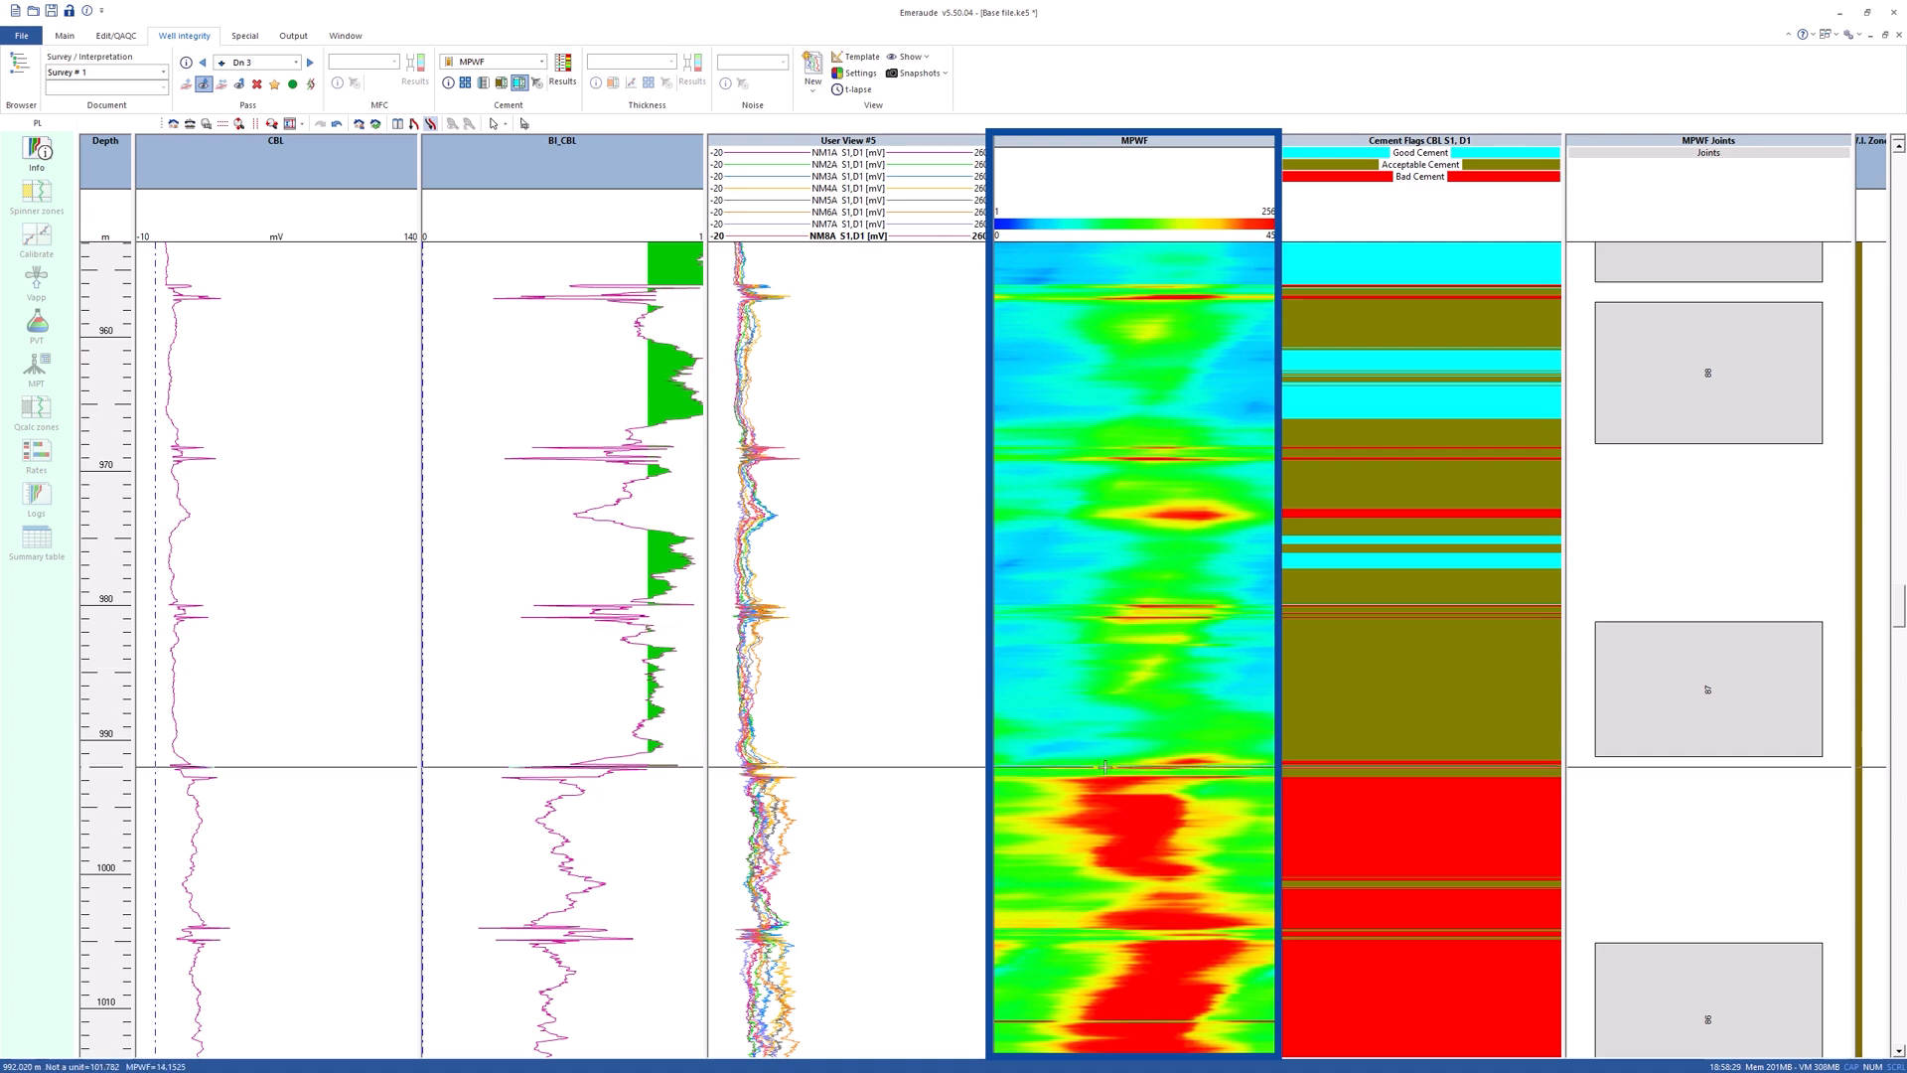
scroll(1108, 1046, down, 2)
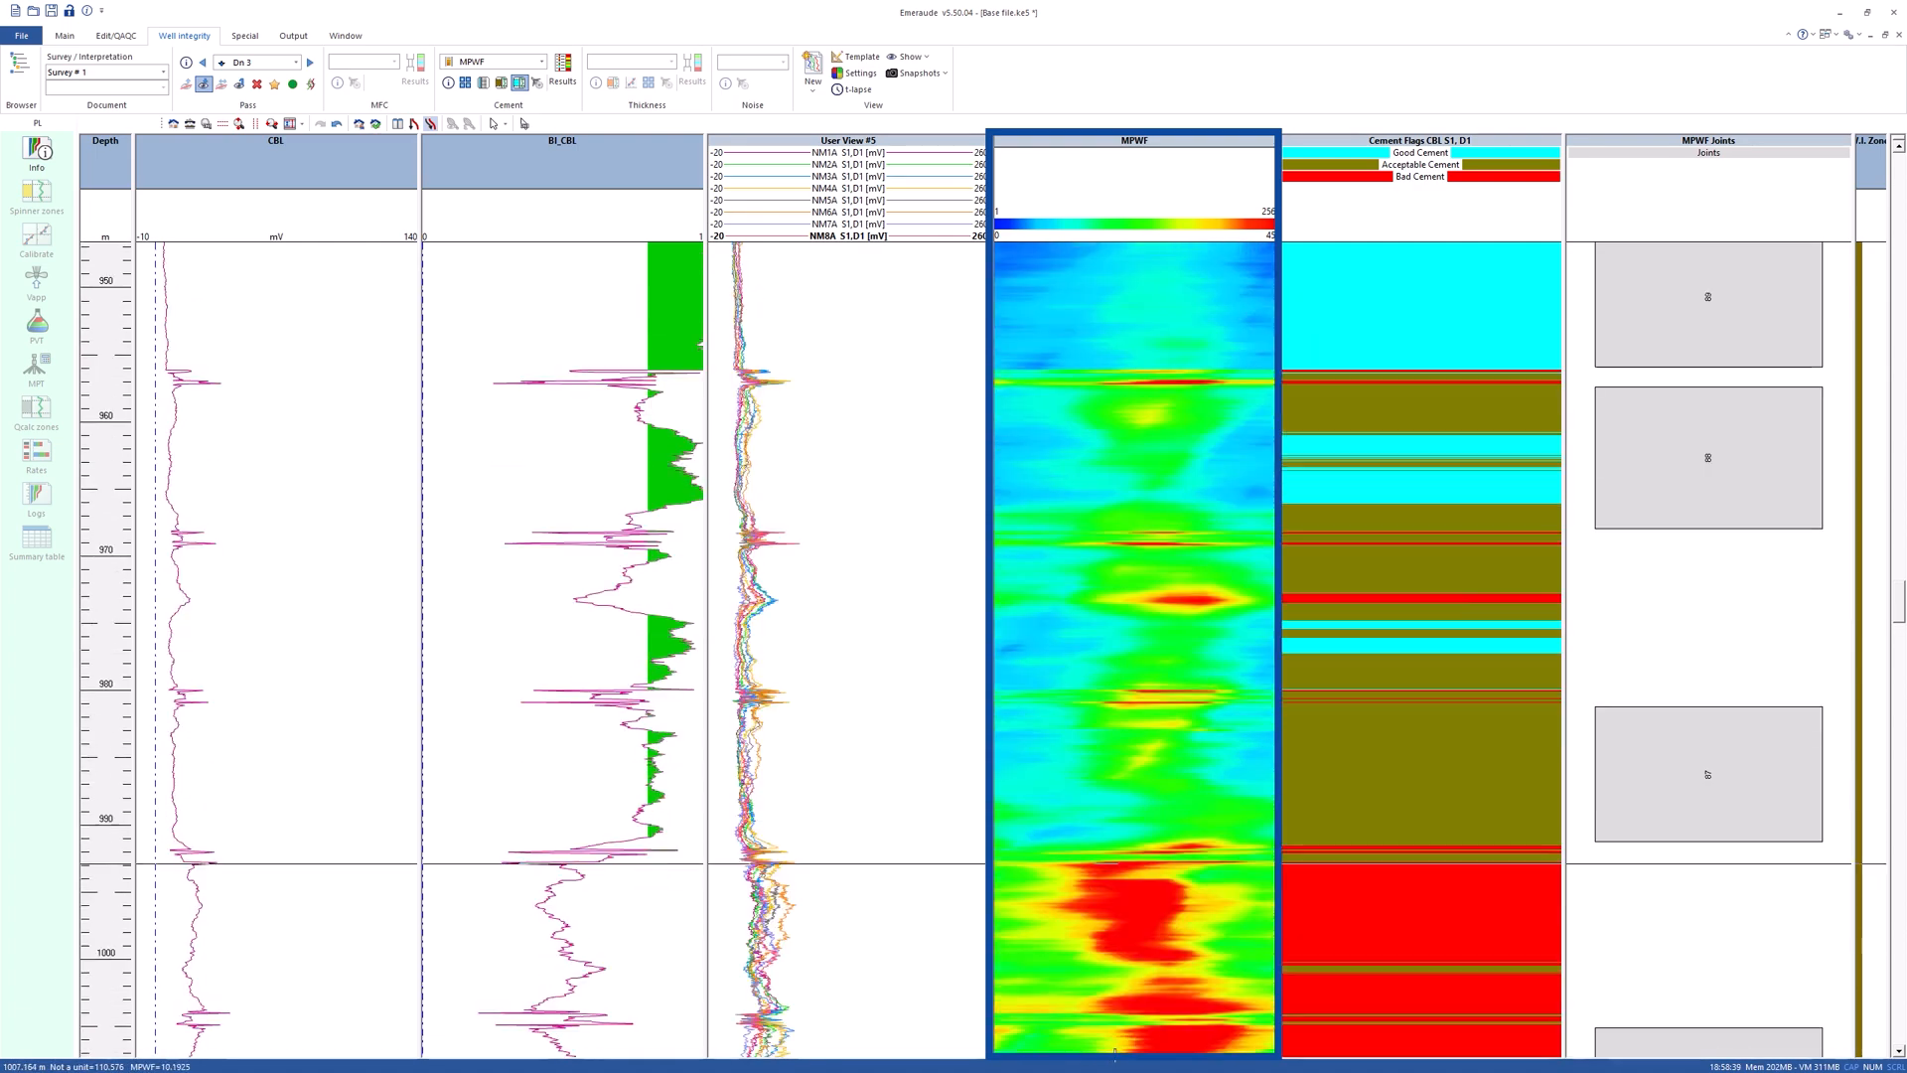
scroll(1108, 1046, down, 2)
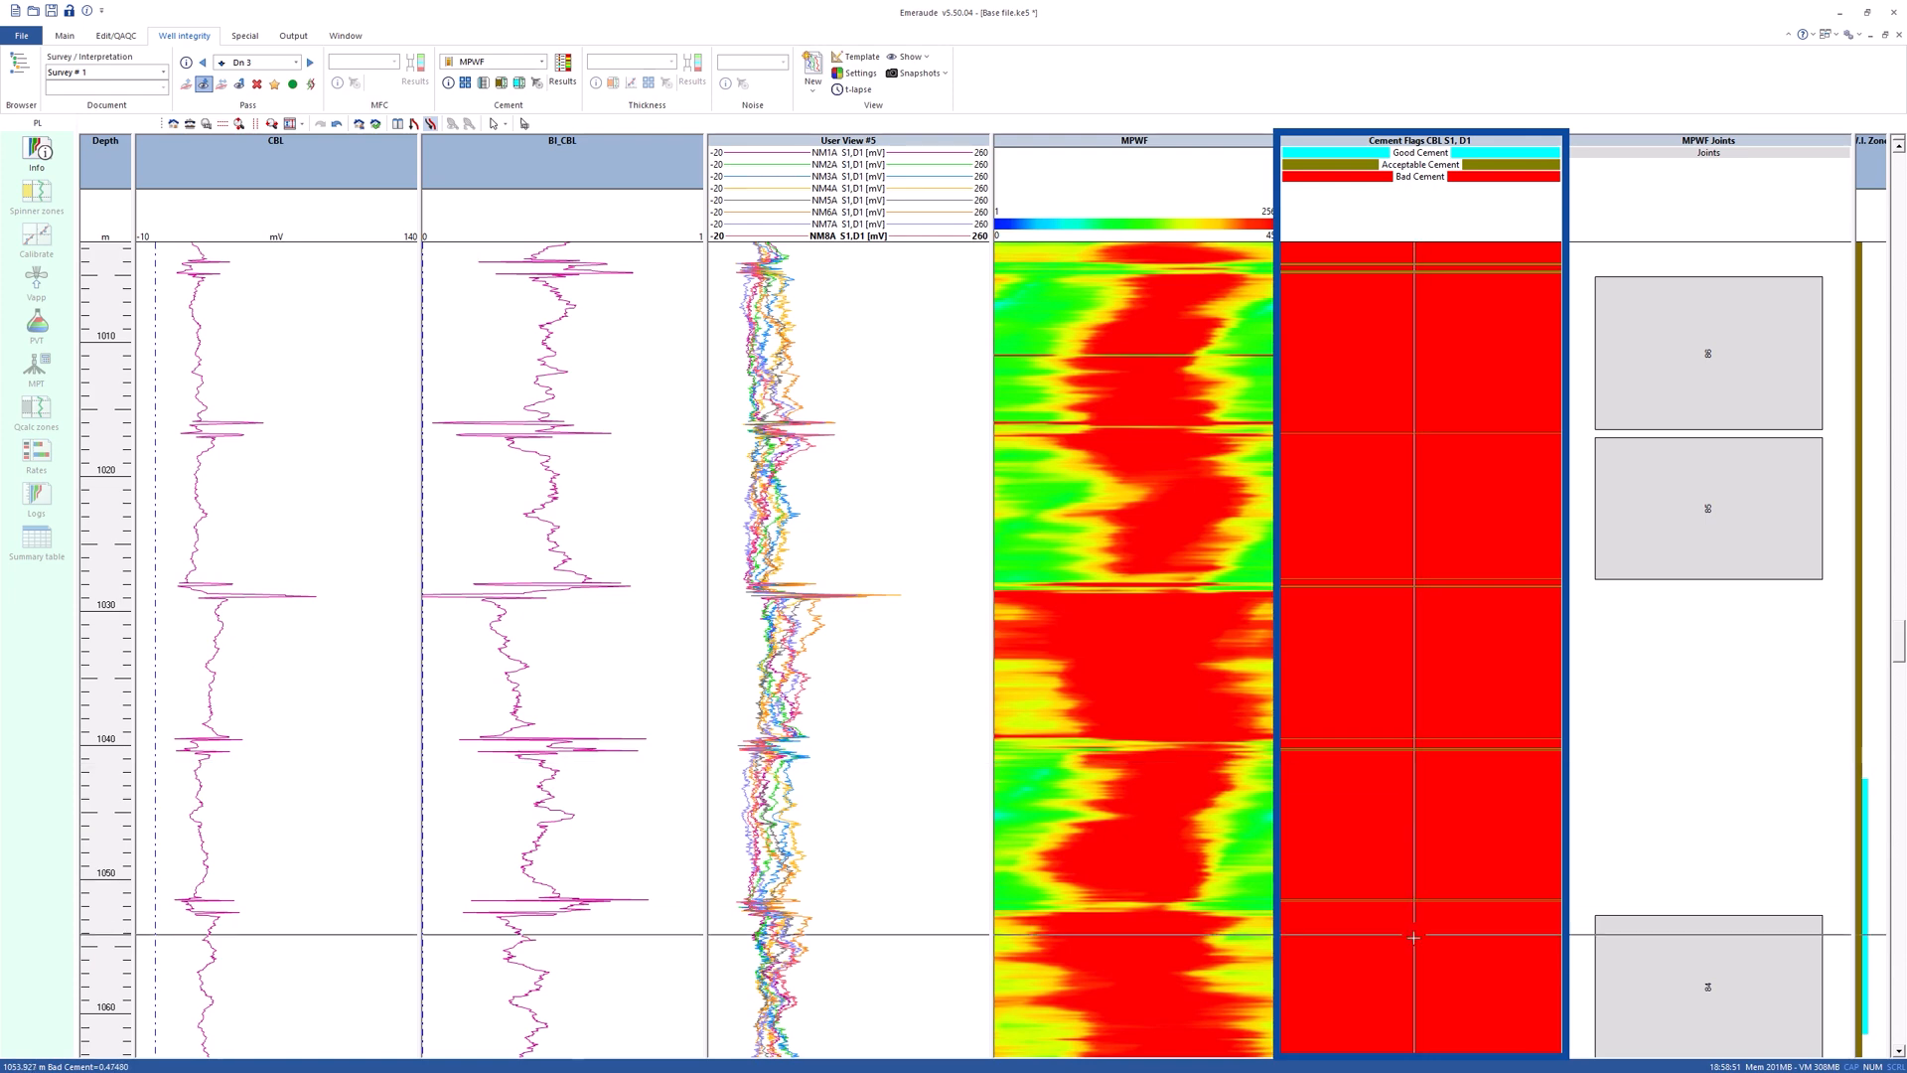
scroll(1412, 953, down, 2)
scroll(1413, 954, down, 2)
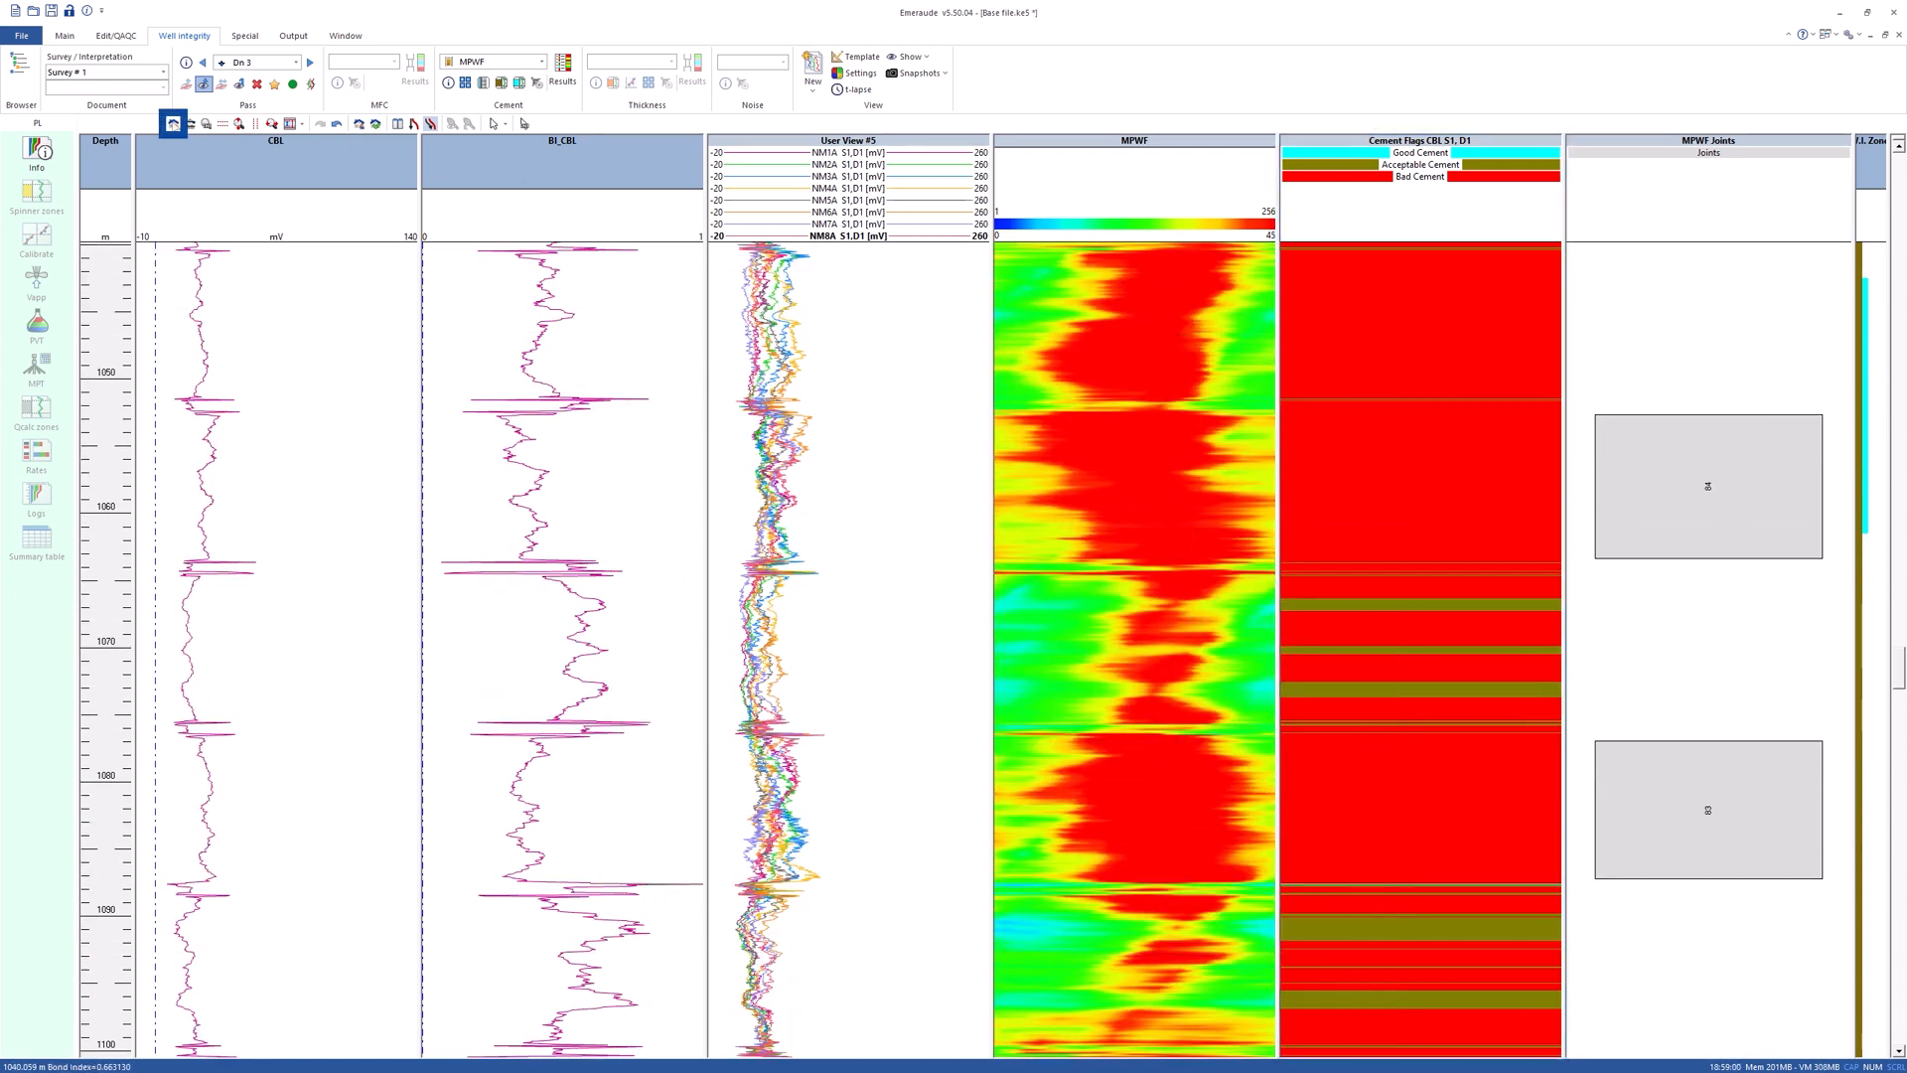
- Show the full depth range, compute the overall isolation results, and review the cement evaluation table down to its last interval
click(173, 124)
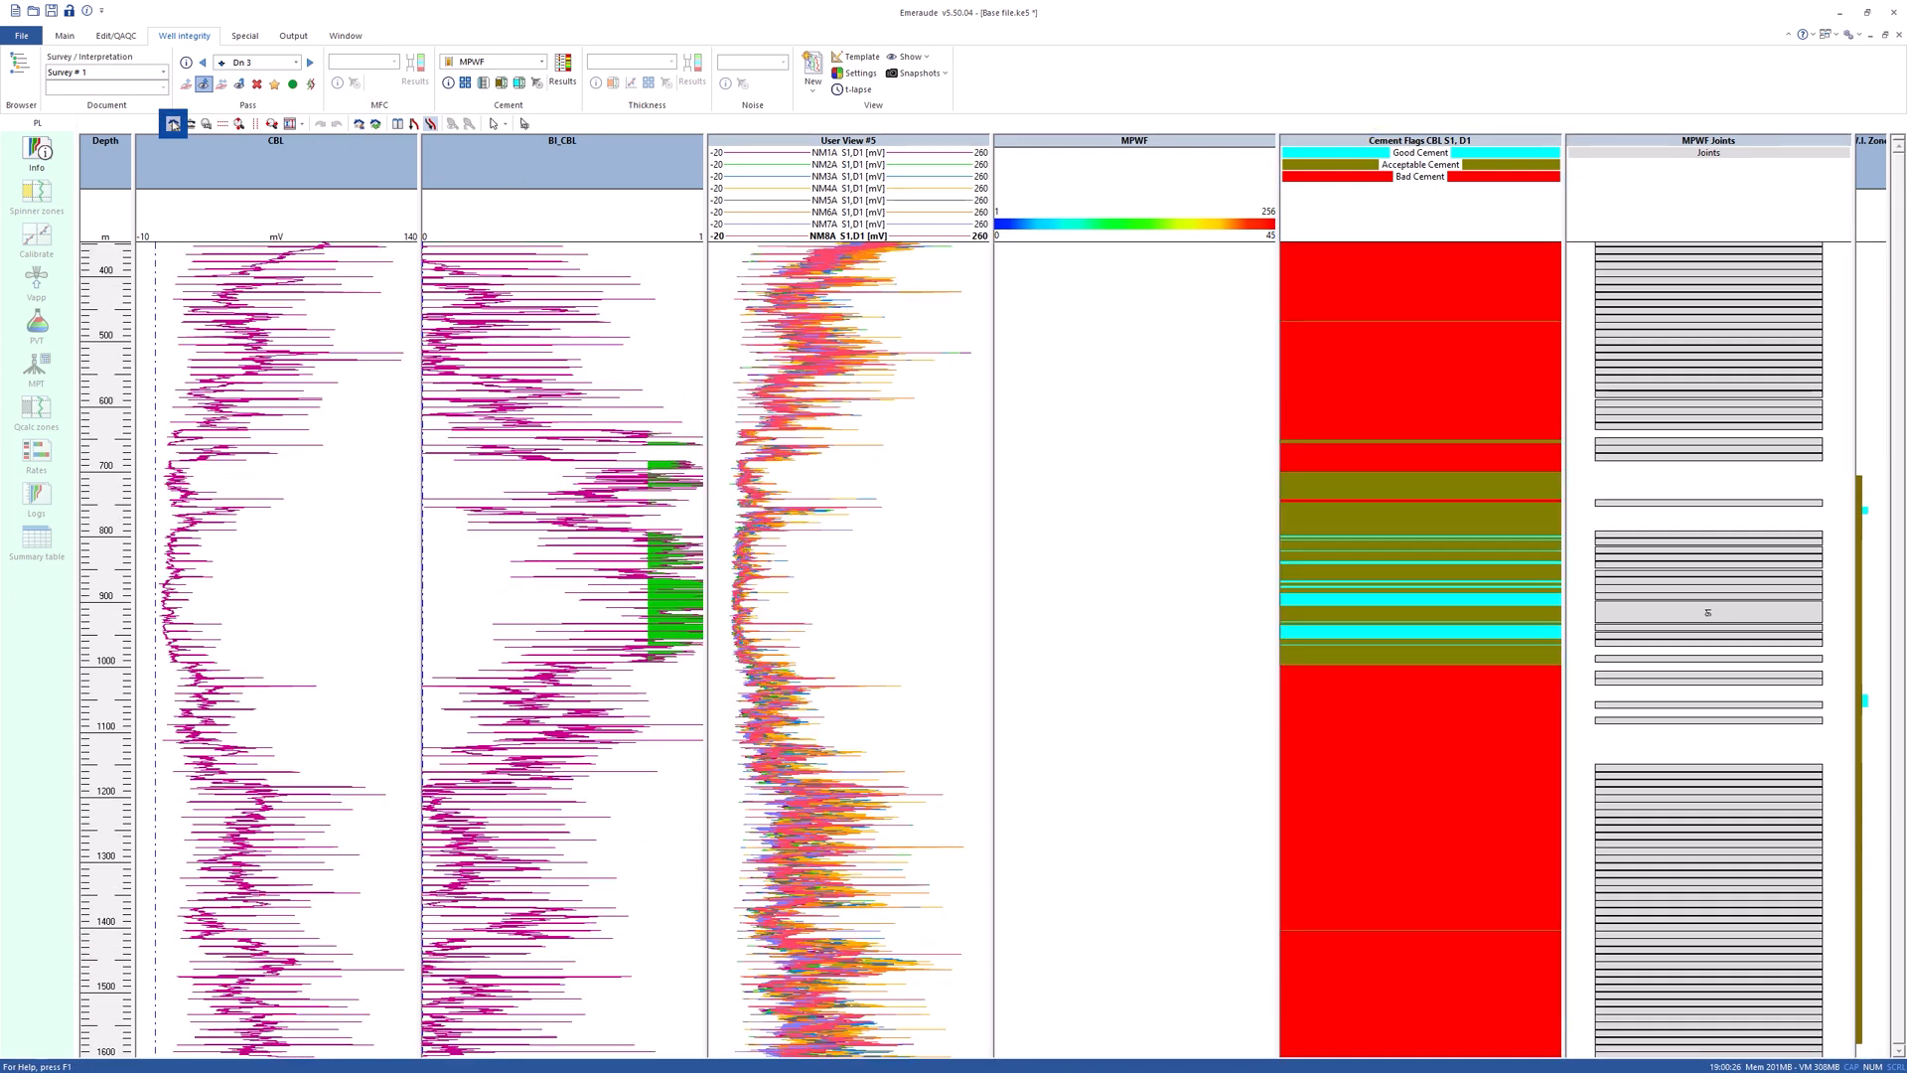
click(562, 74)
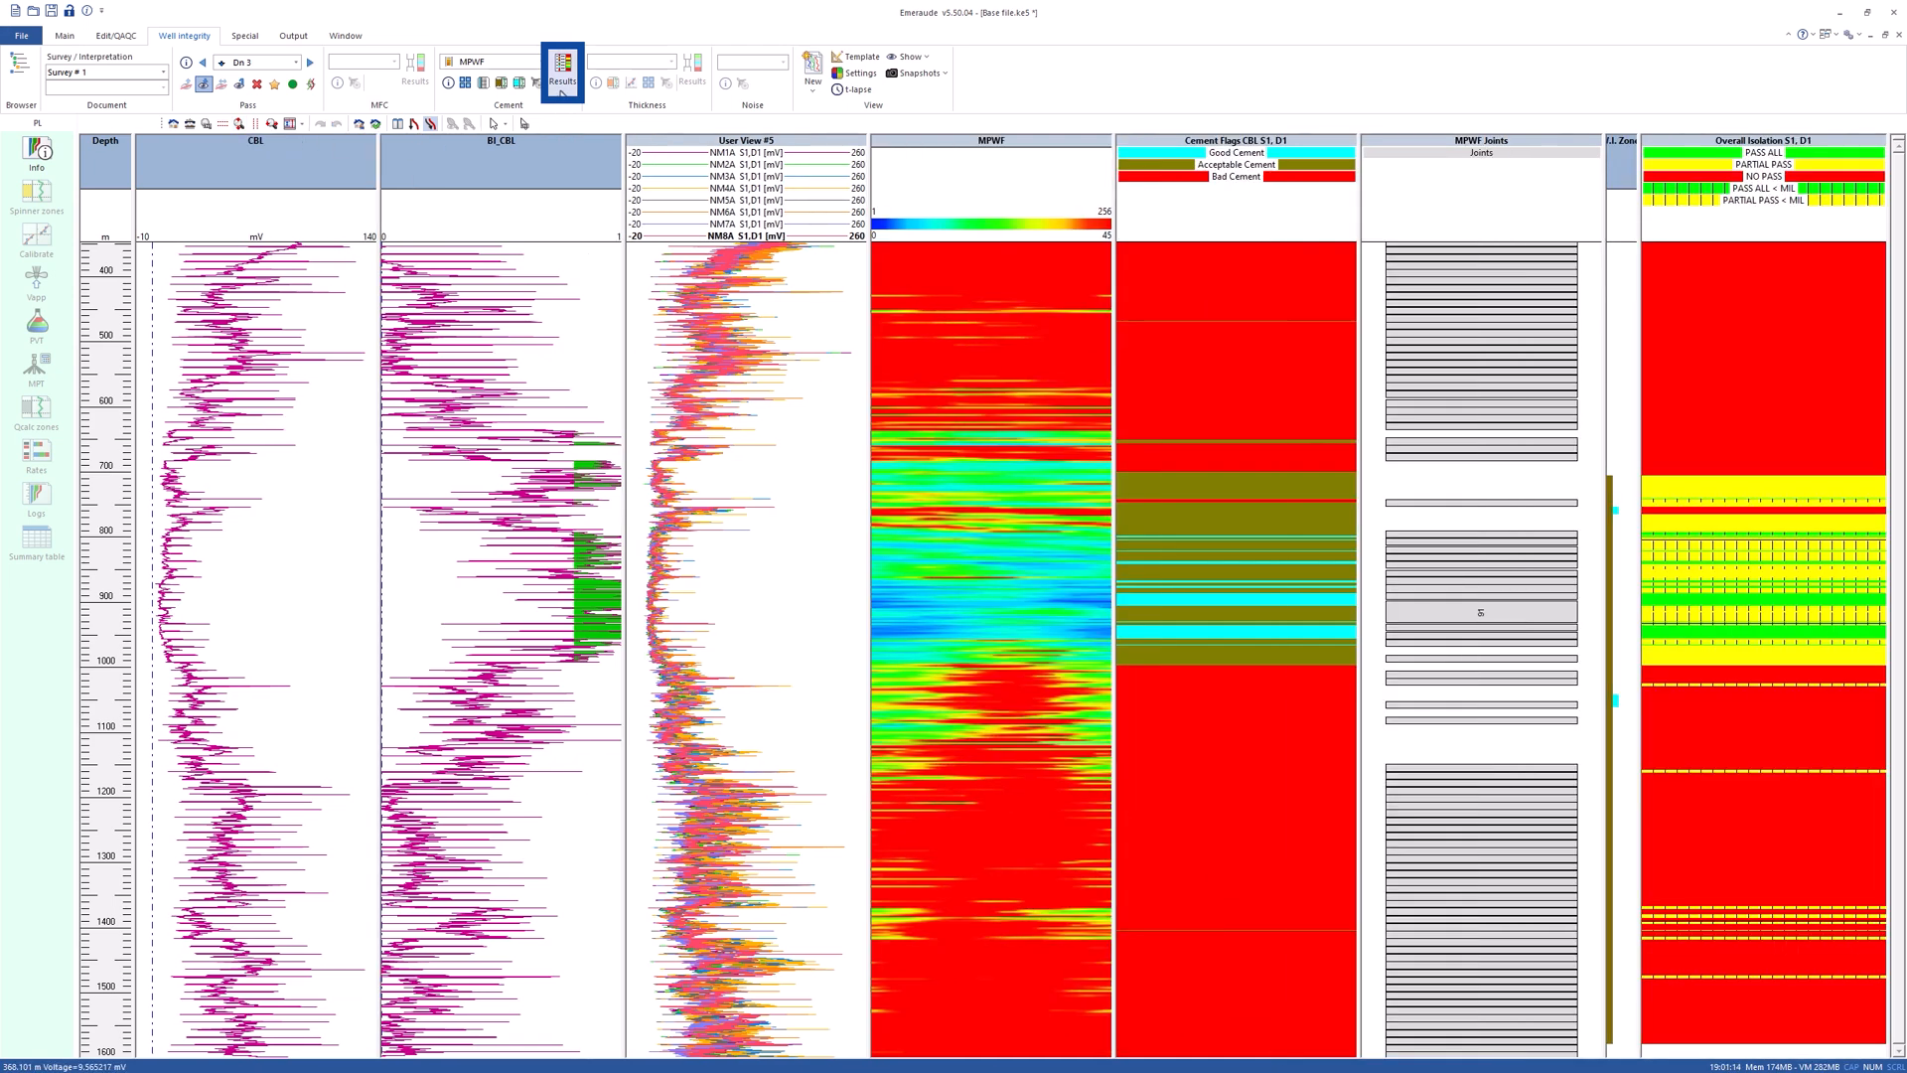
click(563, 90)
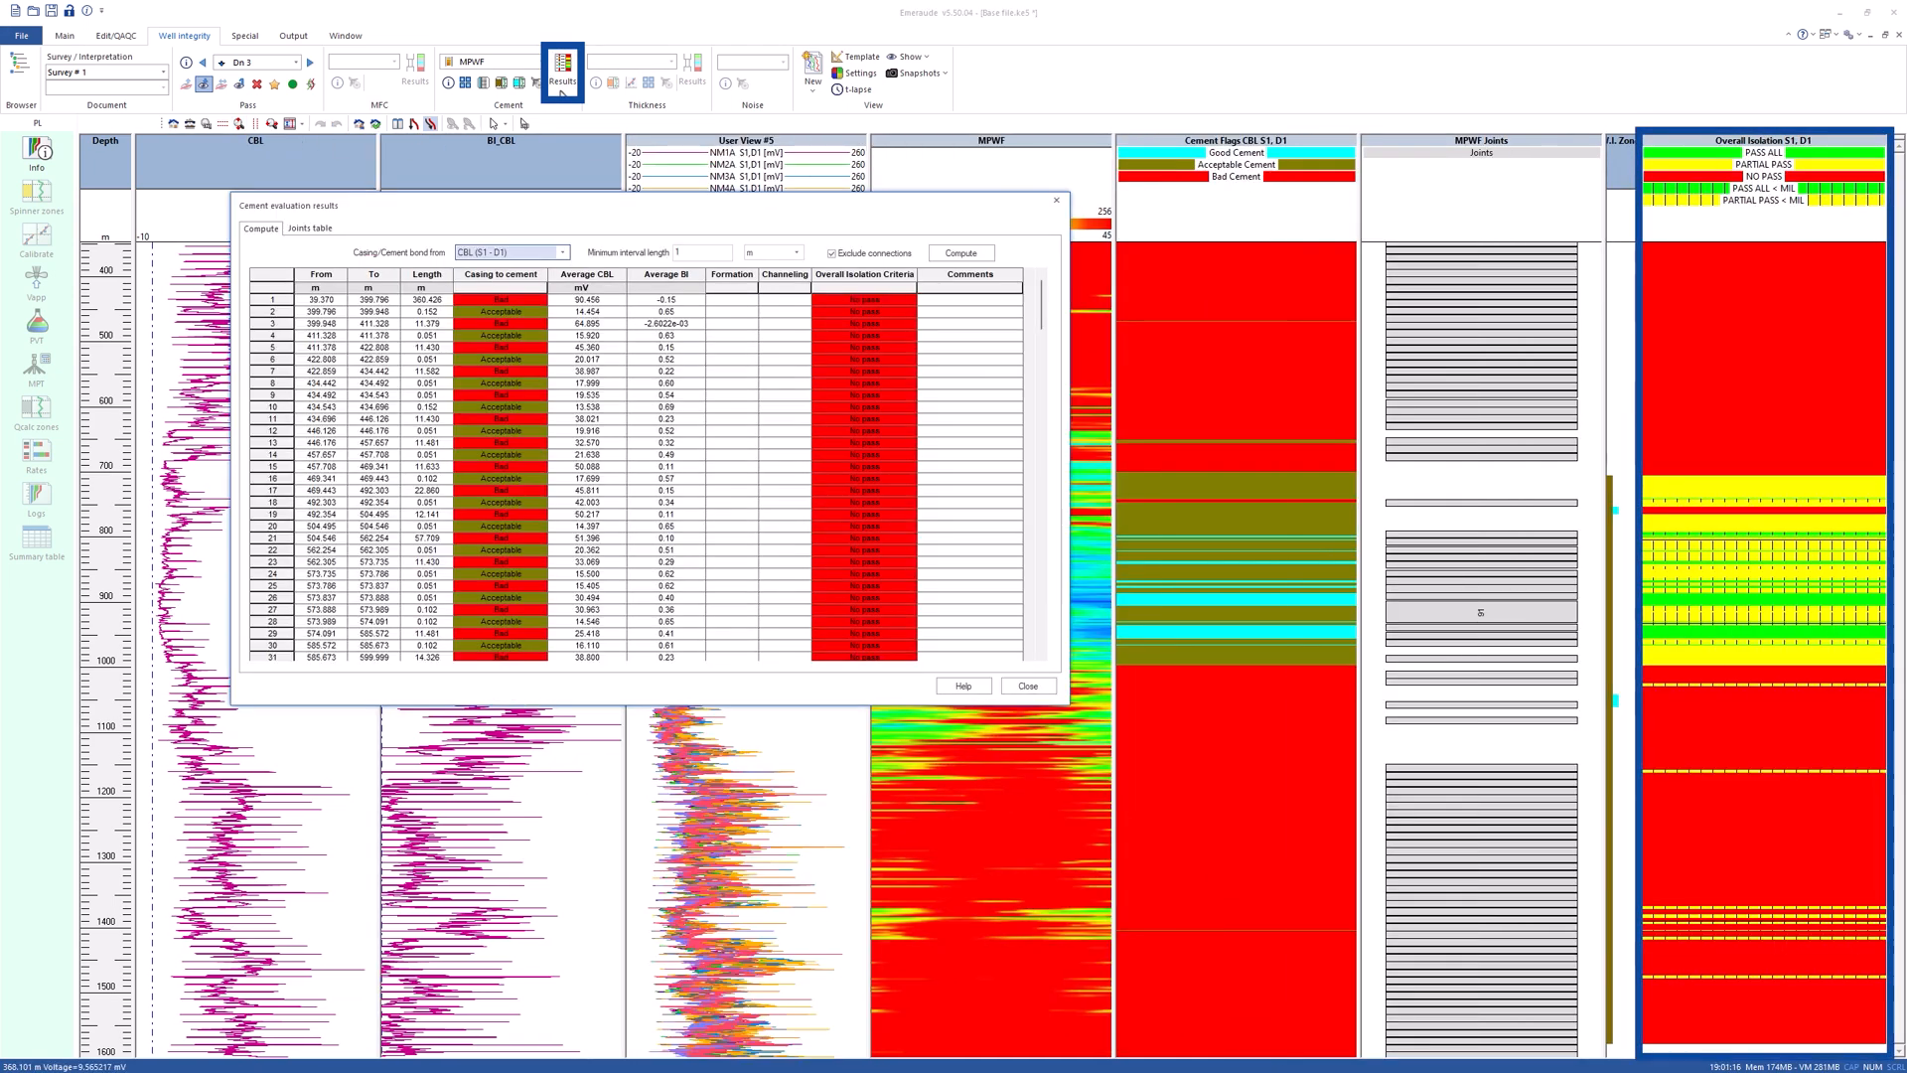
drag(724, 213, 957, 231)
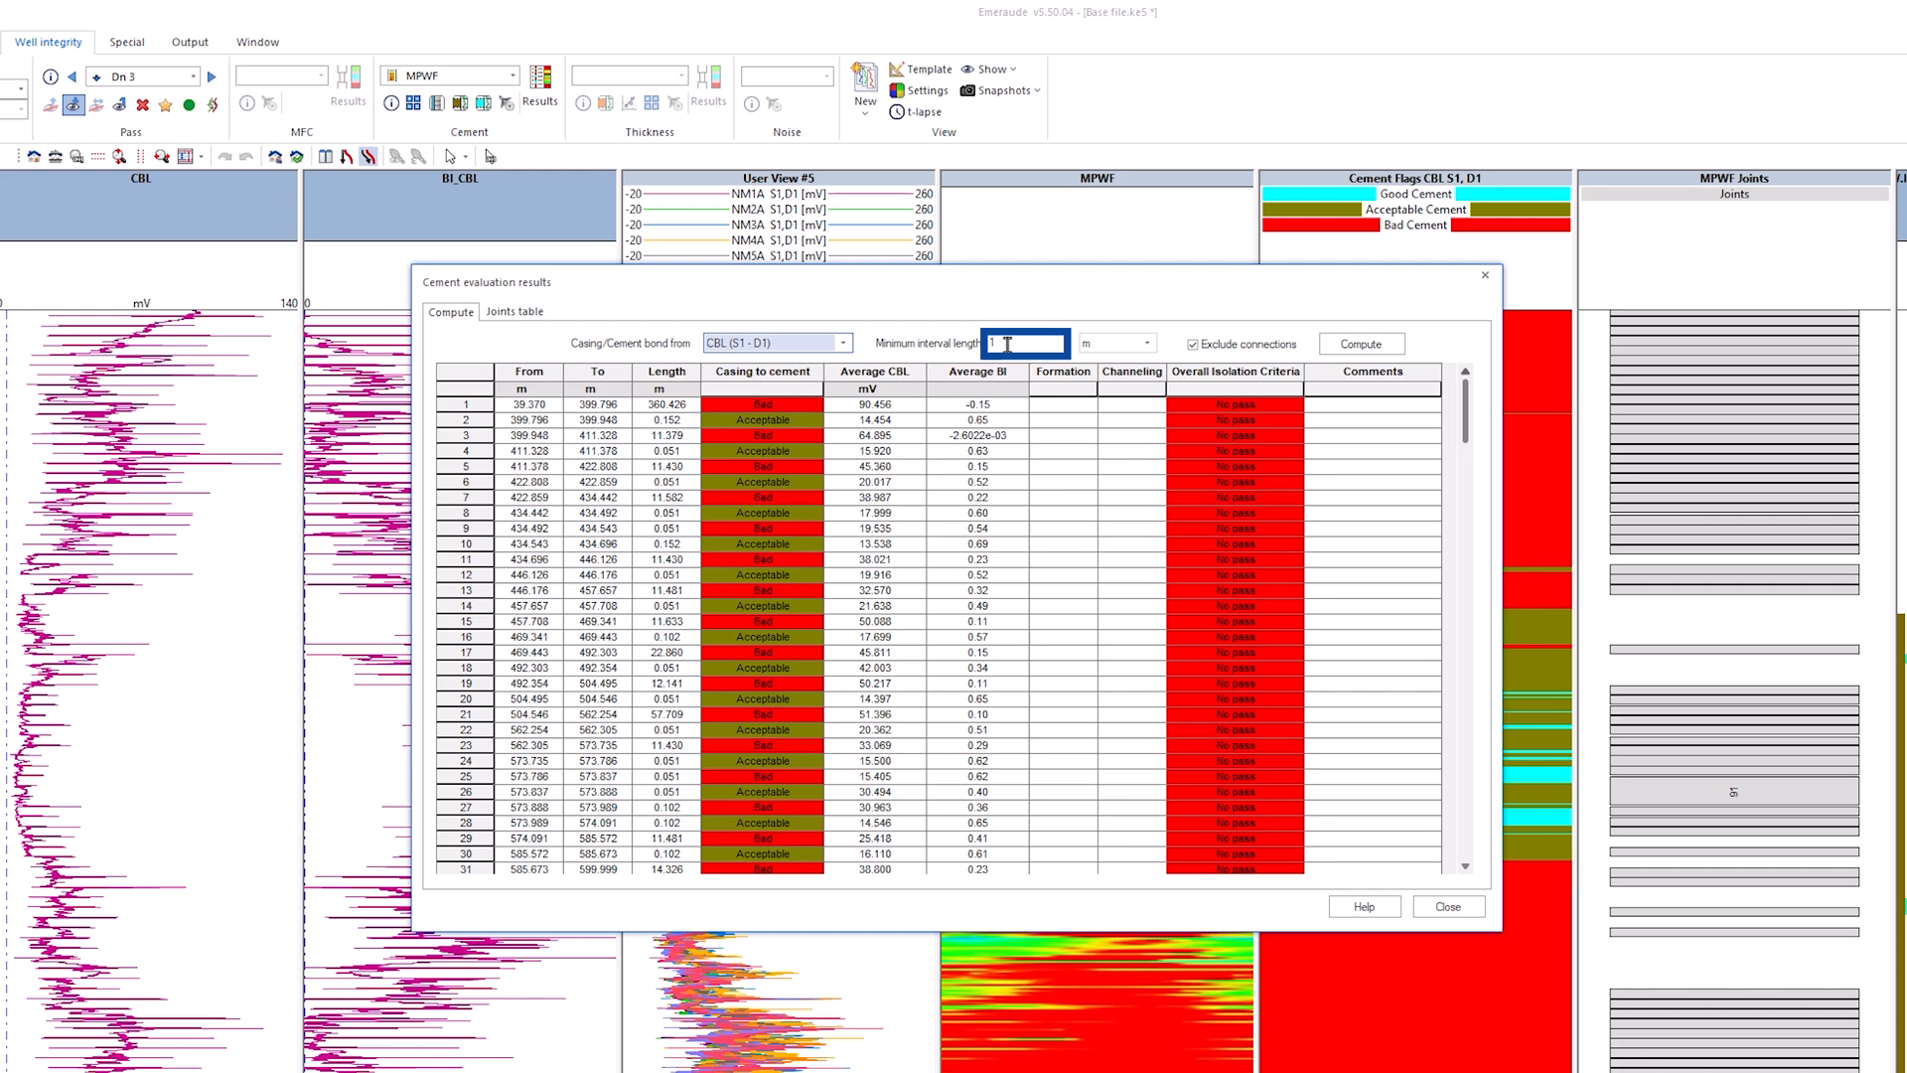
drag(1467, 410, 1472, 827)
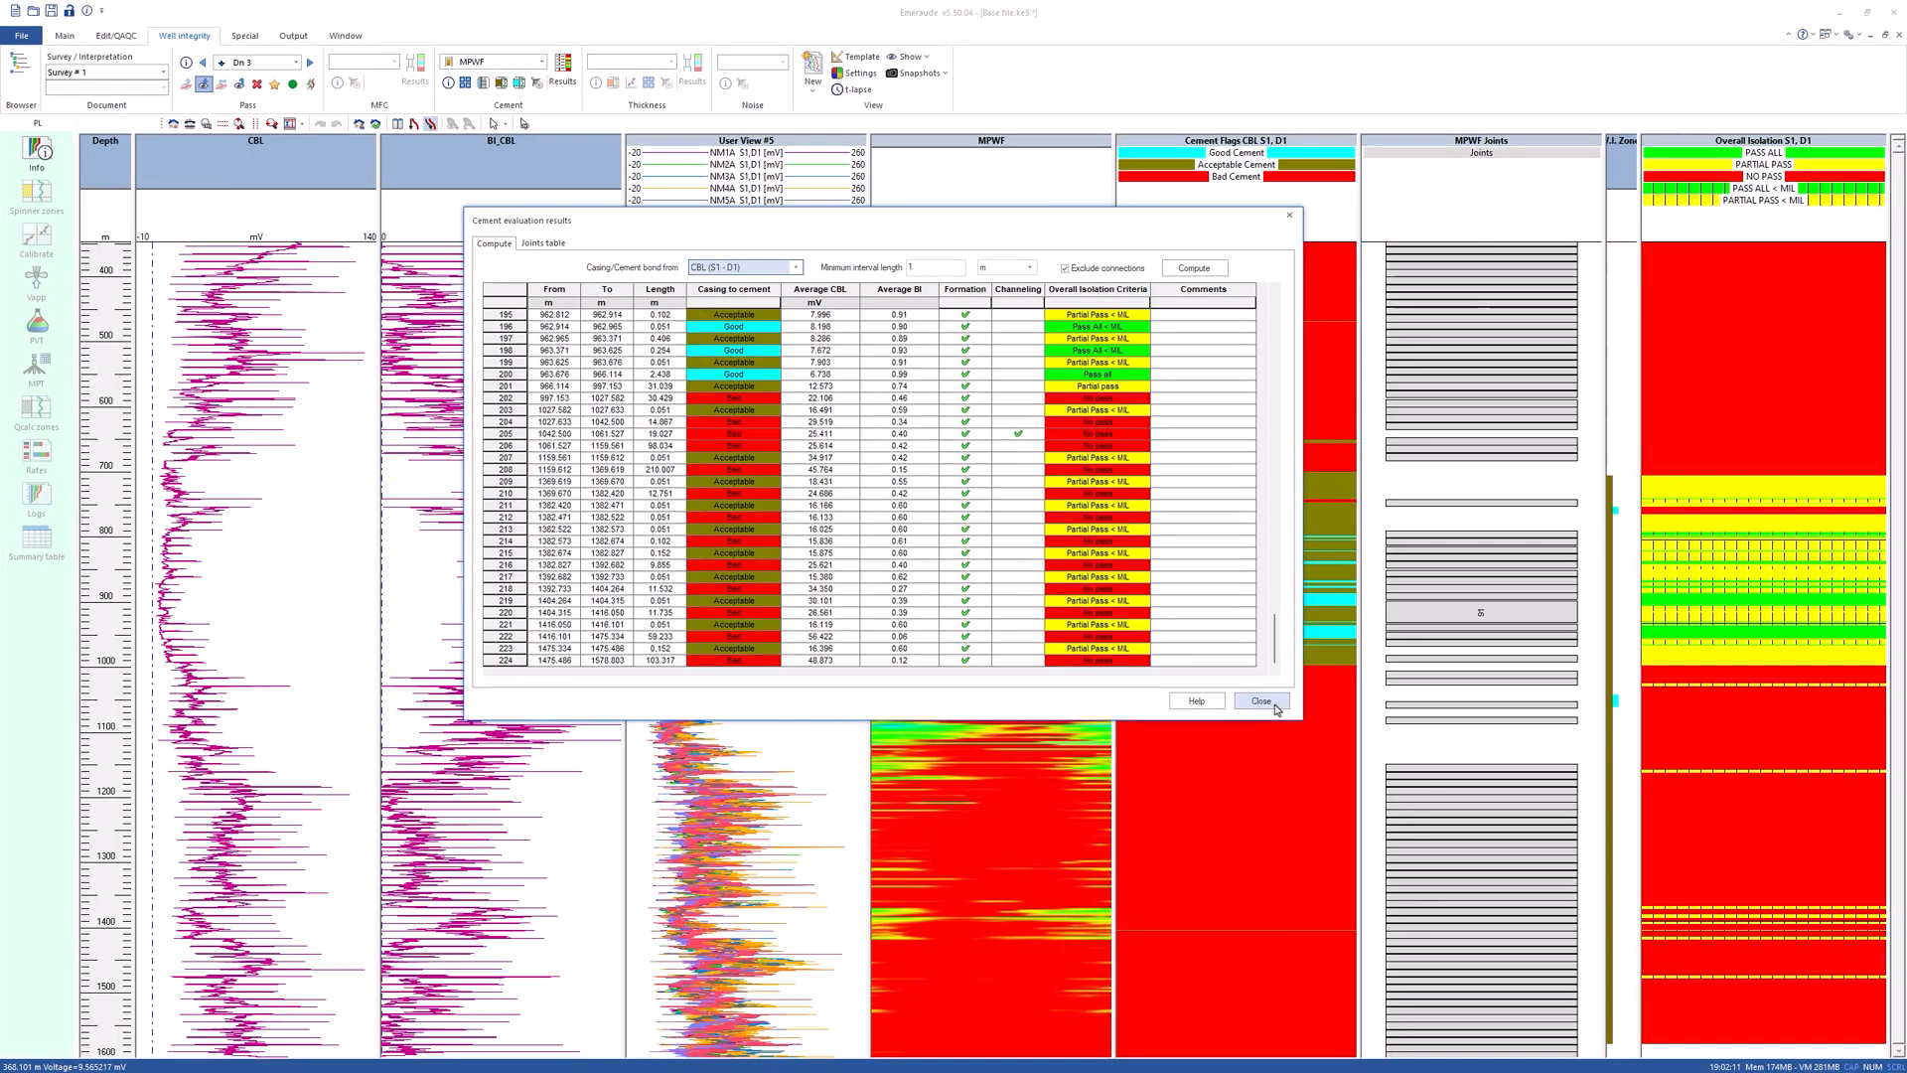
click(1275, 705)
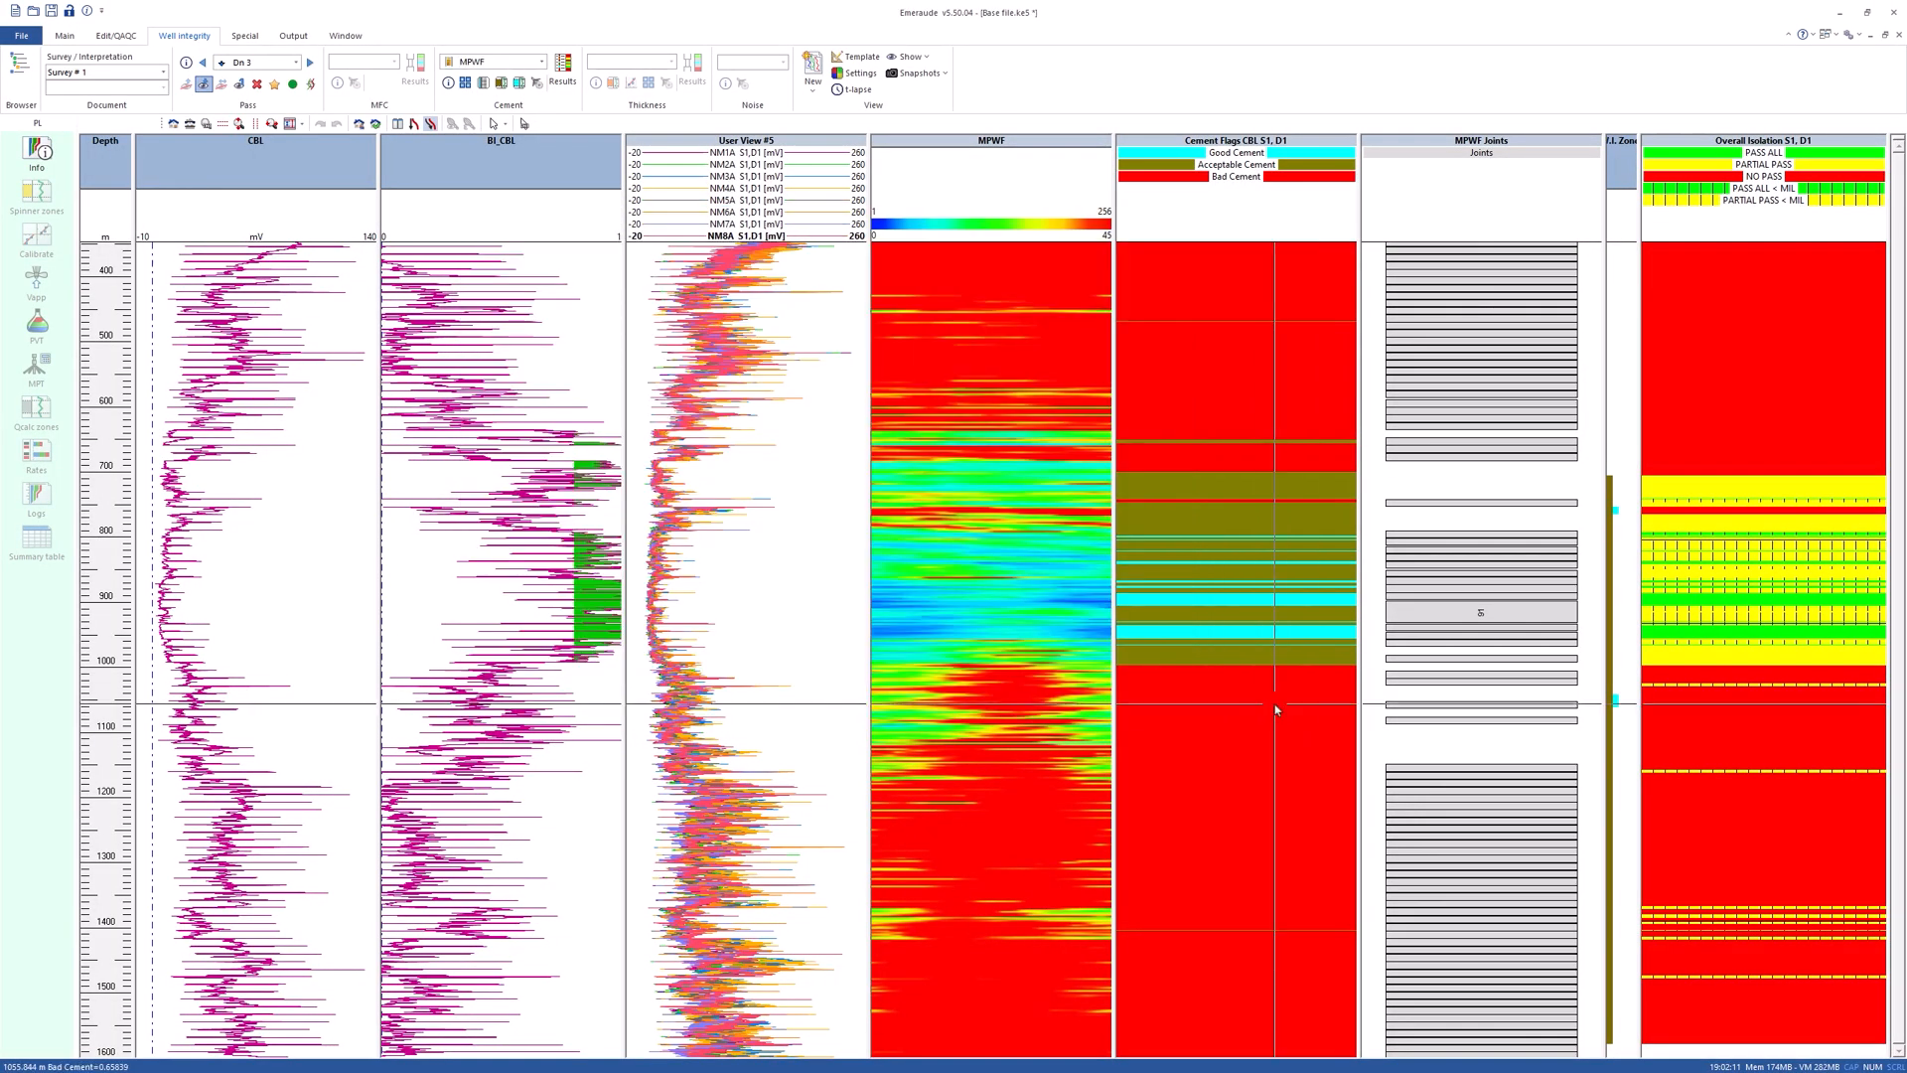